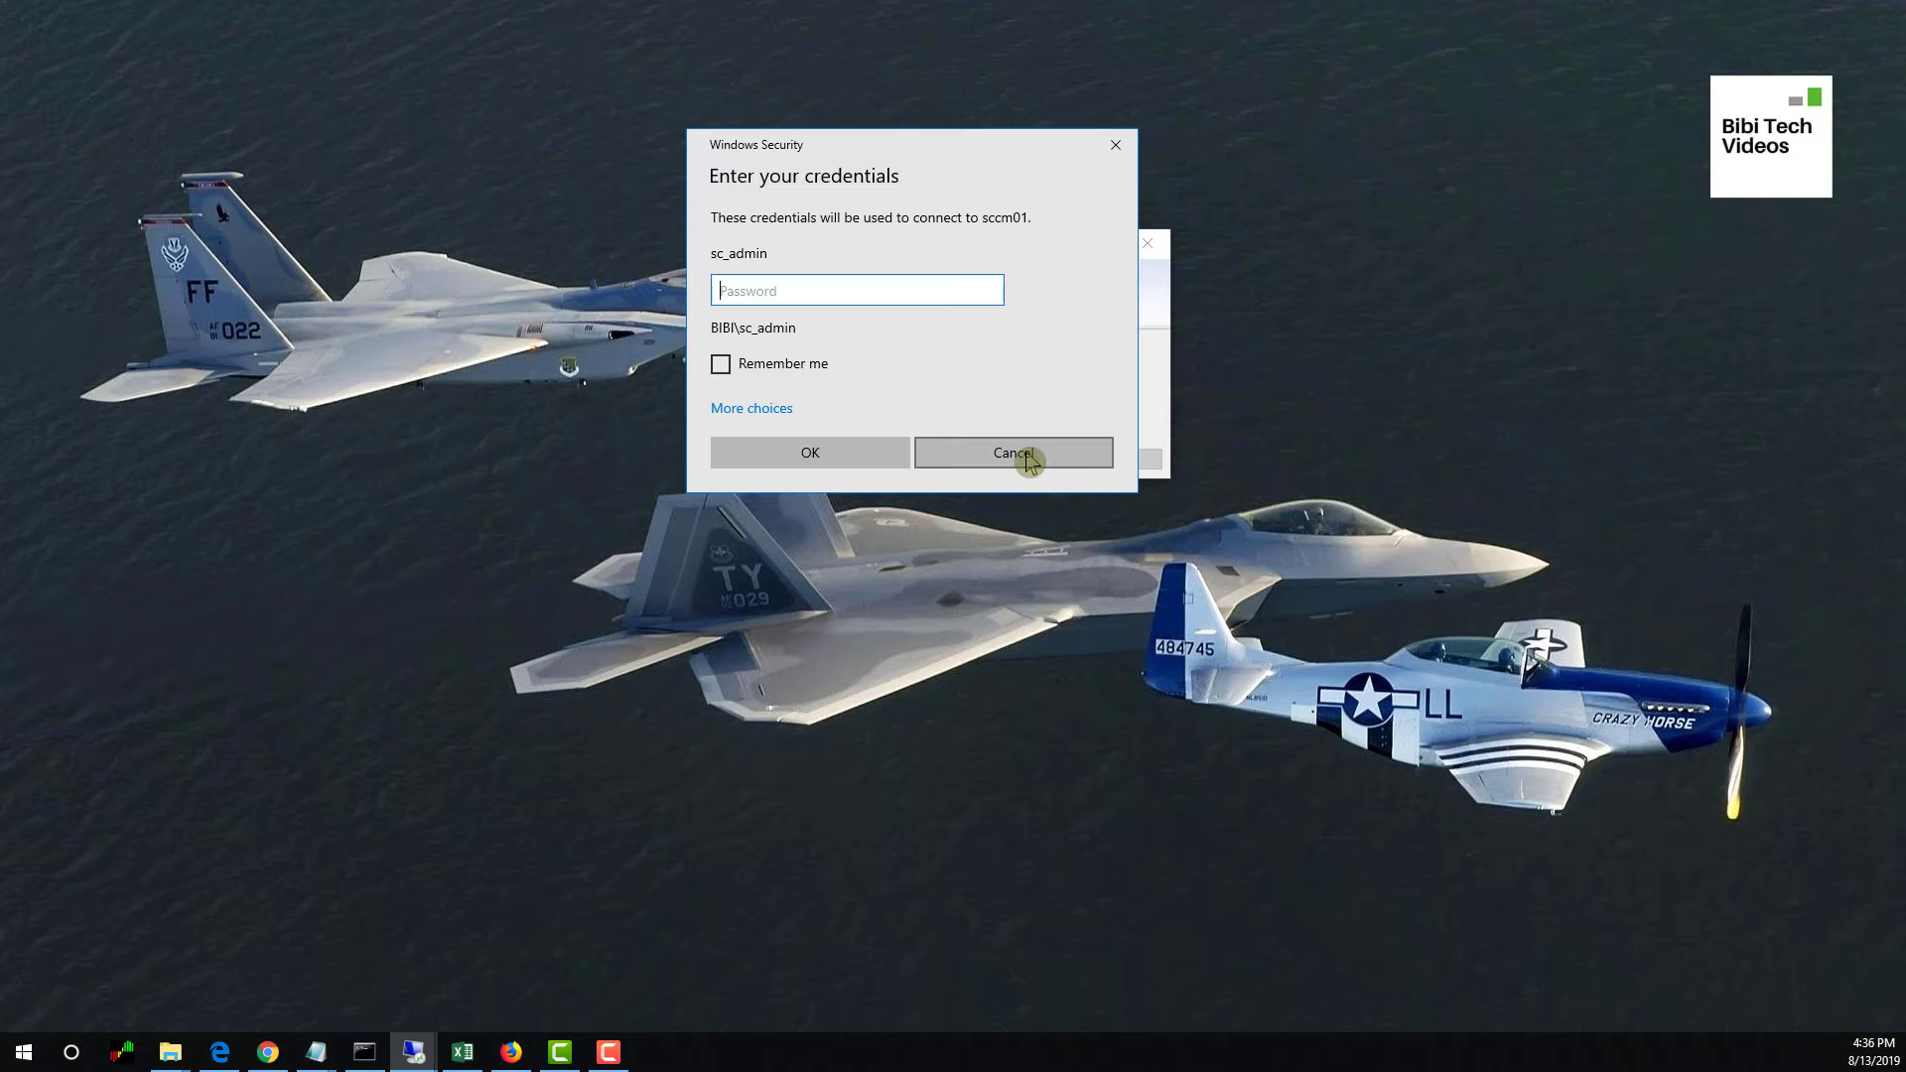
# Connect to the remote computer sccm01 by entering the account password and accepting the connection despite the certificate errors.
pyautogui.click(854, 298)
pyautogui.write('•••••••')
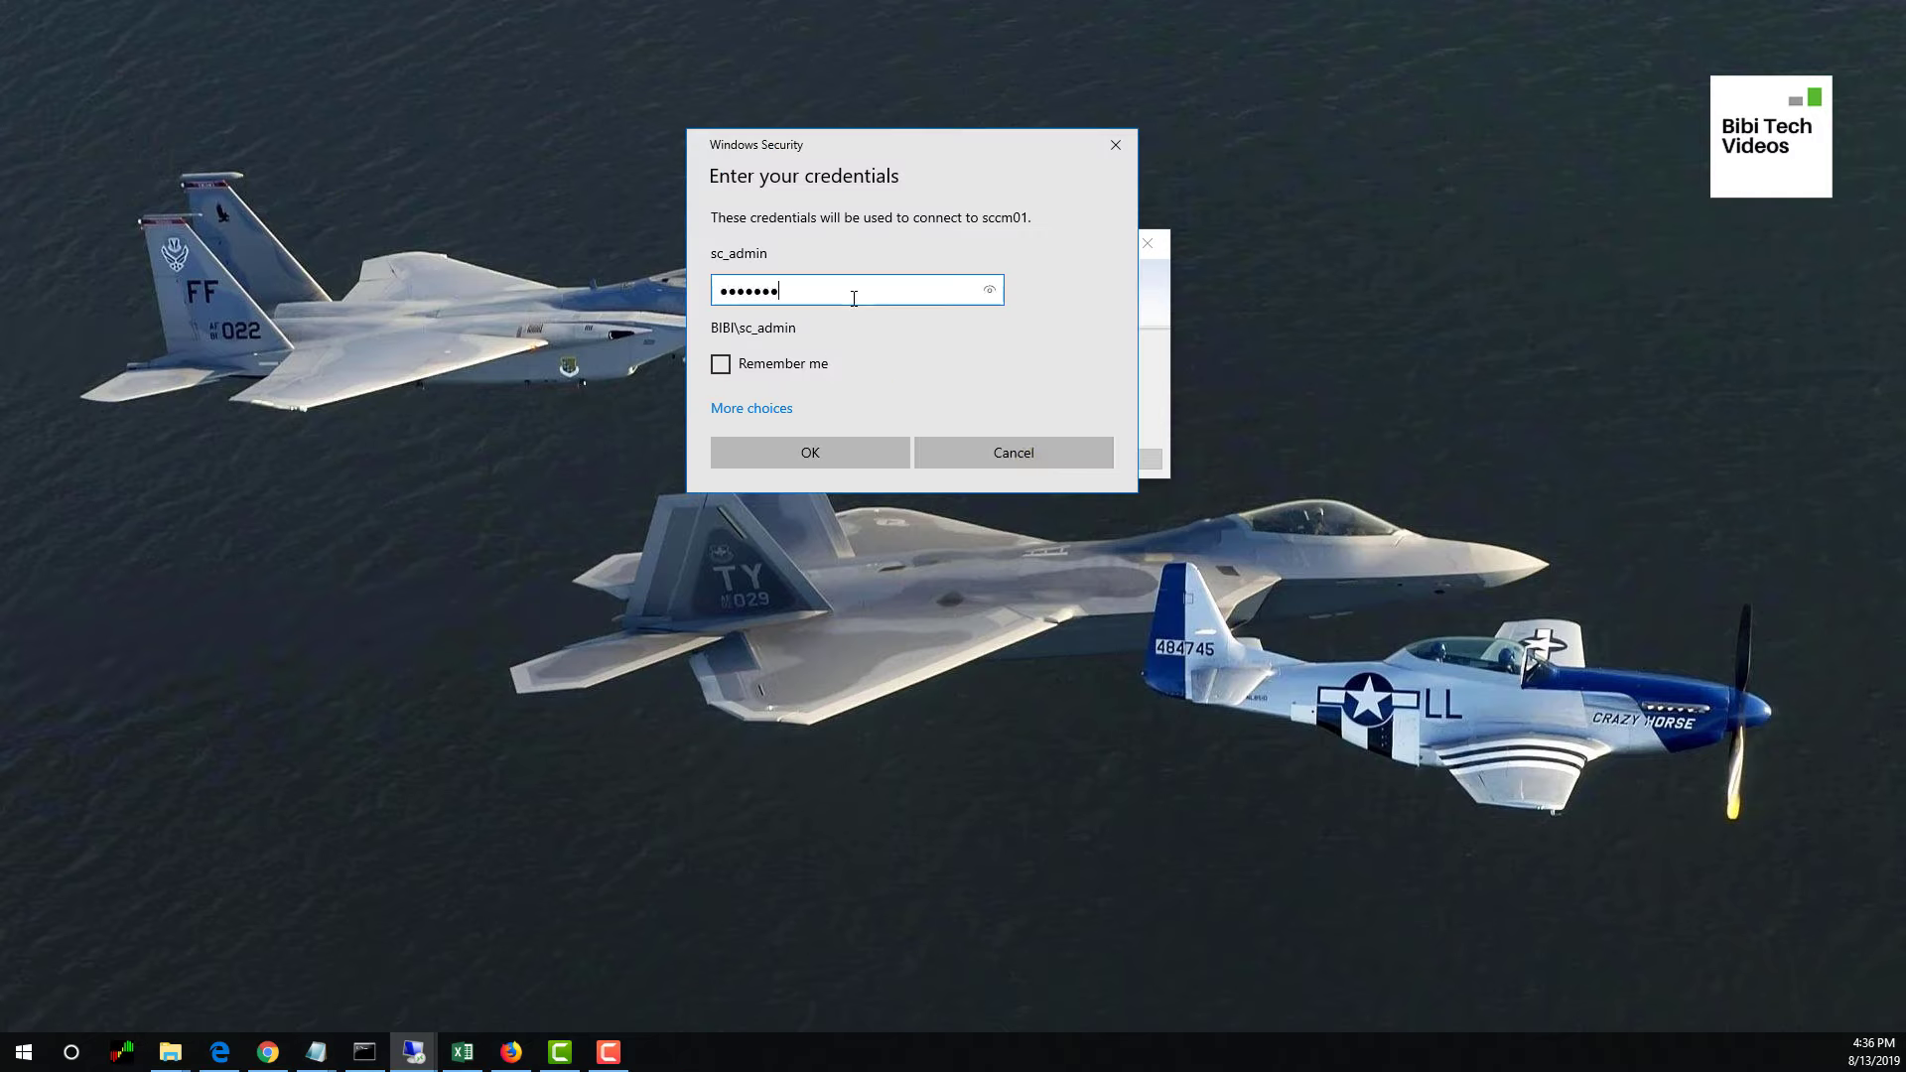
pyautogui.write('••')
pyautogui.press('Return')
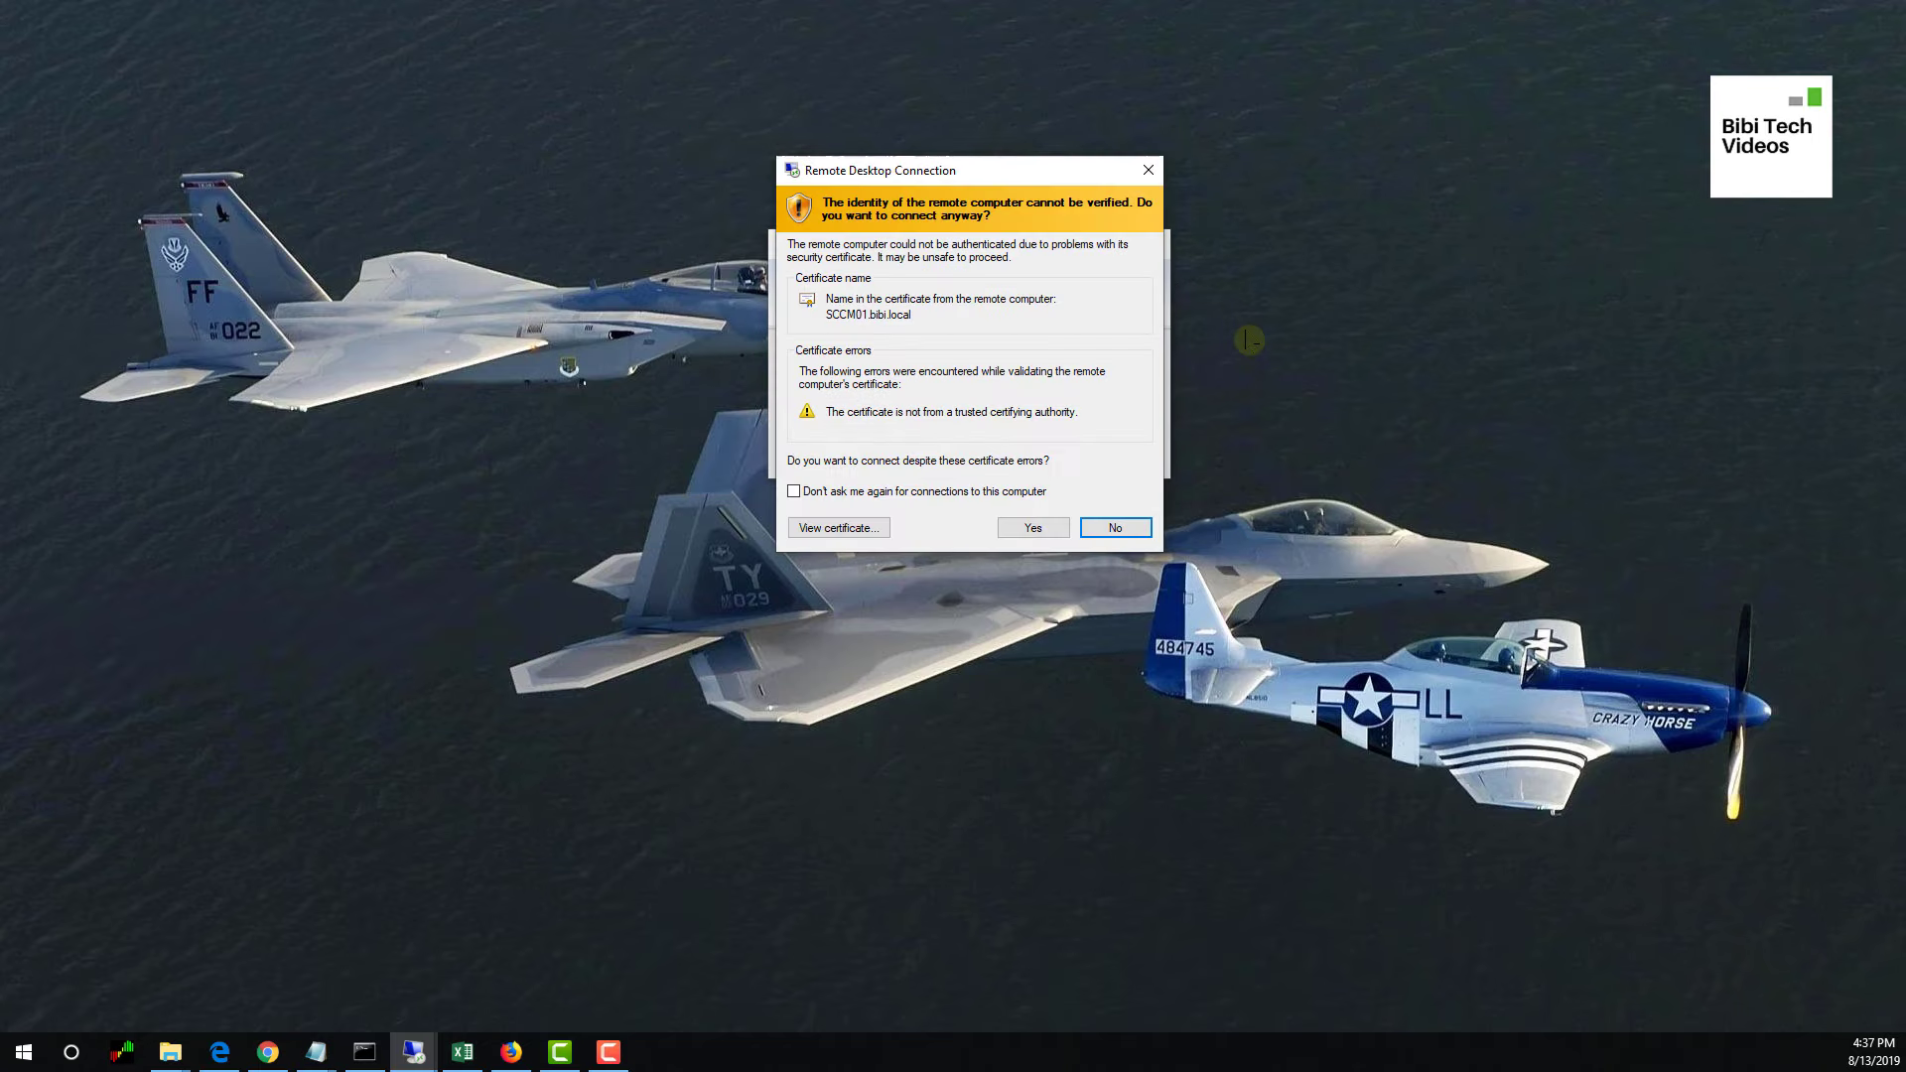
pyautogui.click(1032, 528)
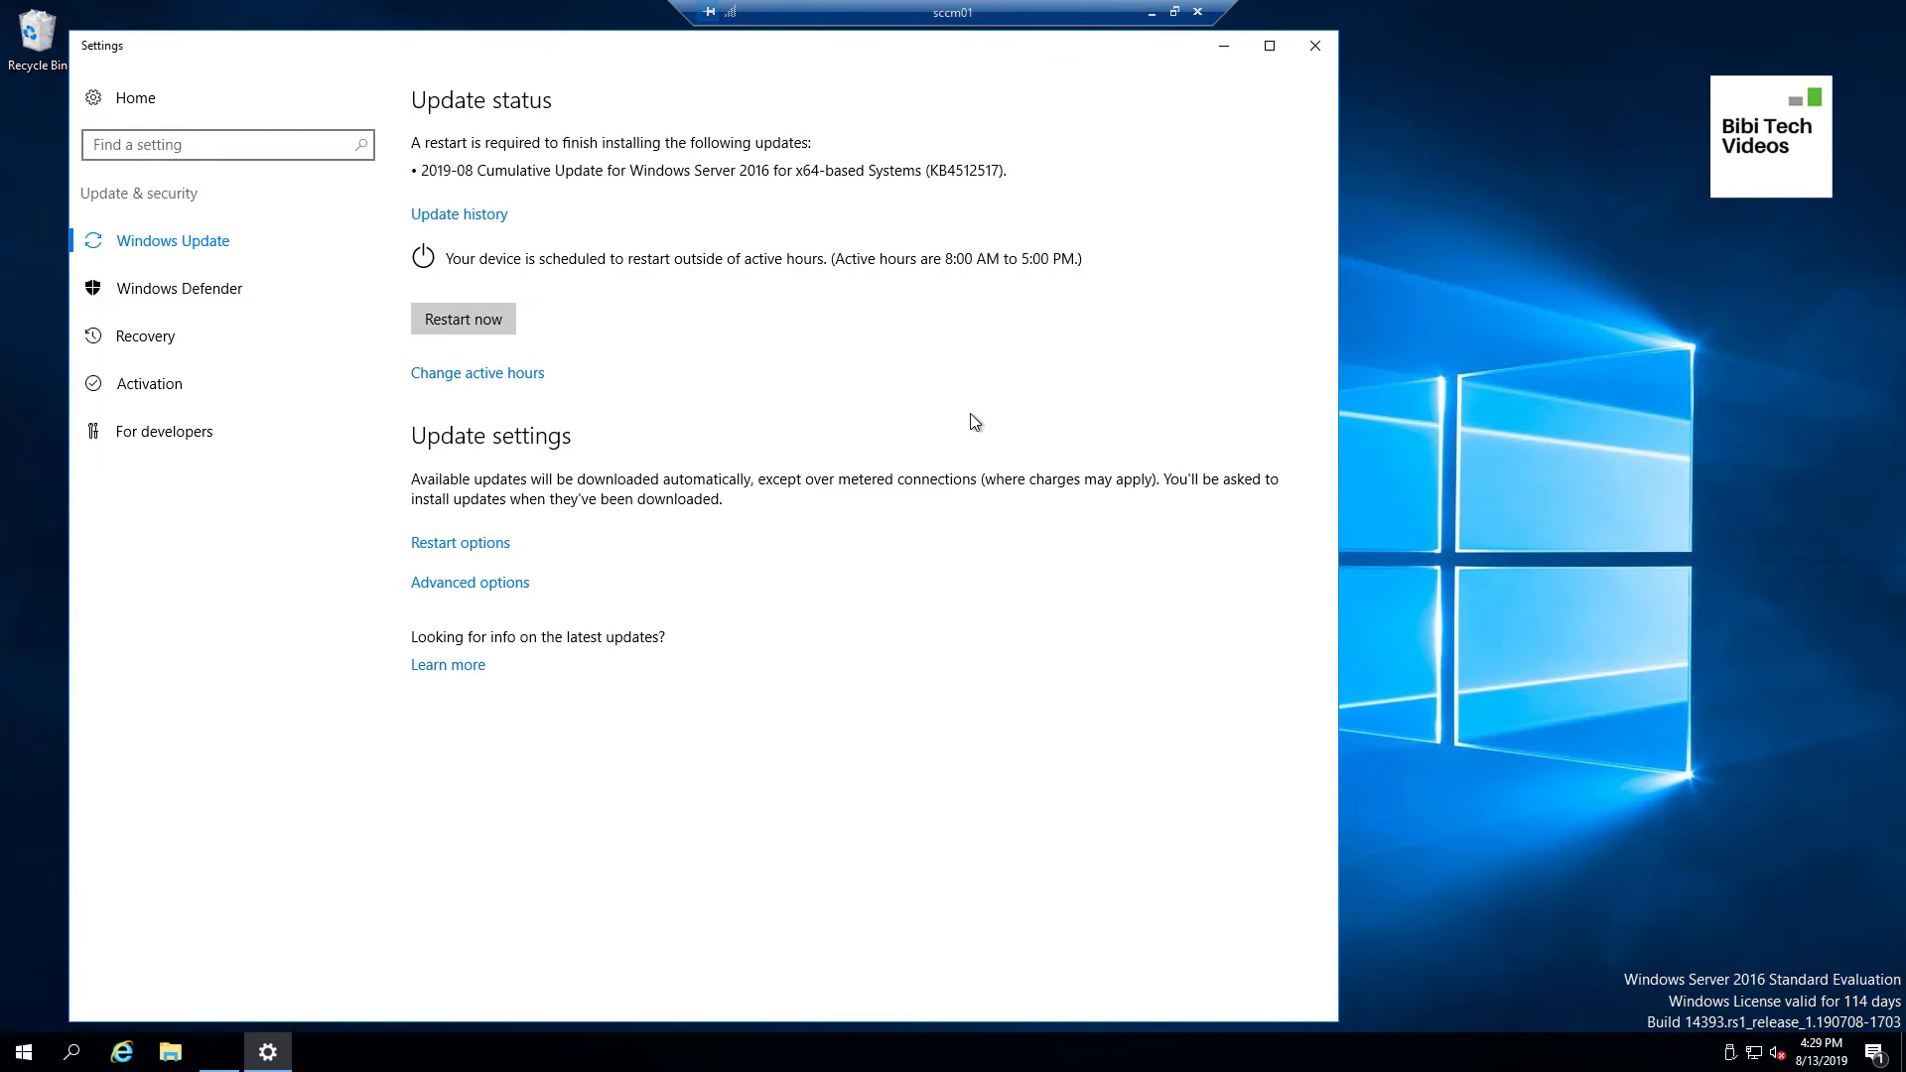
# Close the Settings and Server Manager windows on the server and launch the Configuration Manager Console.
pyautogui.click(1333, 50)
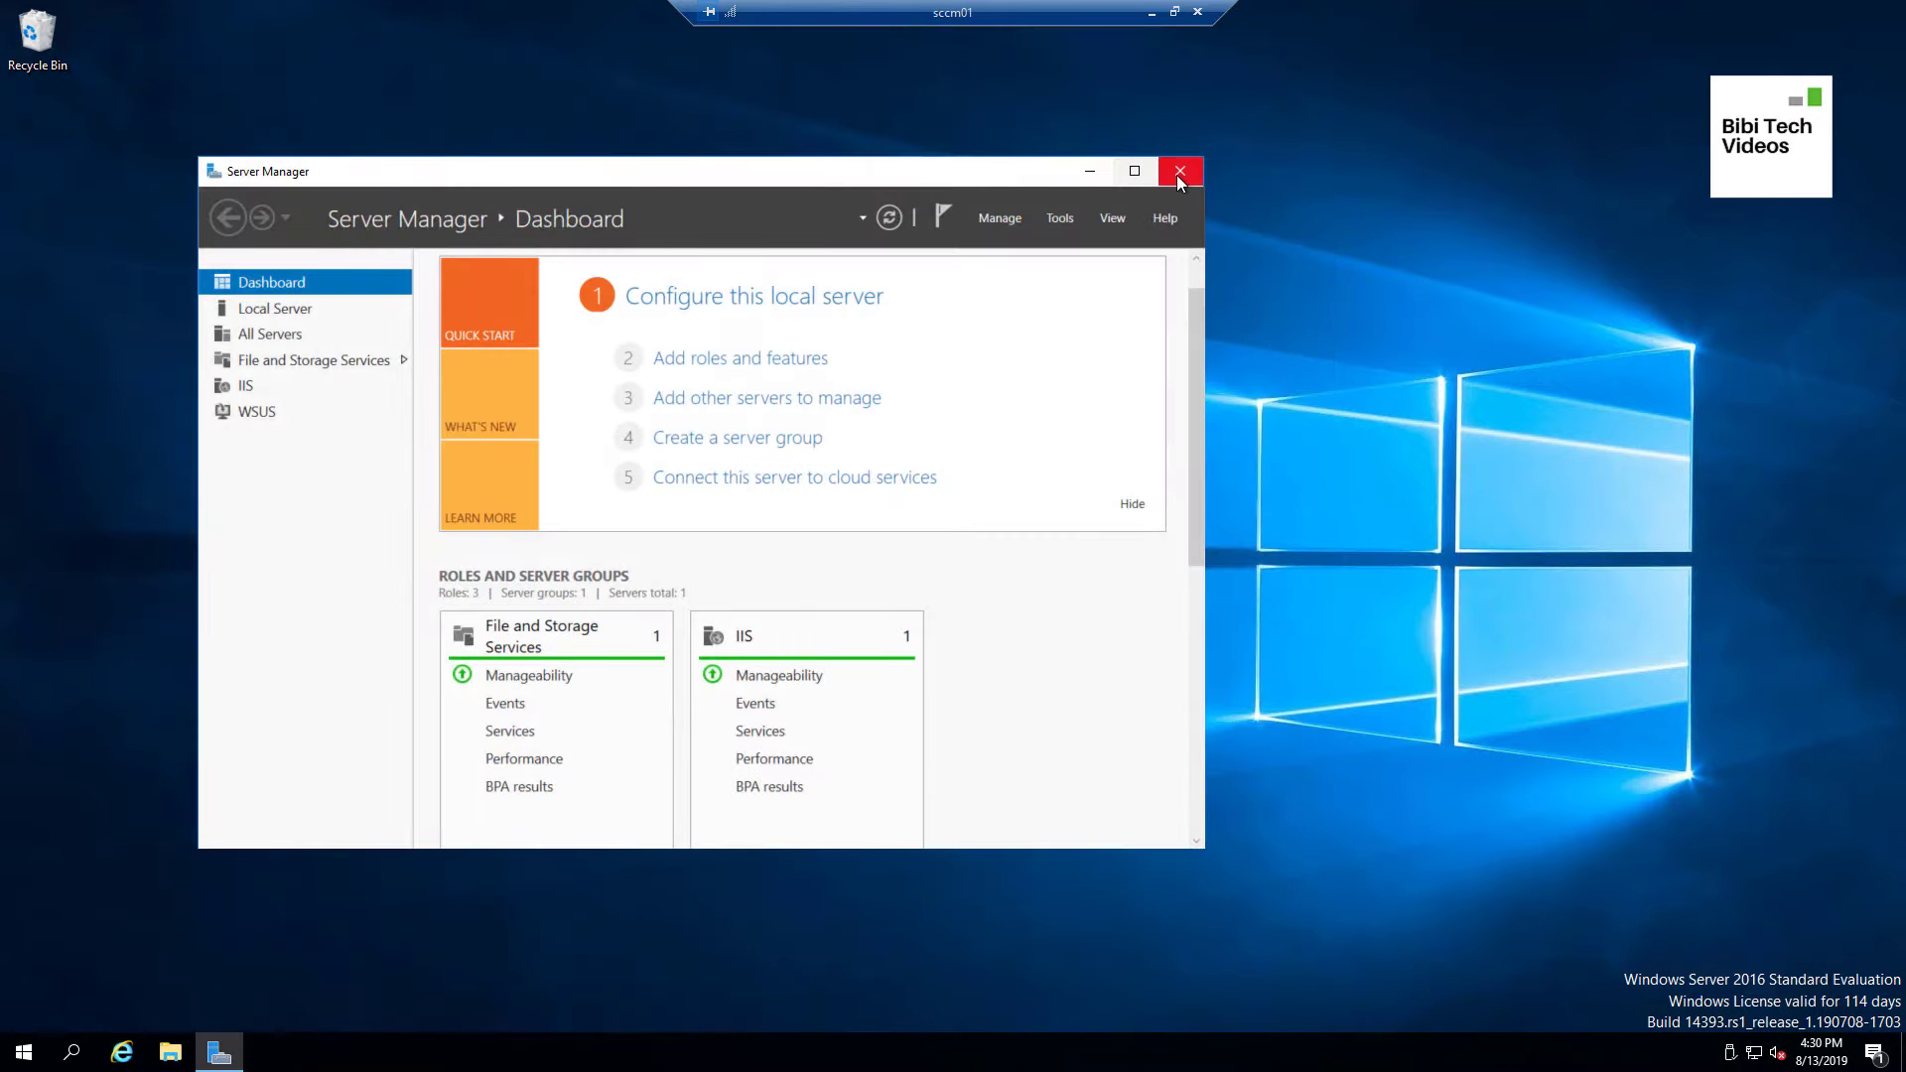
pyautogui.click(1179, 172)
pyautogui.click(24, 1051)
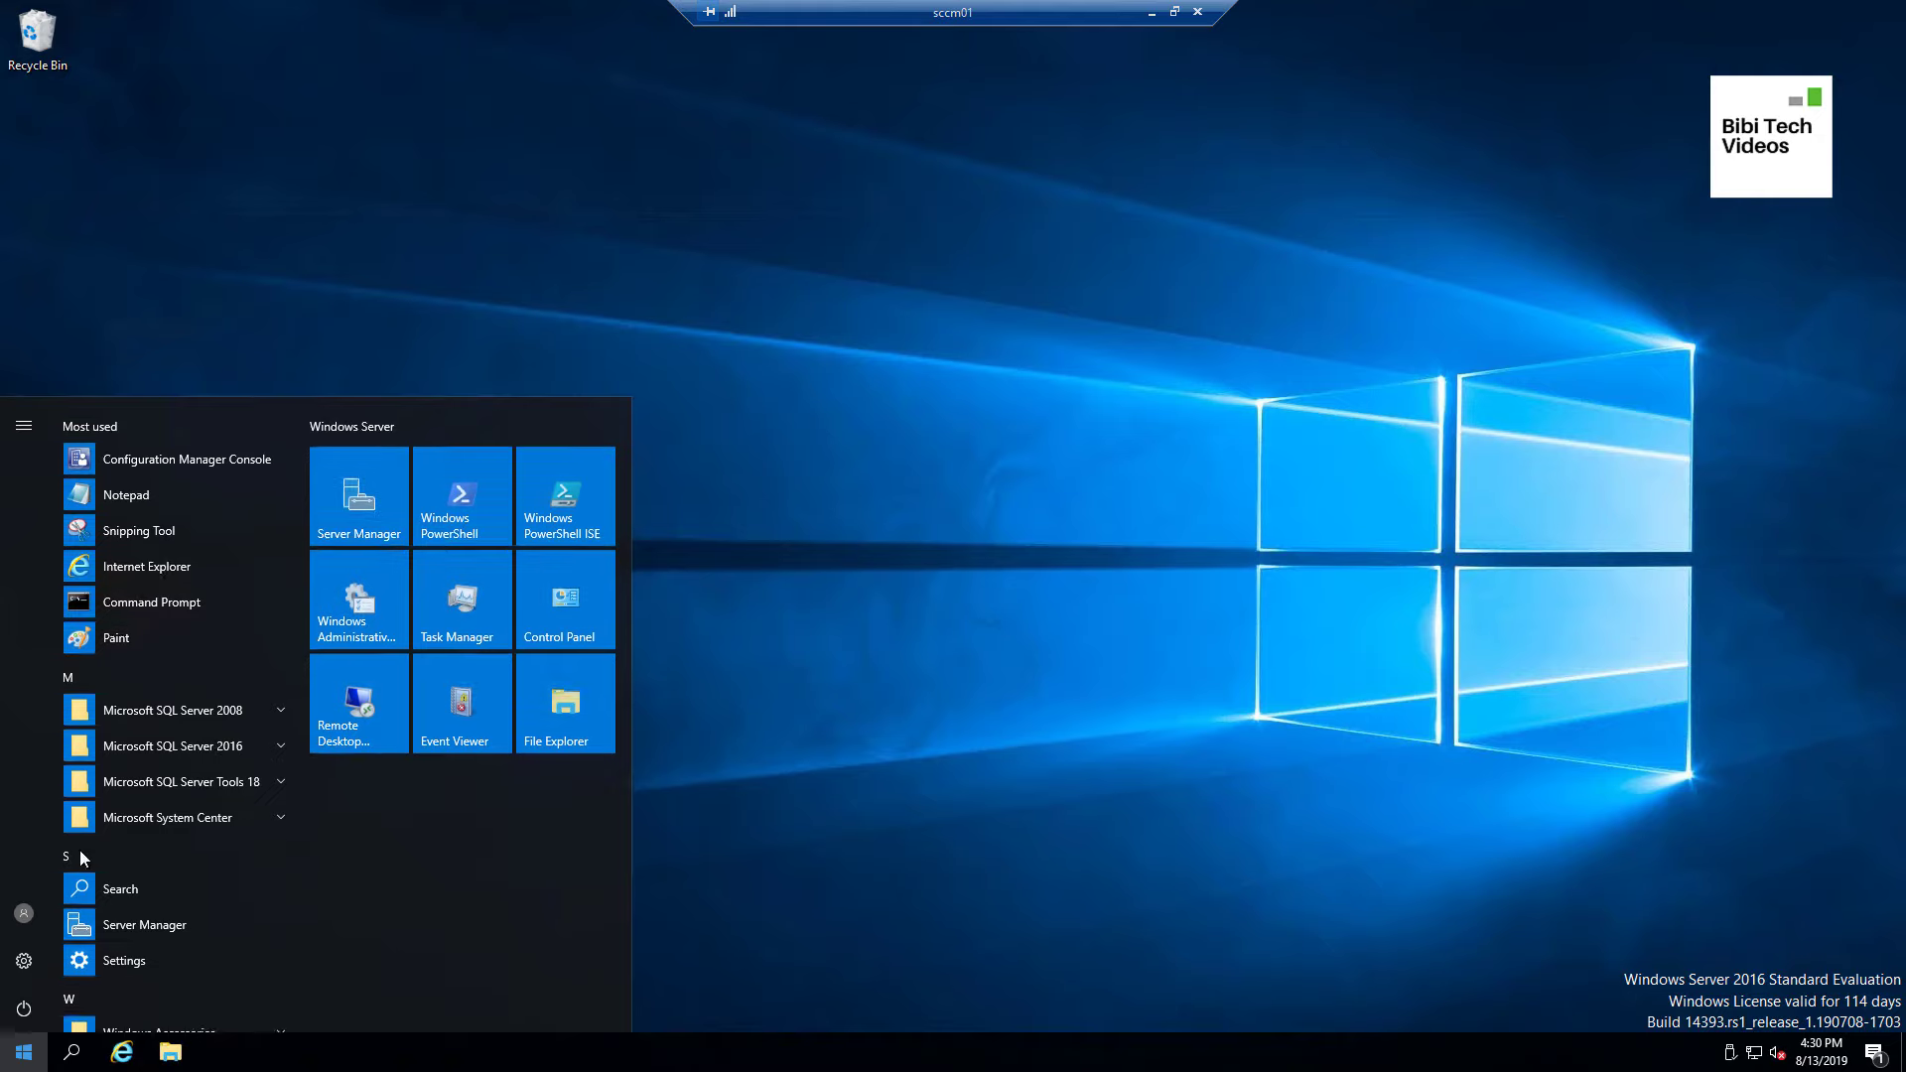
pyautogui.click(212, 459)
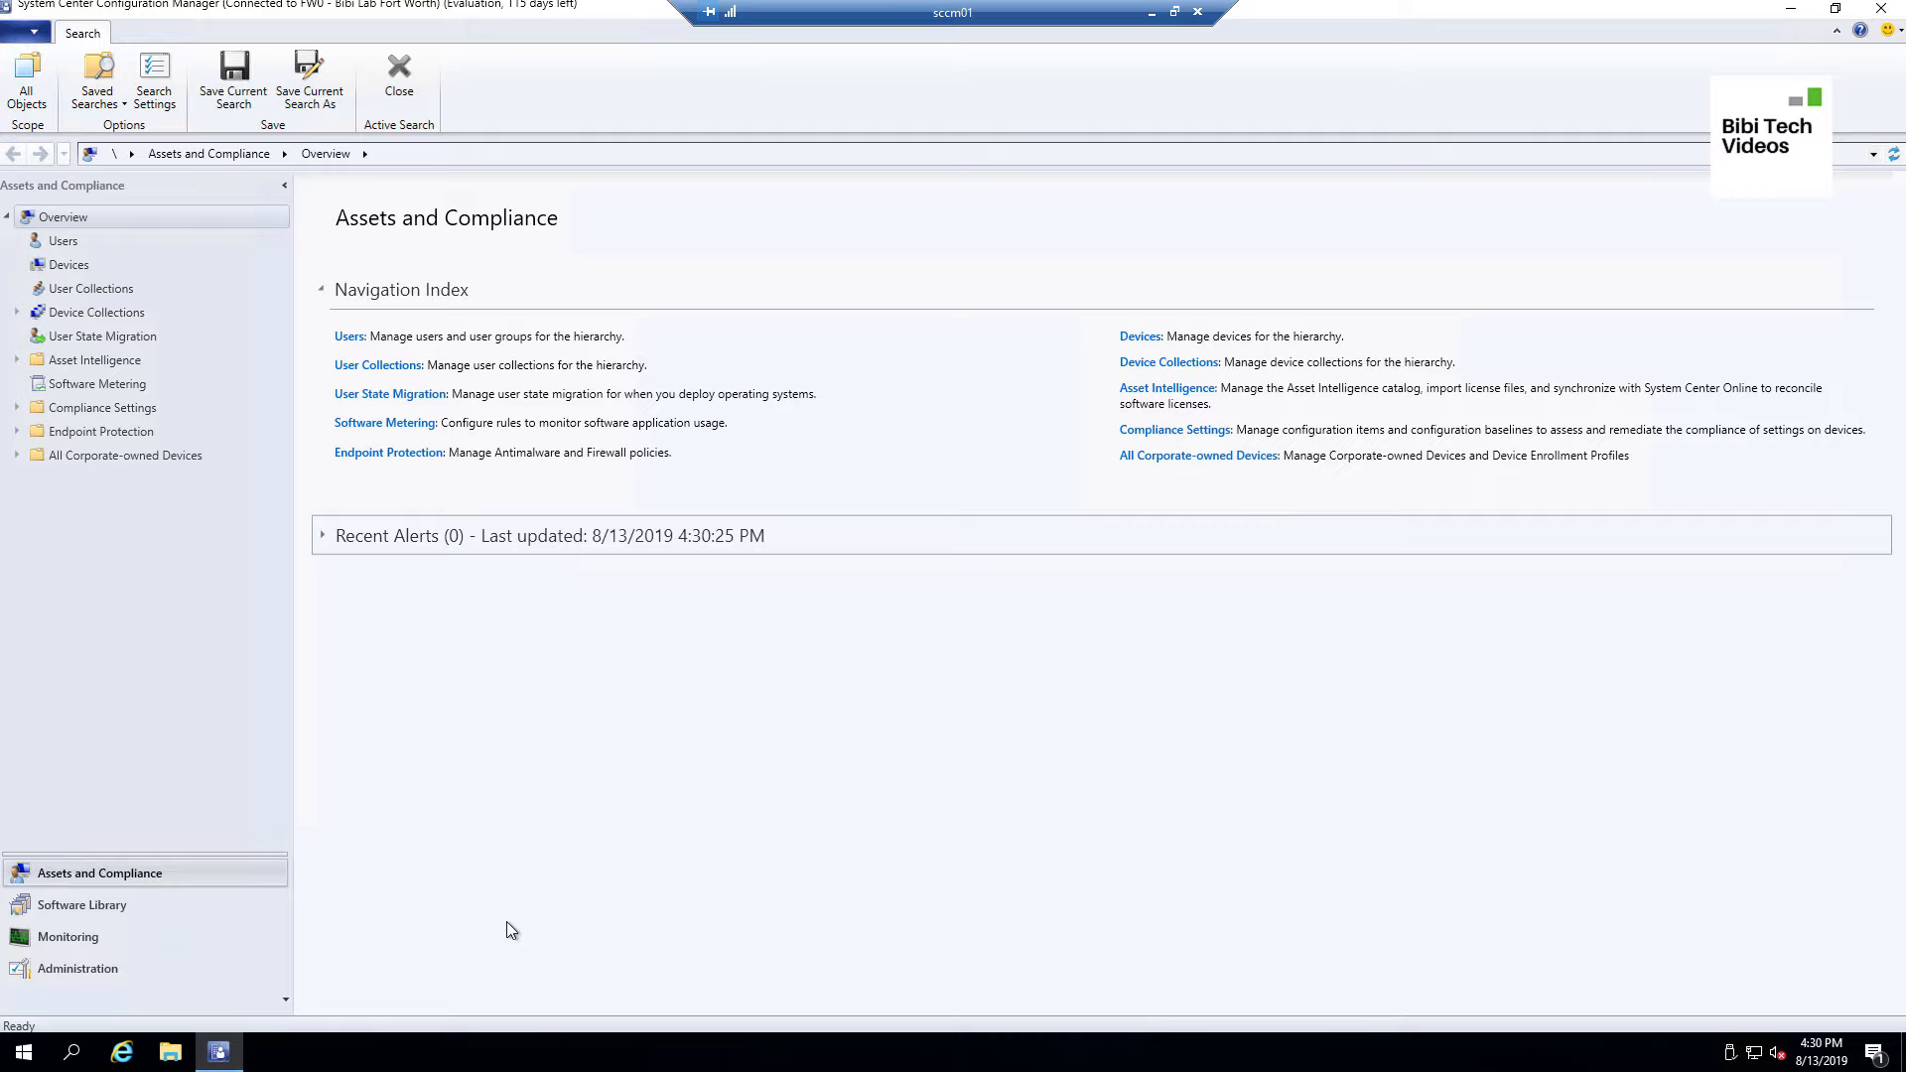
# Open the Automatic Deployment Rules node under Software Updates in the Software Library.
pyautogui.click(80, 908)
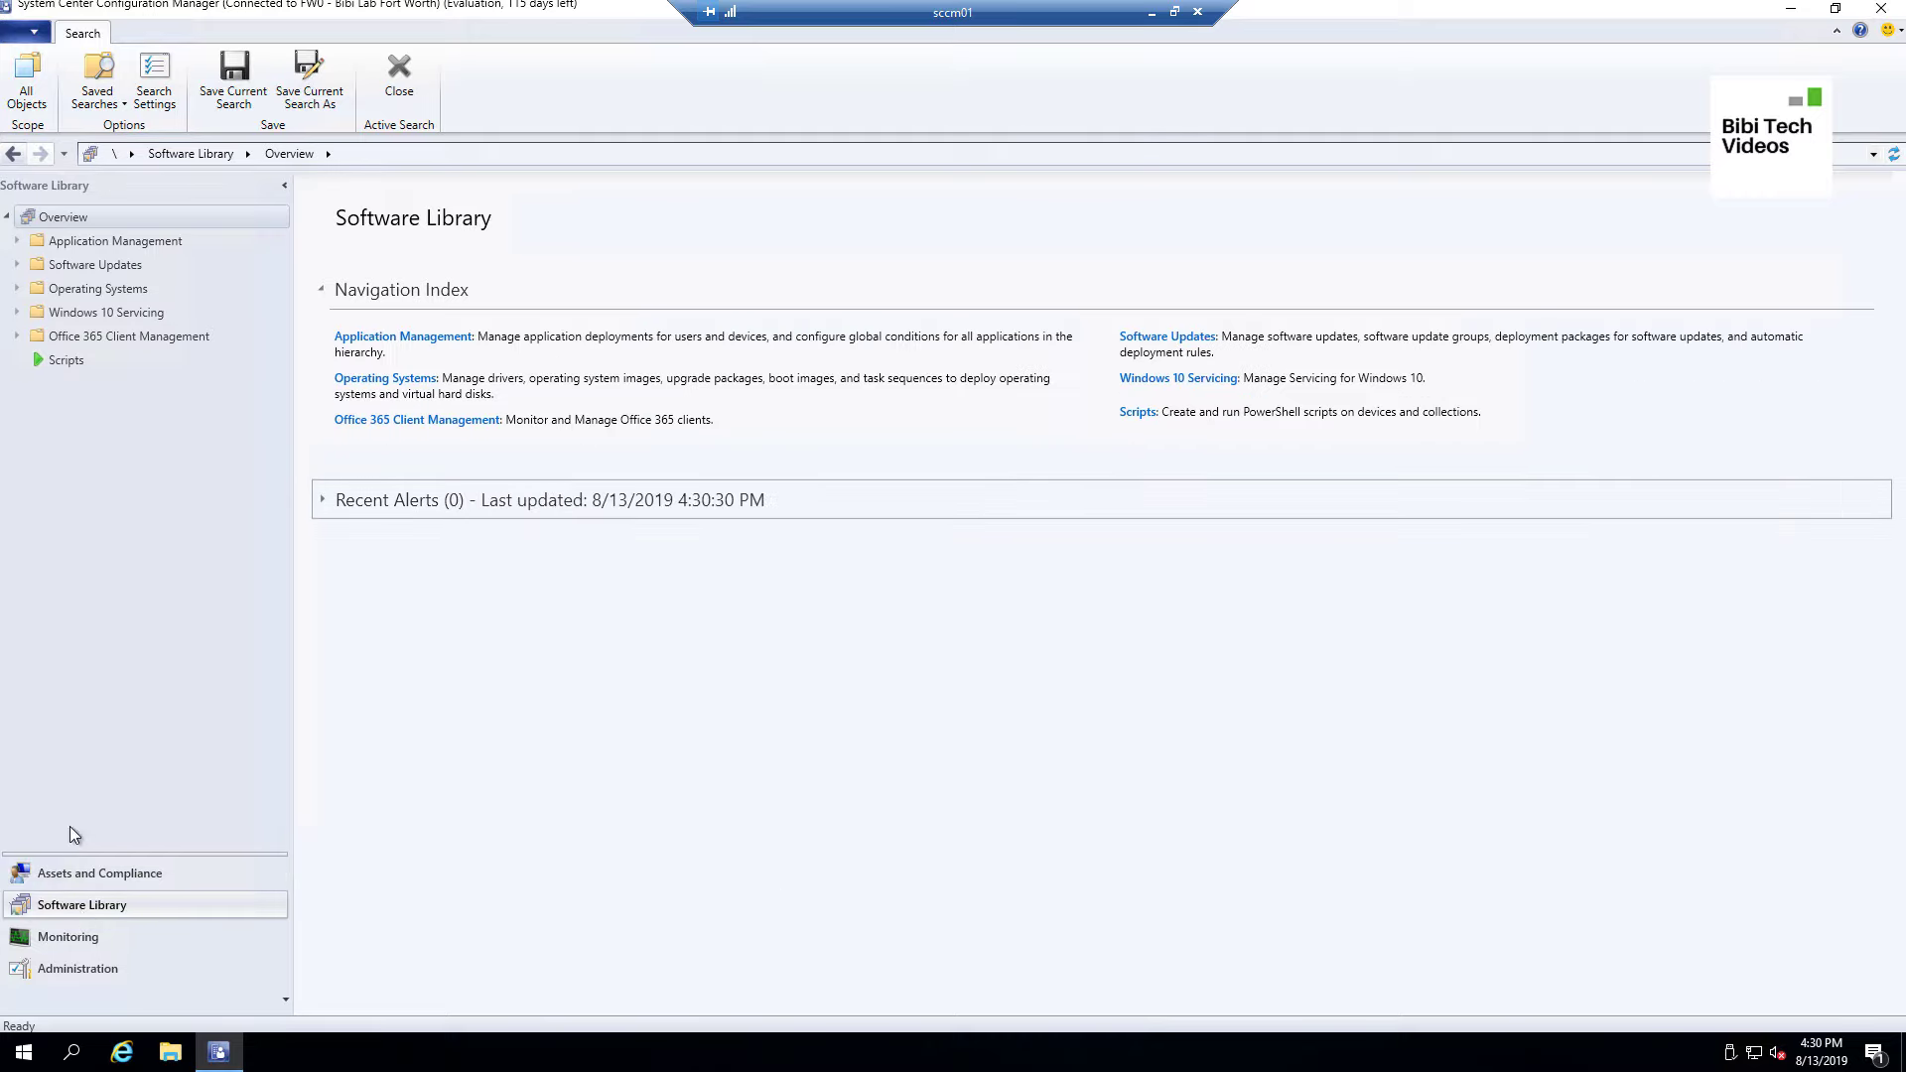
pyautogui.click(16, 266)
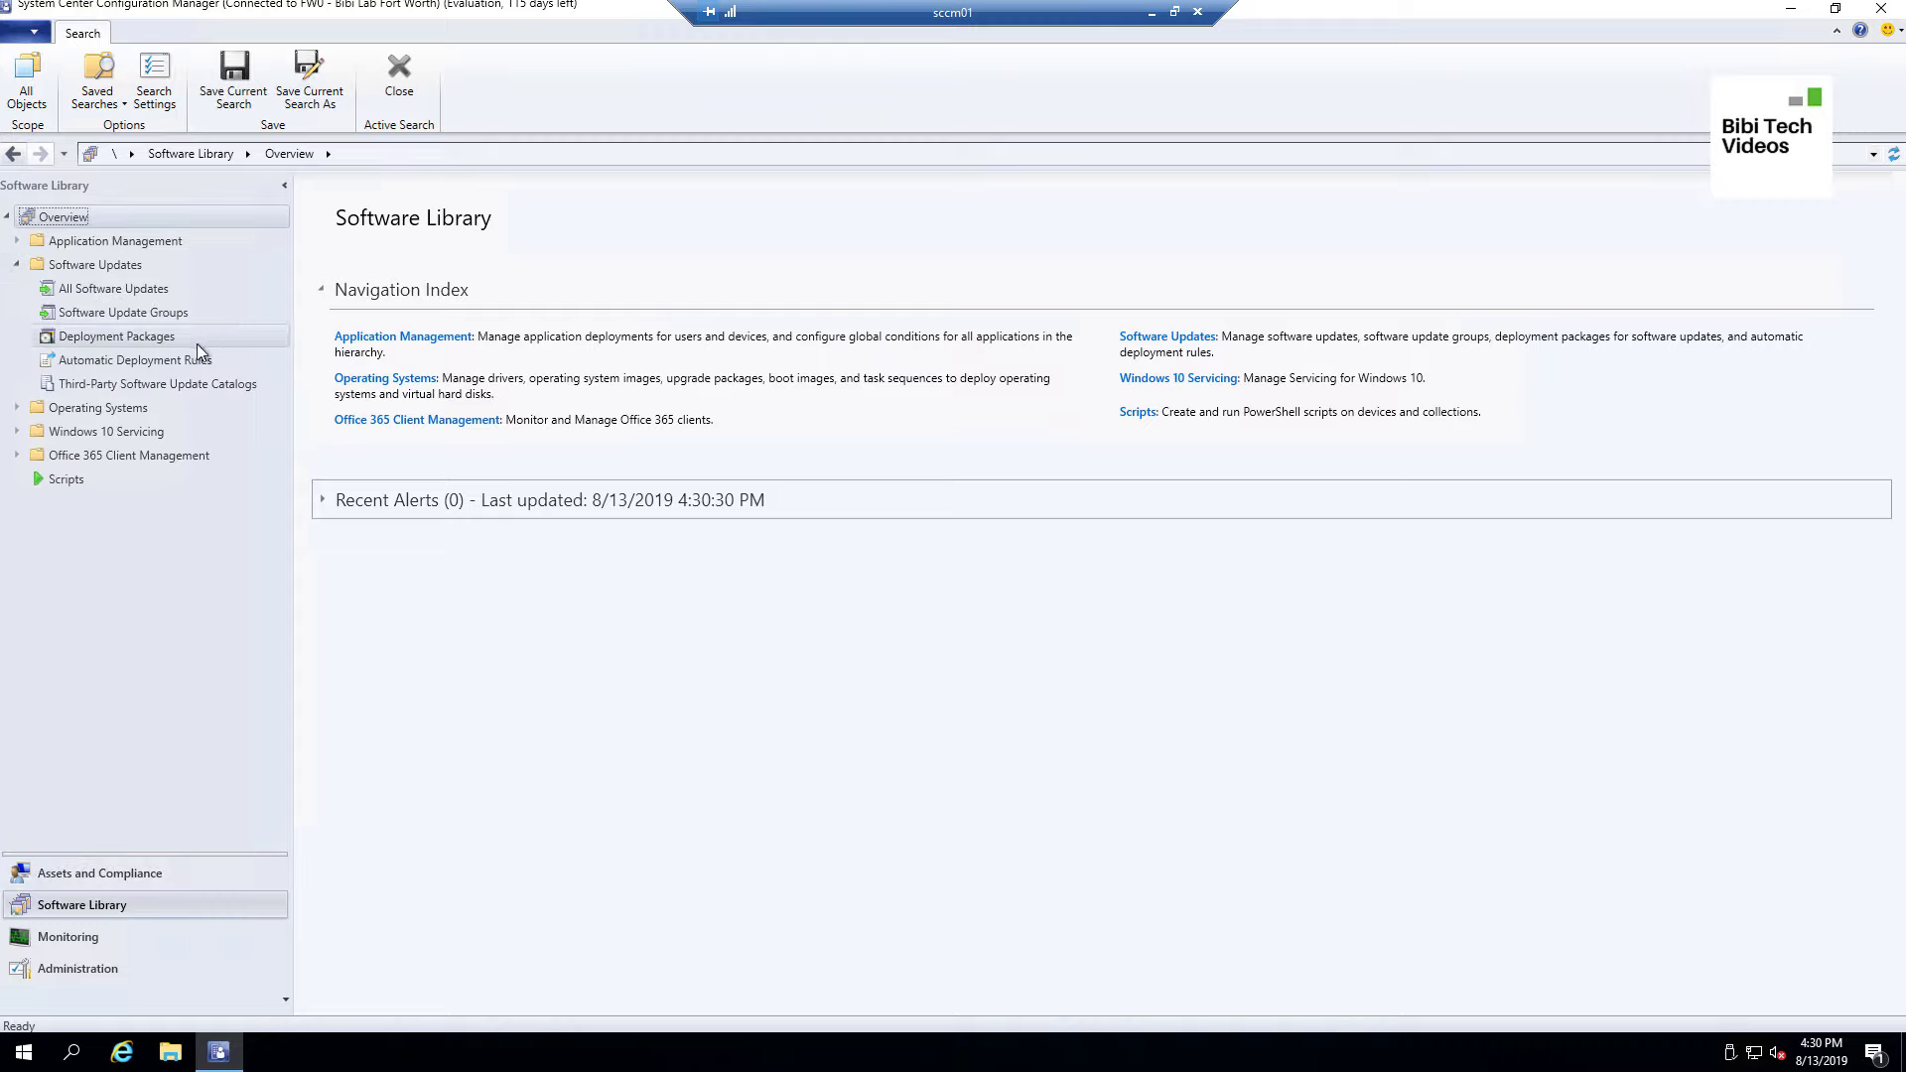
pyautogui.click(116, 364)
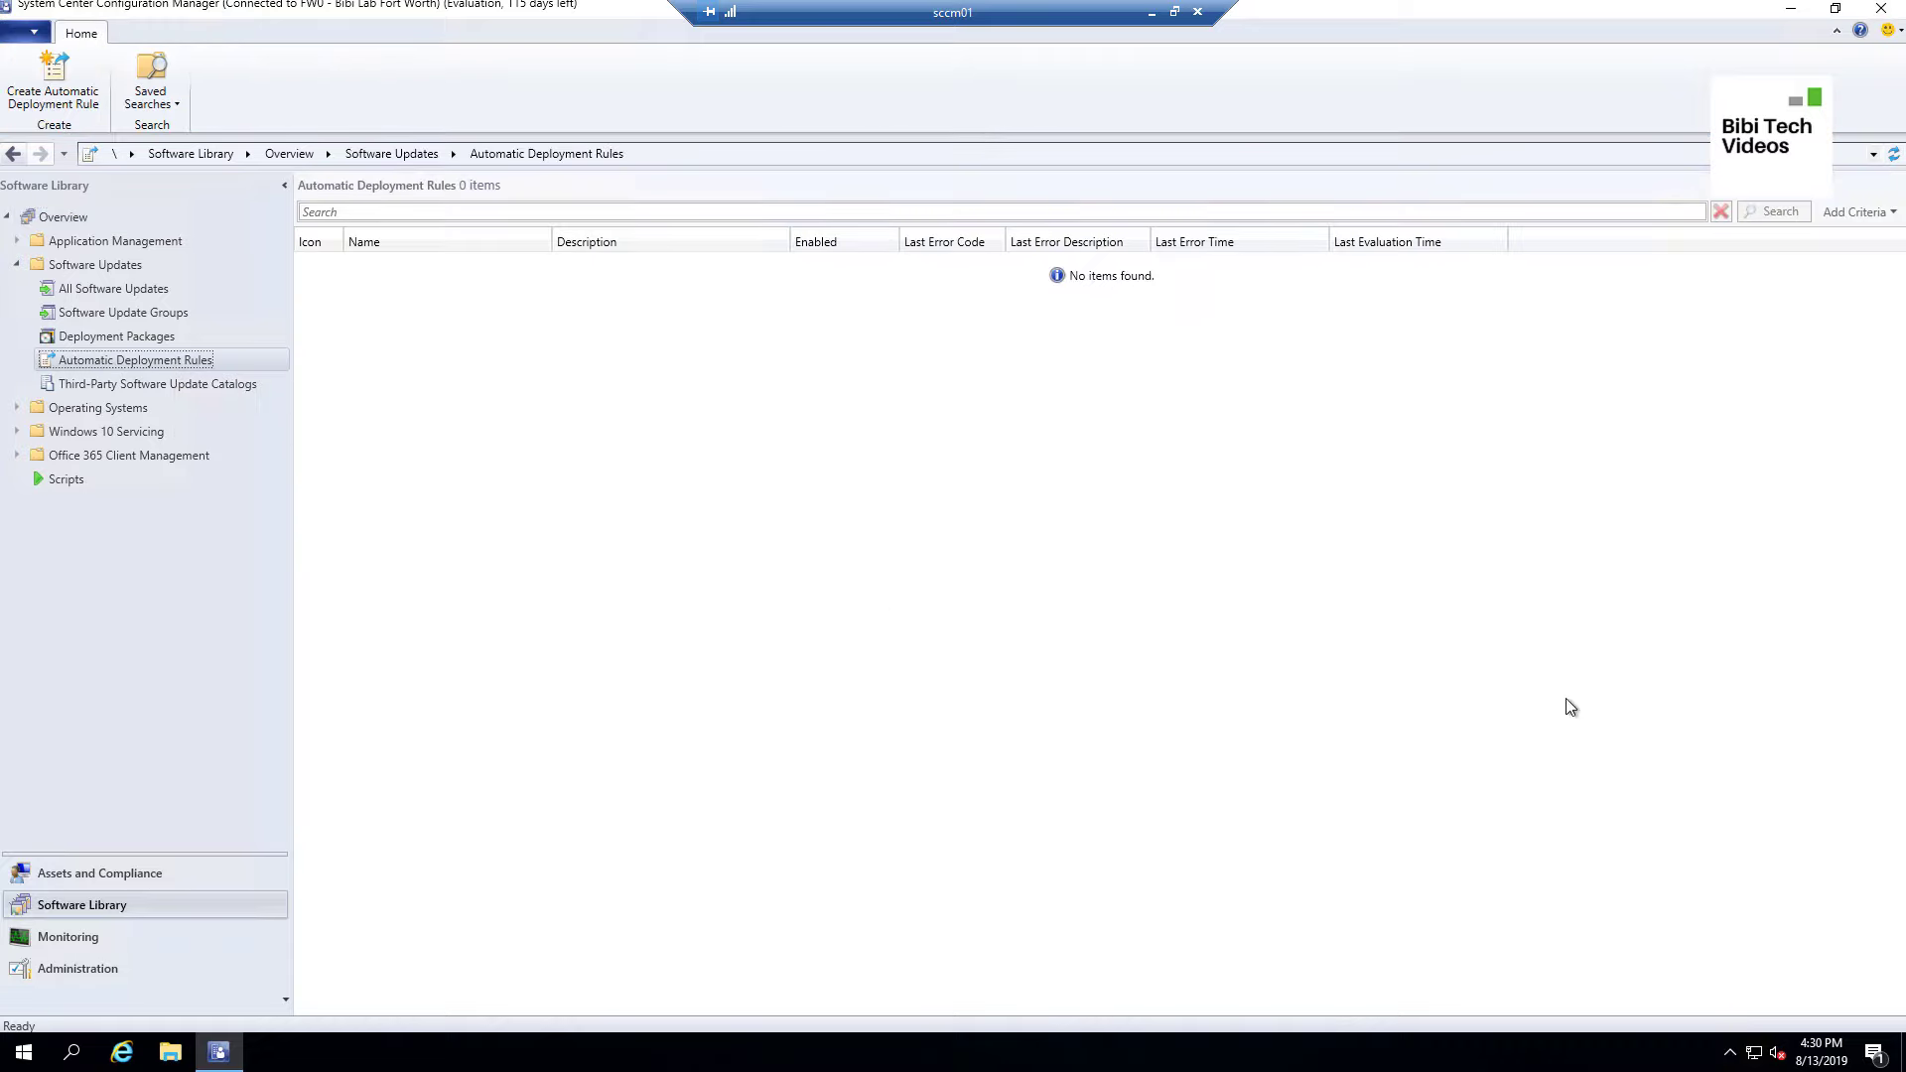
# Start a new automatic deployment rule named "ADR - Windows Update - Windows 10" with the description "Windows 10 Monthly Updates".
pyautogui.rightClick(502, 339)
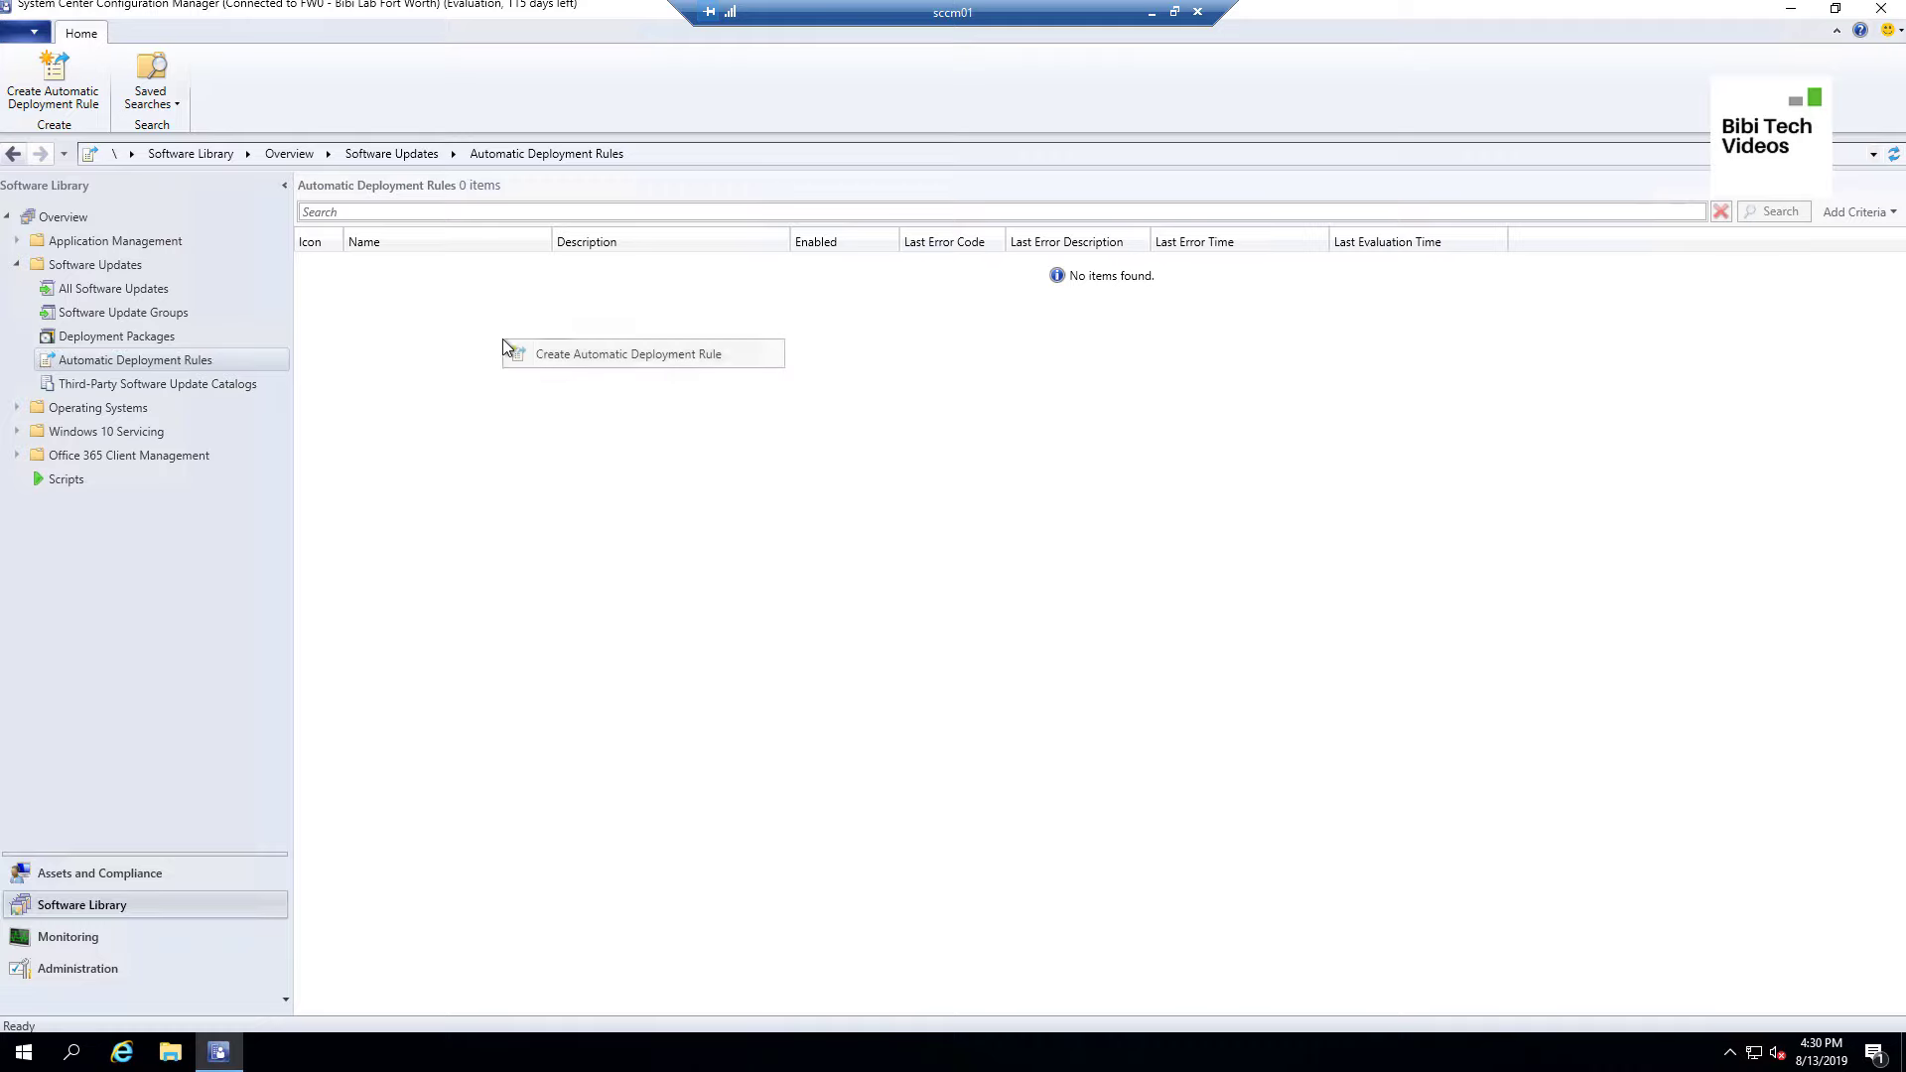
pyautogui.click(711, 363)
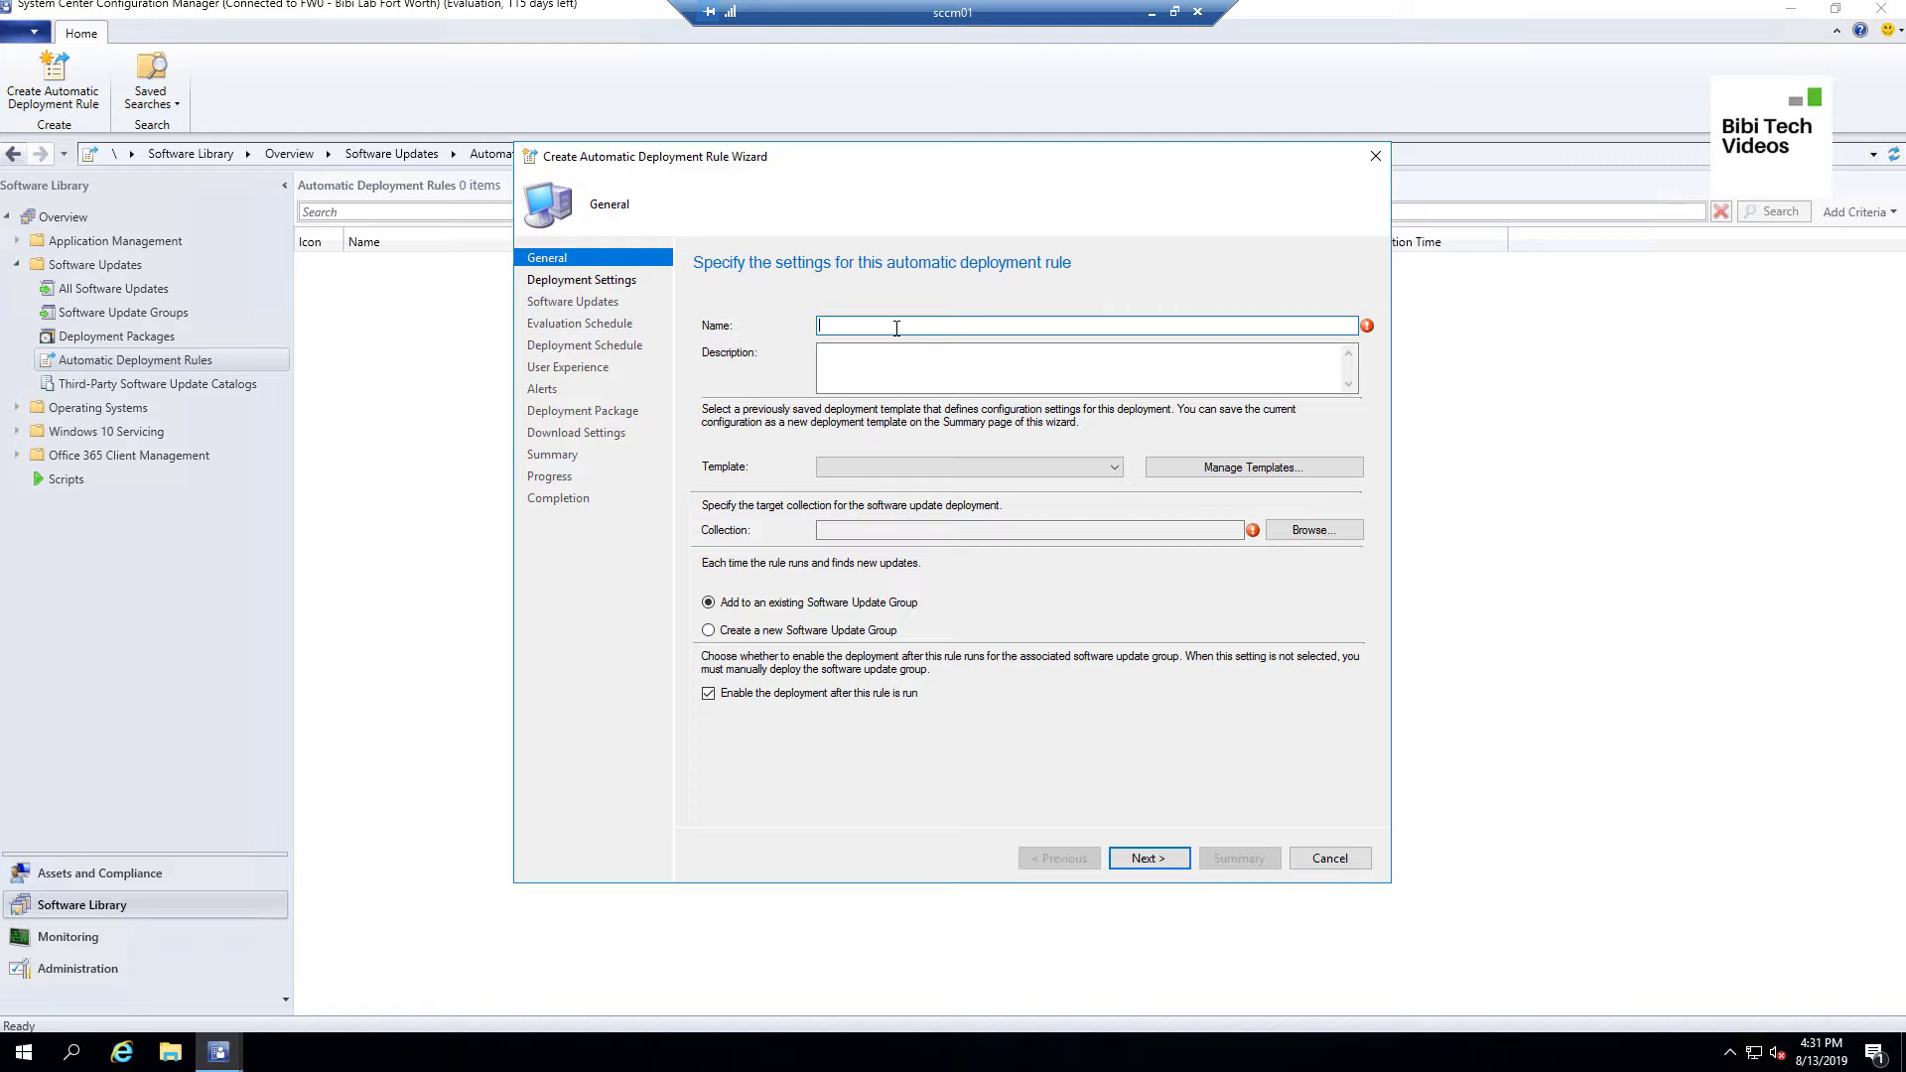
pyautogui.rightClick(896, 328)
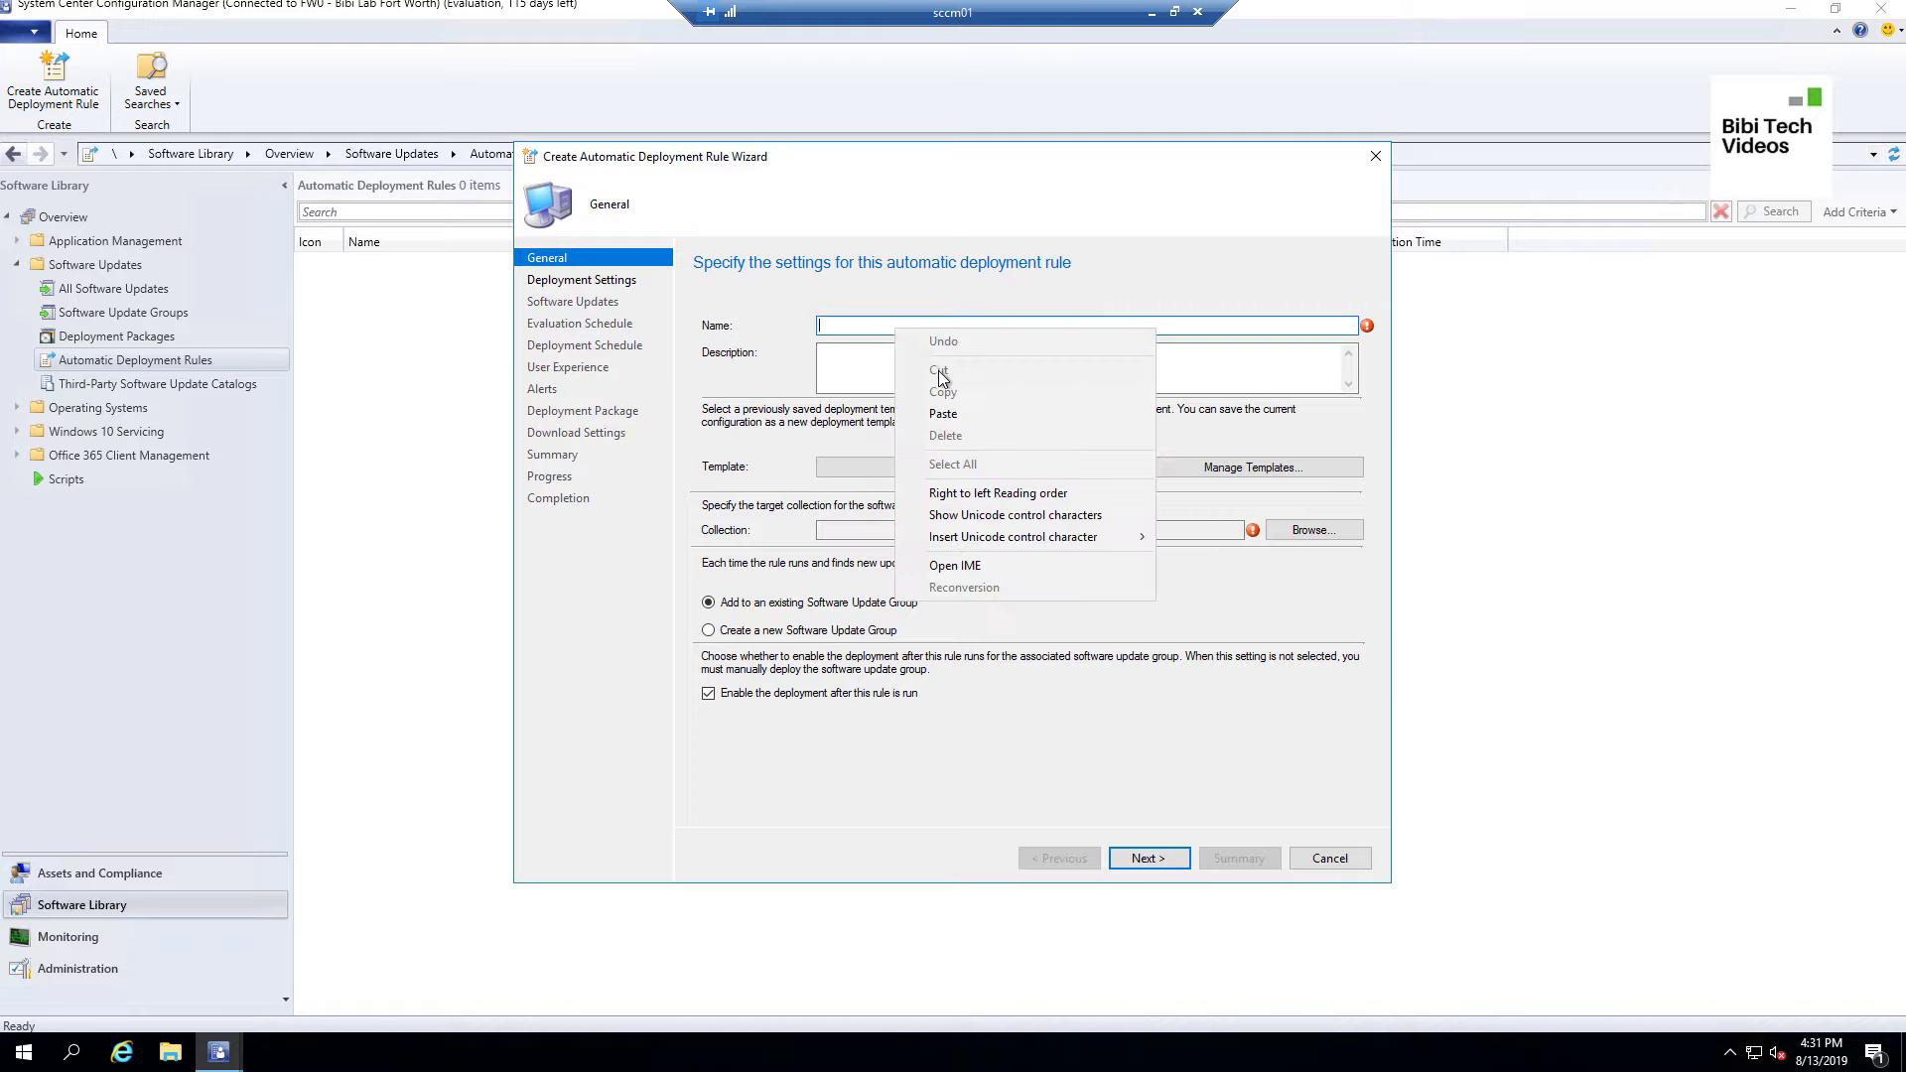
pyautogui.click(923, 409)
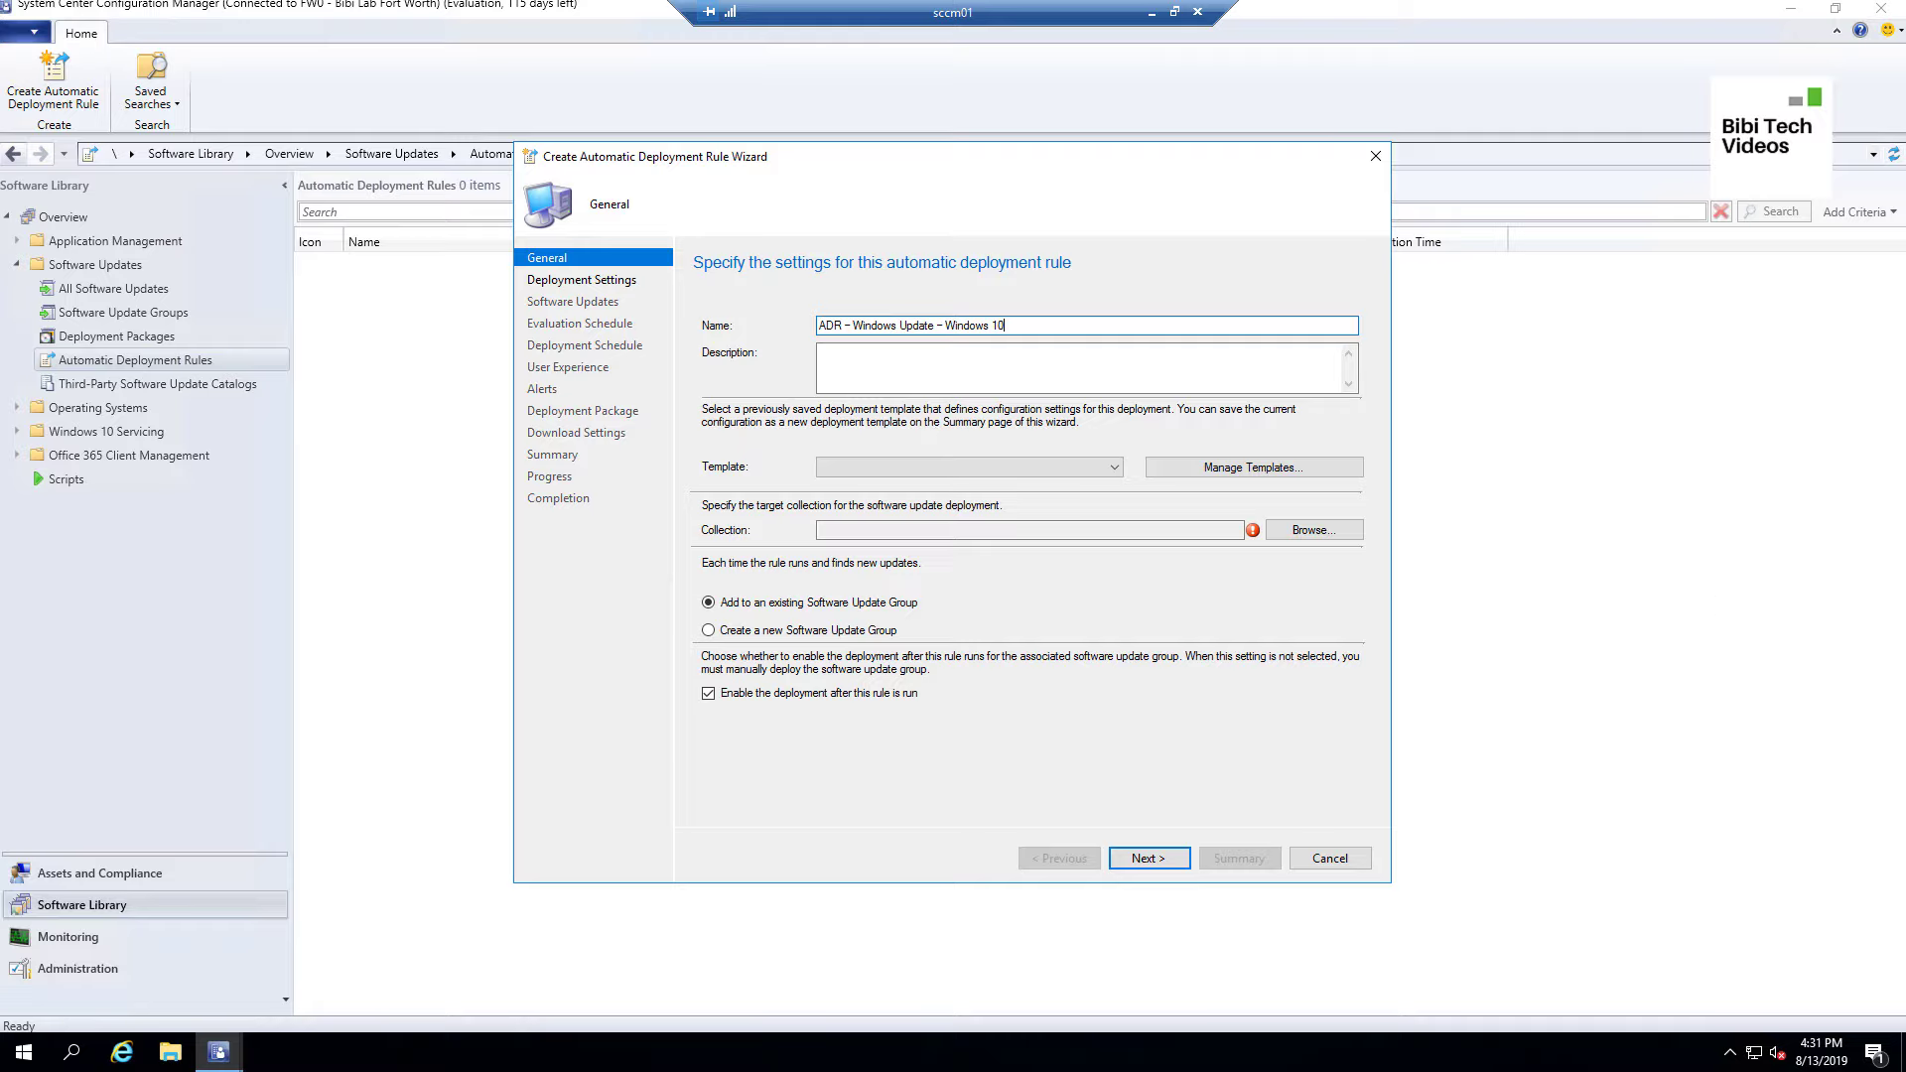
pyautogui.click(927, 374)
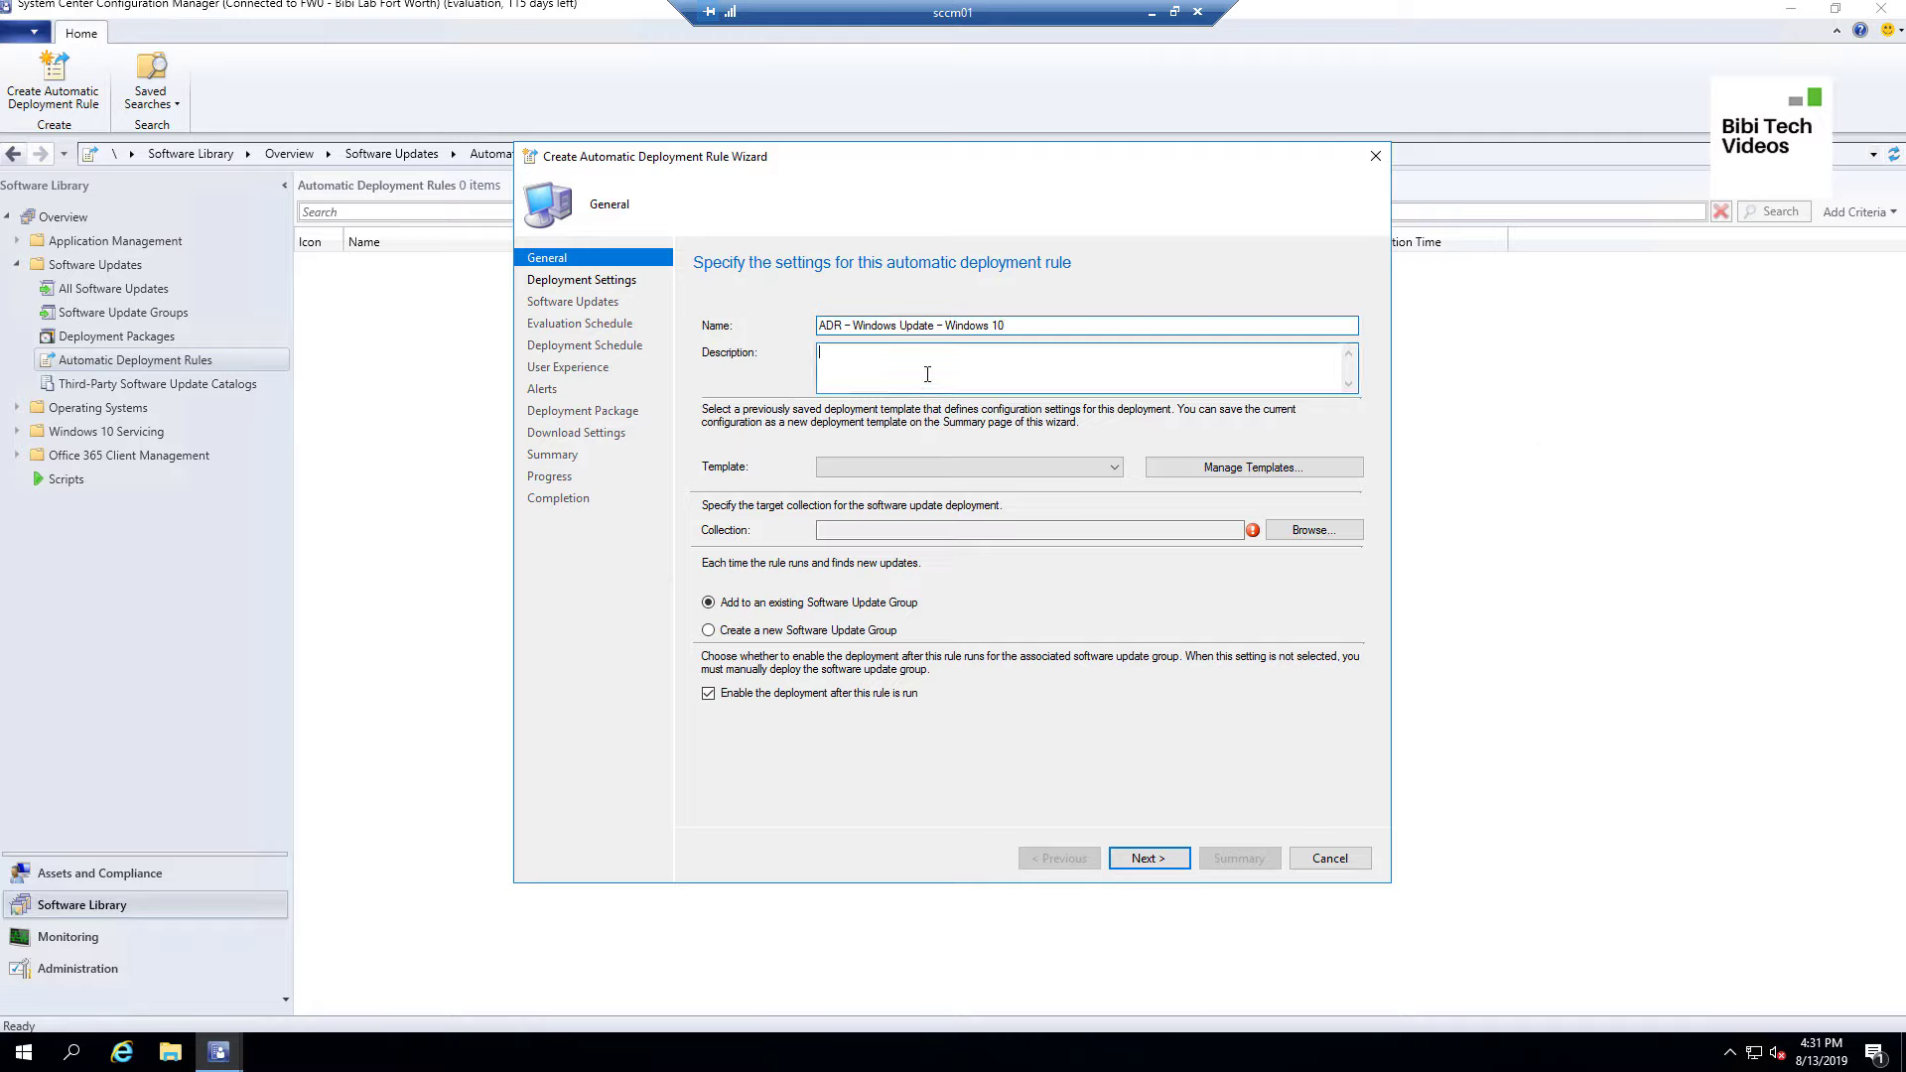
pyautogui.write('Windows 10')
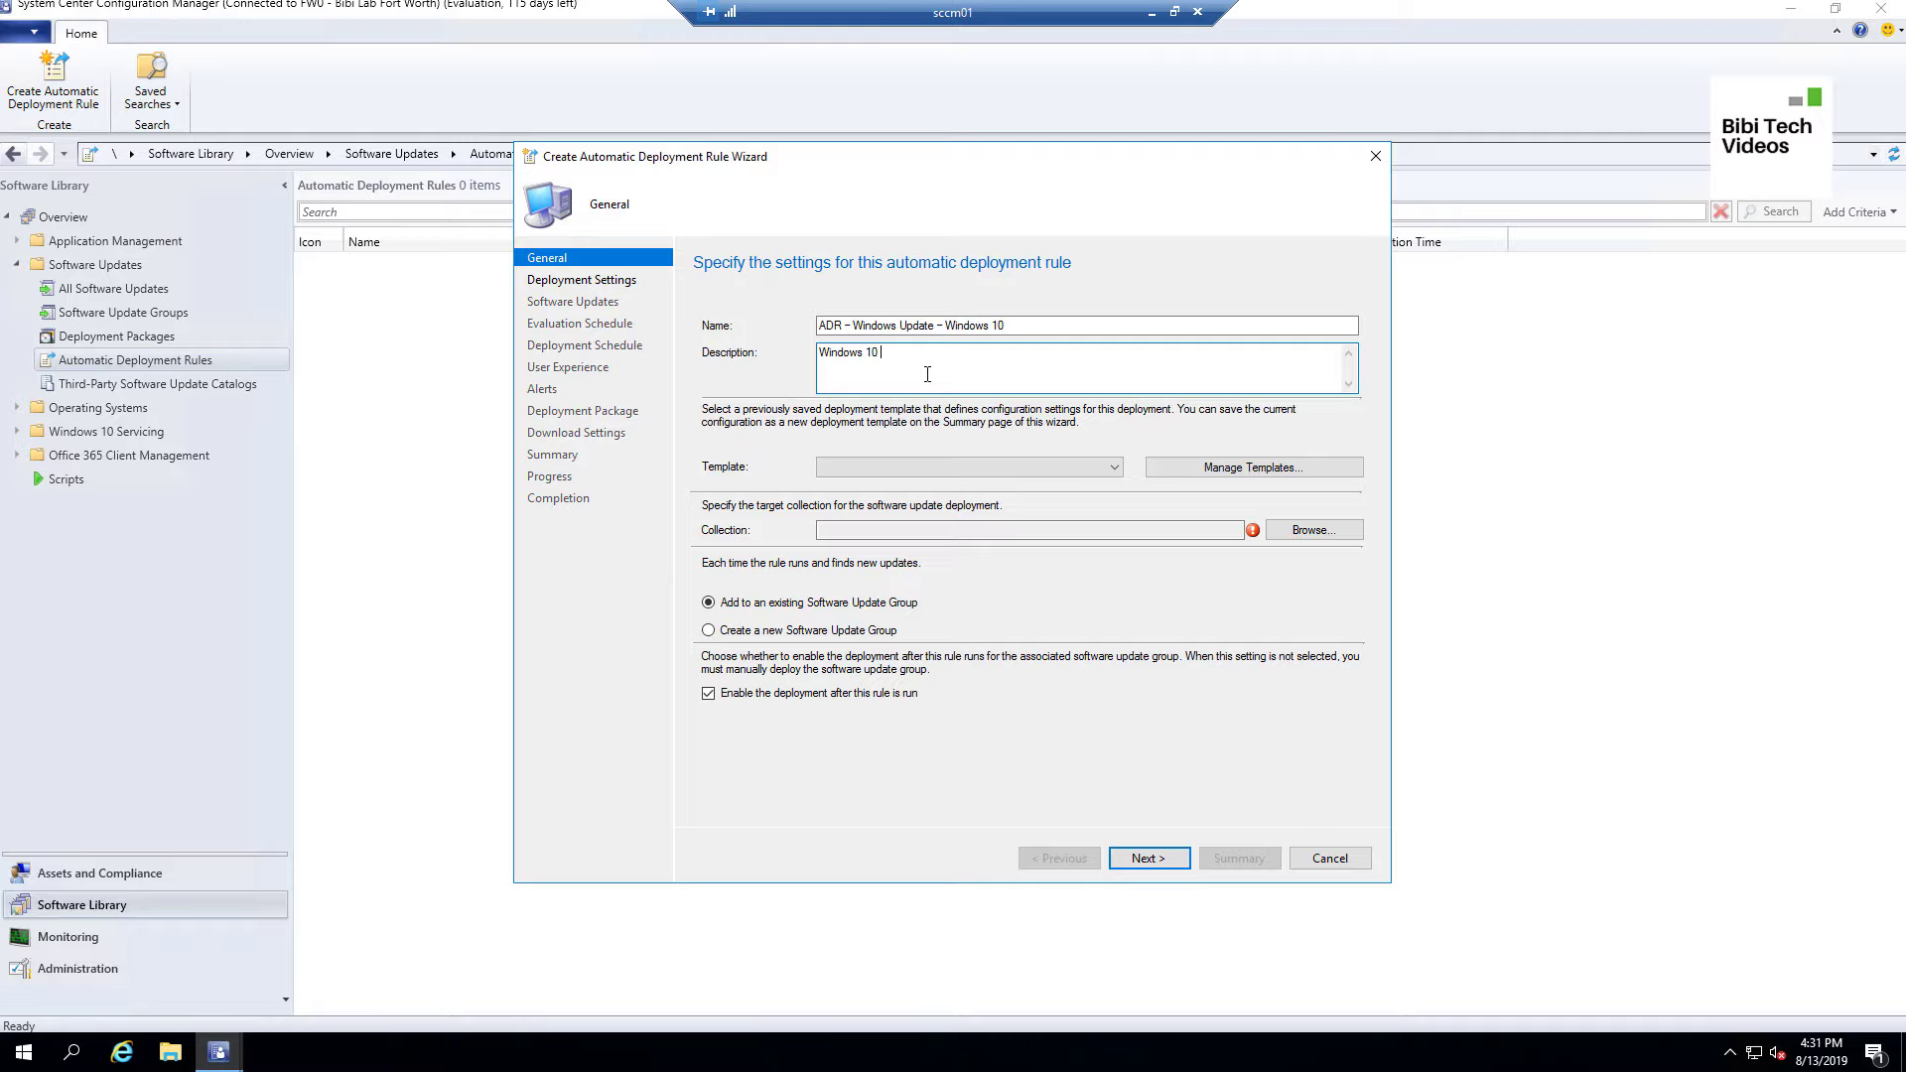
pyautogui.write('Monthly Updates')
# Target the rule at the "Development - Windows Updates - Windows 10" collection from the Workstations folder and proceed to the deployment settings.
pyautogui.click(1311, 530)
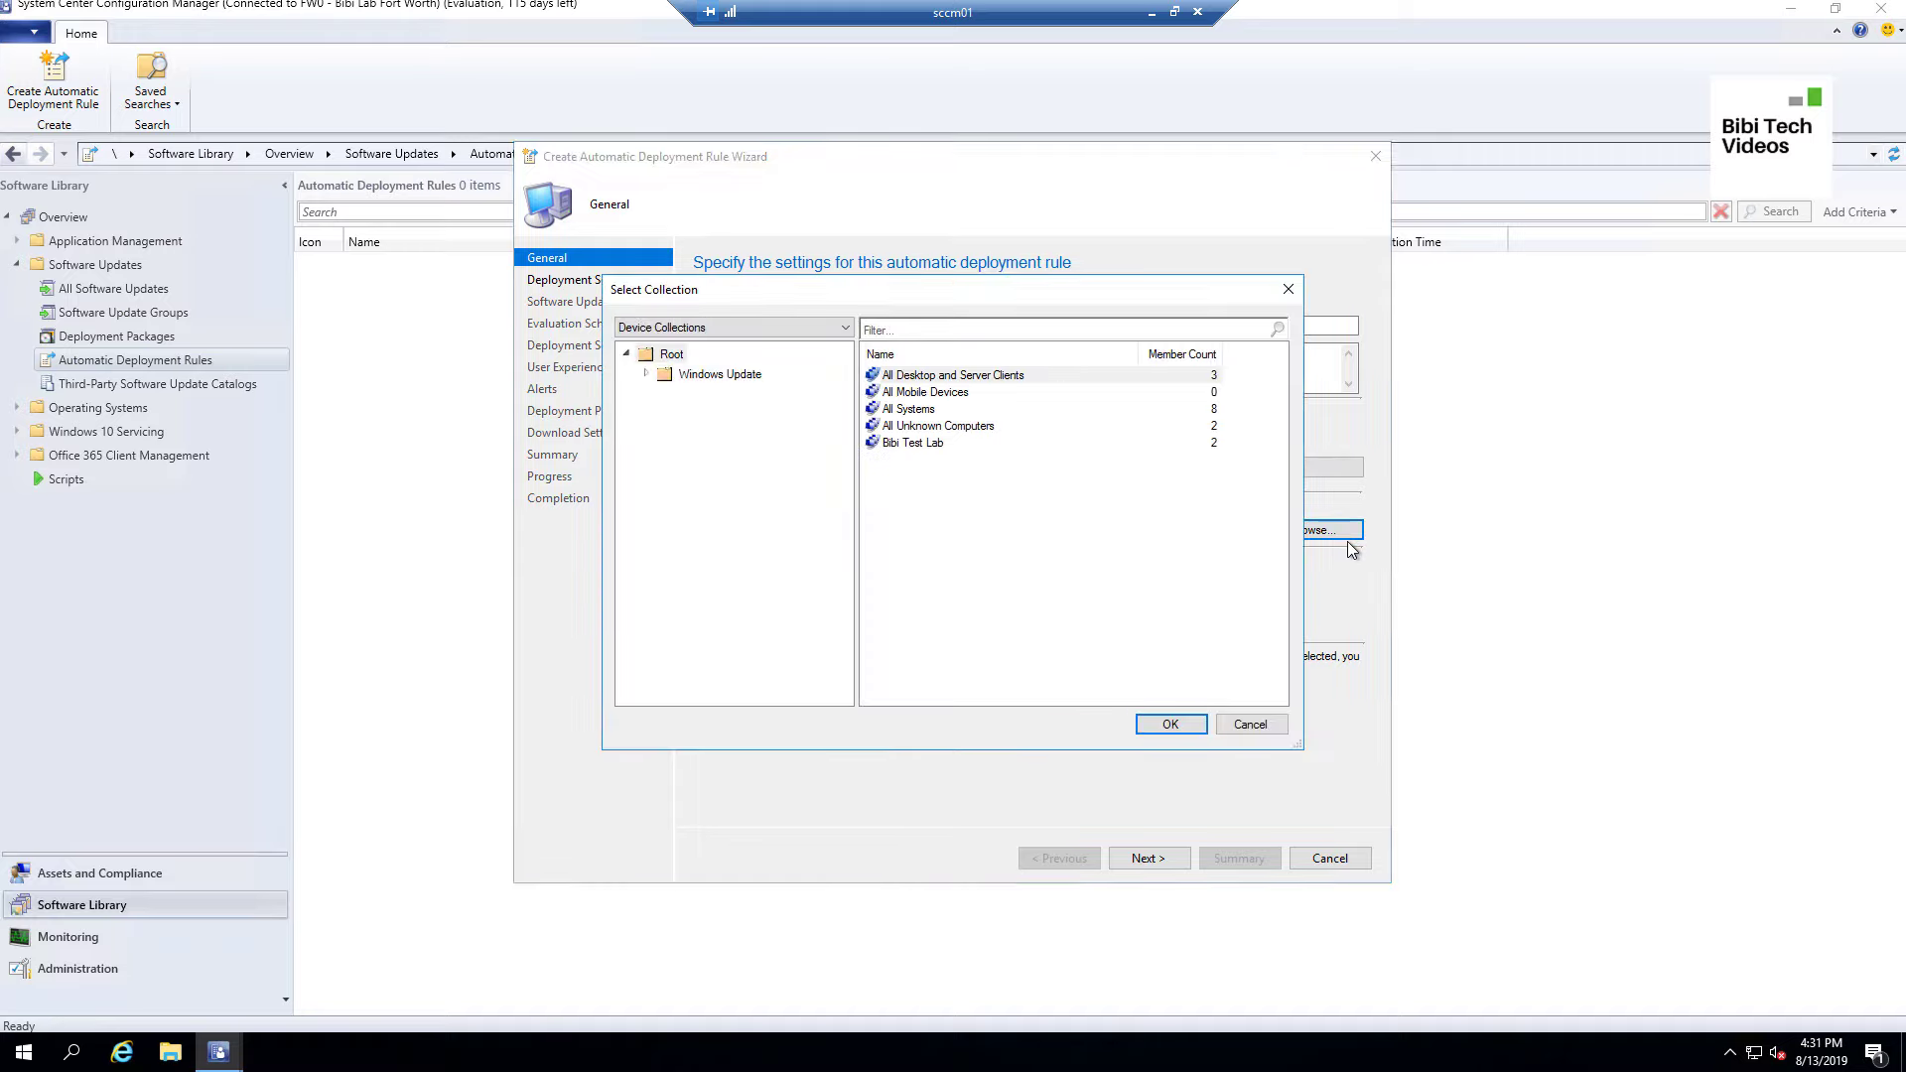
pyautogui.click(647, 373)
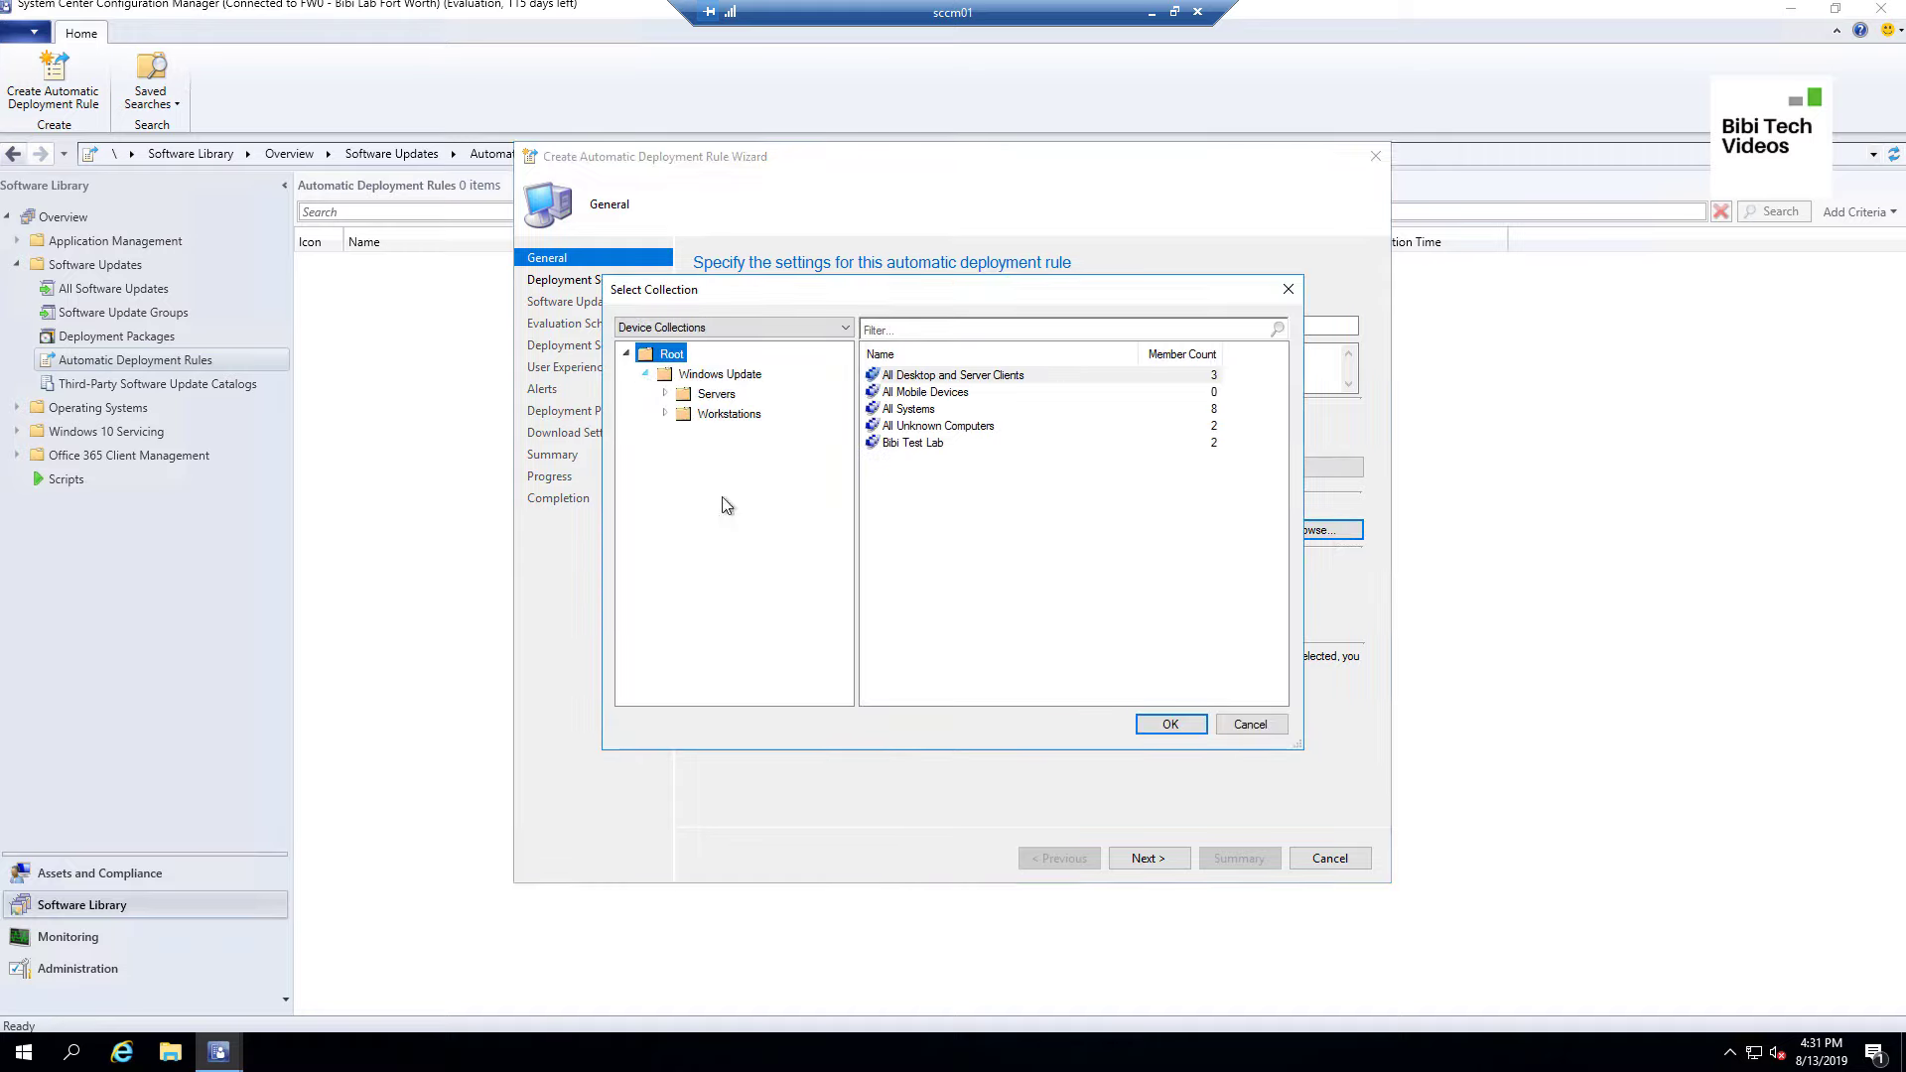
pyautogui.click(733, 415)
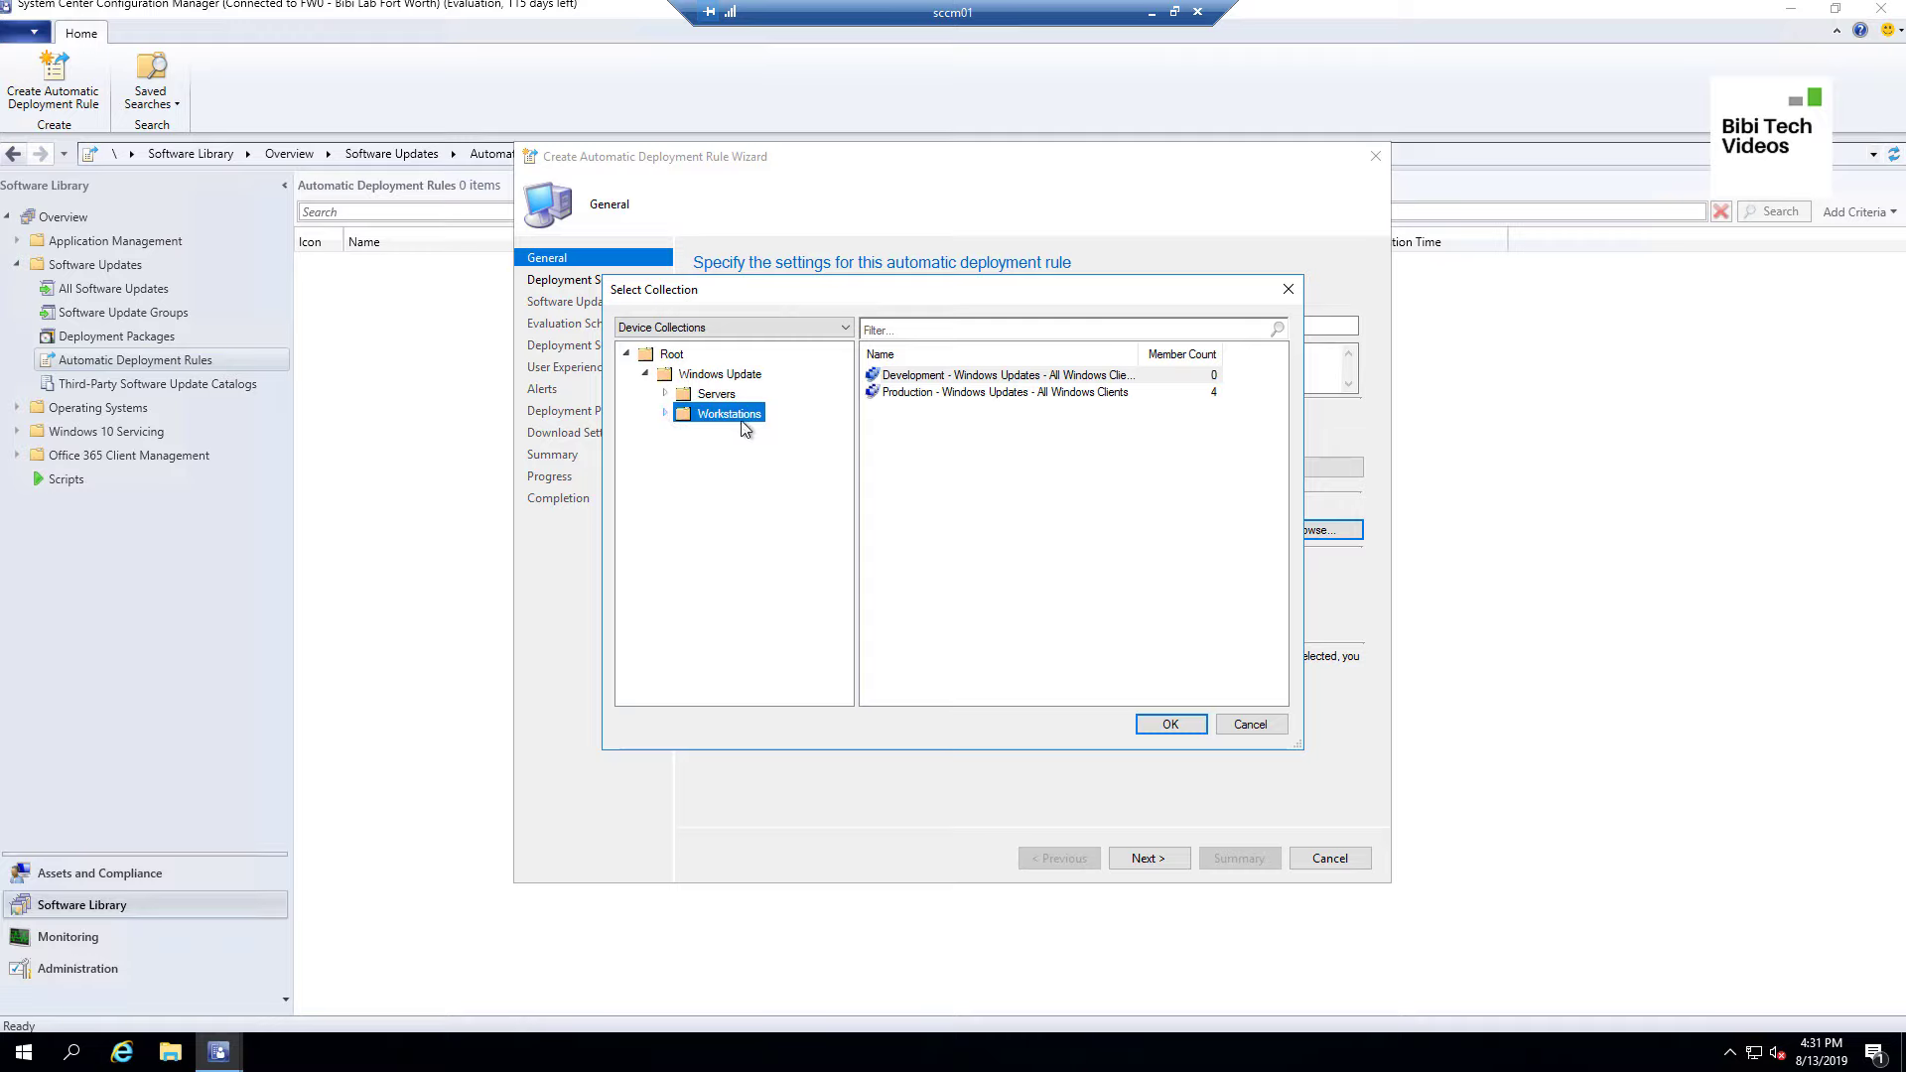
pyautogui.click(664, 413)
pyautogui.click(763, 433)
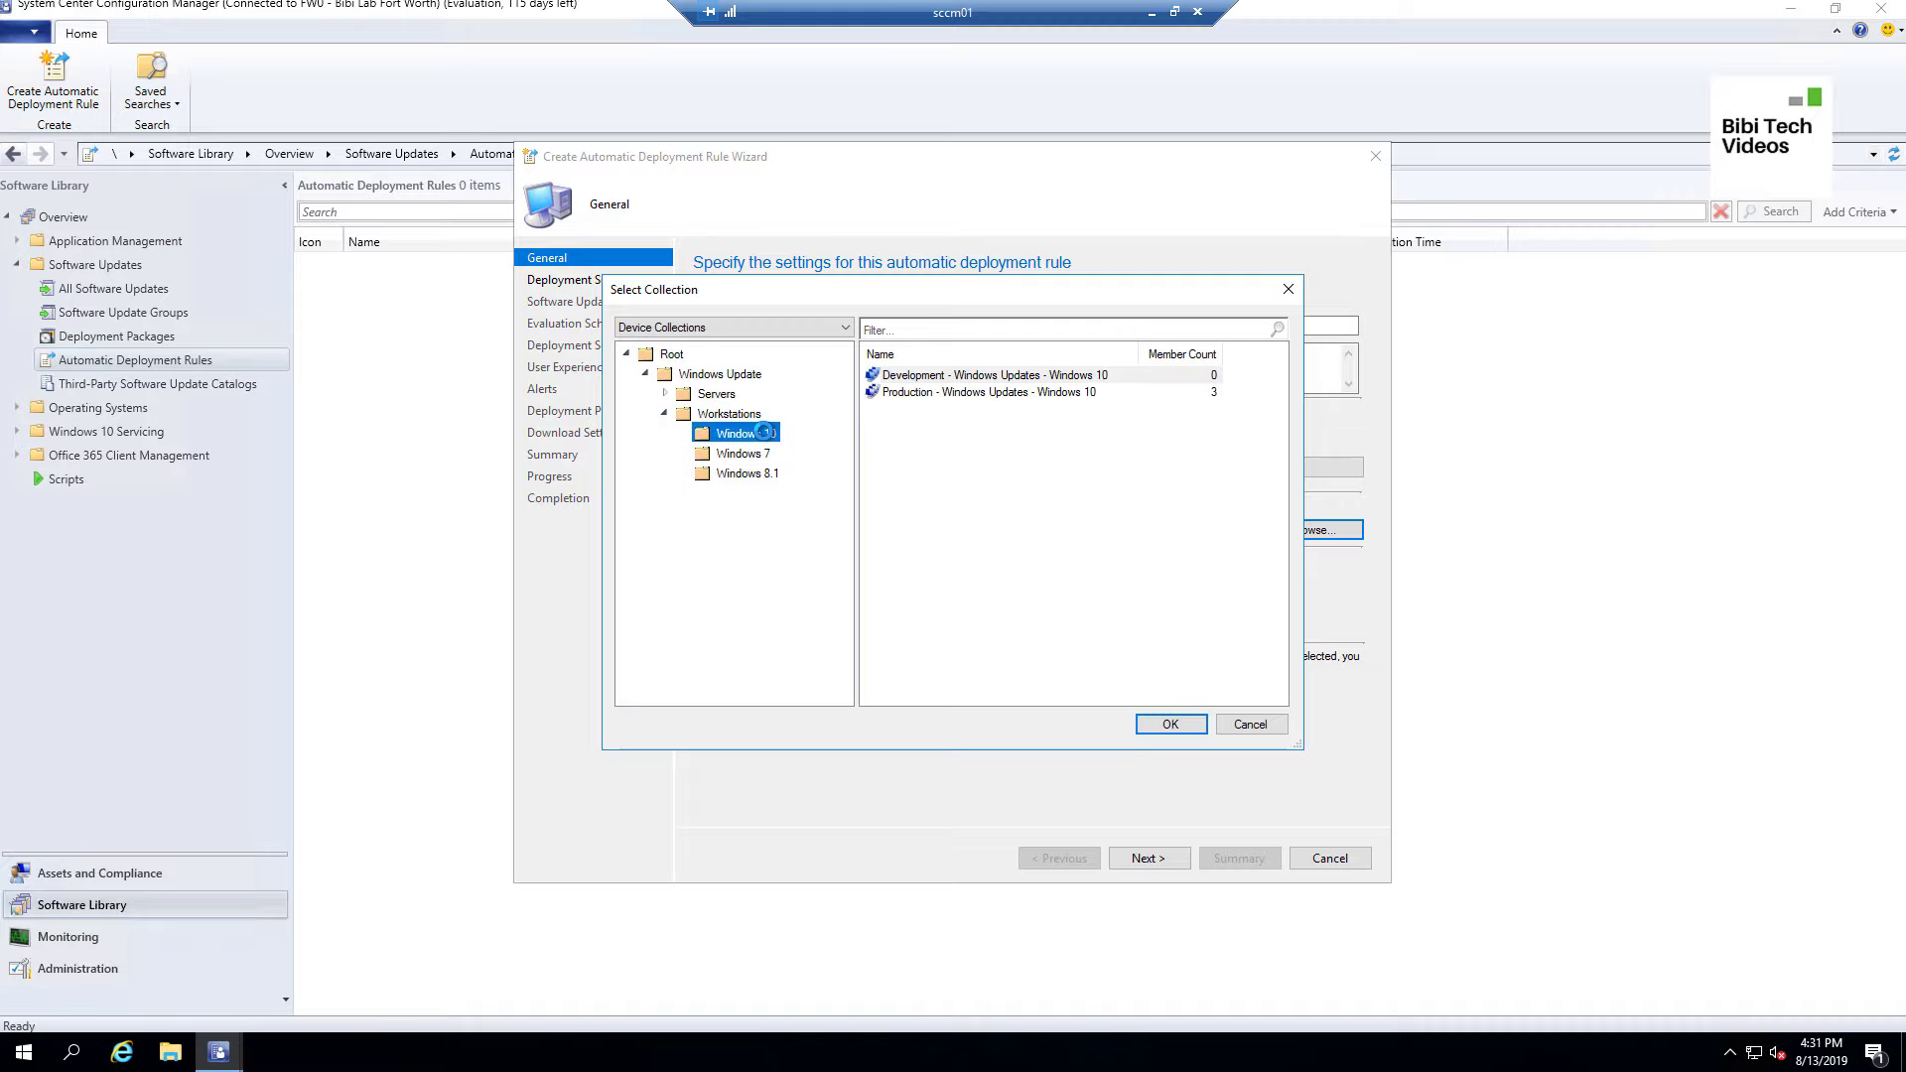
pyautogui.click(941, 378)
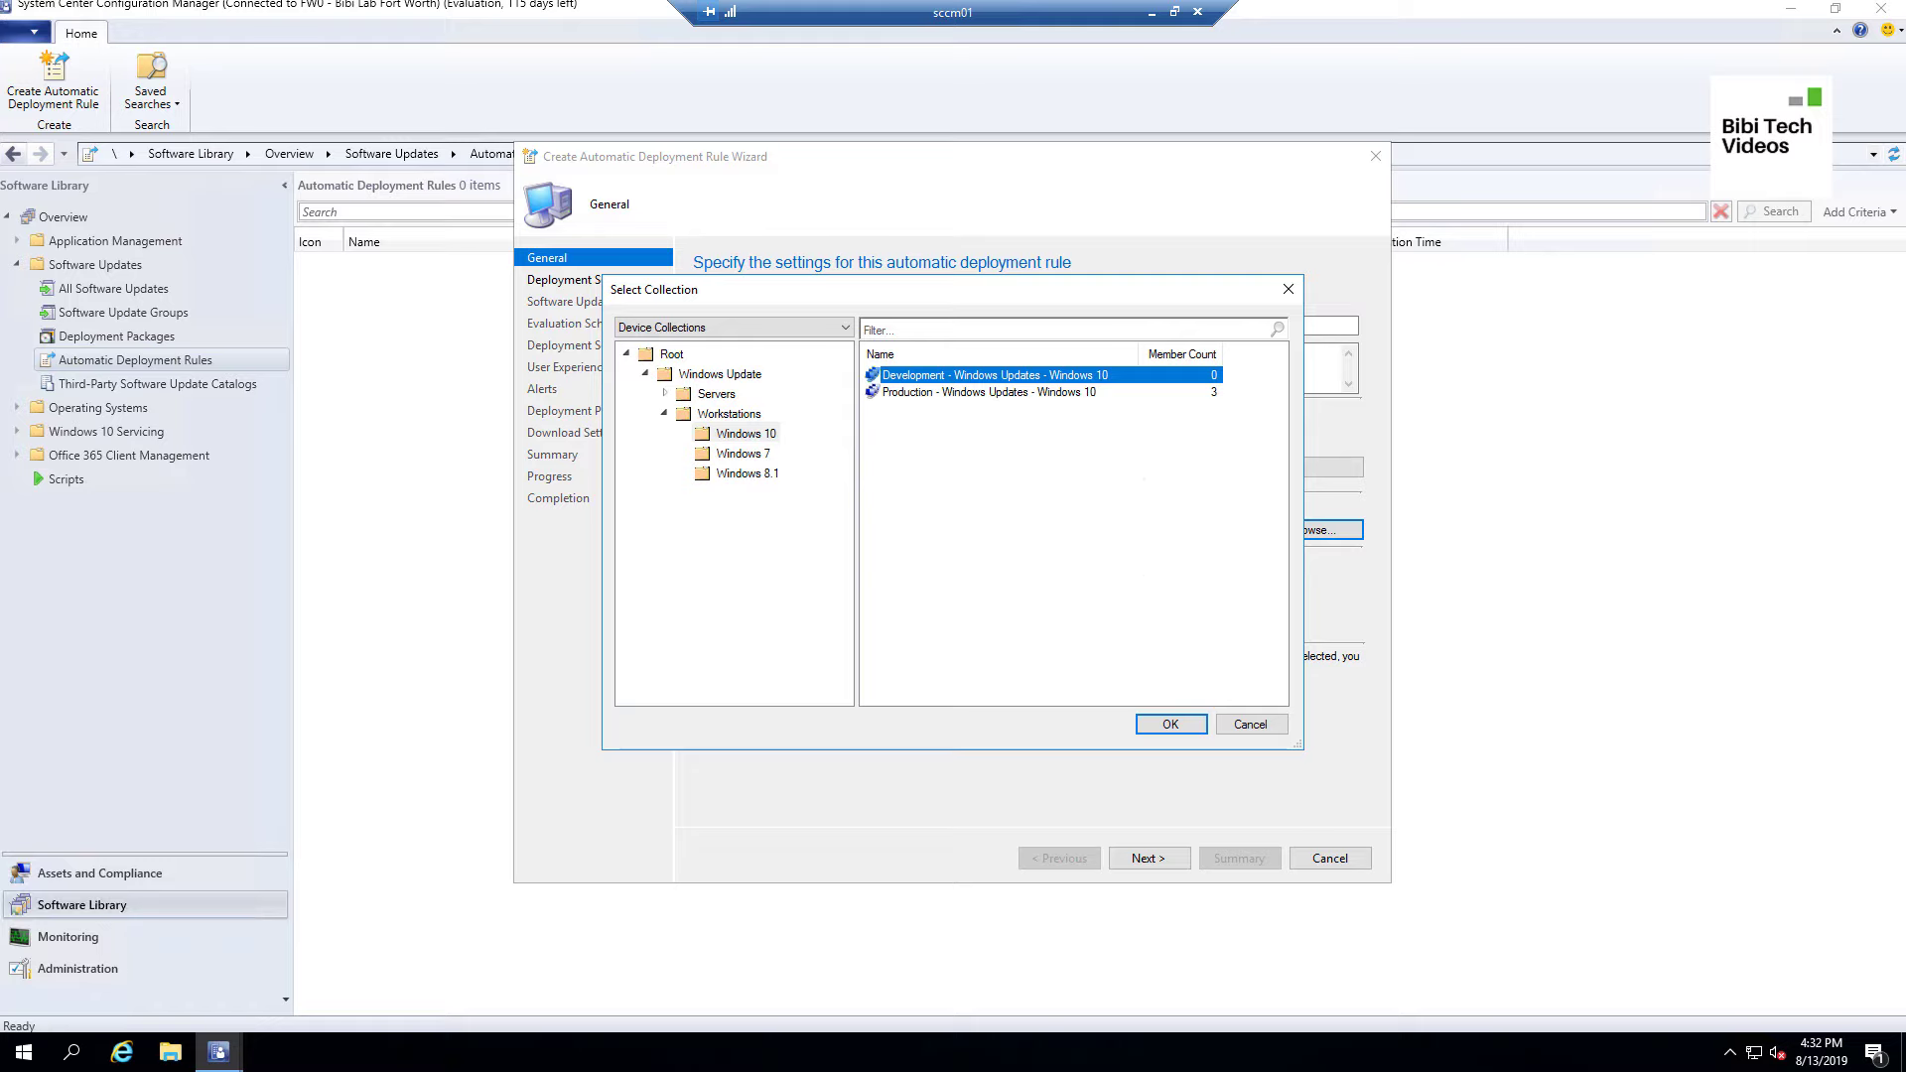
pyautogui.click(1172, 725)
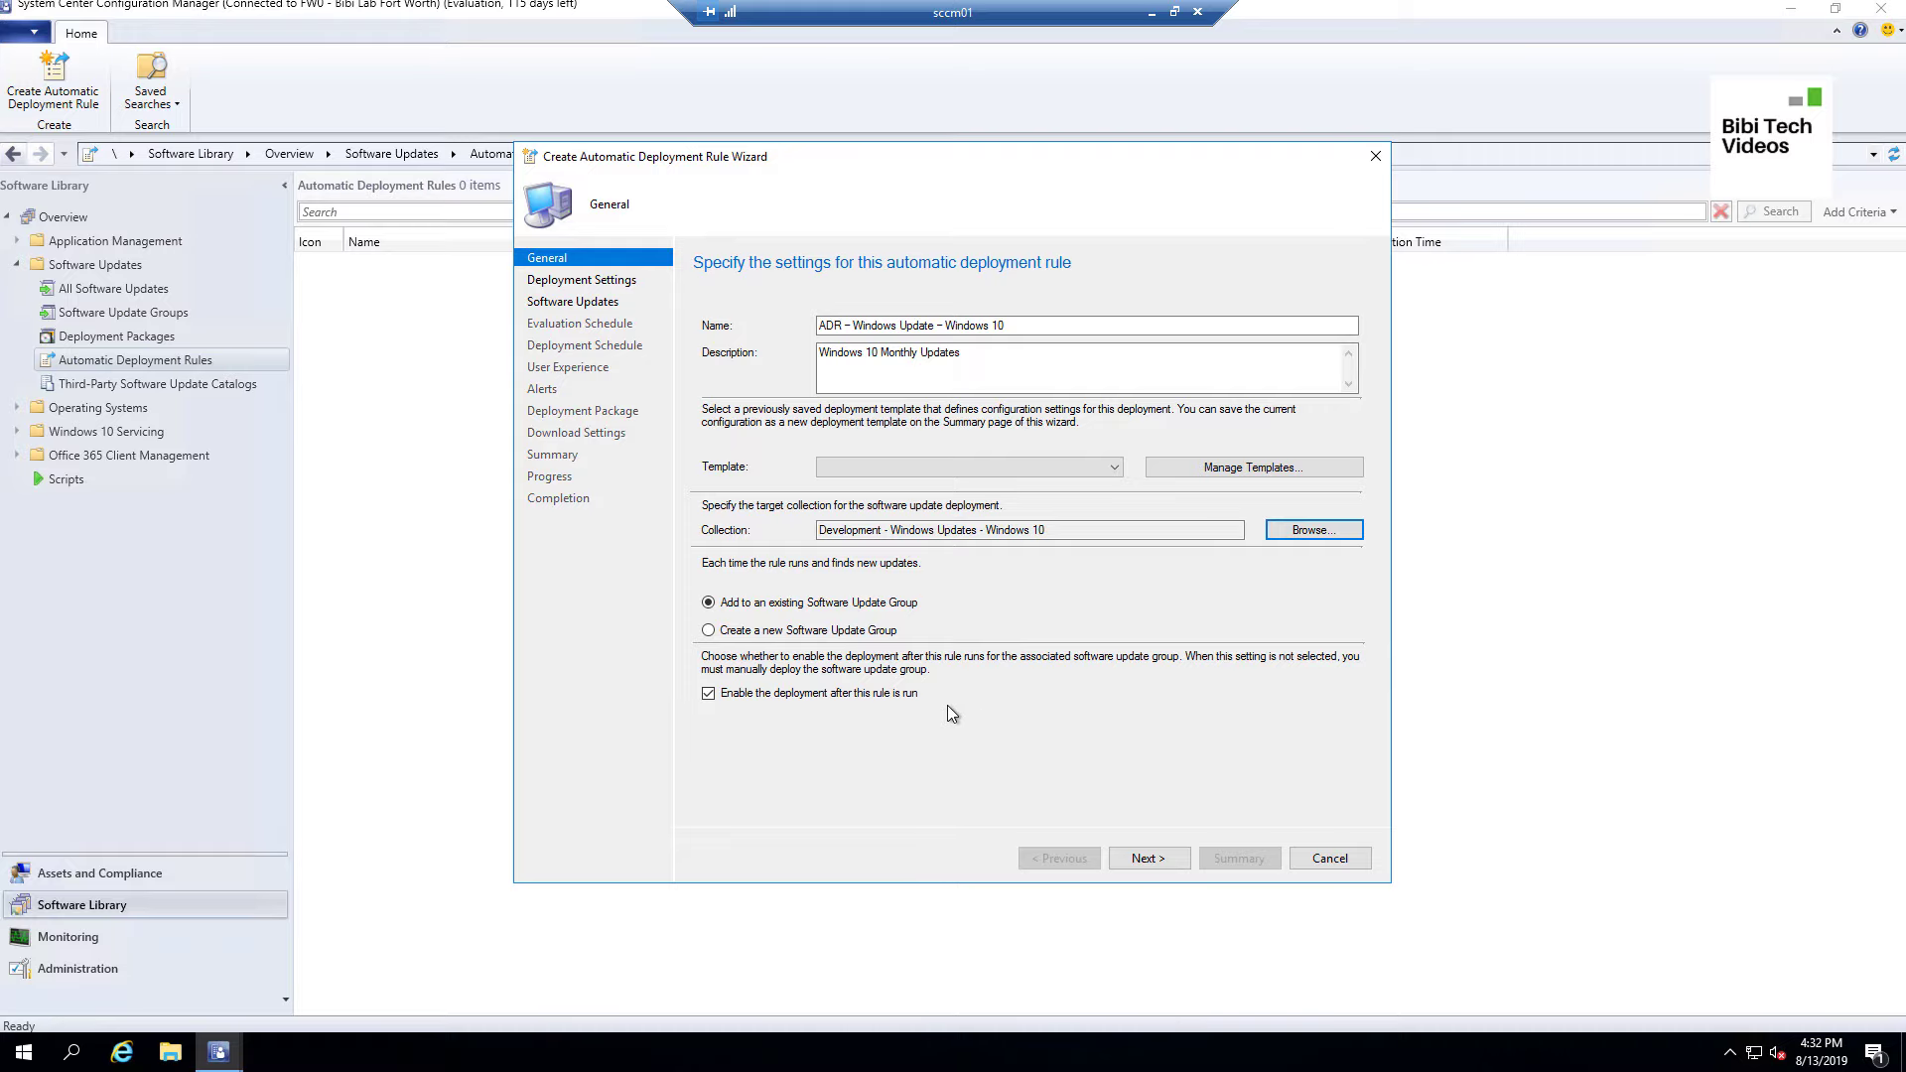
pyautogui.click(1153, 864)
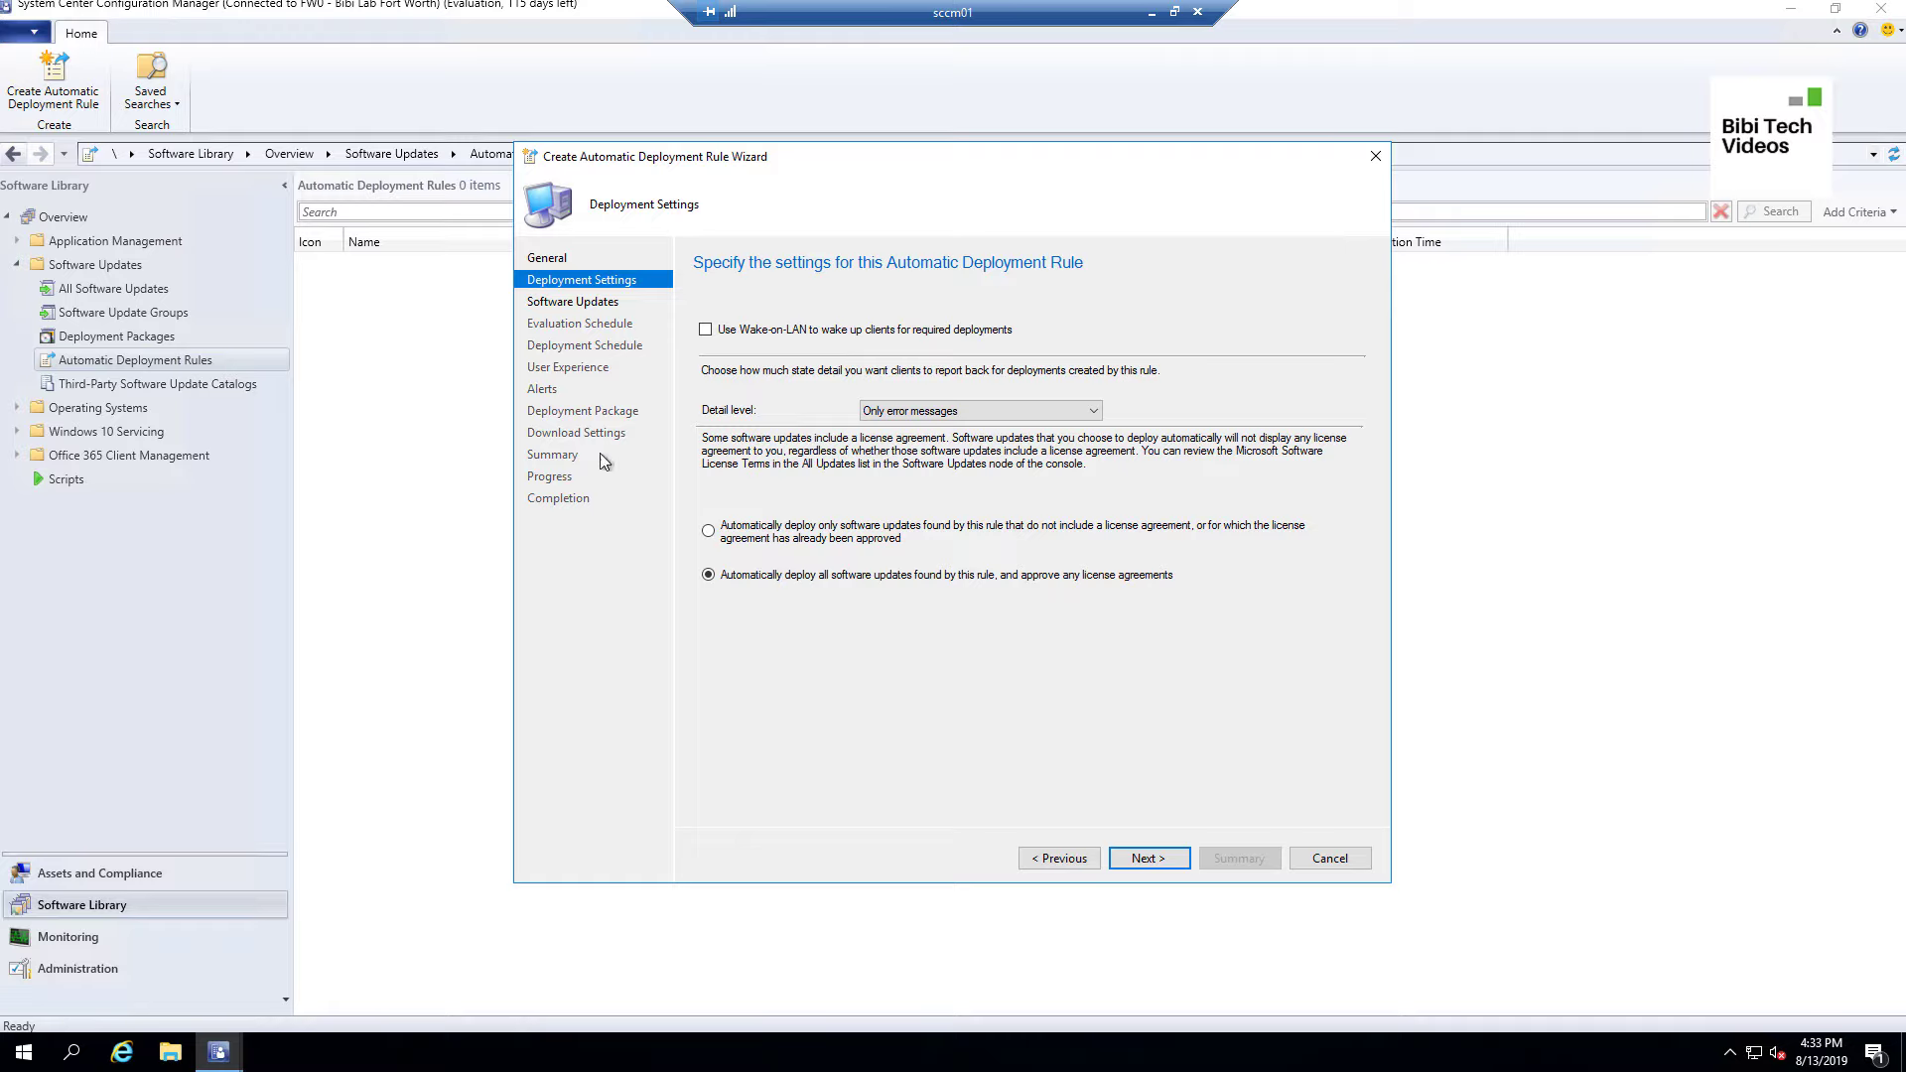
# Accept the default deployment settings and enable the Date Released or Revised, Product, Superseded and Update Classification property filters.
pyautogui.click(1155, 868)
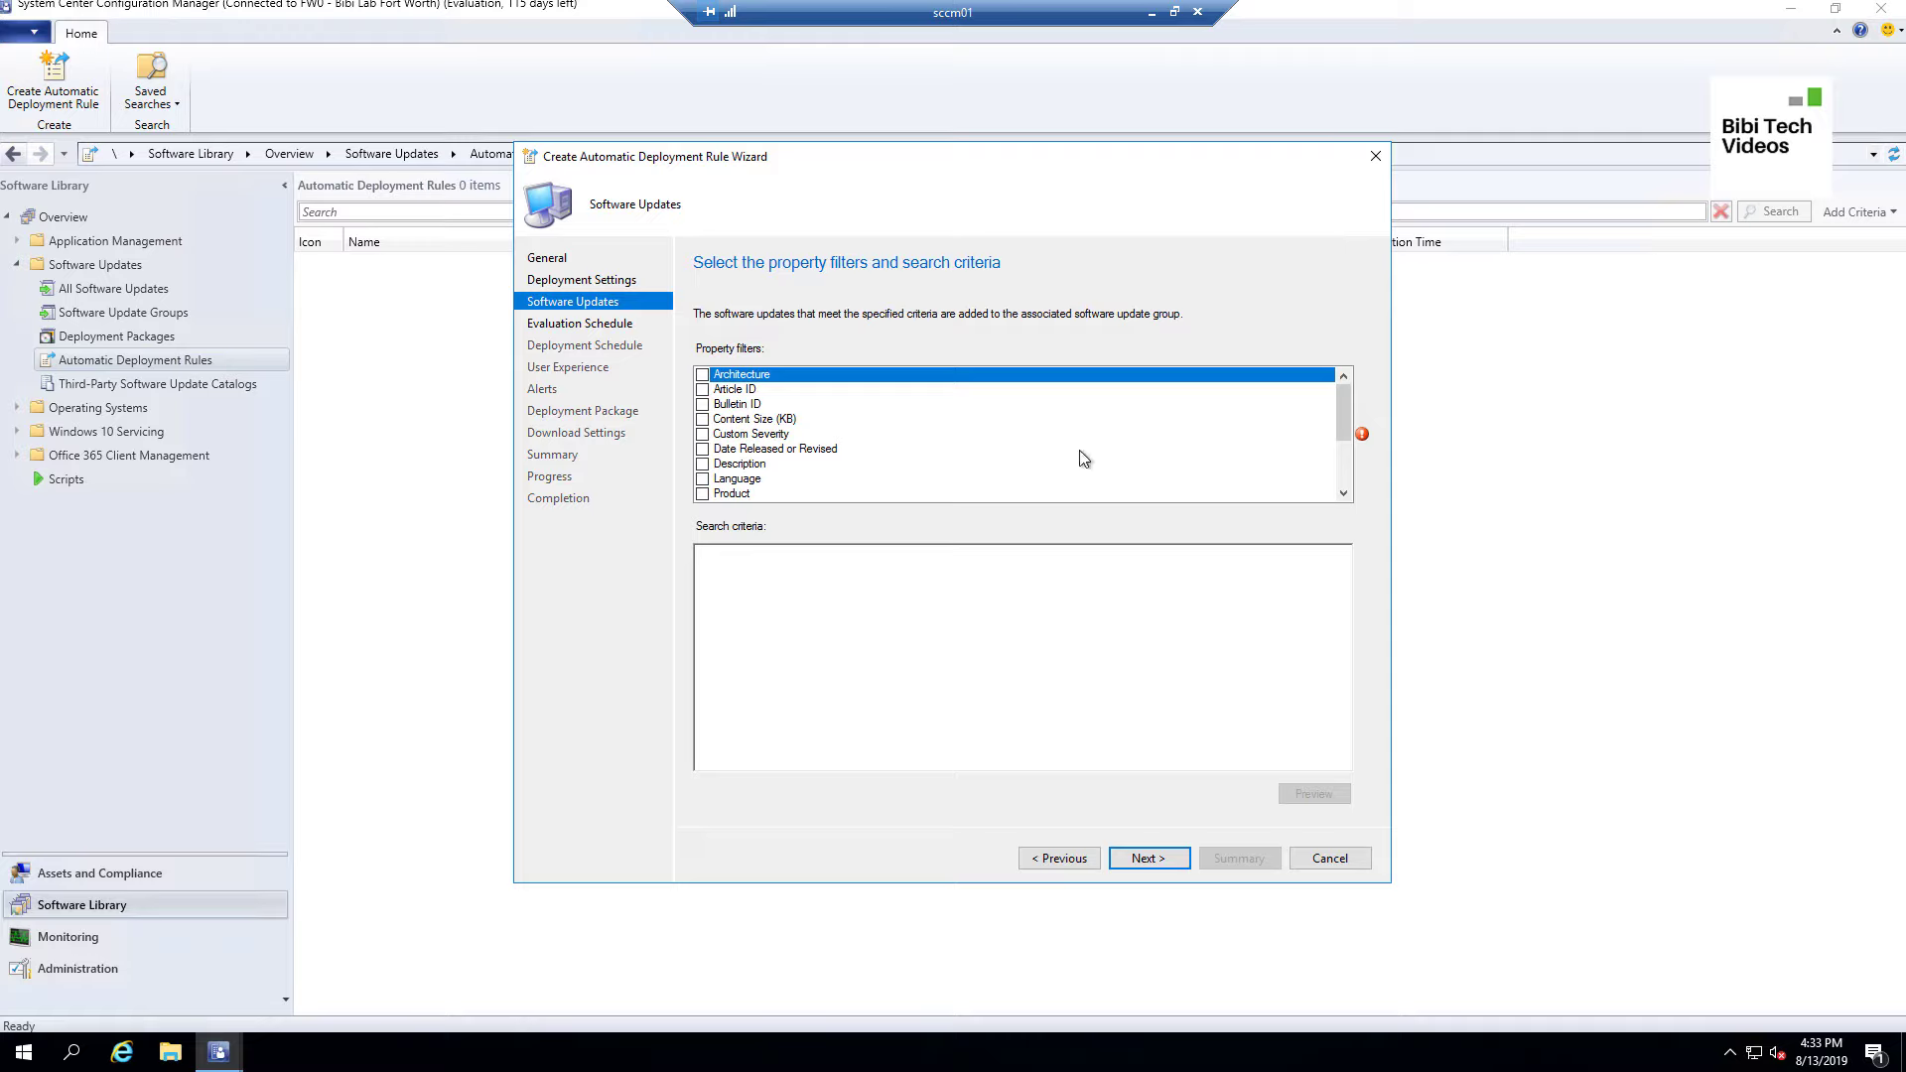
pyautogui.click(768, 452)
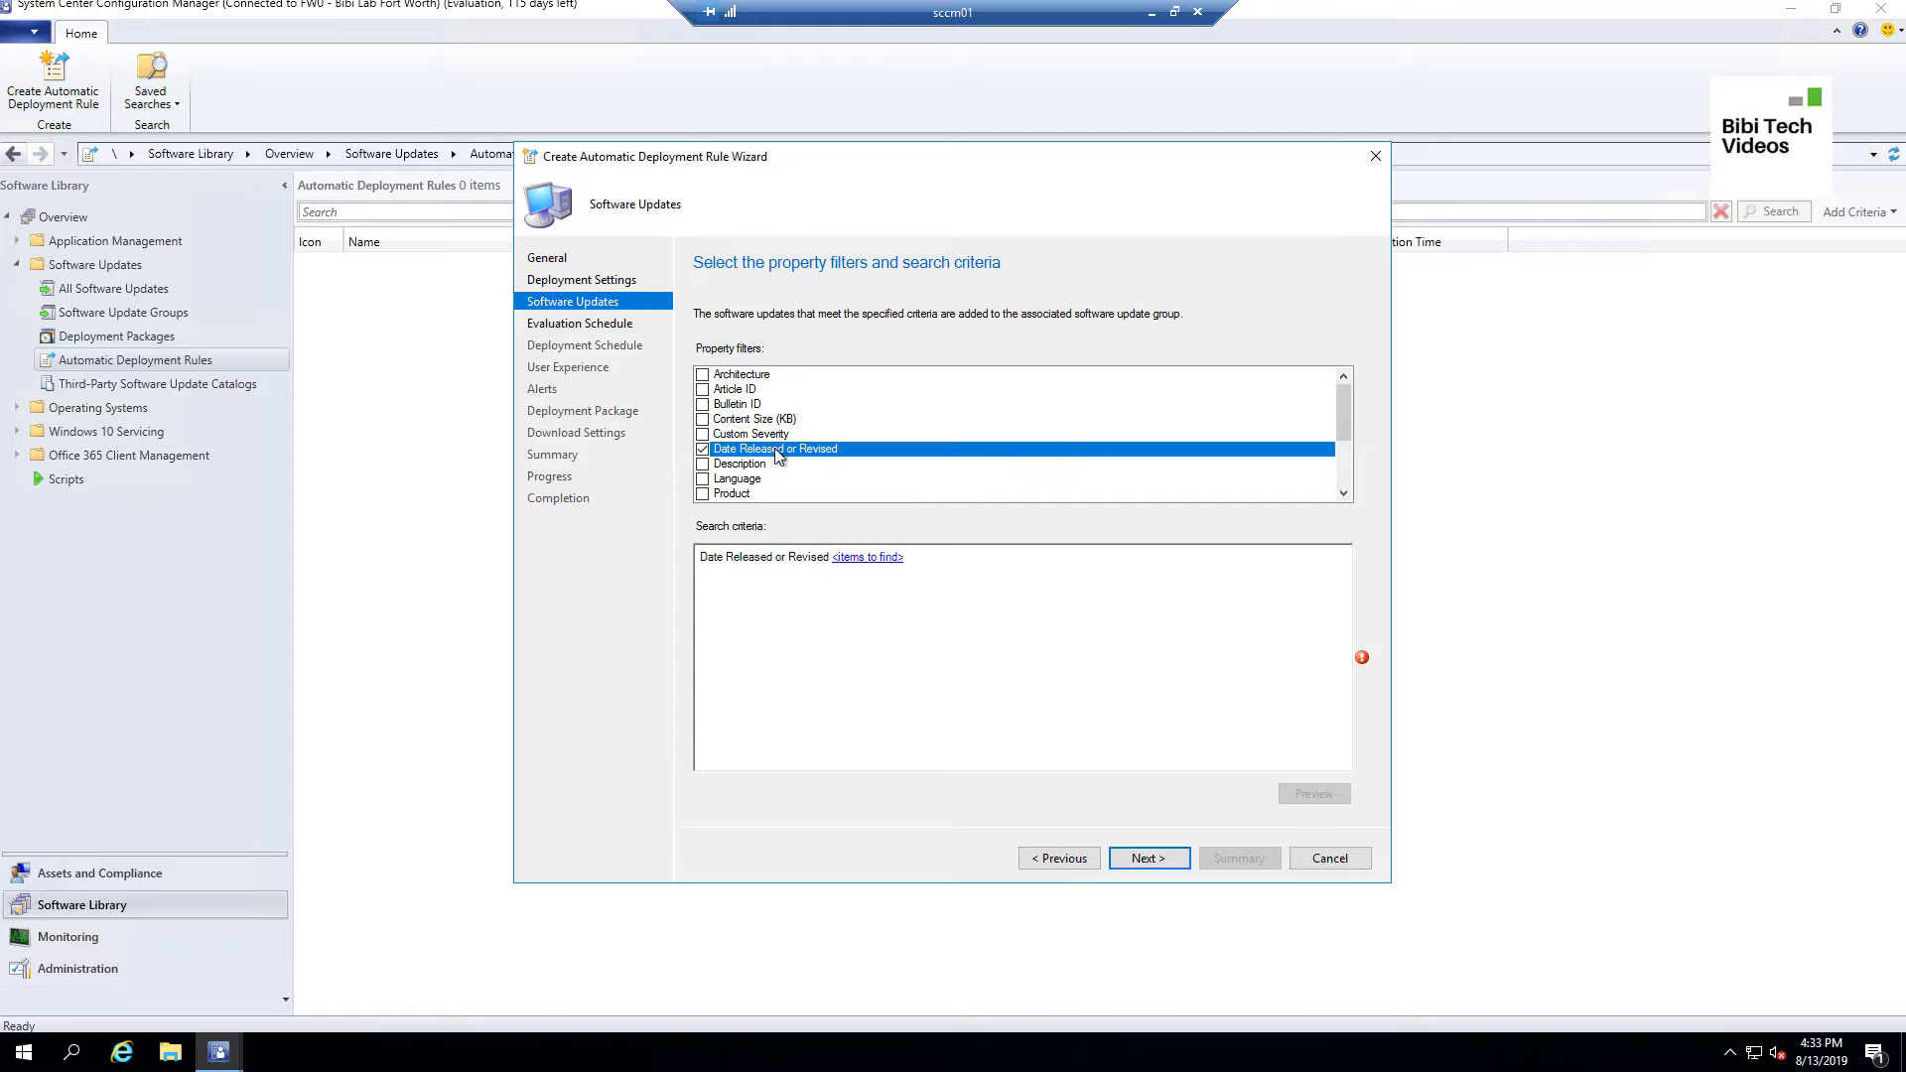
pyautogui.click(703, 493)
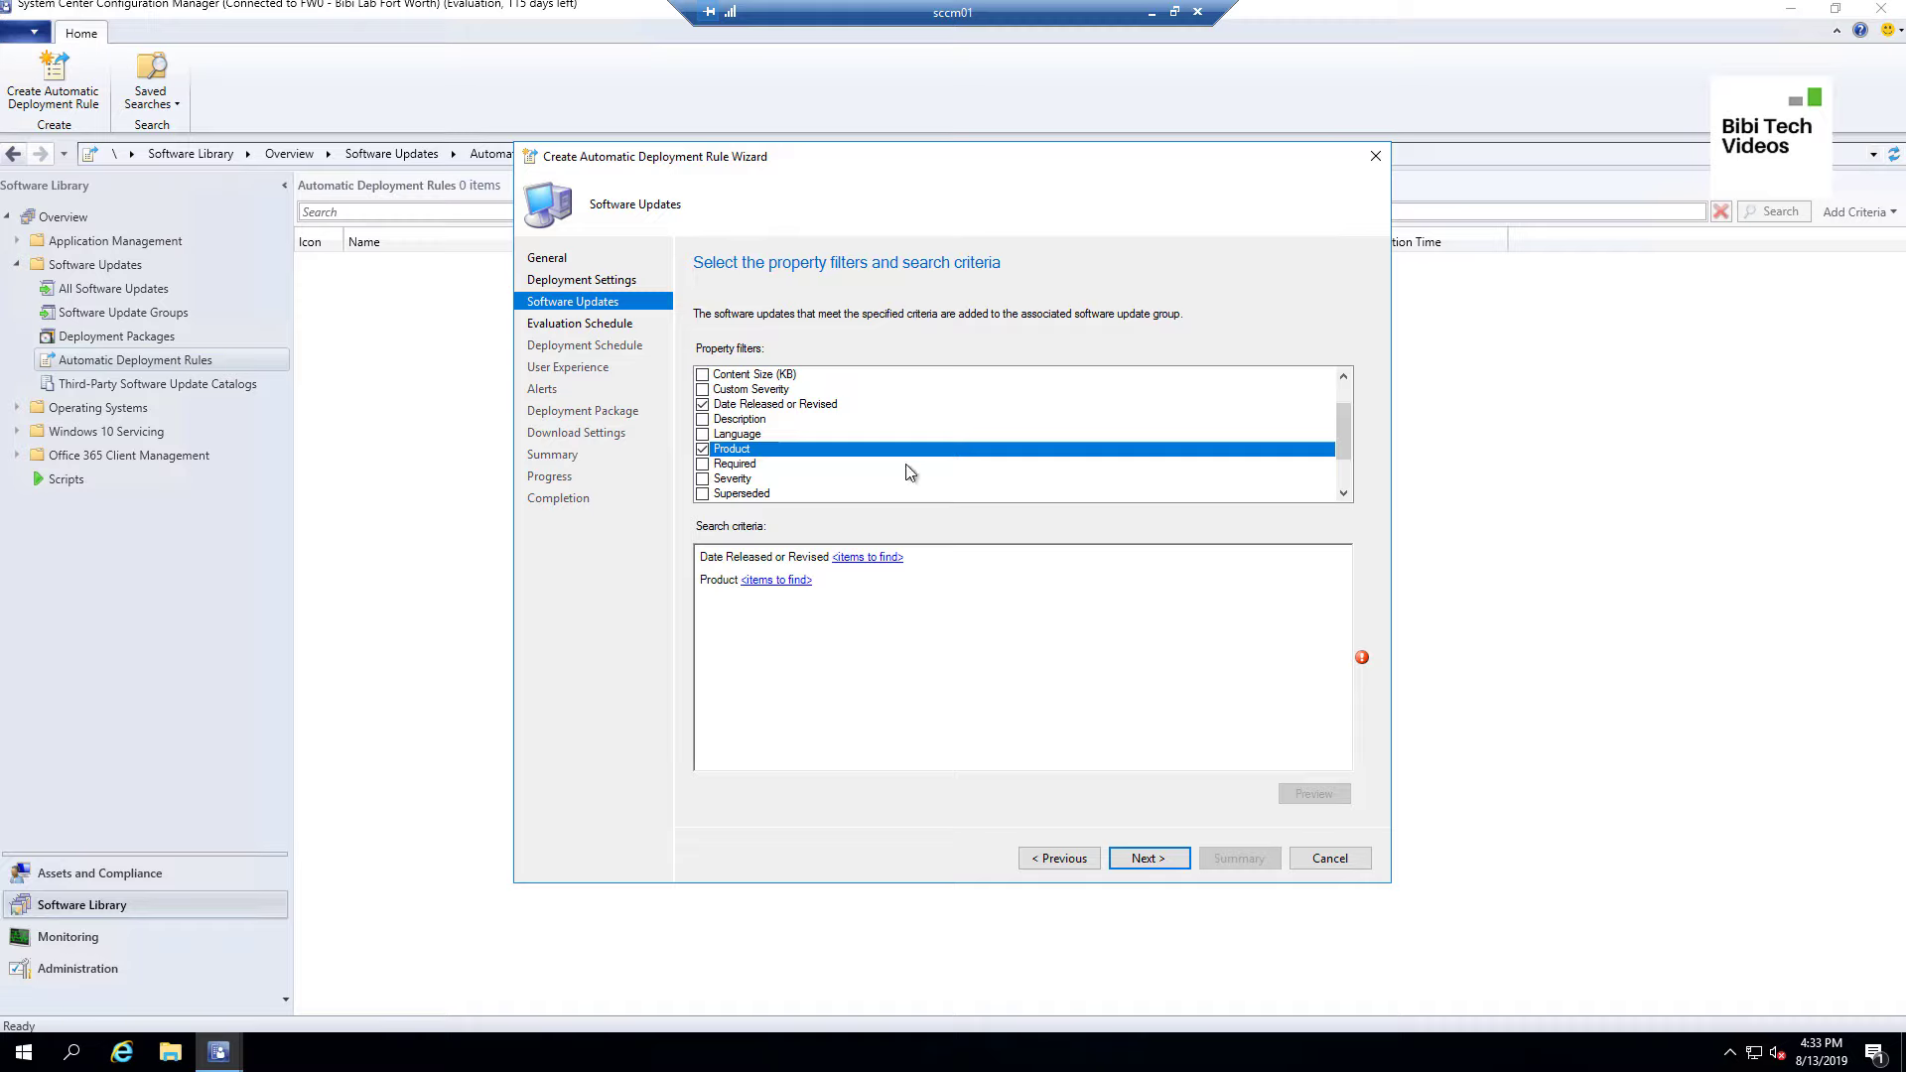
pyautogui.click(705, 495)
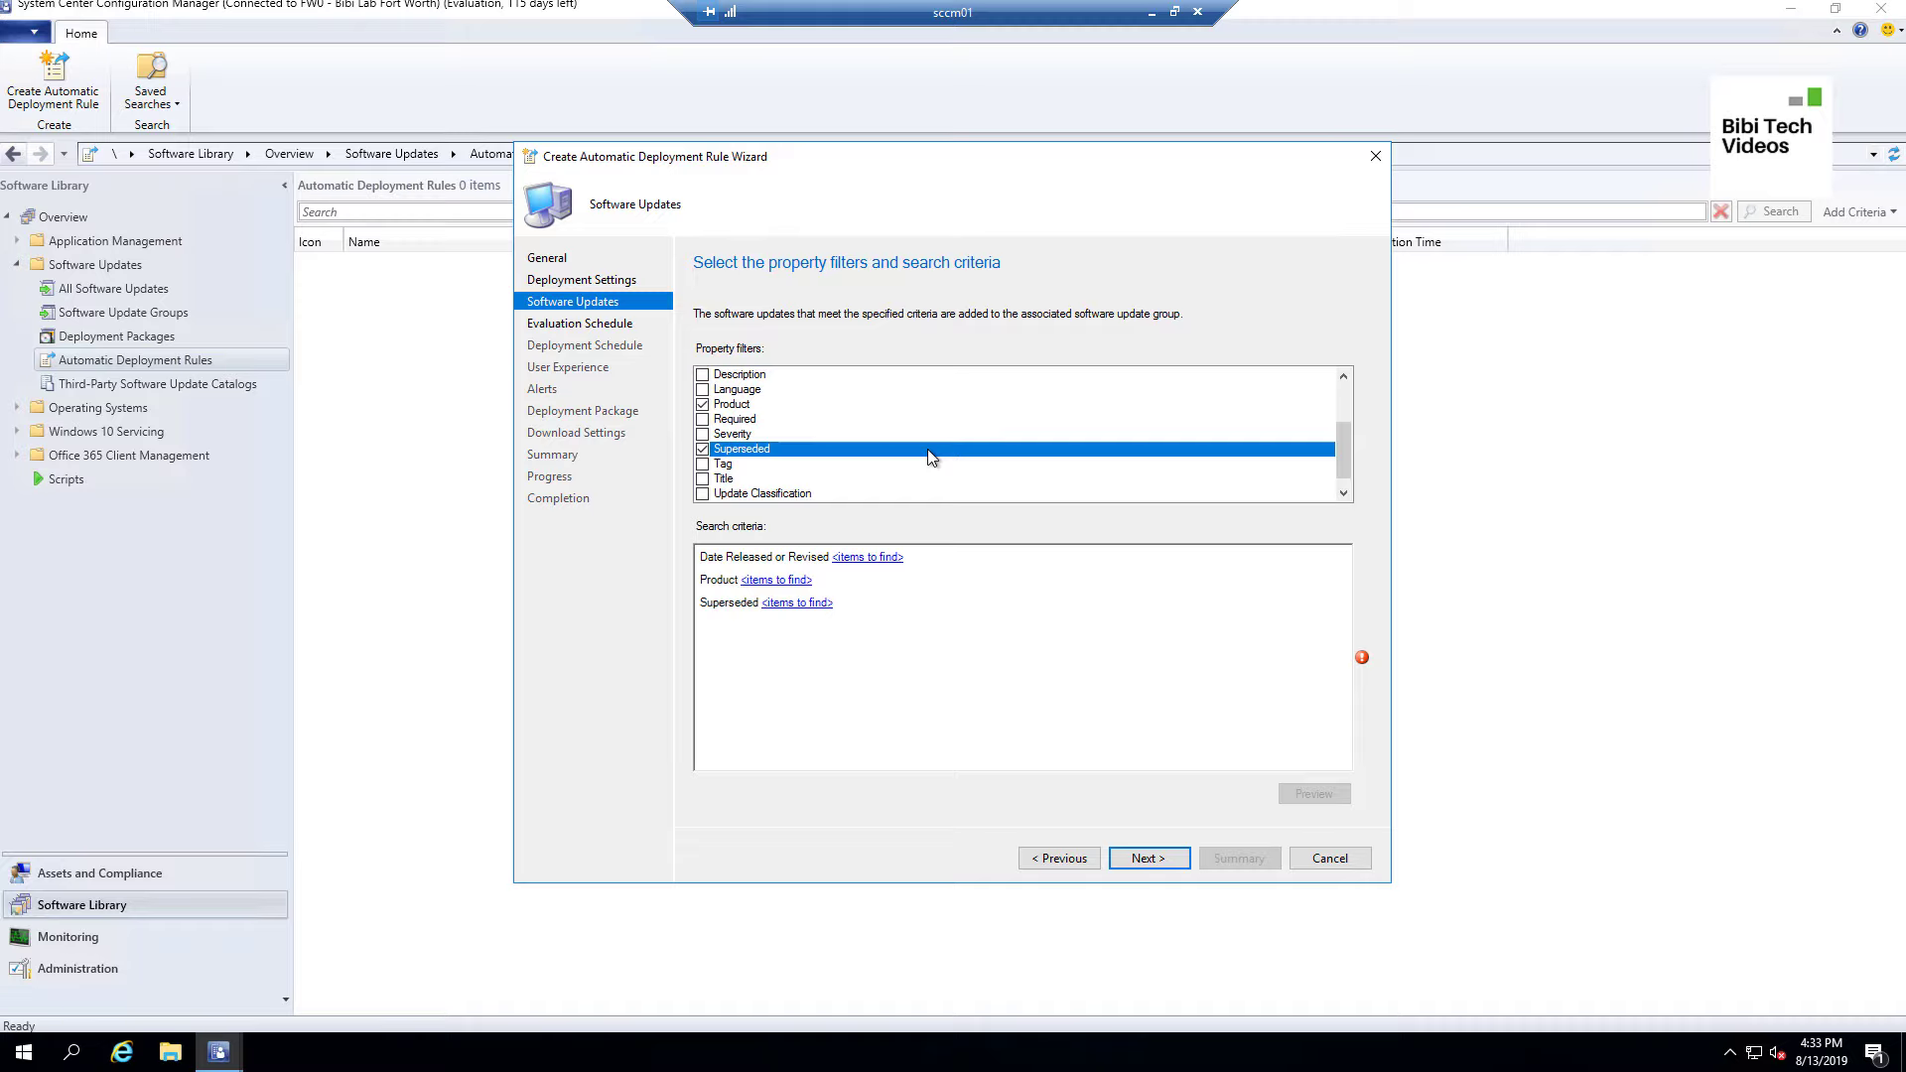
pyautogui.click(703, 499)
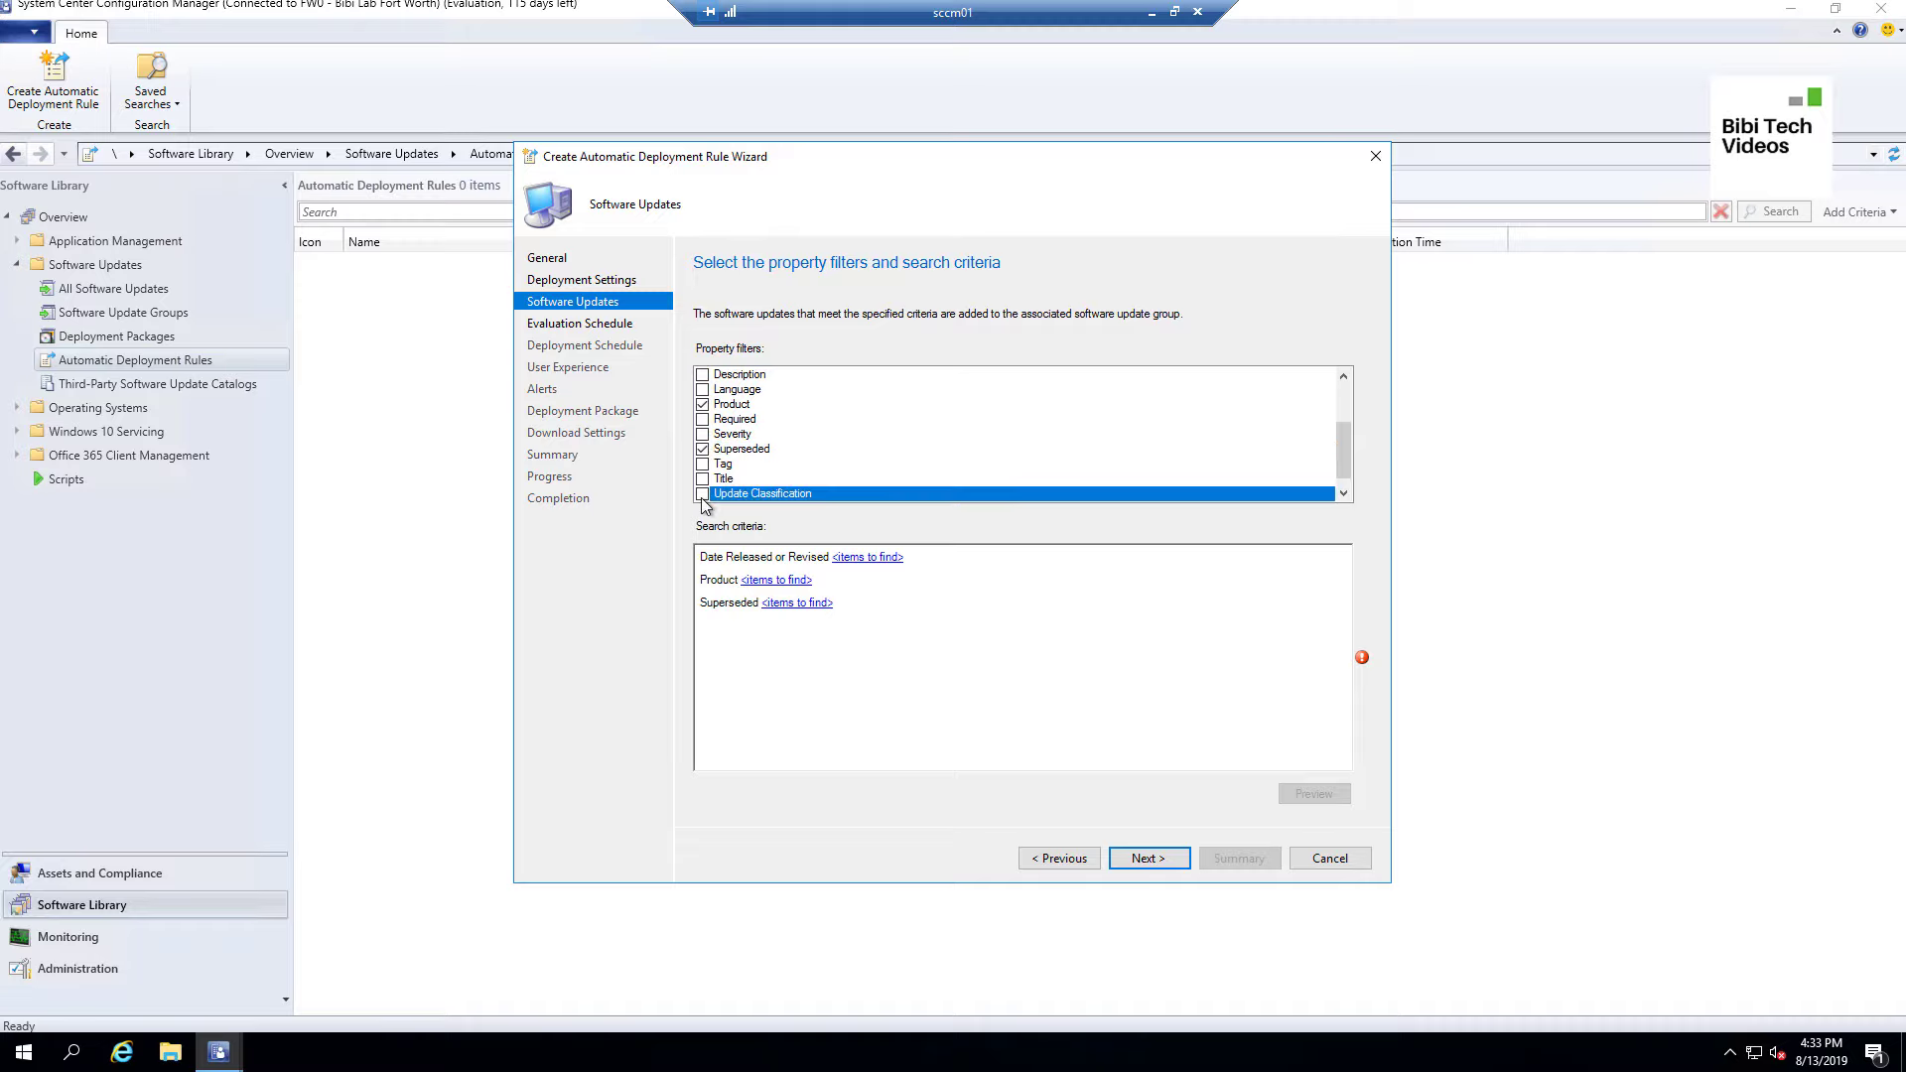
pyautogui.click(703, 497)
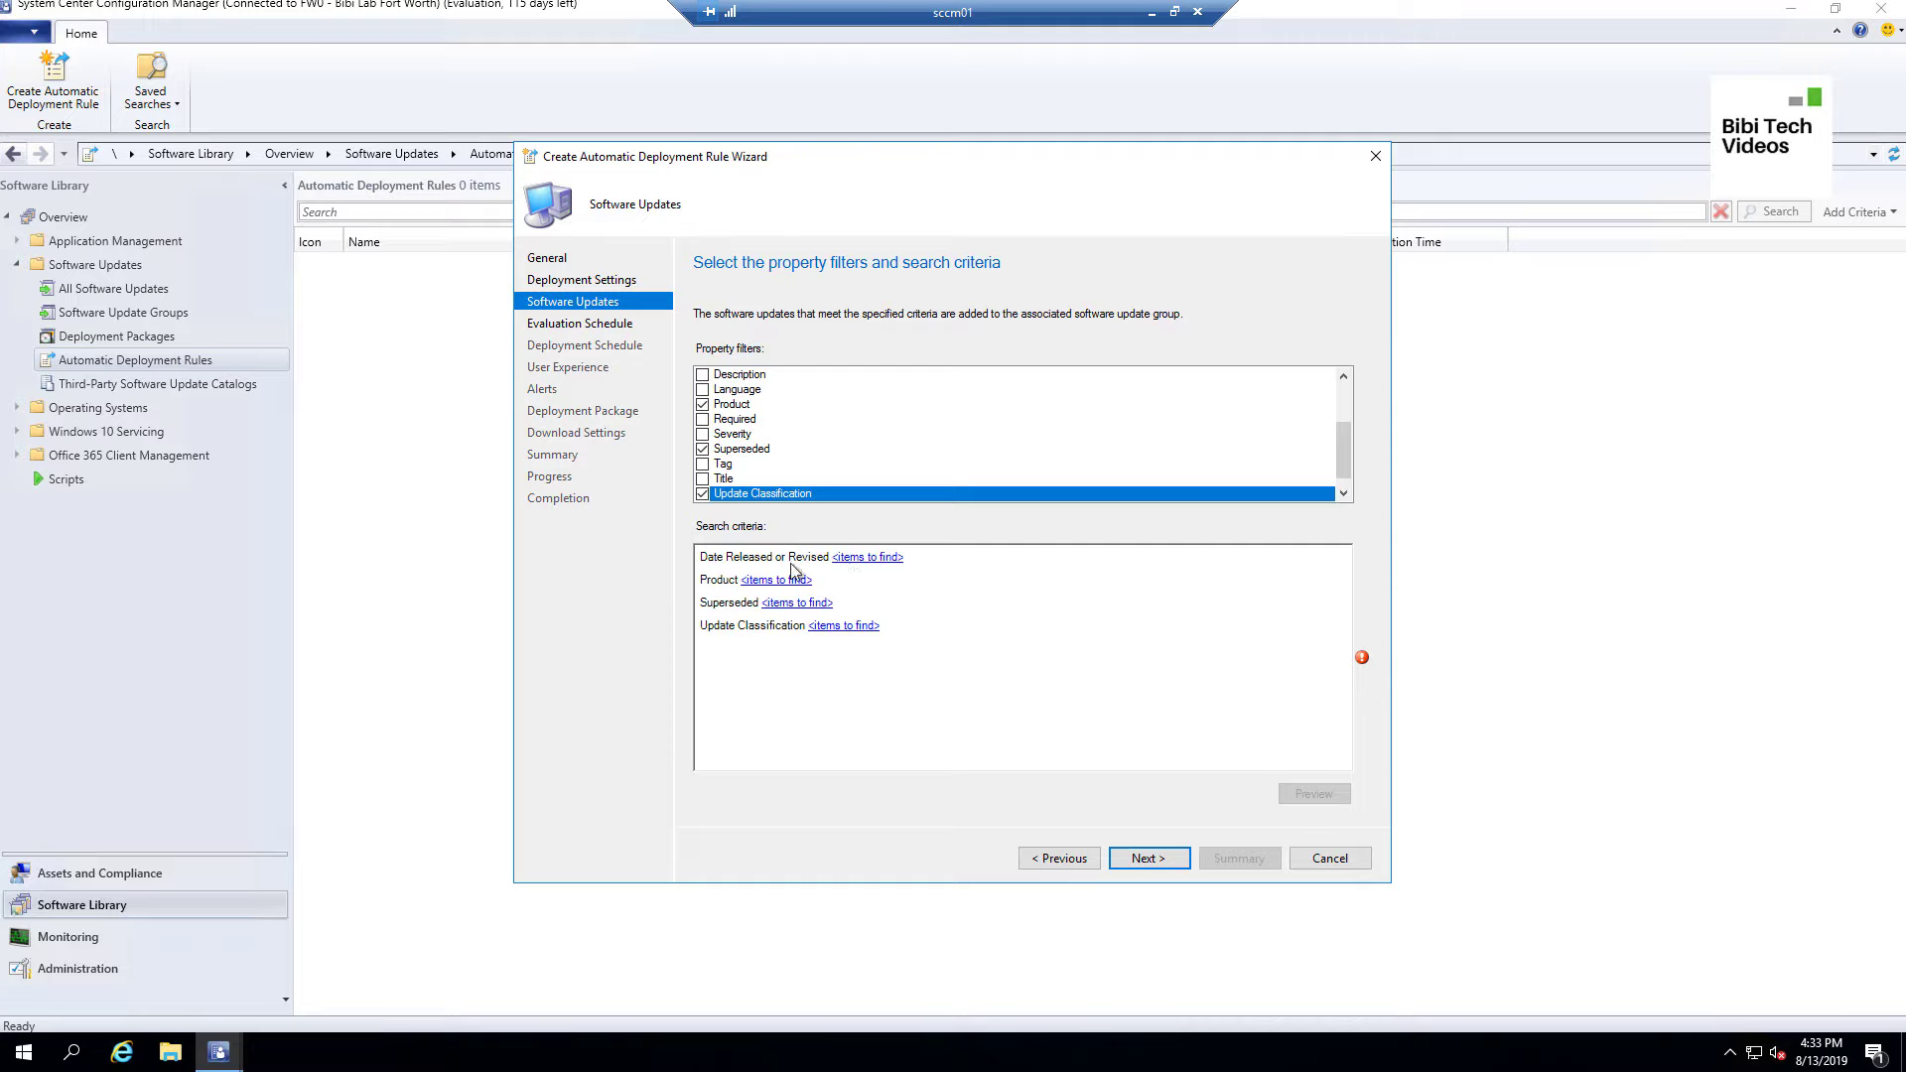
# Set the Date Released or Revised search criterion to Last 1 month.
pyautogui.click(871, 560)
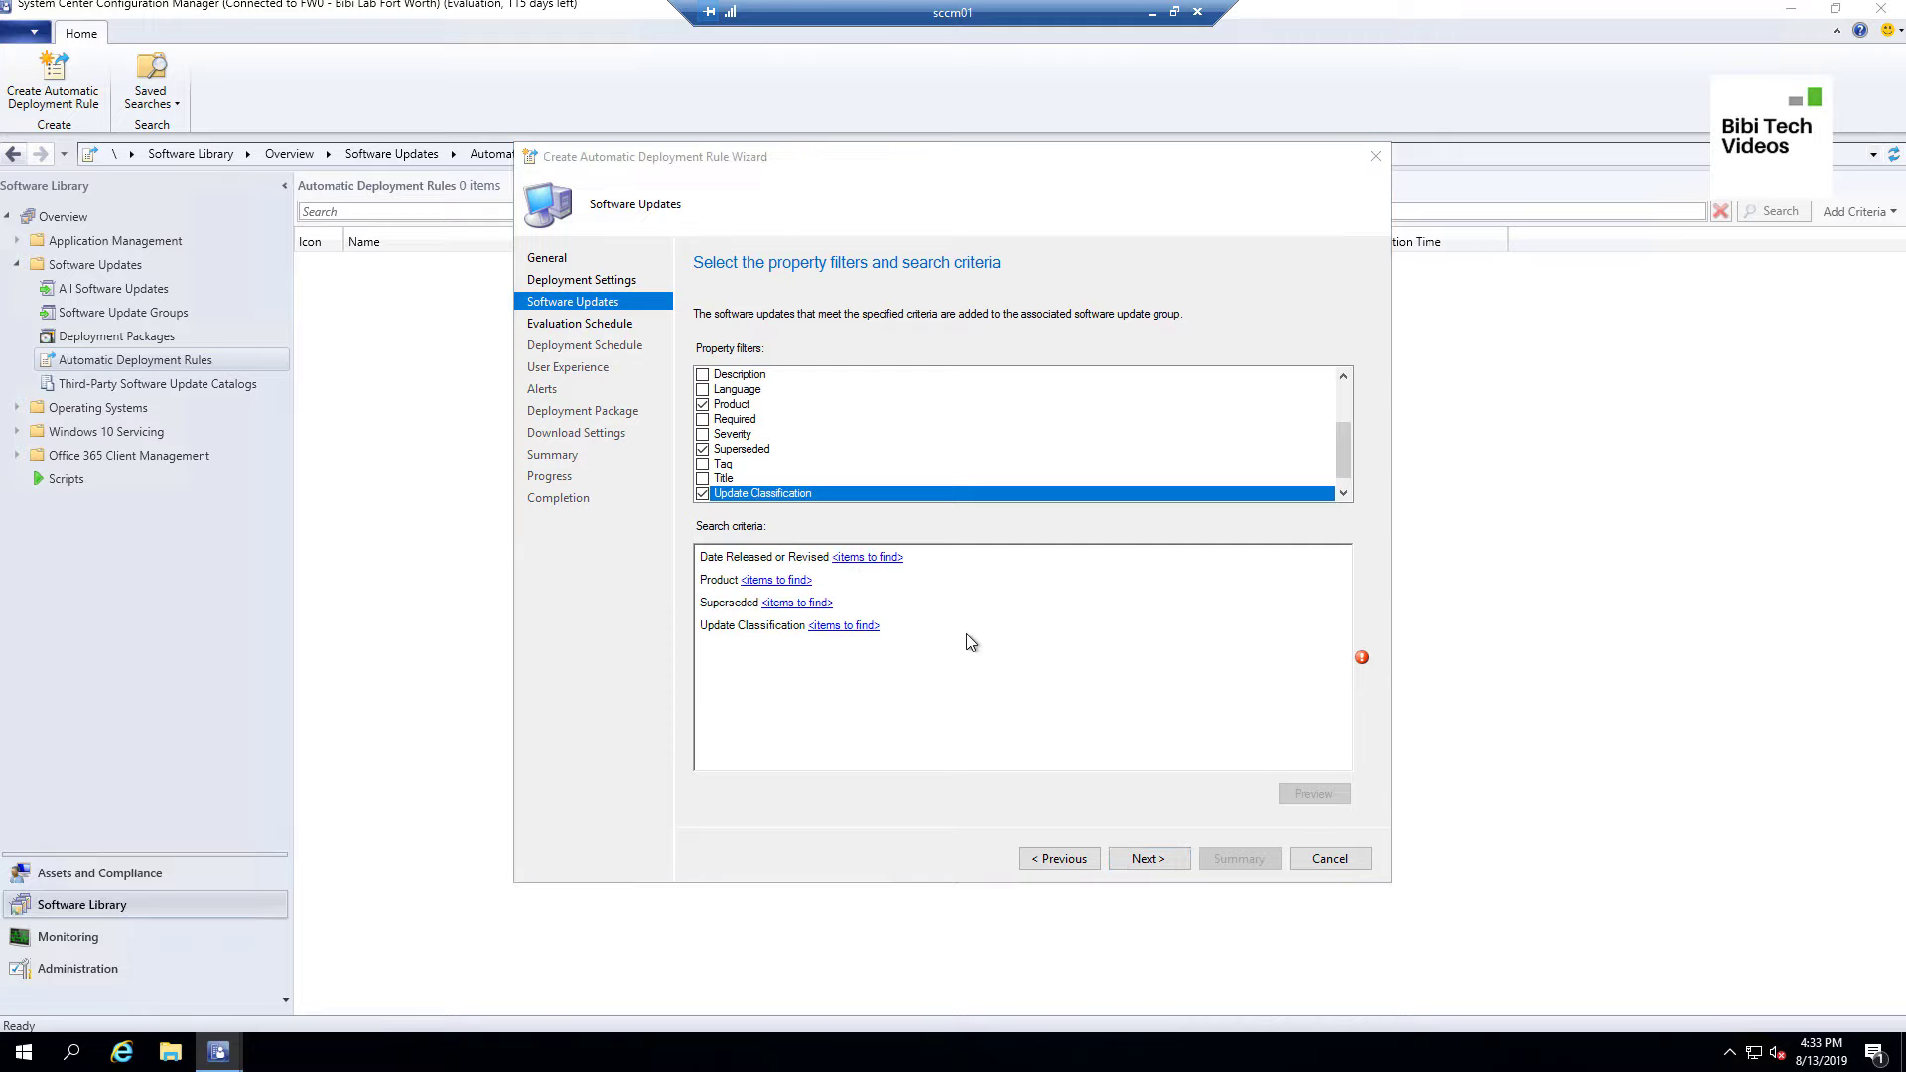
pyautogui.click(902, 517)
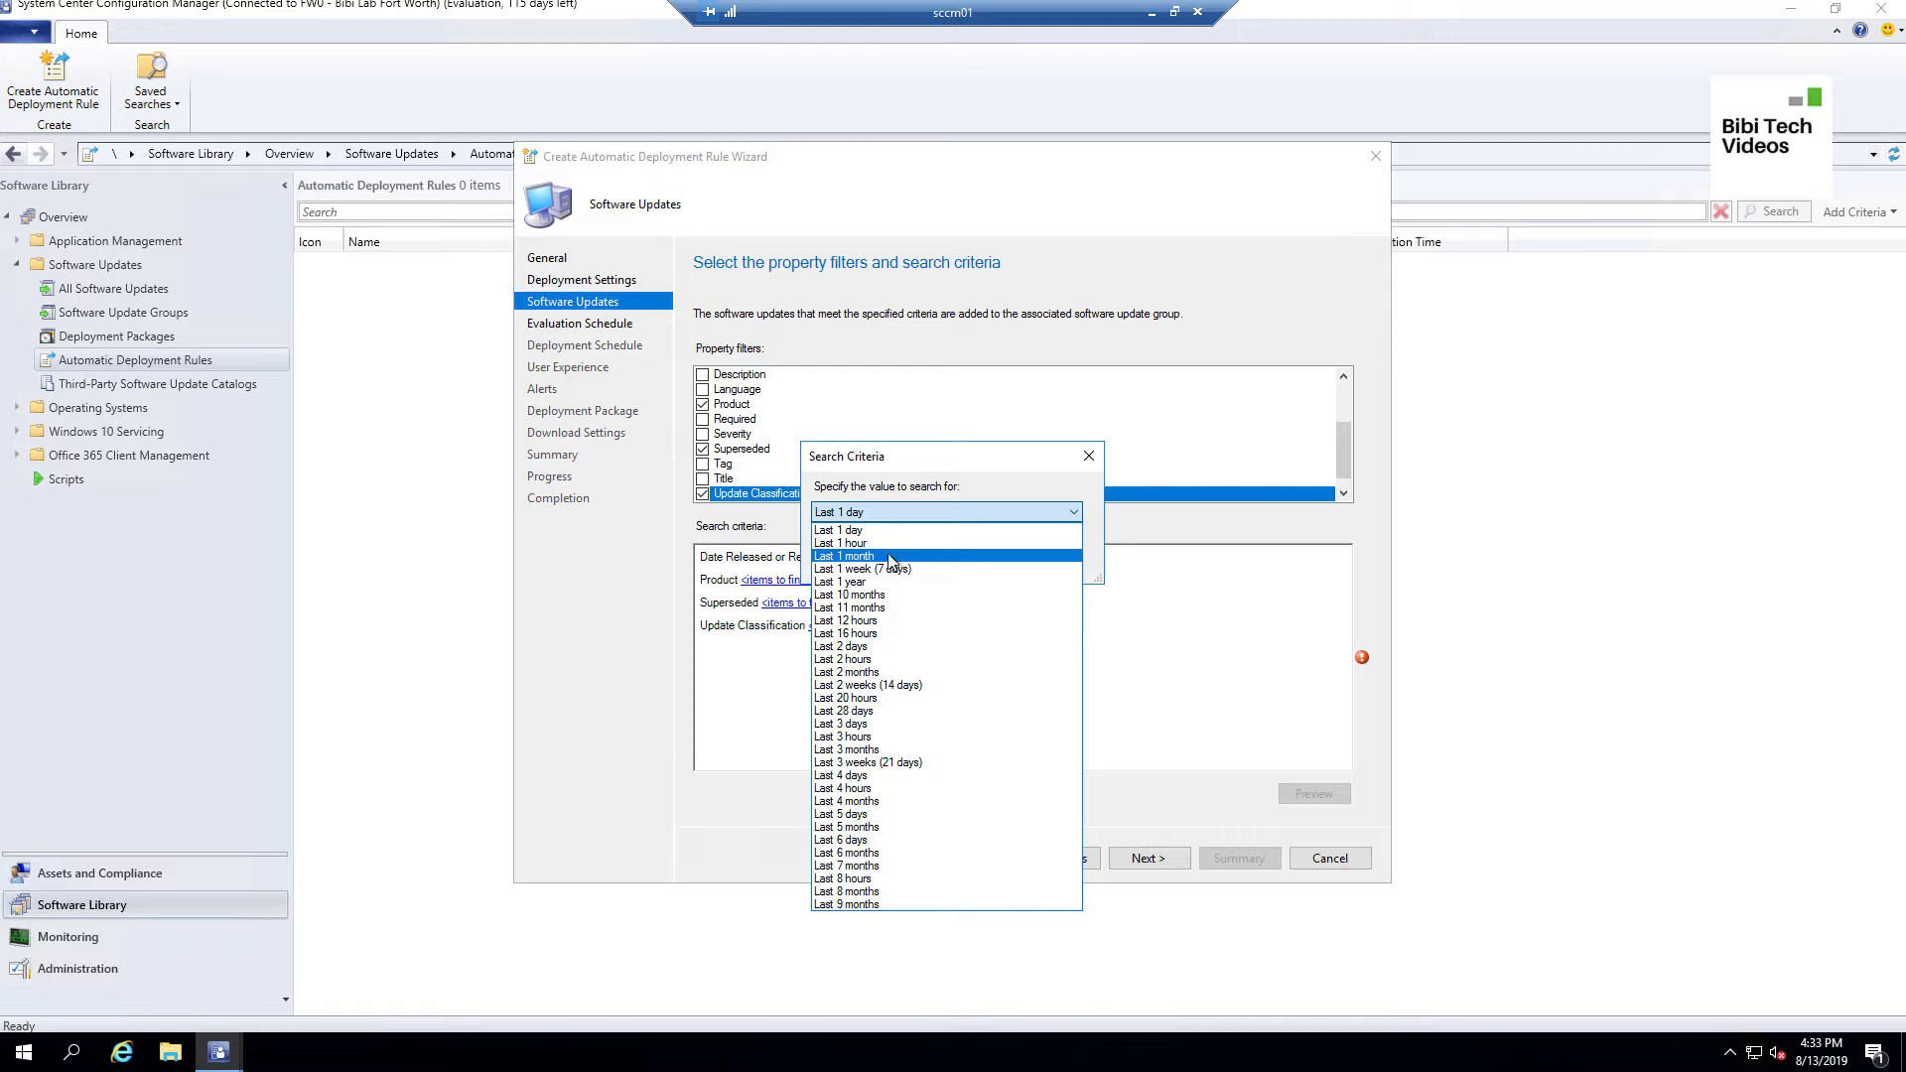
pyautogui.click(887, 554)
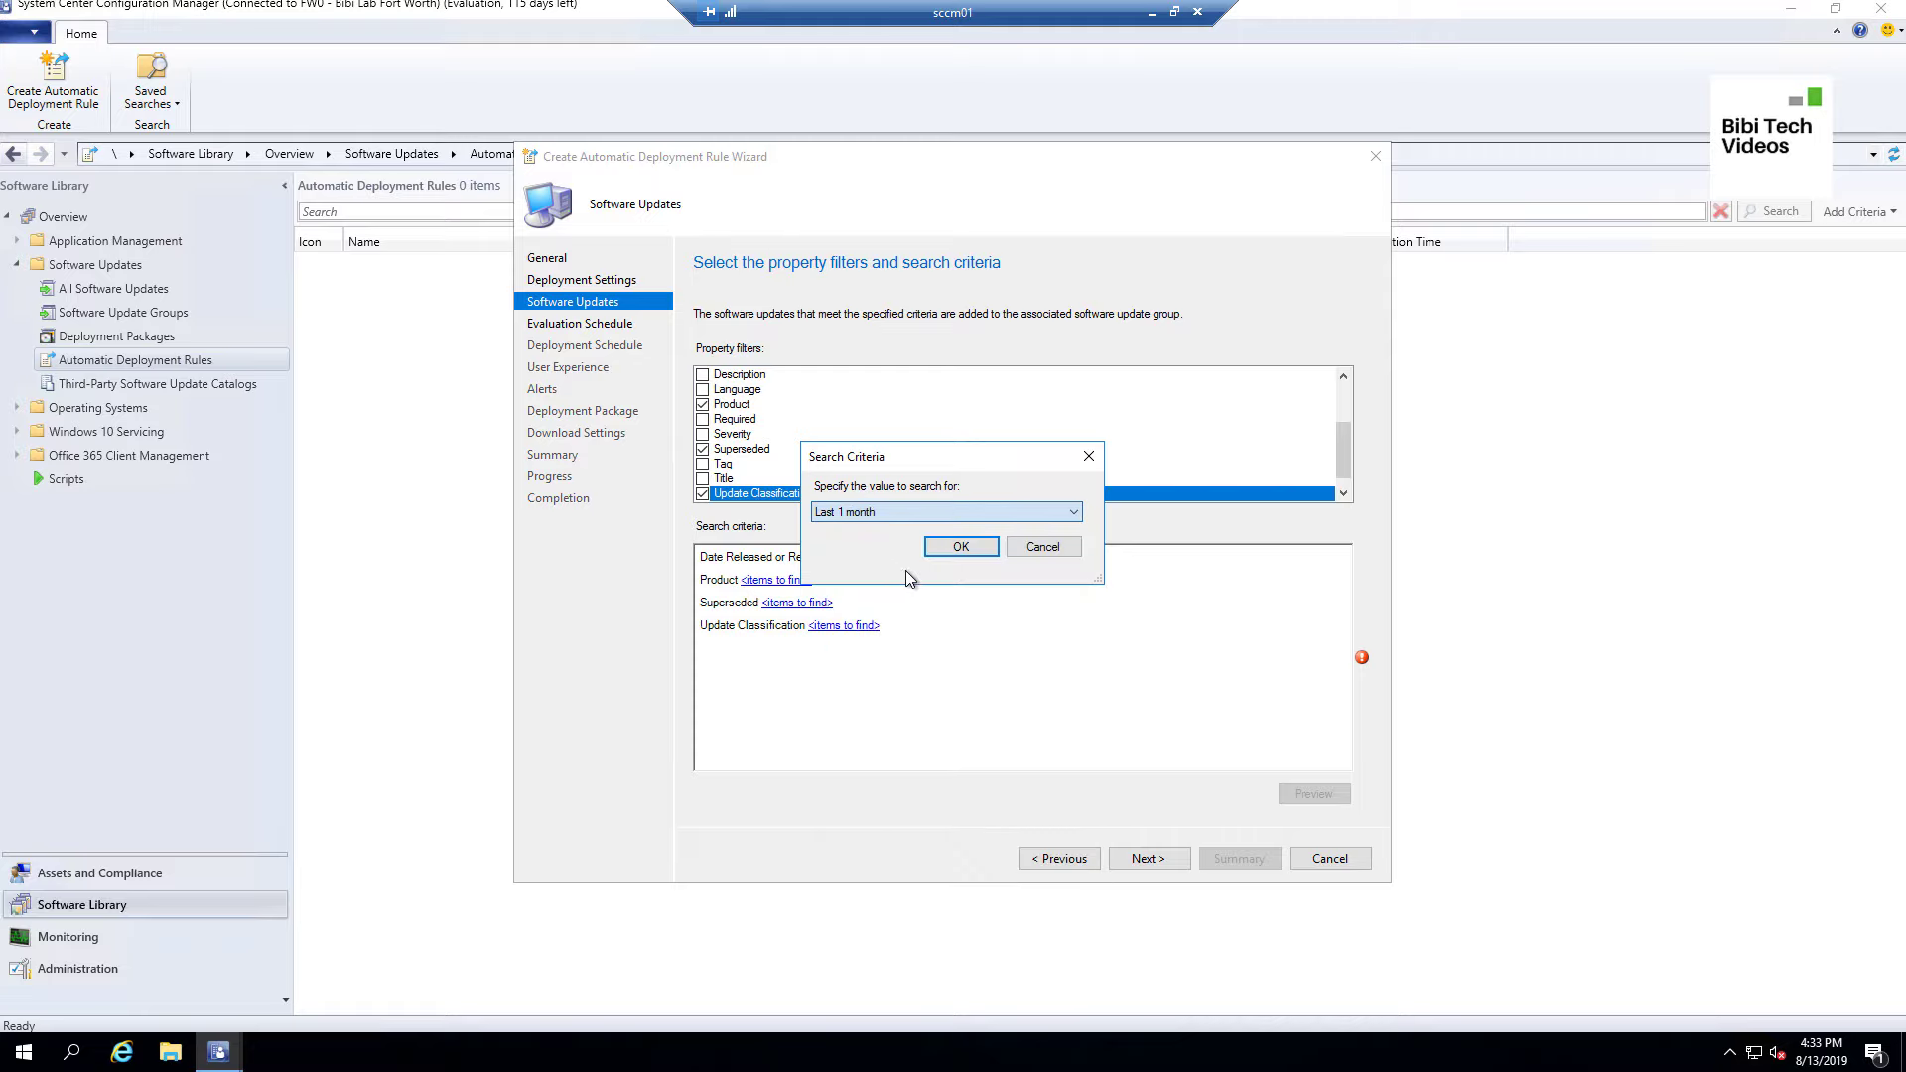
pyautogui.click(962, 552)
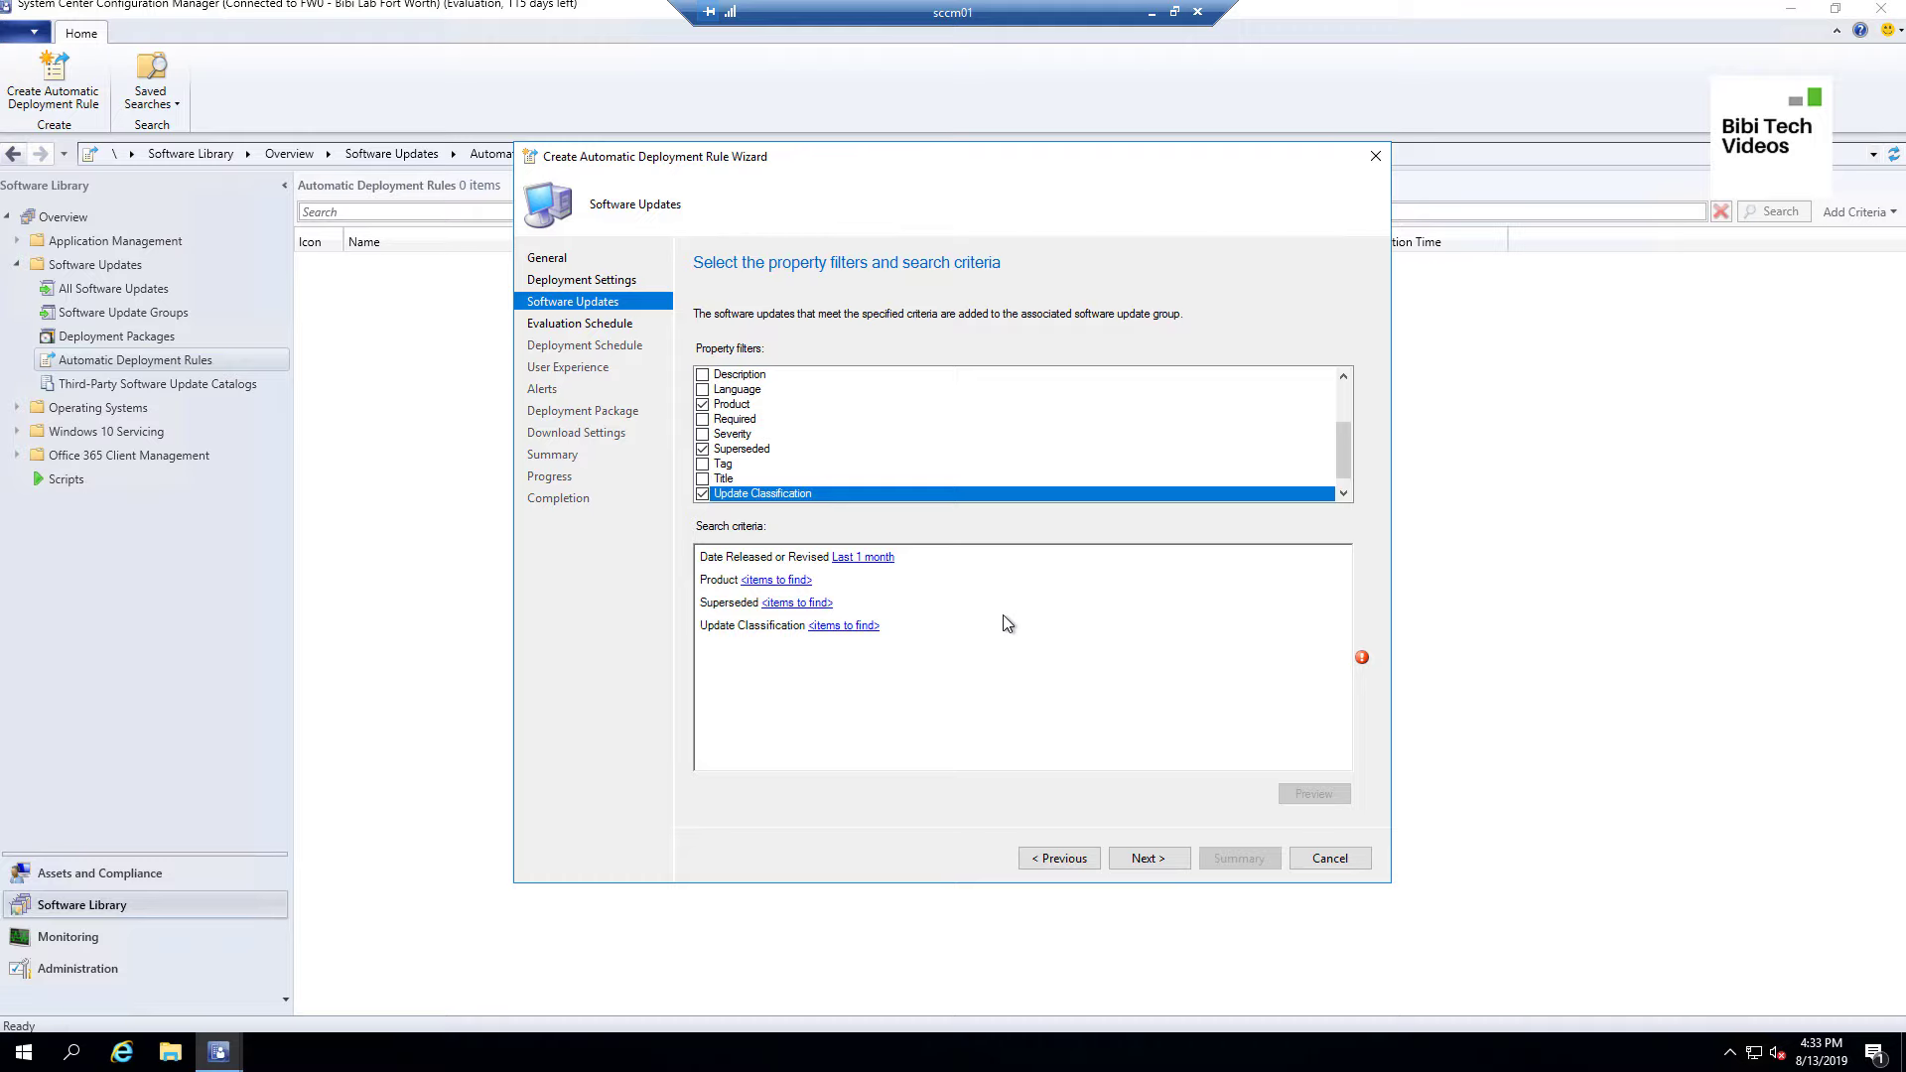
# Set the Product search criterion to Windows 10.
pyautogui.click(783, 583)
pyautogui.scroll(-8, 1171, 460)
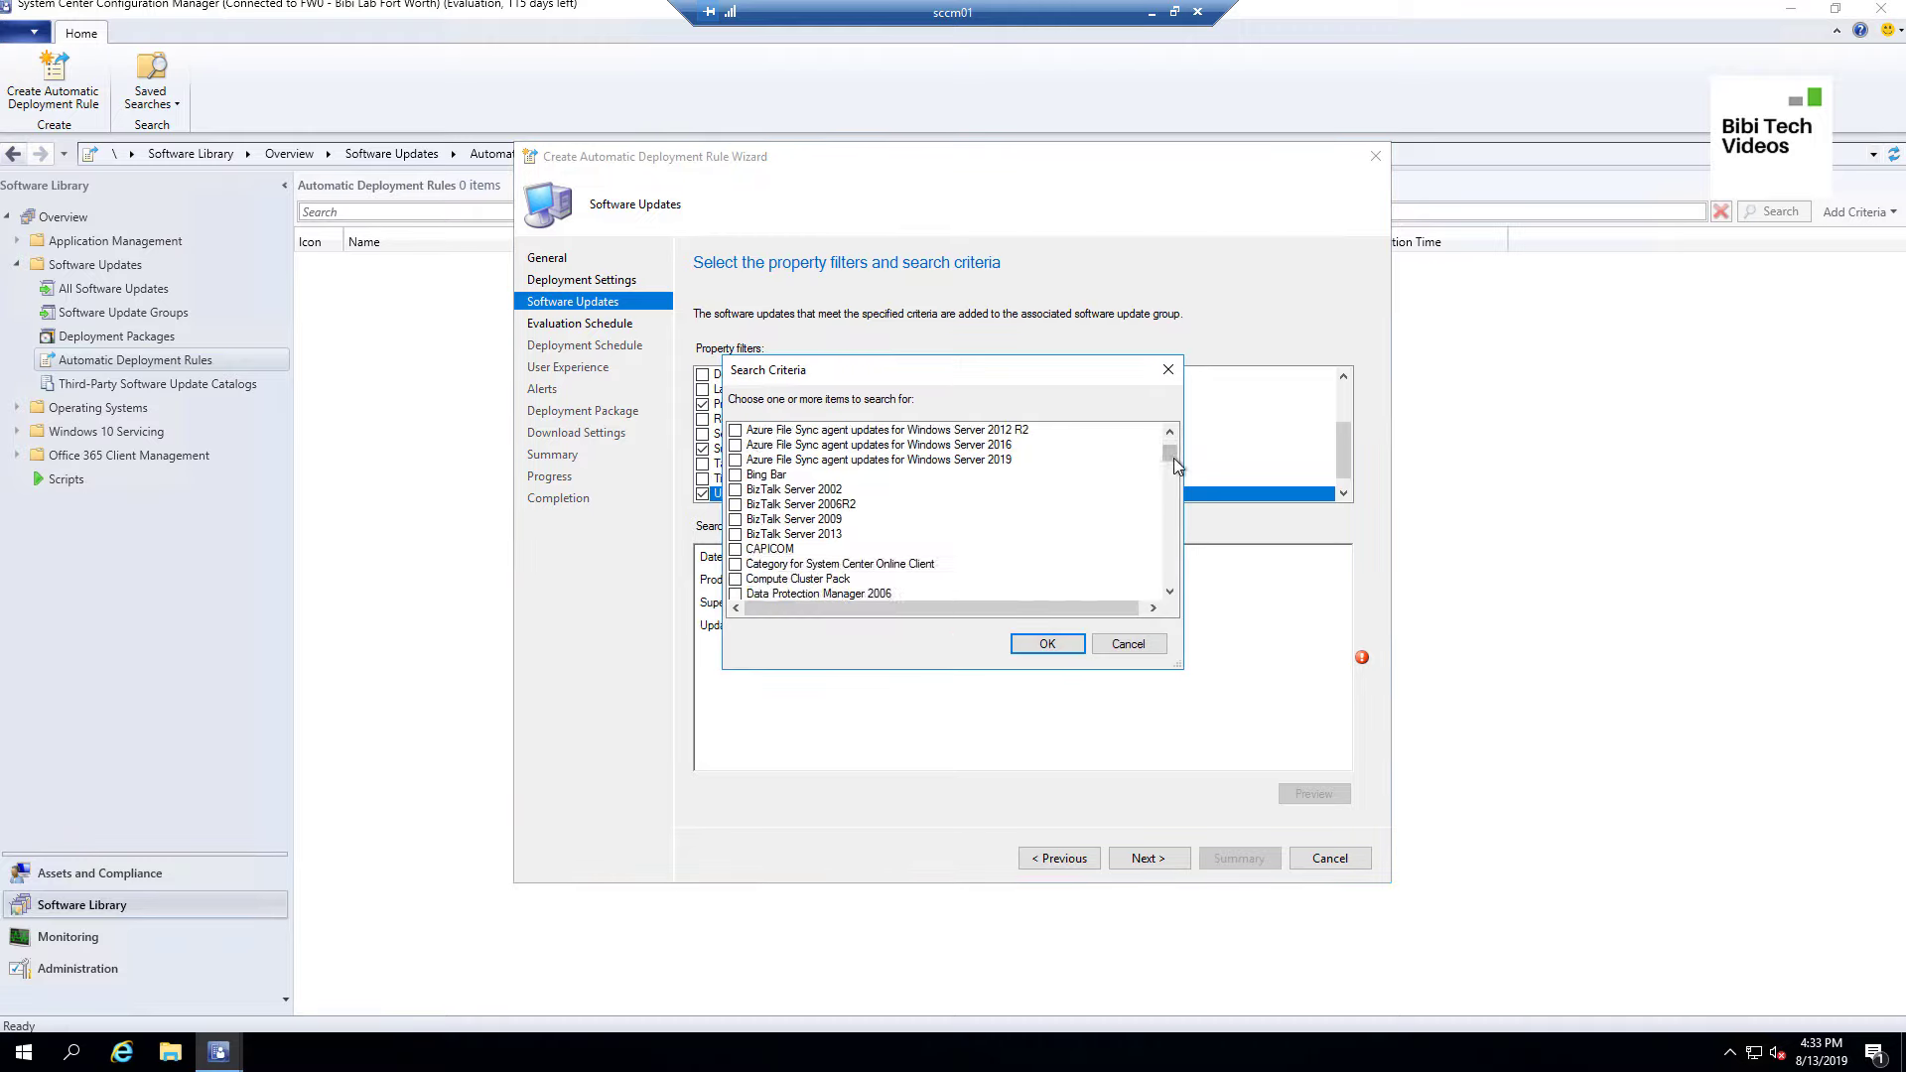
pyautogui.scroll(-5, 1170, 505)
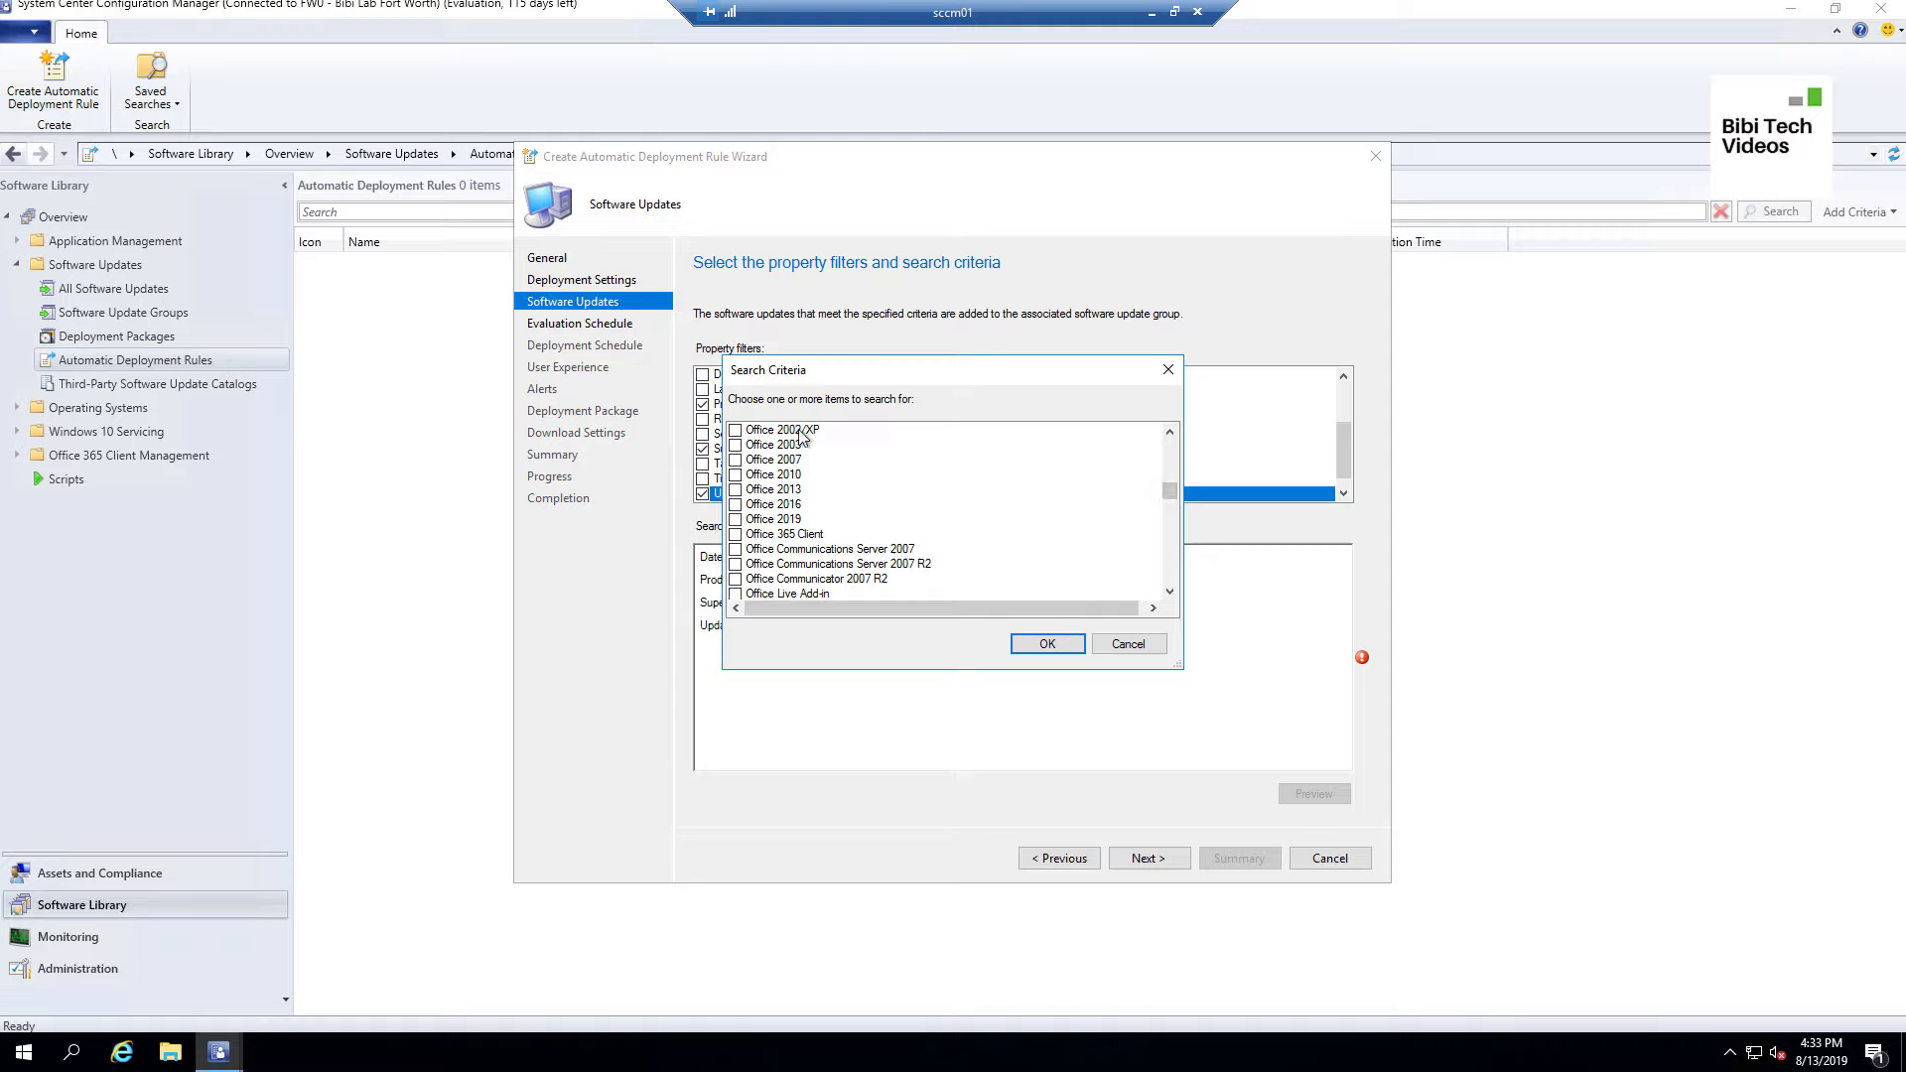
pyautogui.scroll(-4, 1024, 550)
pyautogui.moveTo(1168, 493); pyautogui.dragTo(1177, 586)
pyautogui.scroll(3, 1112, 528)
pyautogui.scroll(10, 1112, 533)
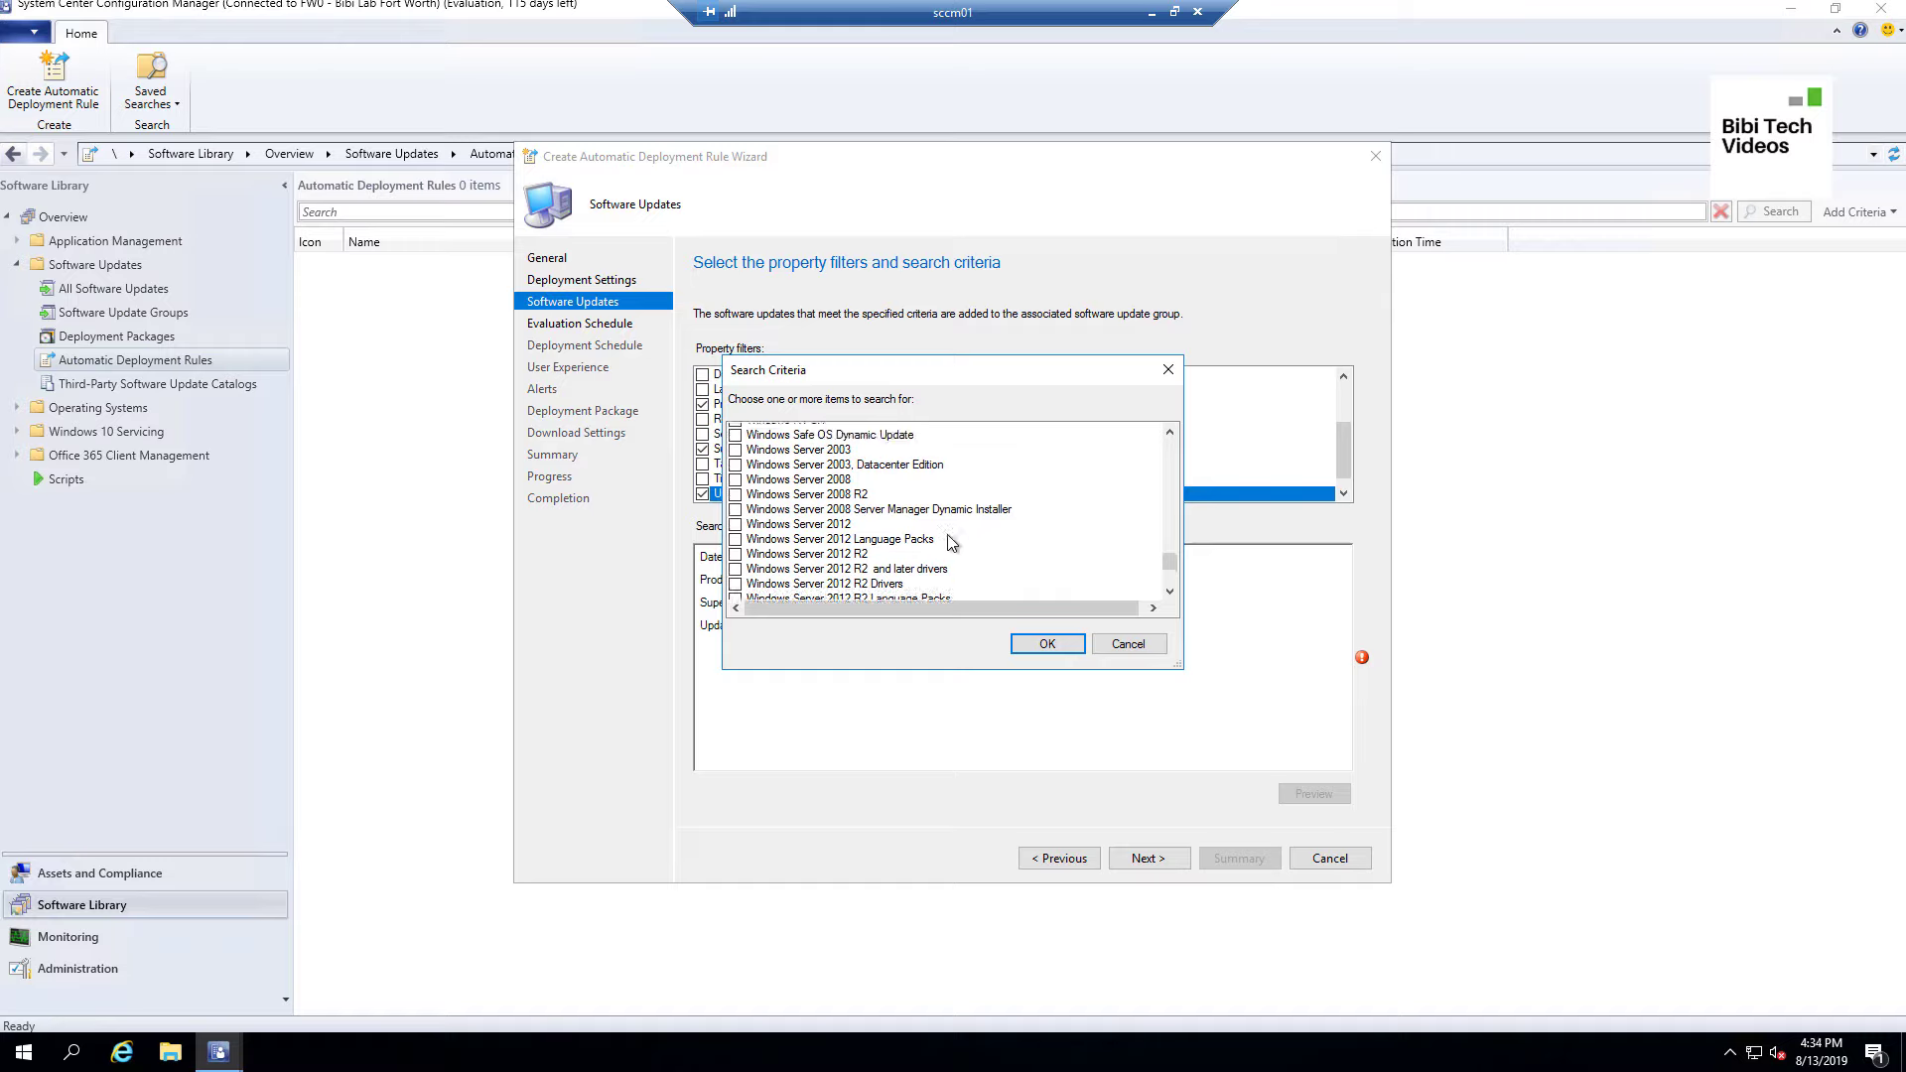
pyautogui.scroll(10, 915, 529)
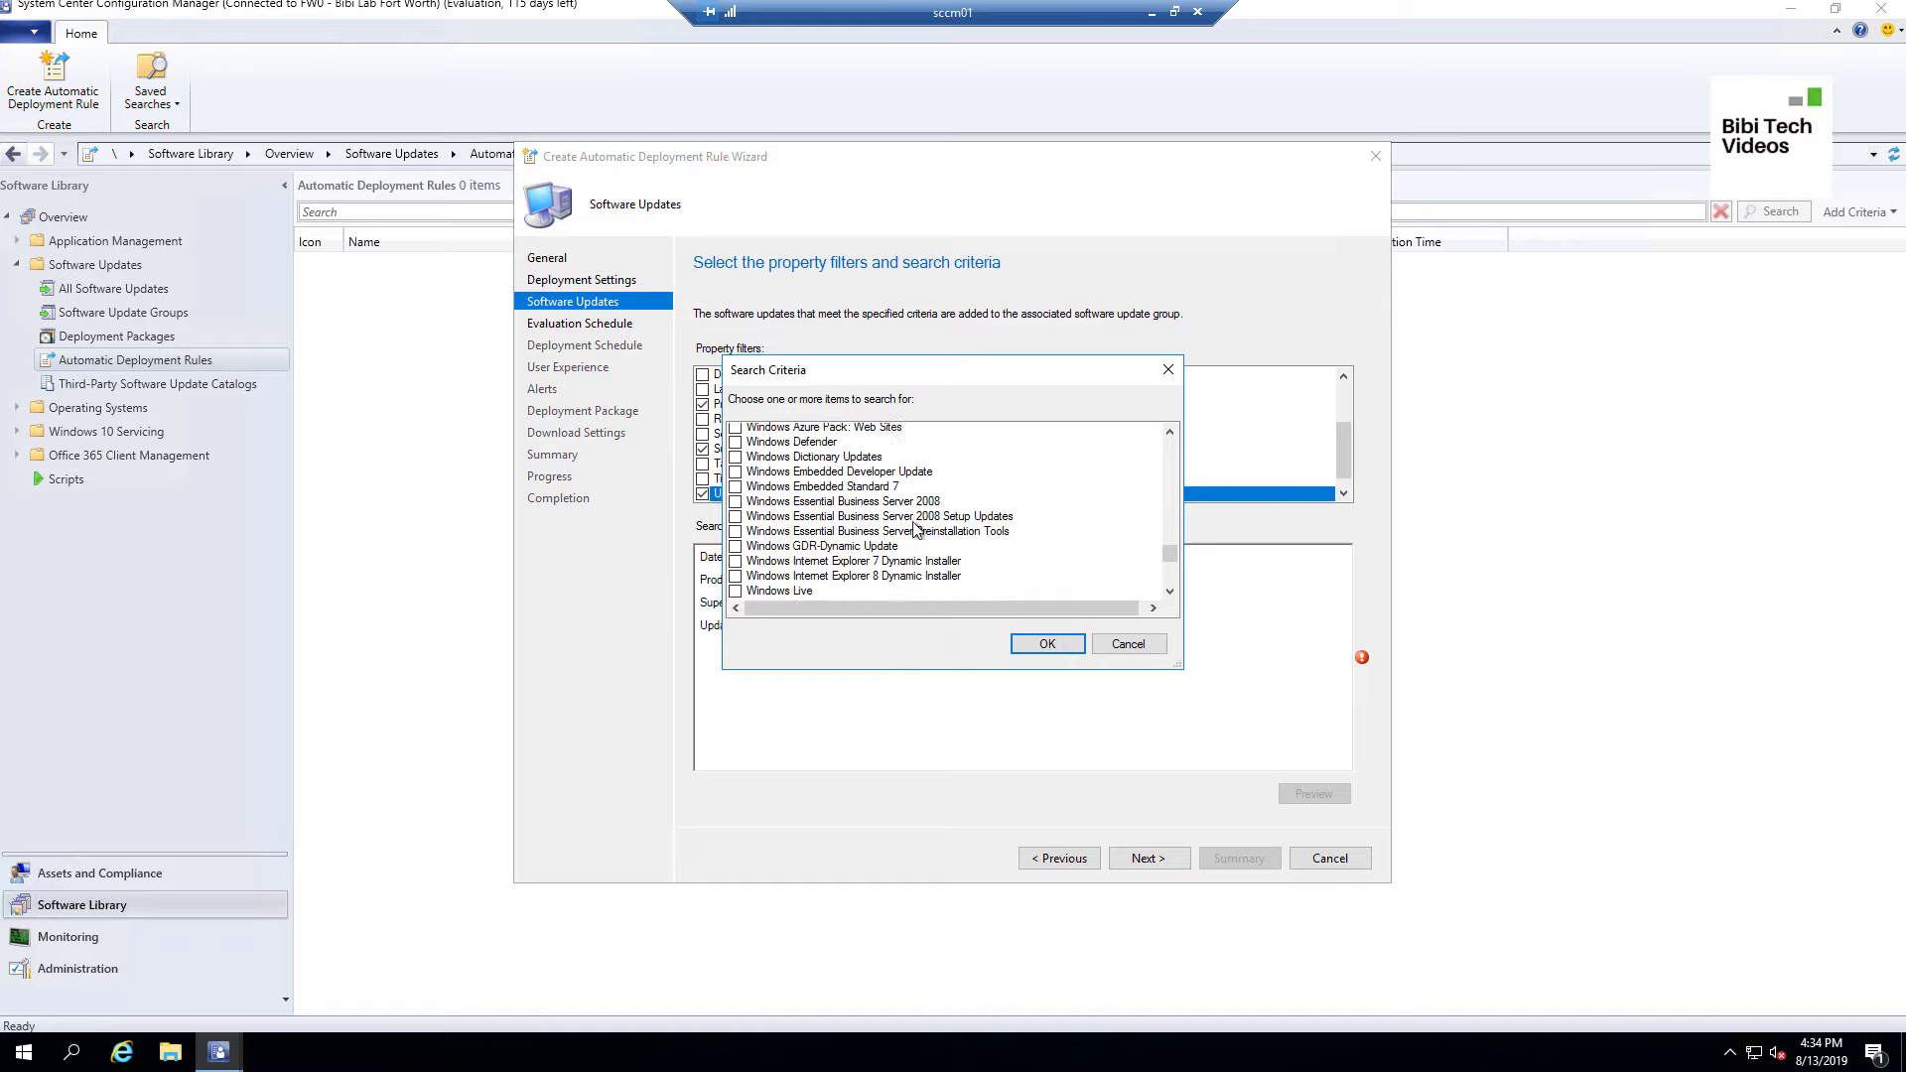
pyautogui.scroll(4, 916, 529)
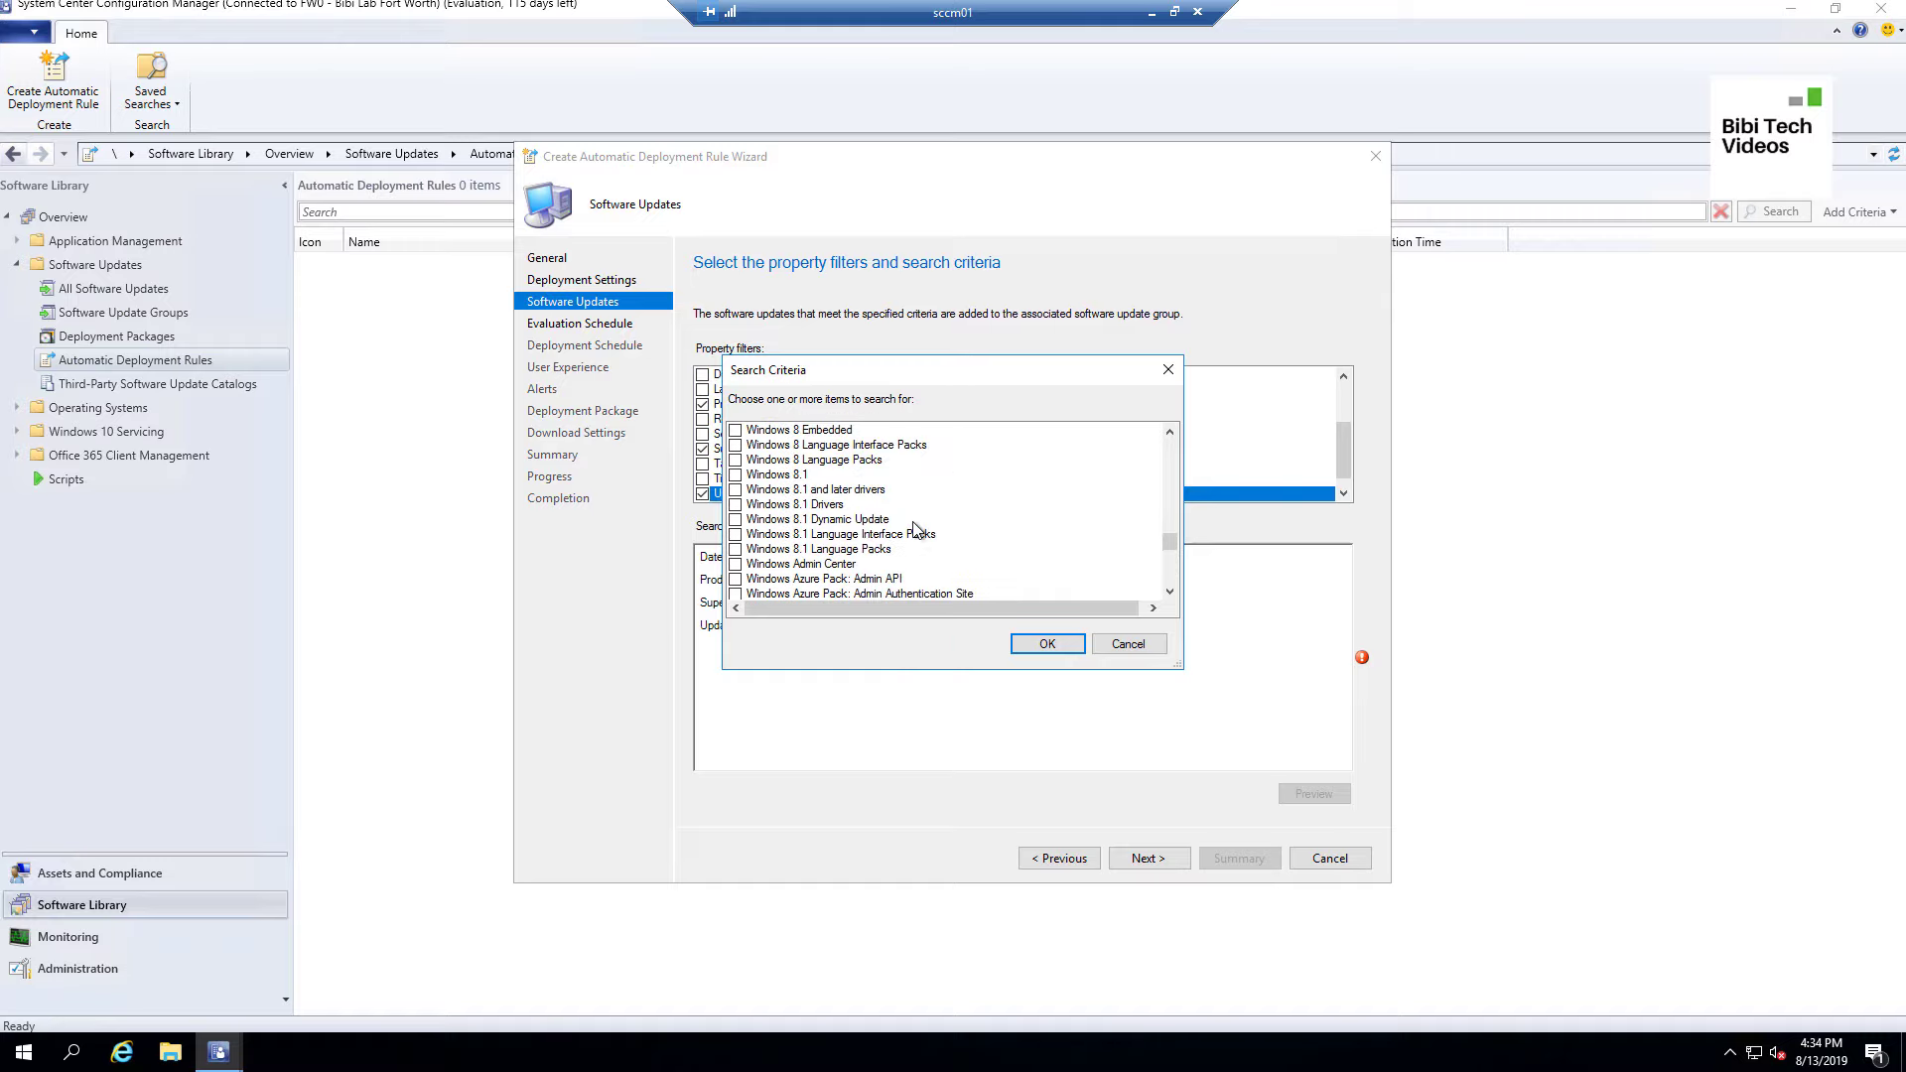
pyautogui.scroll(4, 915, 529)
pyautogui.scroll(6, 916, 529)
pyautogui.scroll(5, 855, 524)
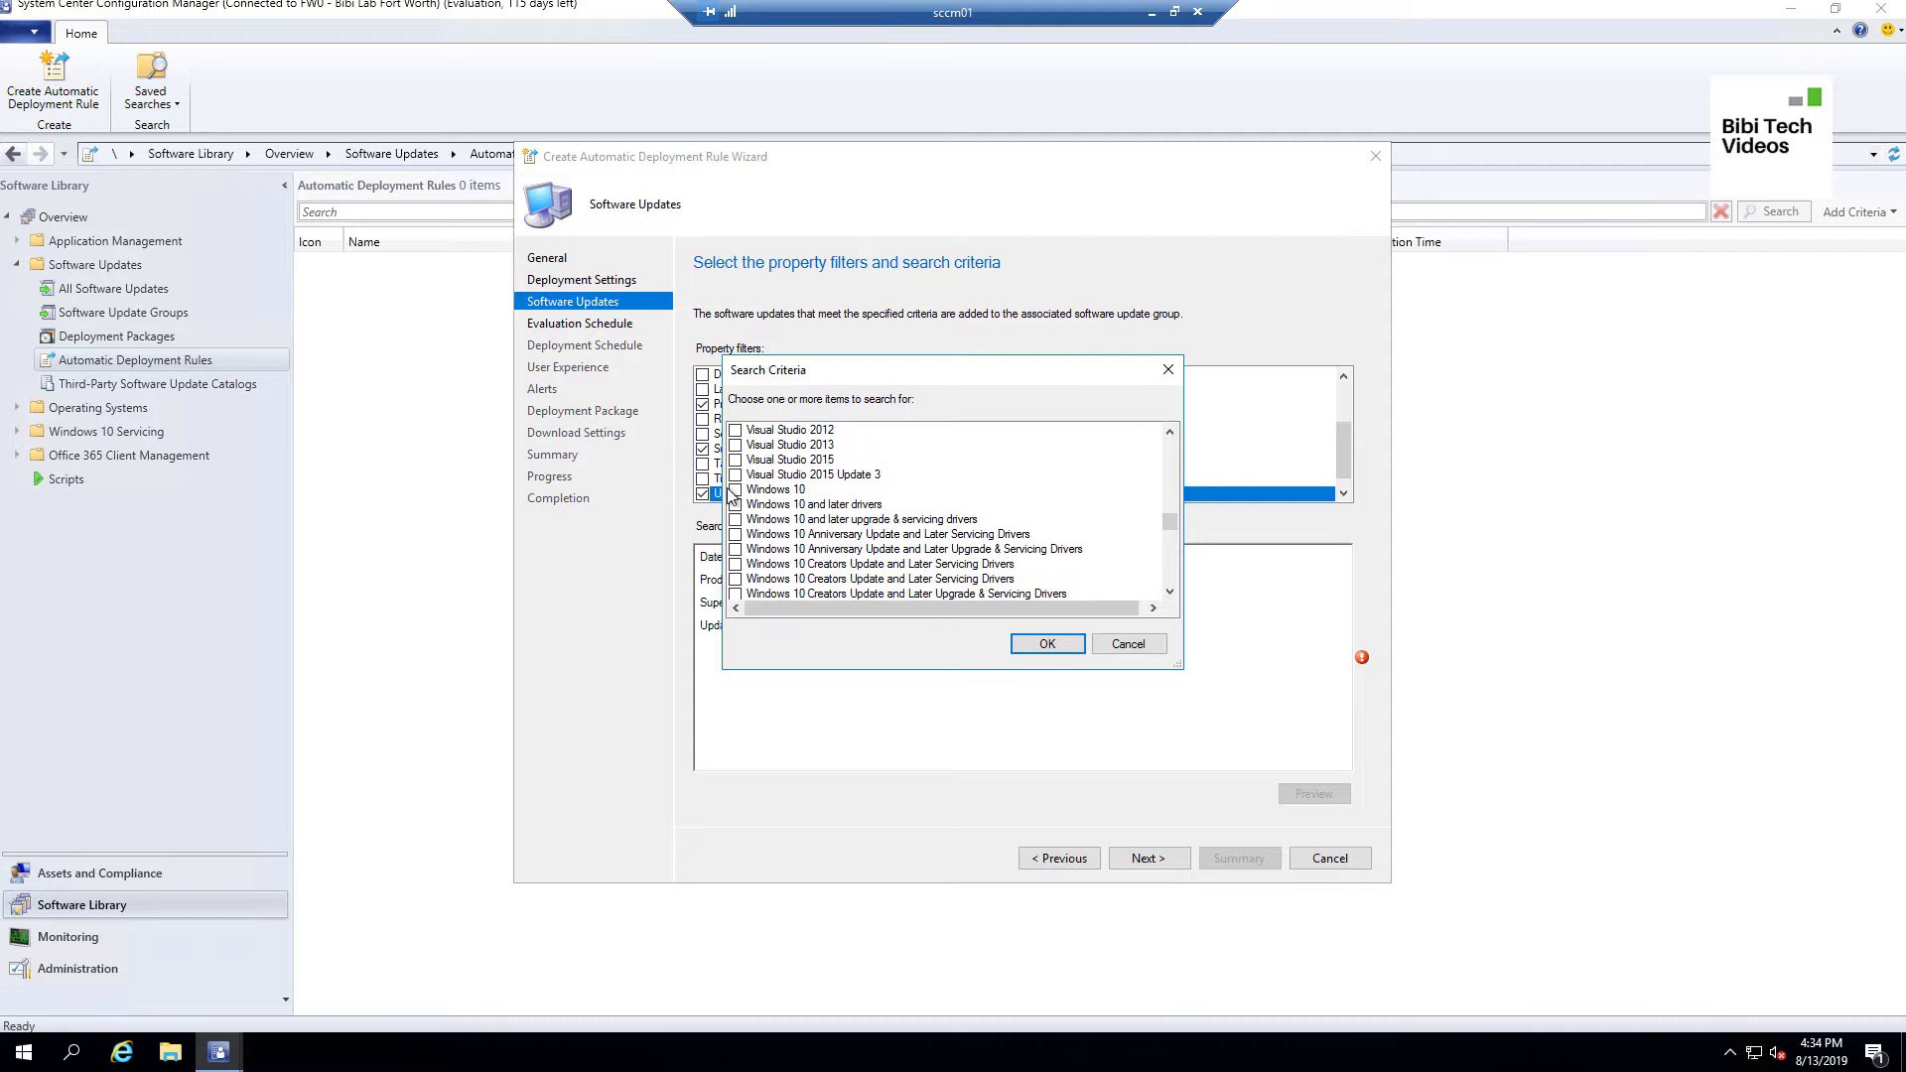
pyautogui.click(735, 490)
pyautogui.click(1037, 644)
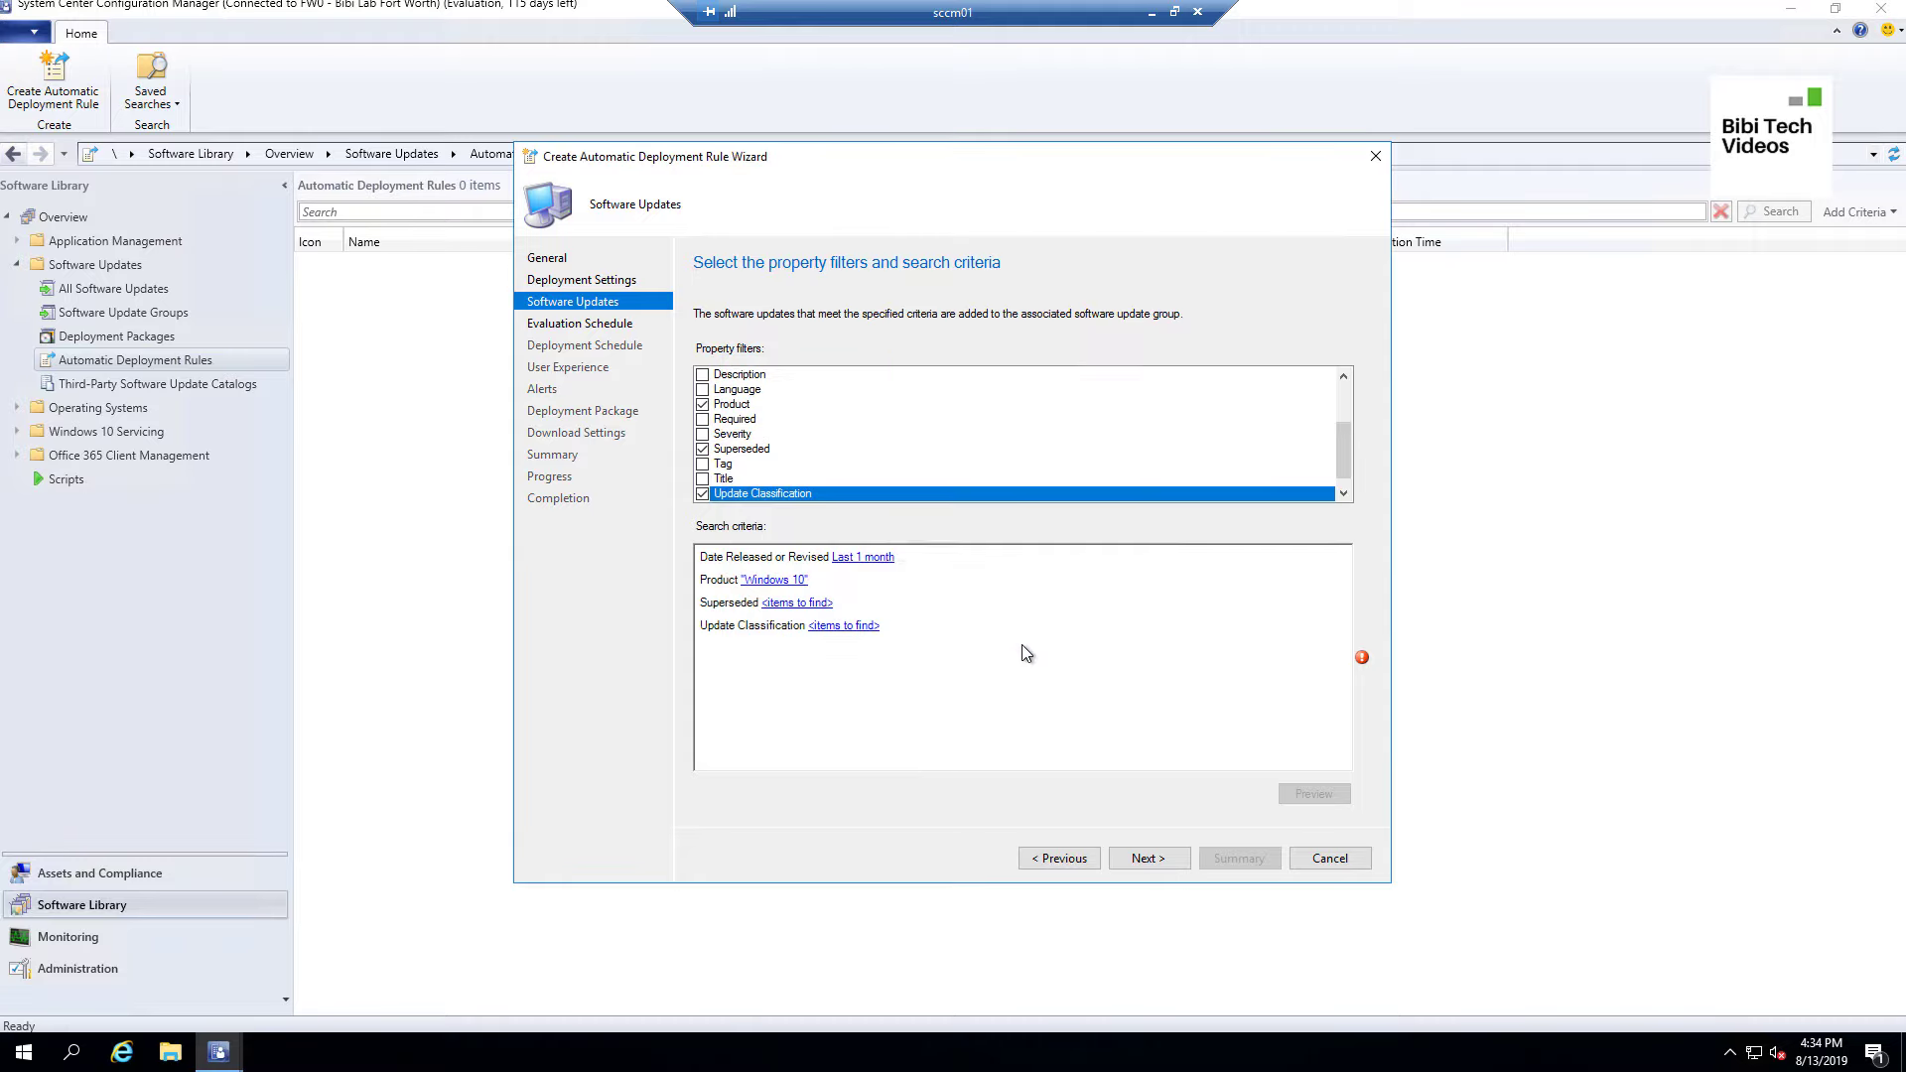
# Set the Superseded search criterion to No.
pyautogui.click(799, 612)
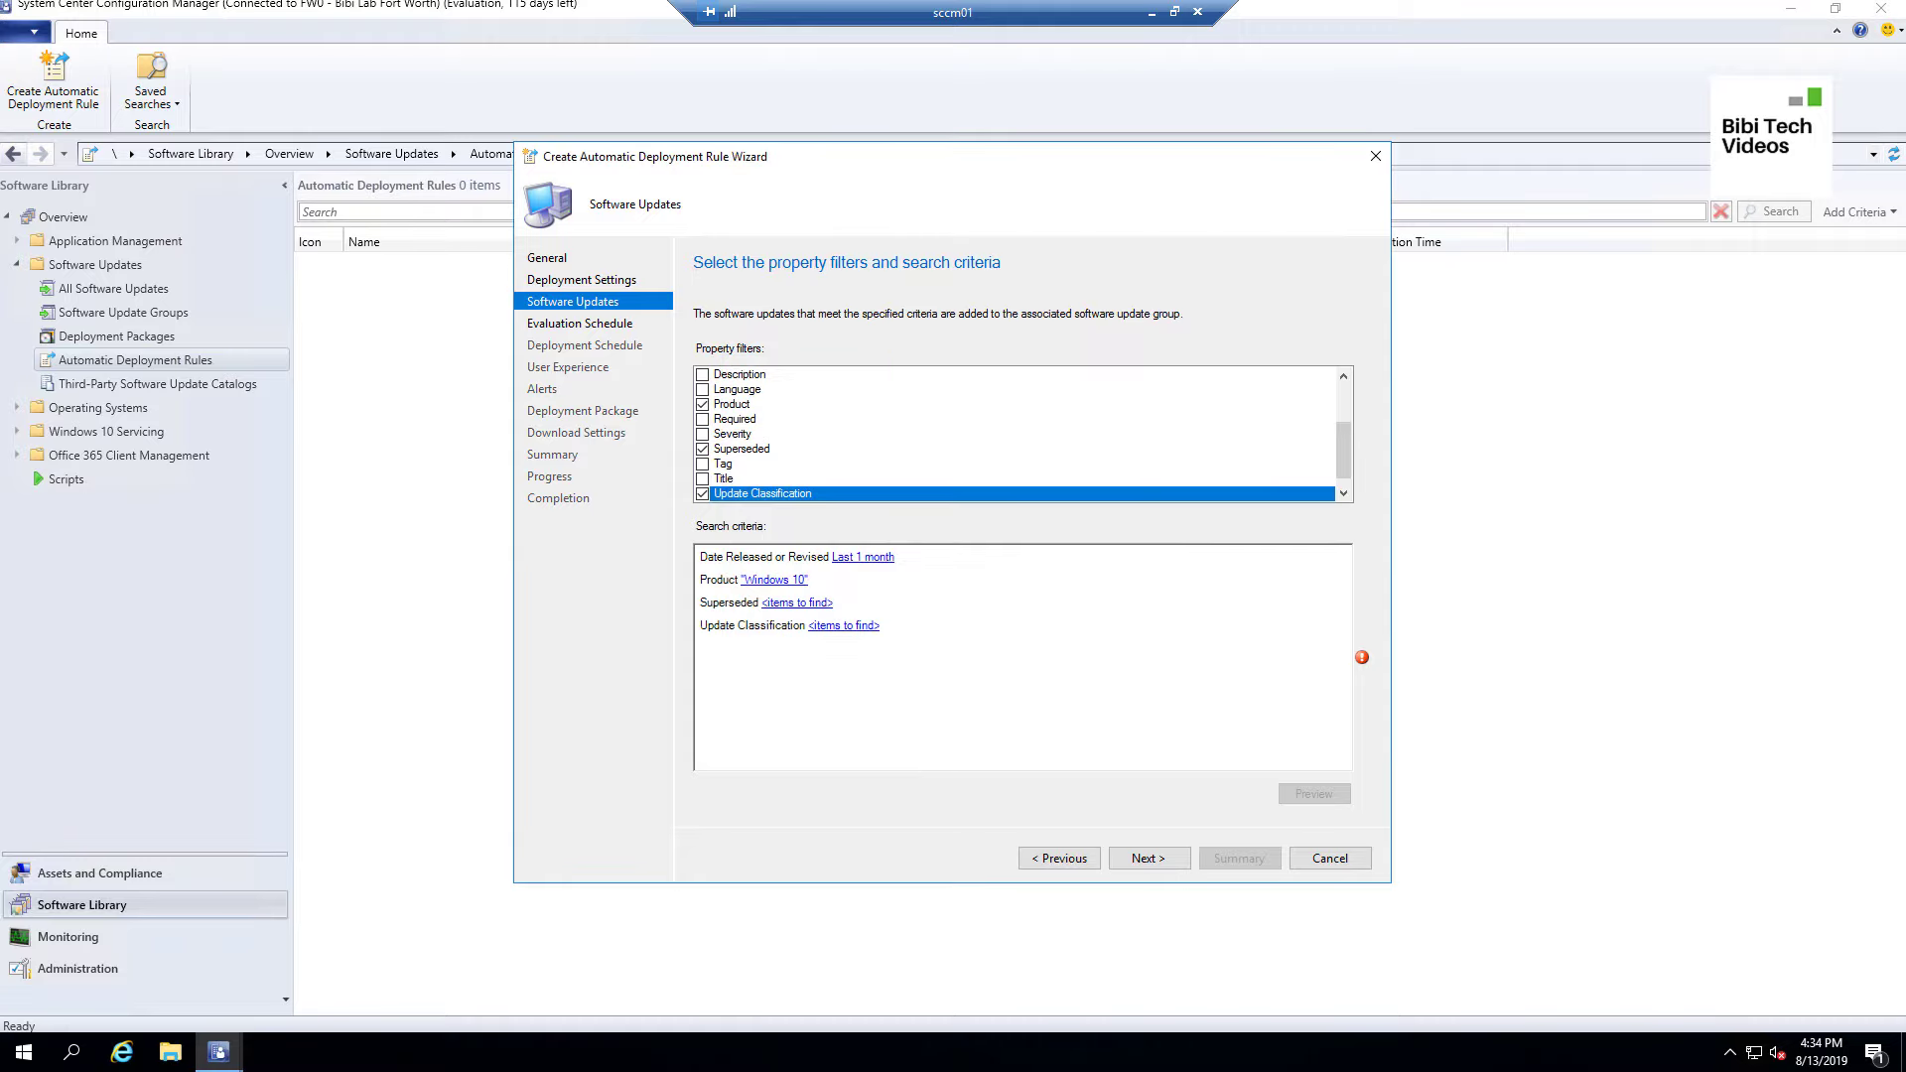
pyautogui.click(799, 604)
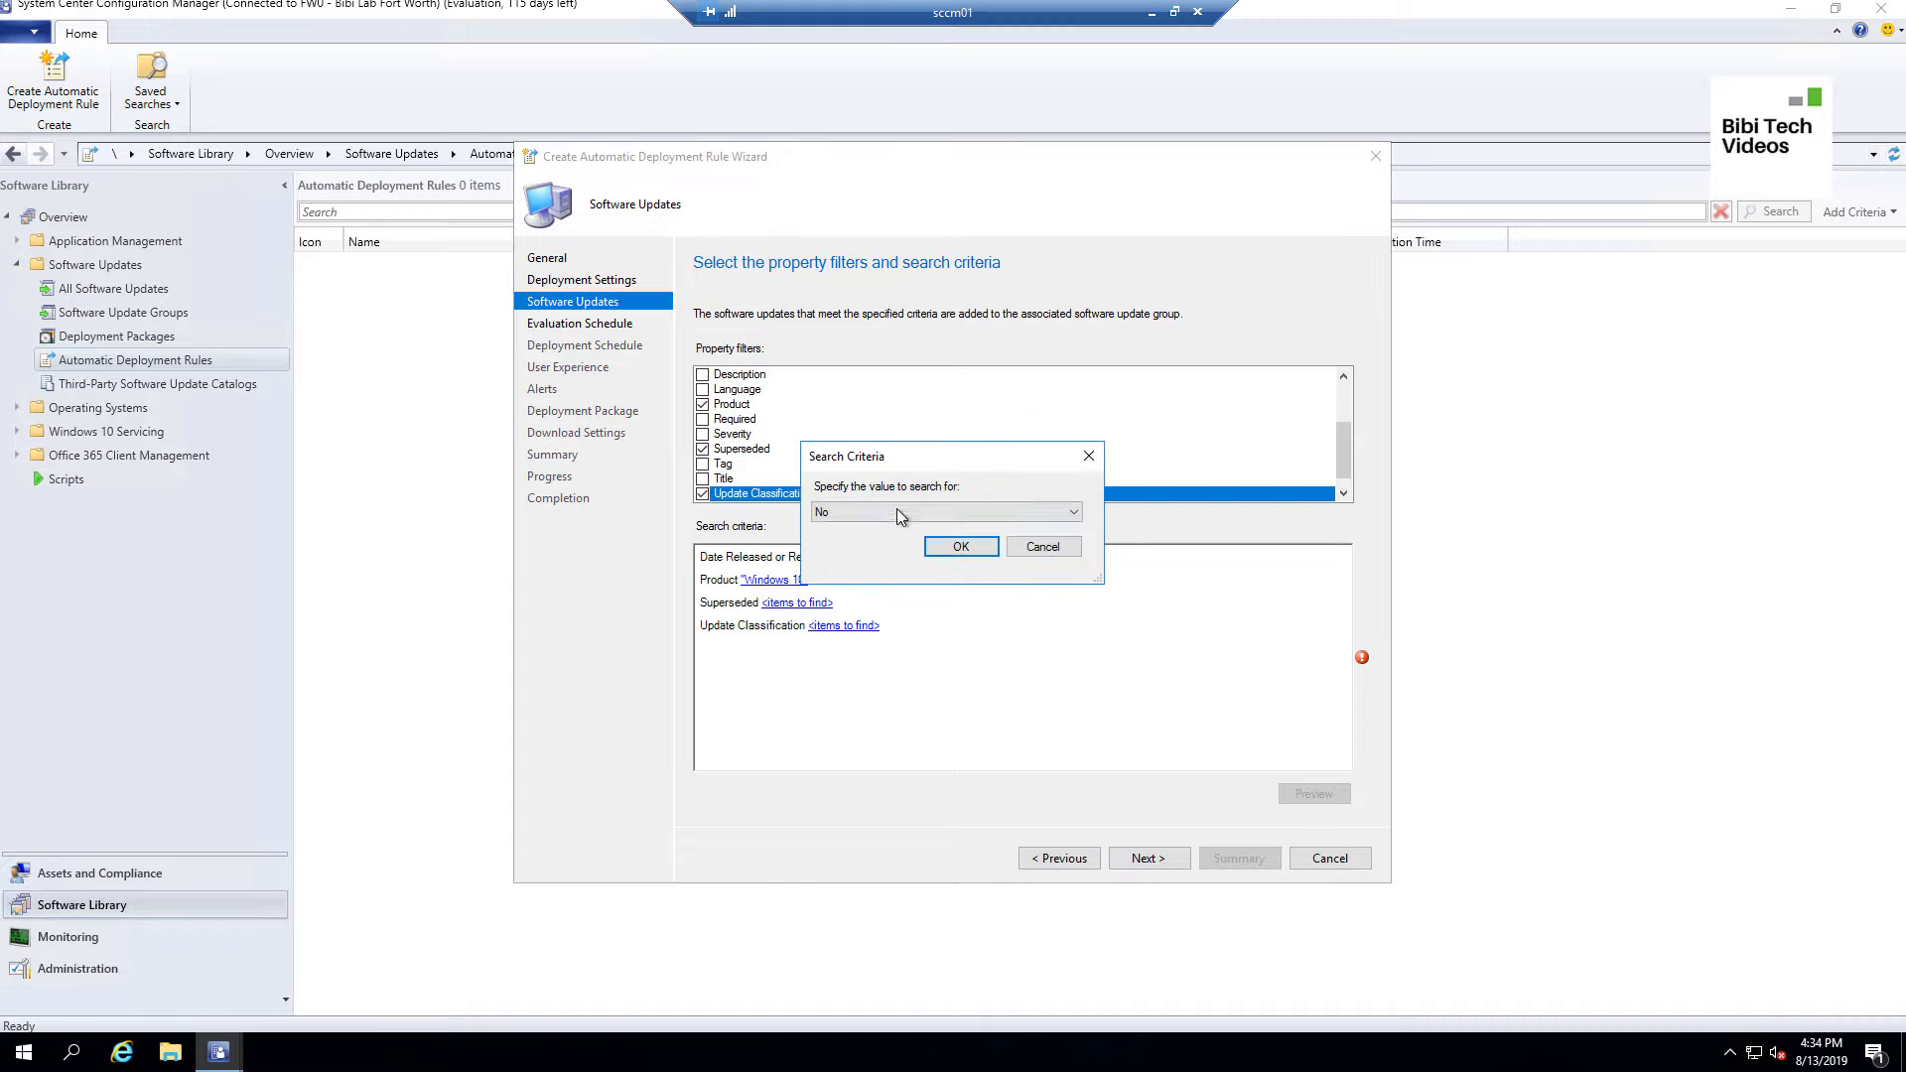
pyautogui.click(896, 509)
pyautogui.click(896, 528)
pyautogui.click(959, 546)
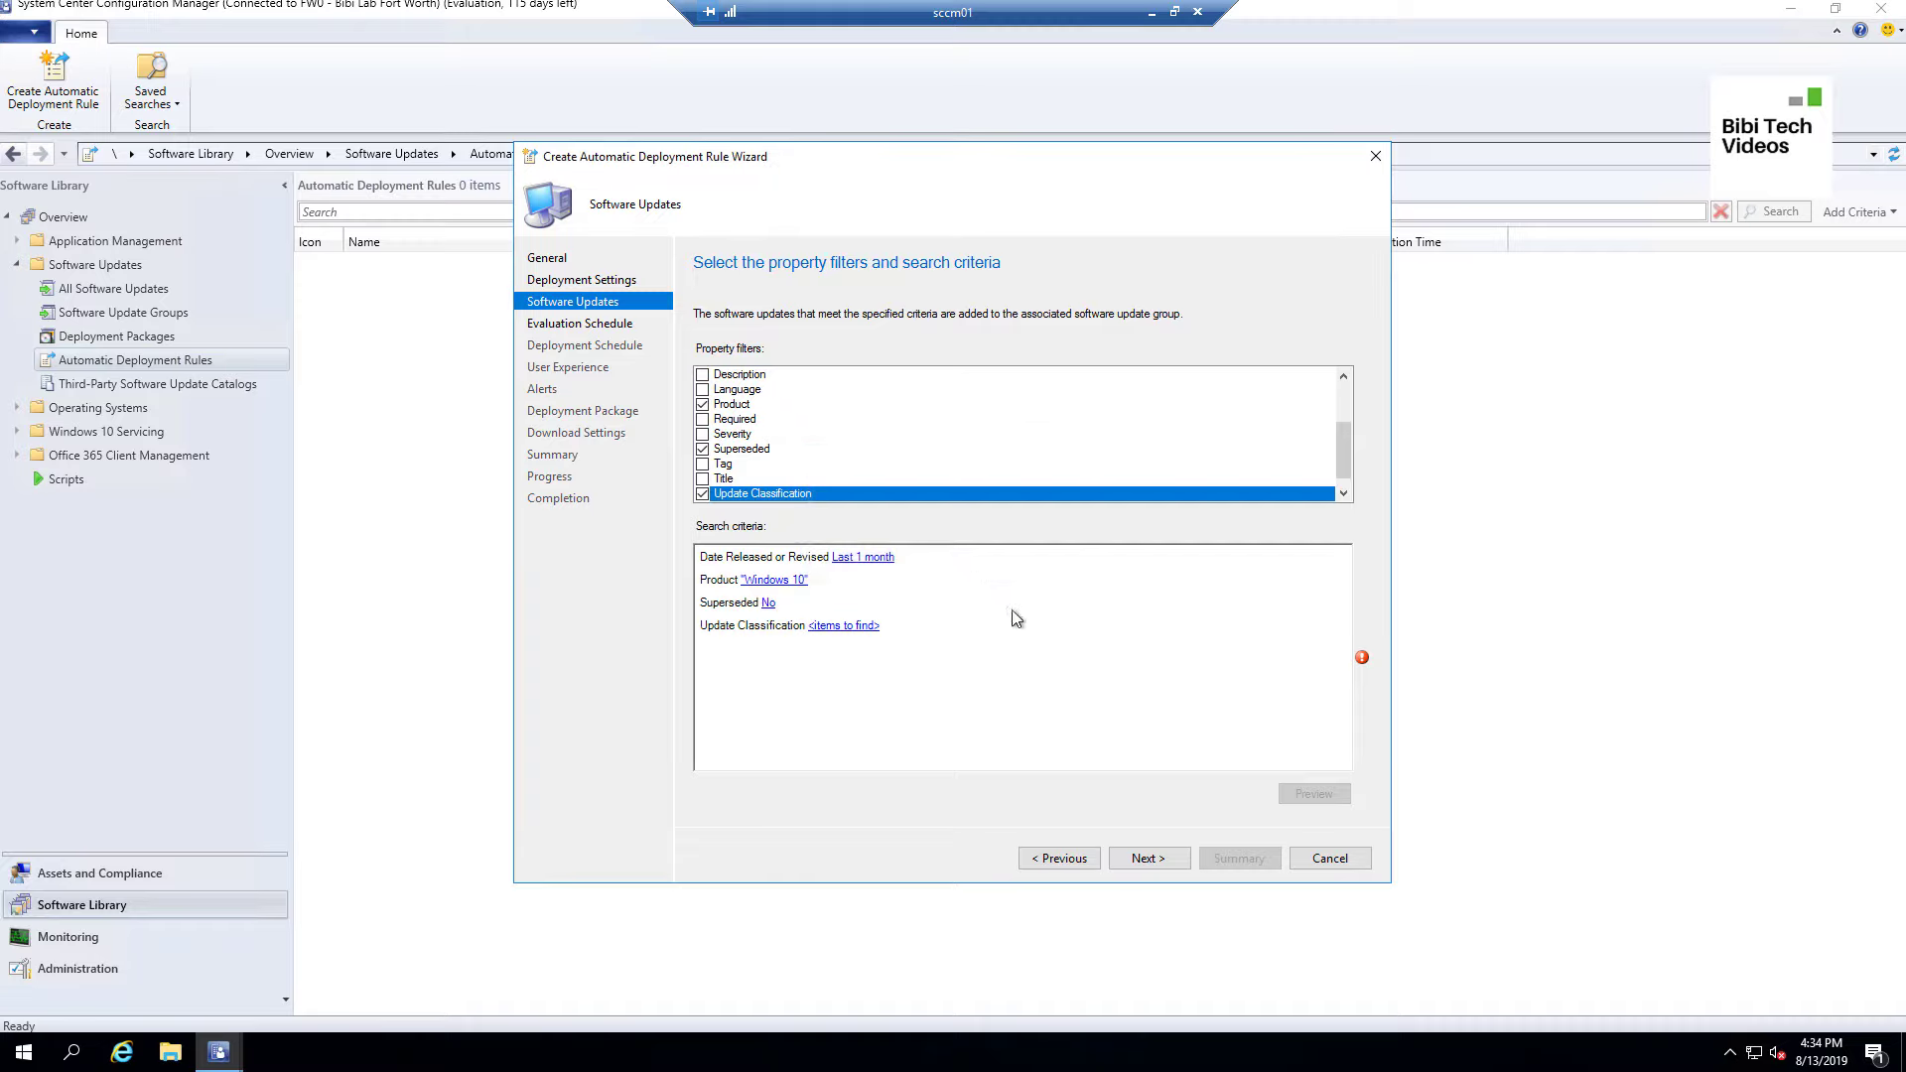
# Set the Update Classification criterion to Critical Updates, Definition Updates, Feature Packs, Security Updates, Service Packs, Update Rollups and Updates.
pyautogui.click(860, 627)
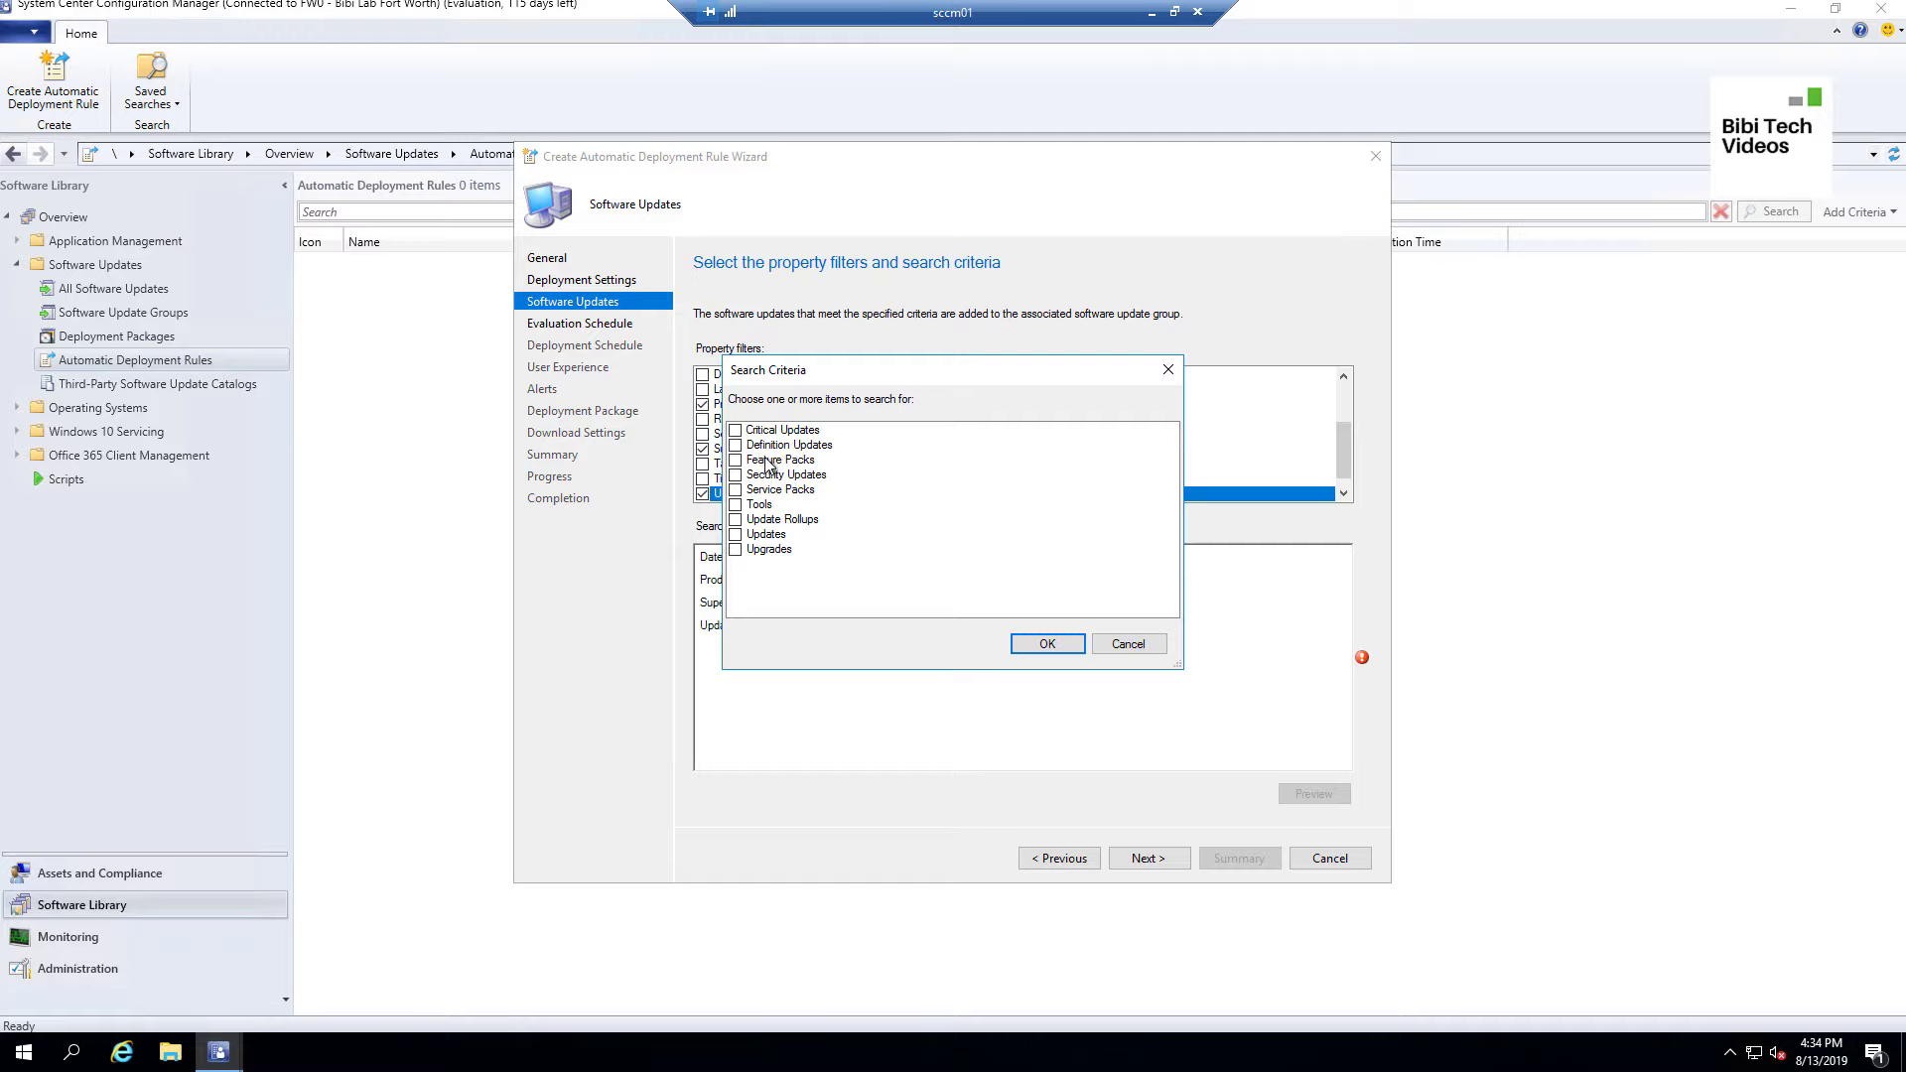
pyautogui.click(739, 430)
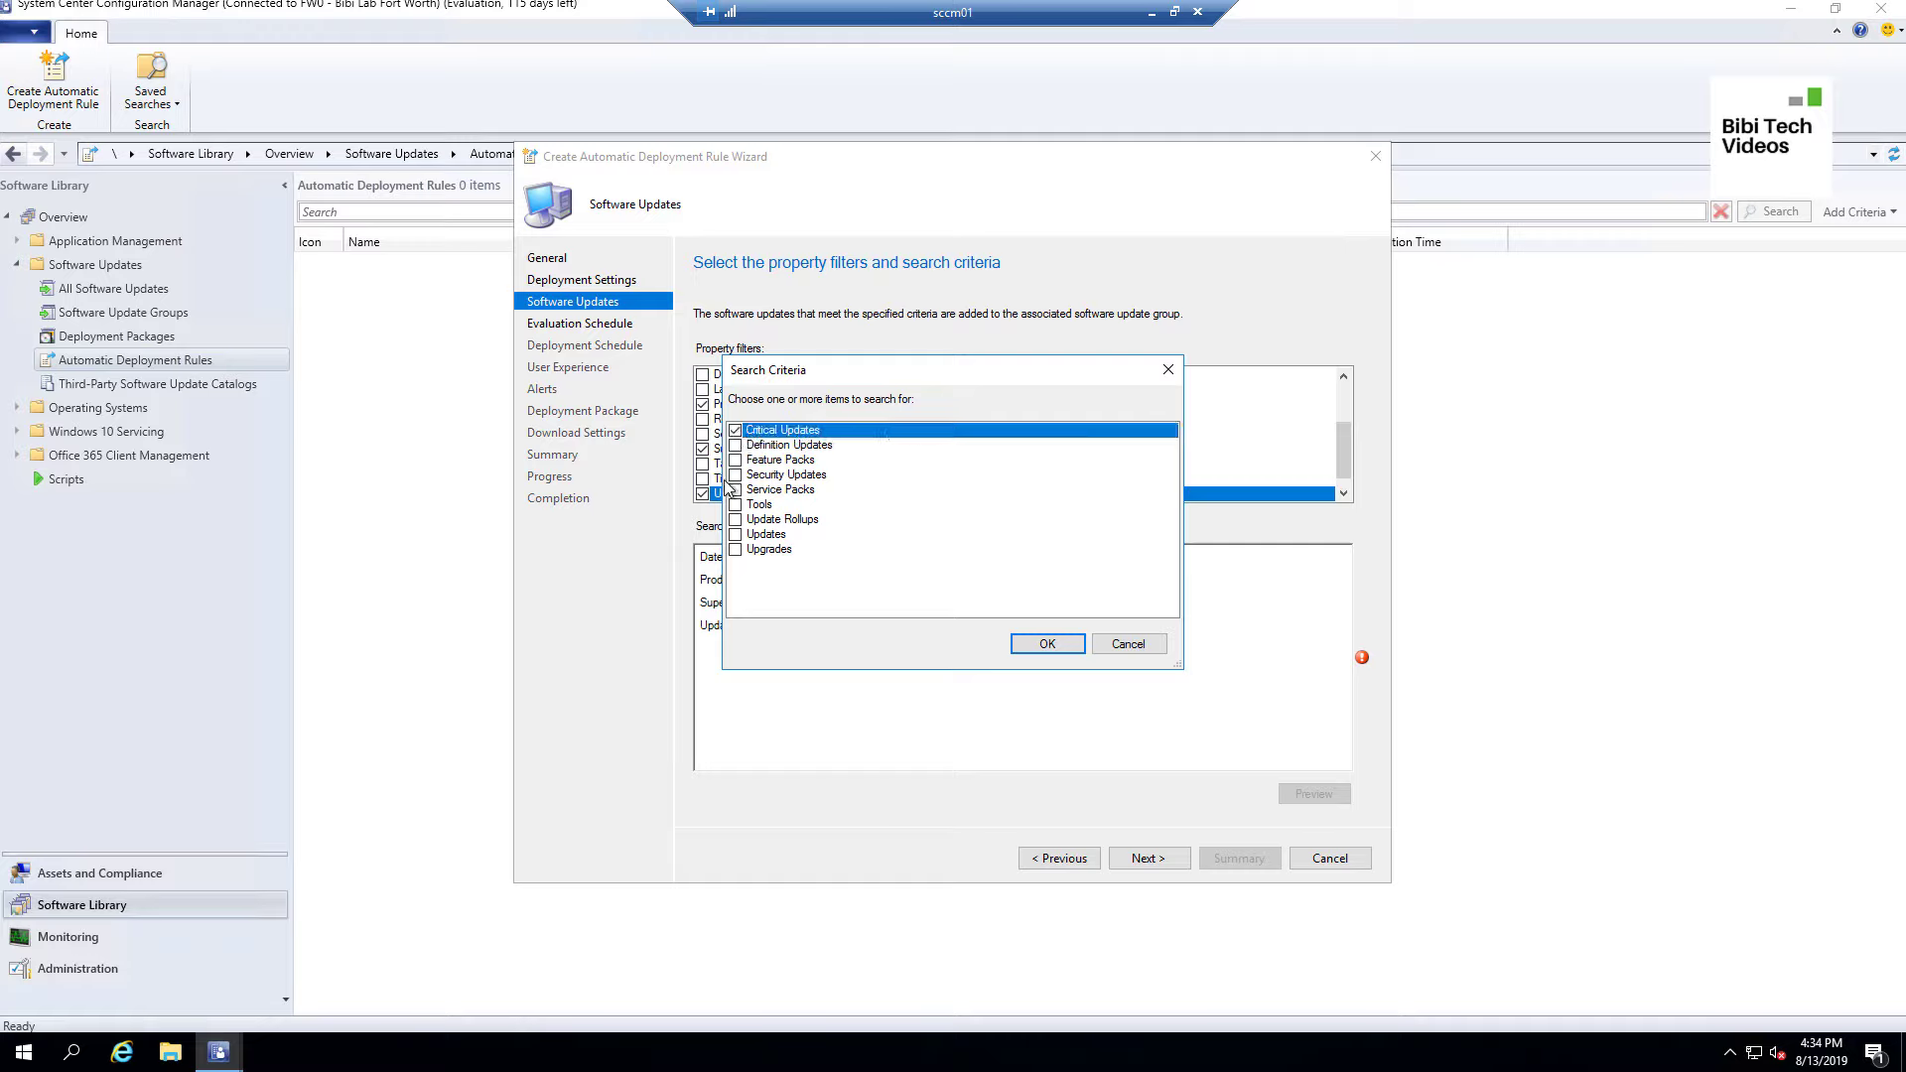
pyautogui.click(738, 446)
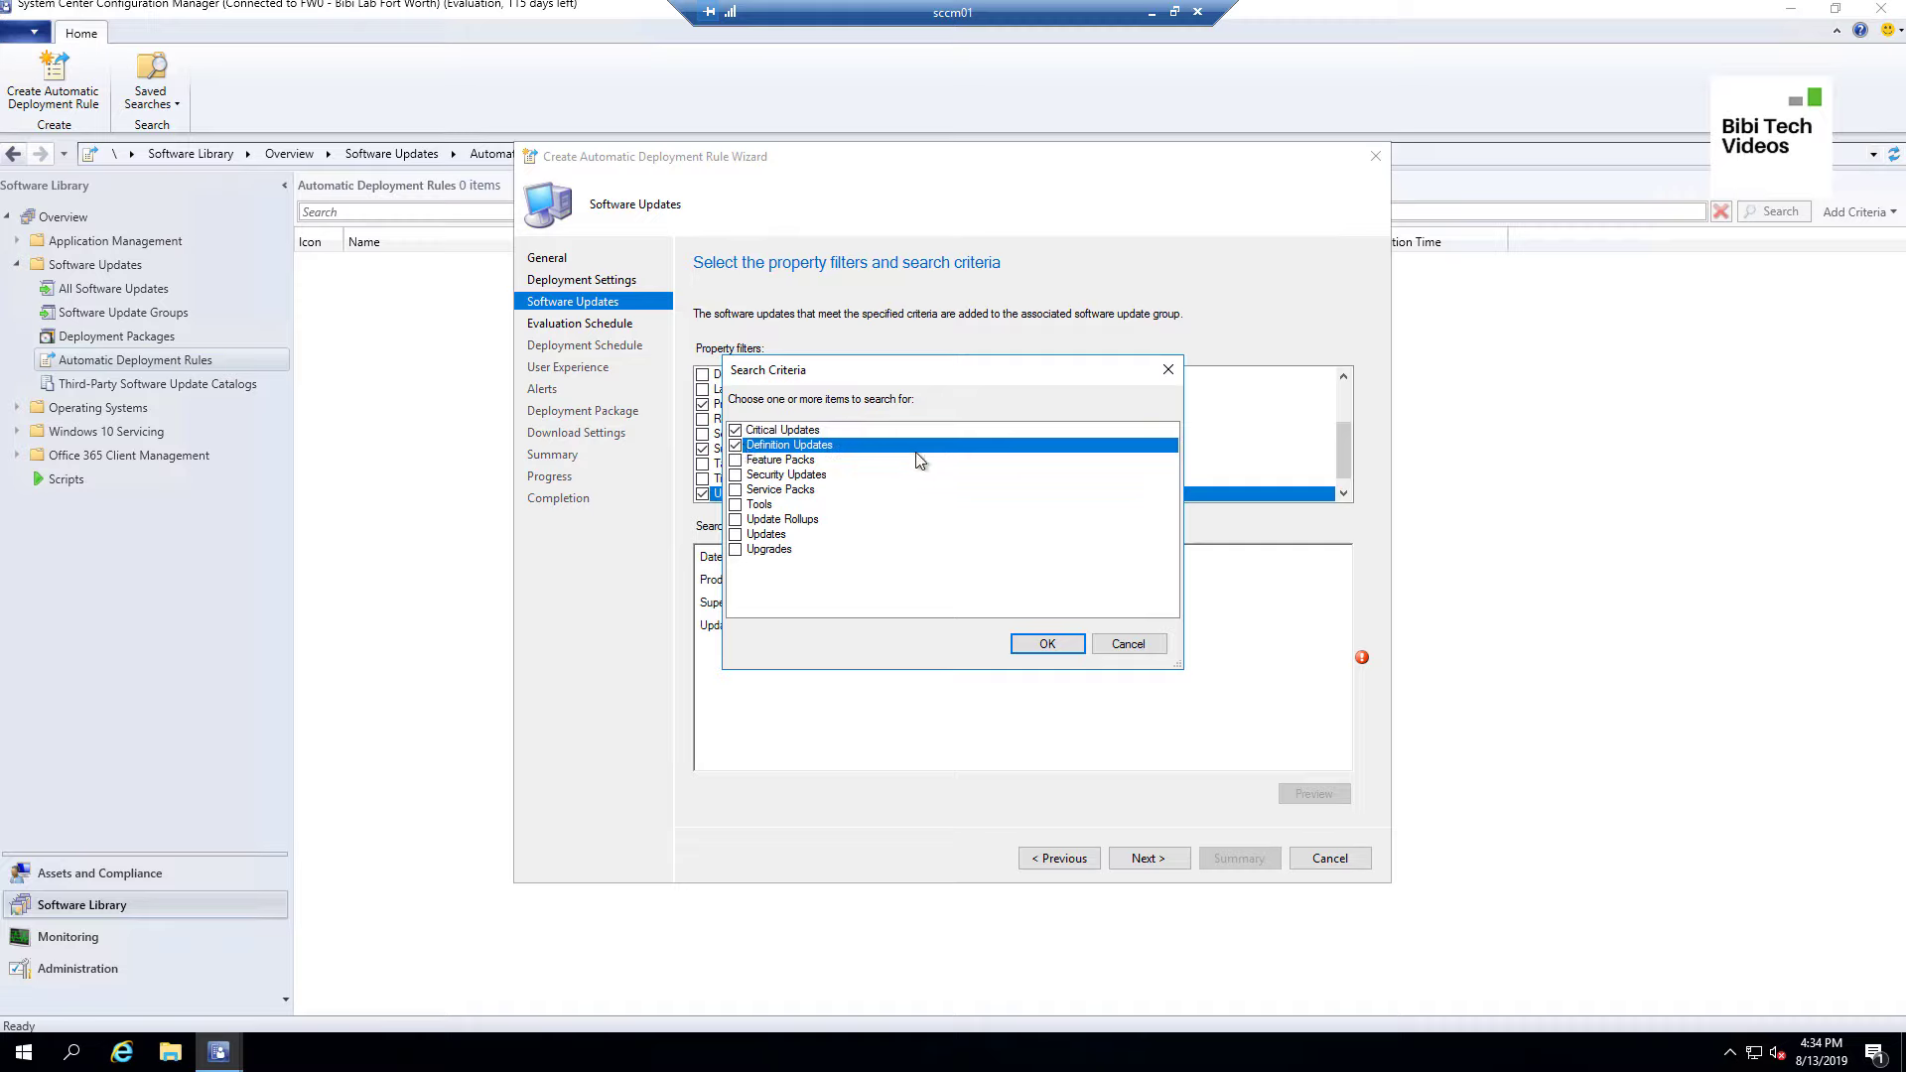
pyautogui.click(737, 475)
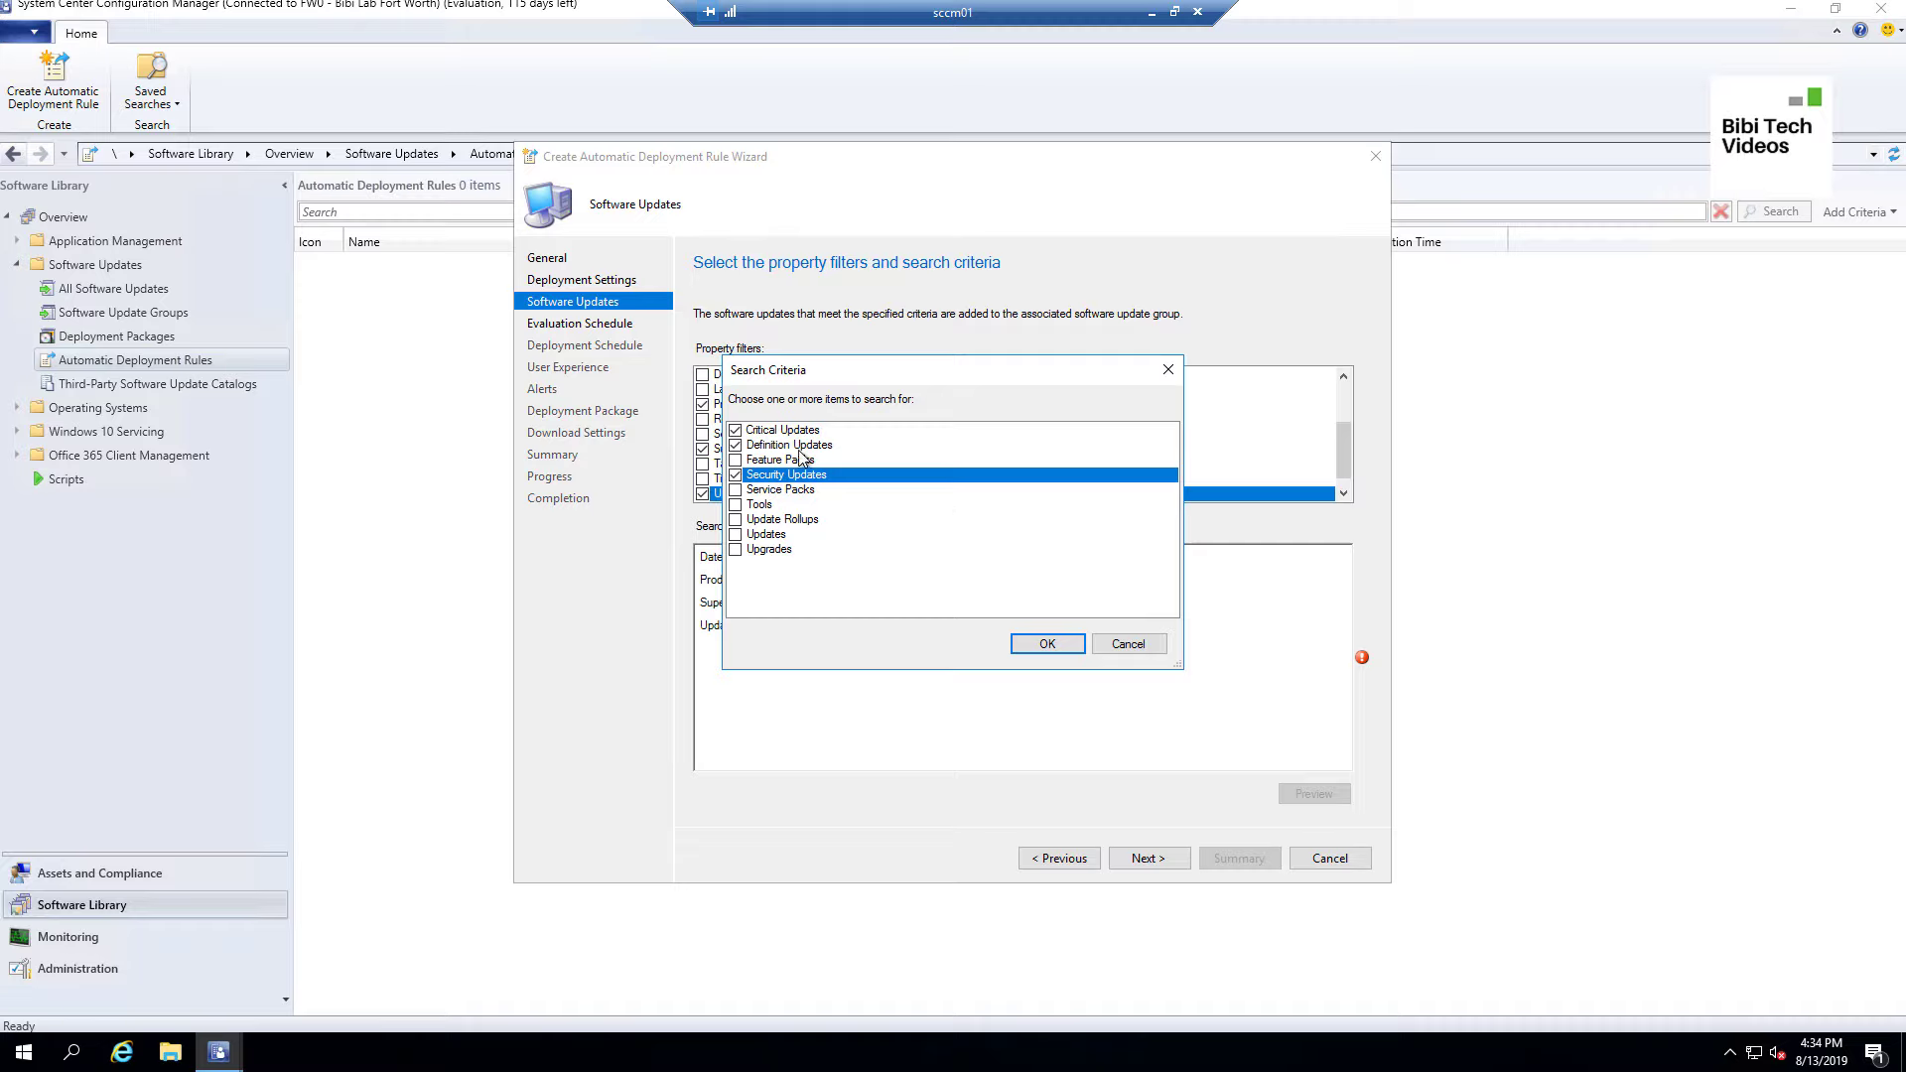
pyautogui.click(736, 461)
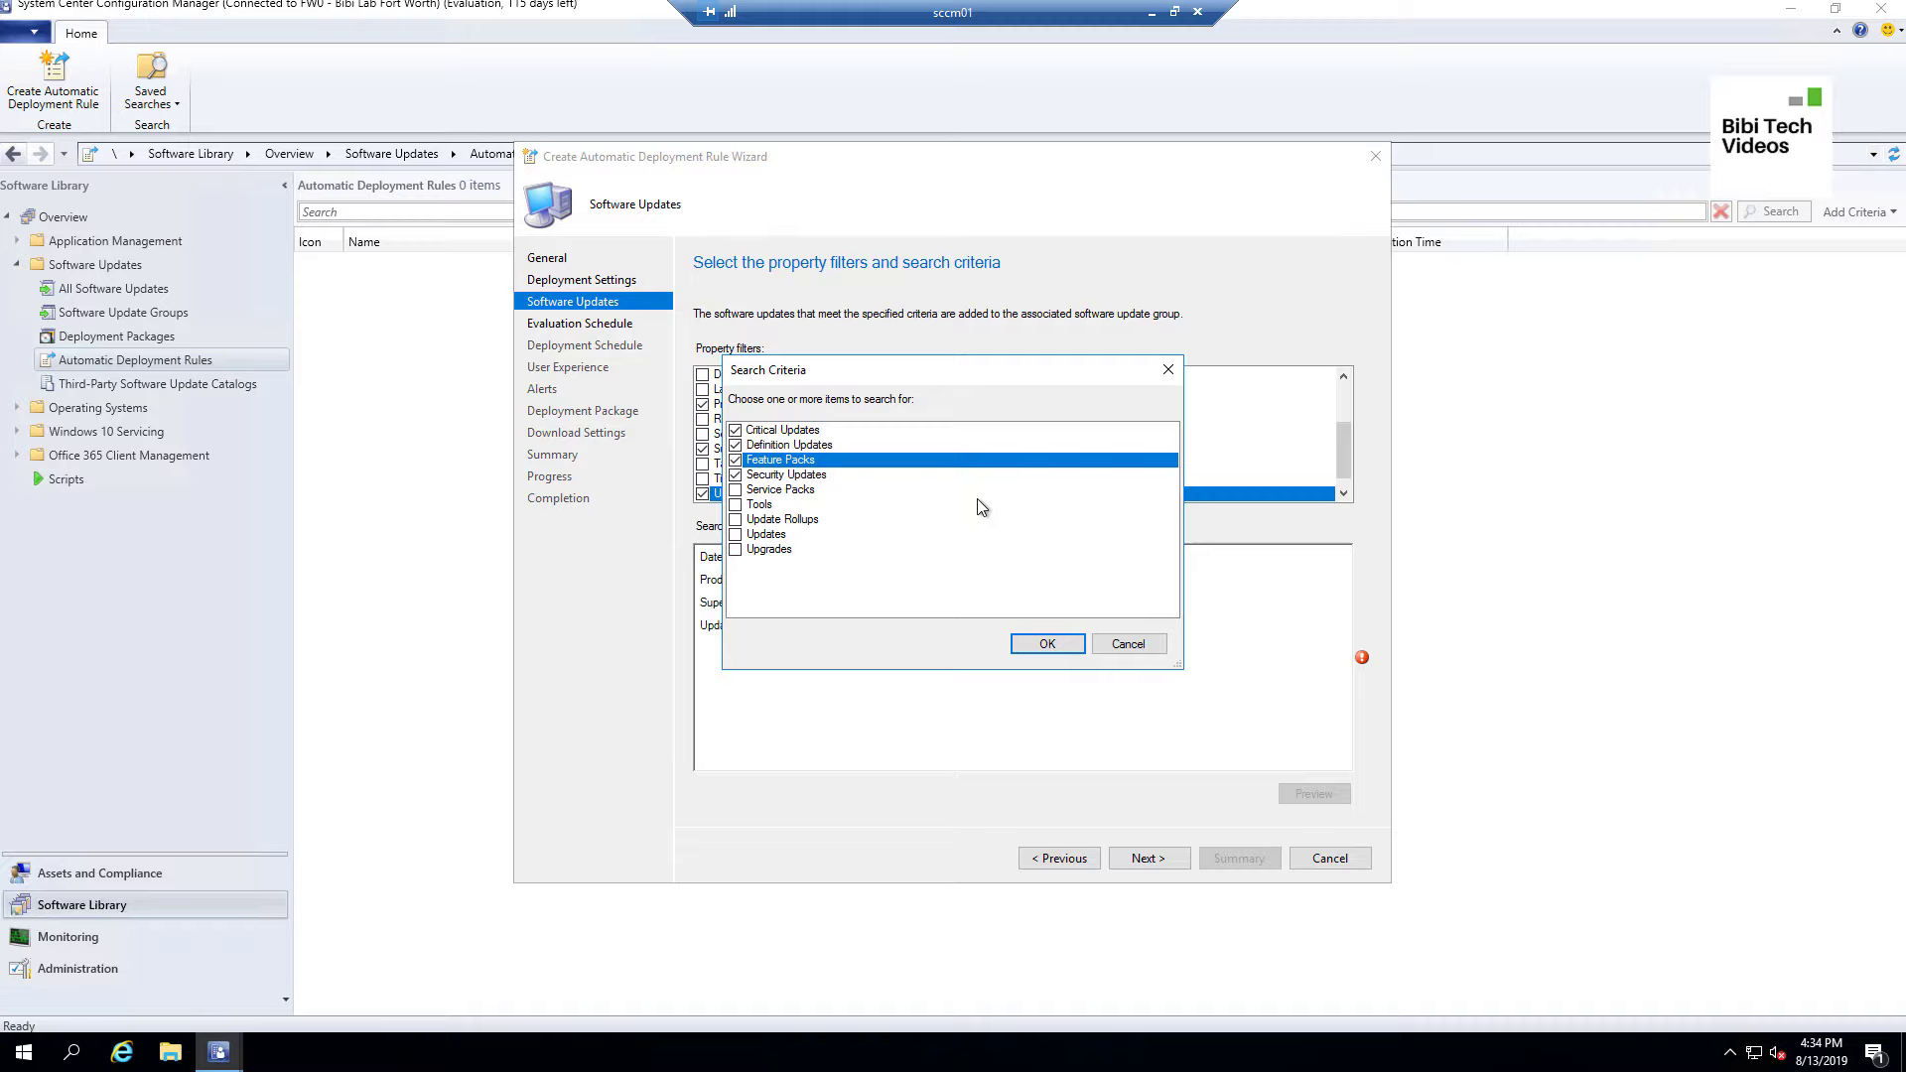
pyautogui.click(762, 492)
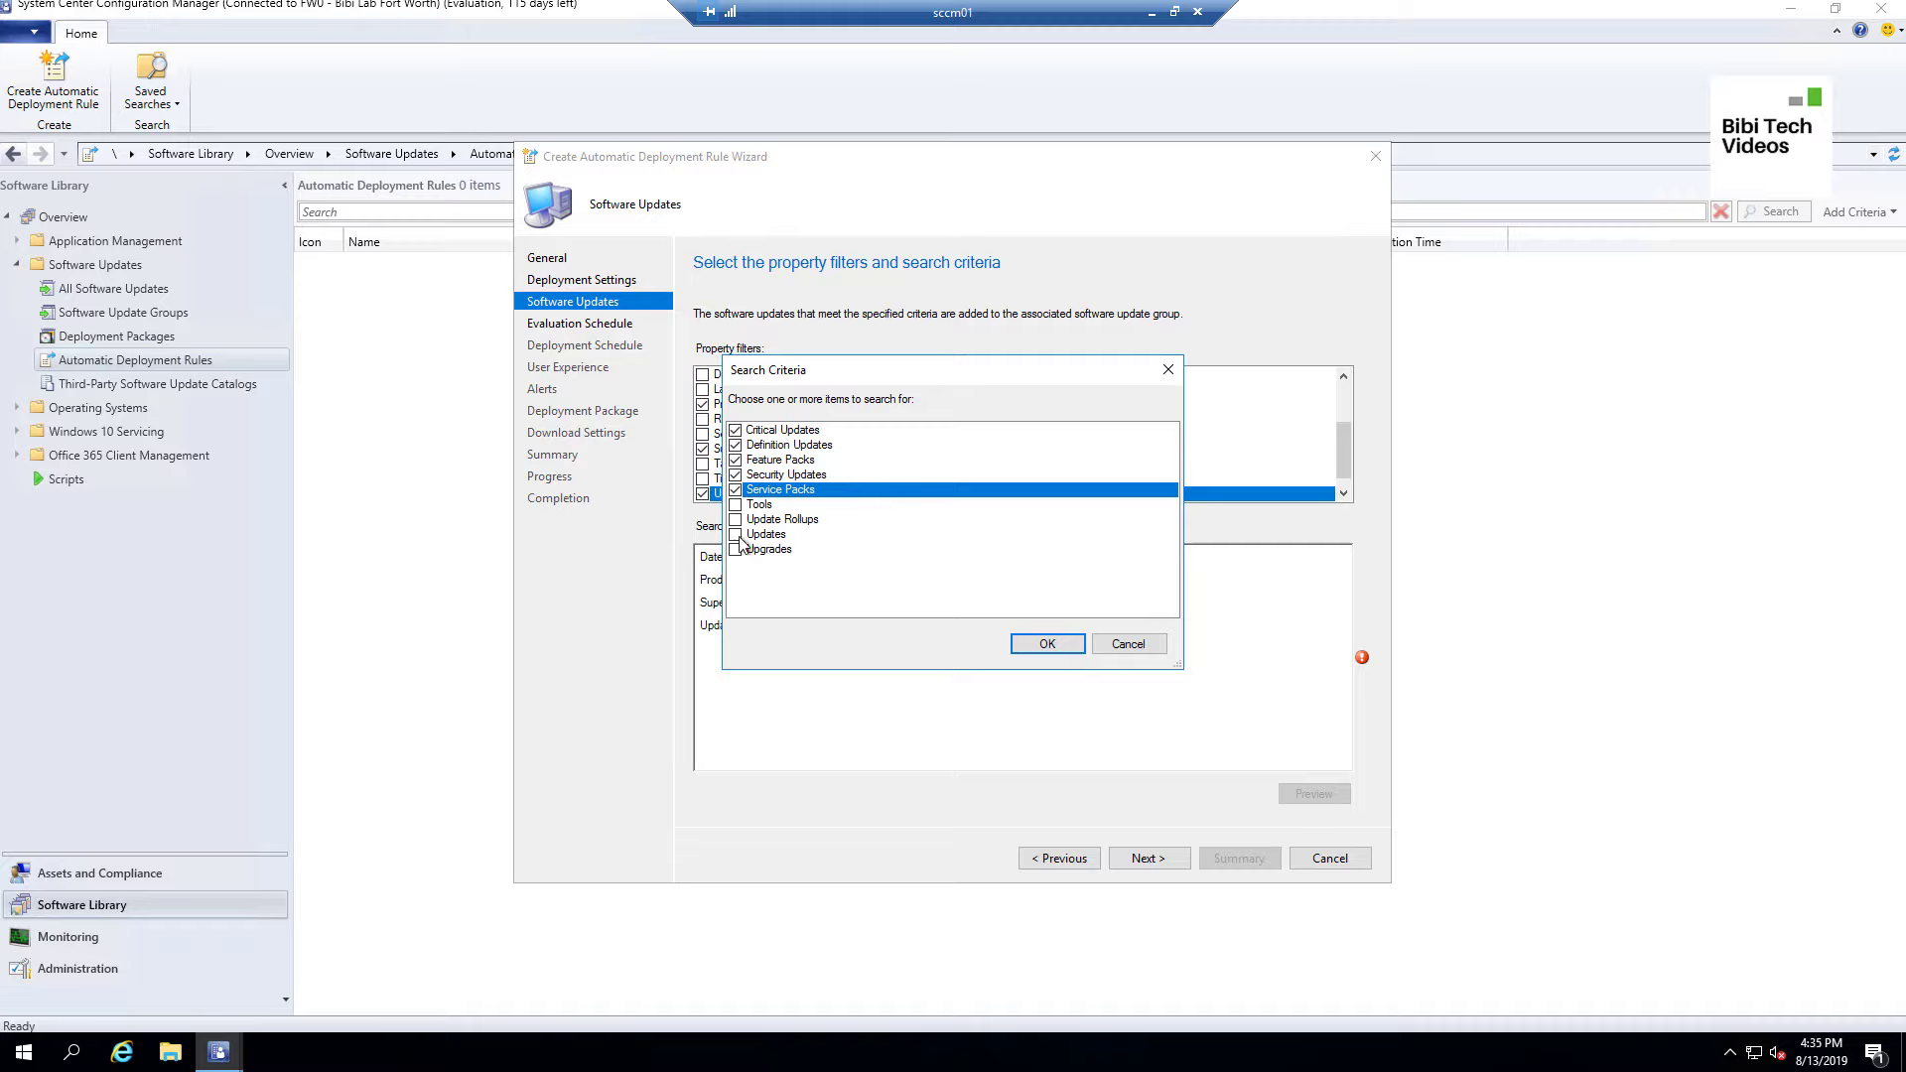
pyautogui.click(736, 535)
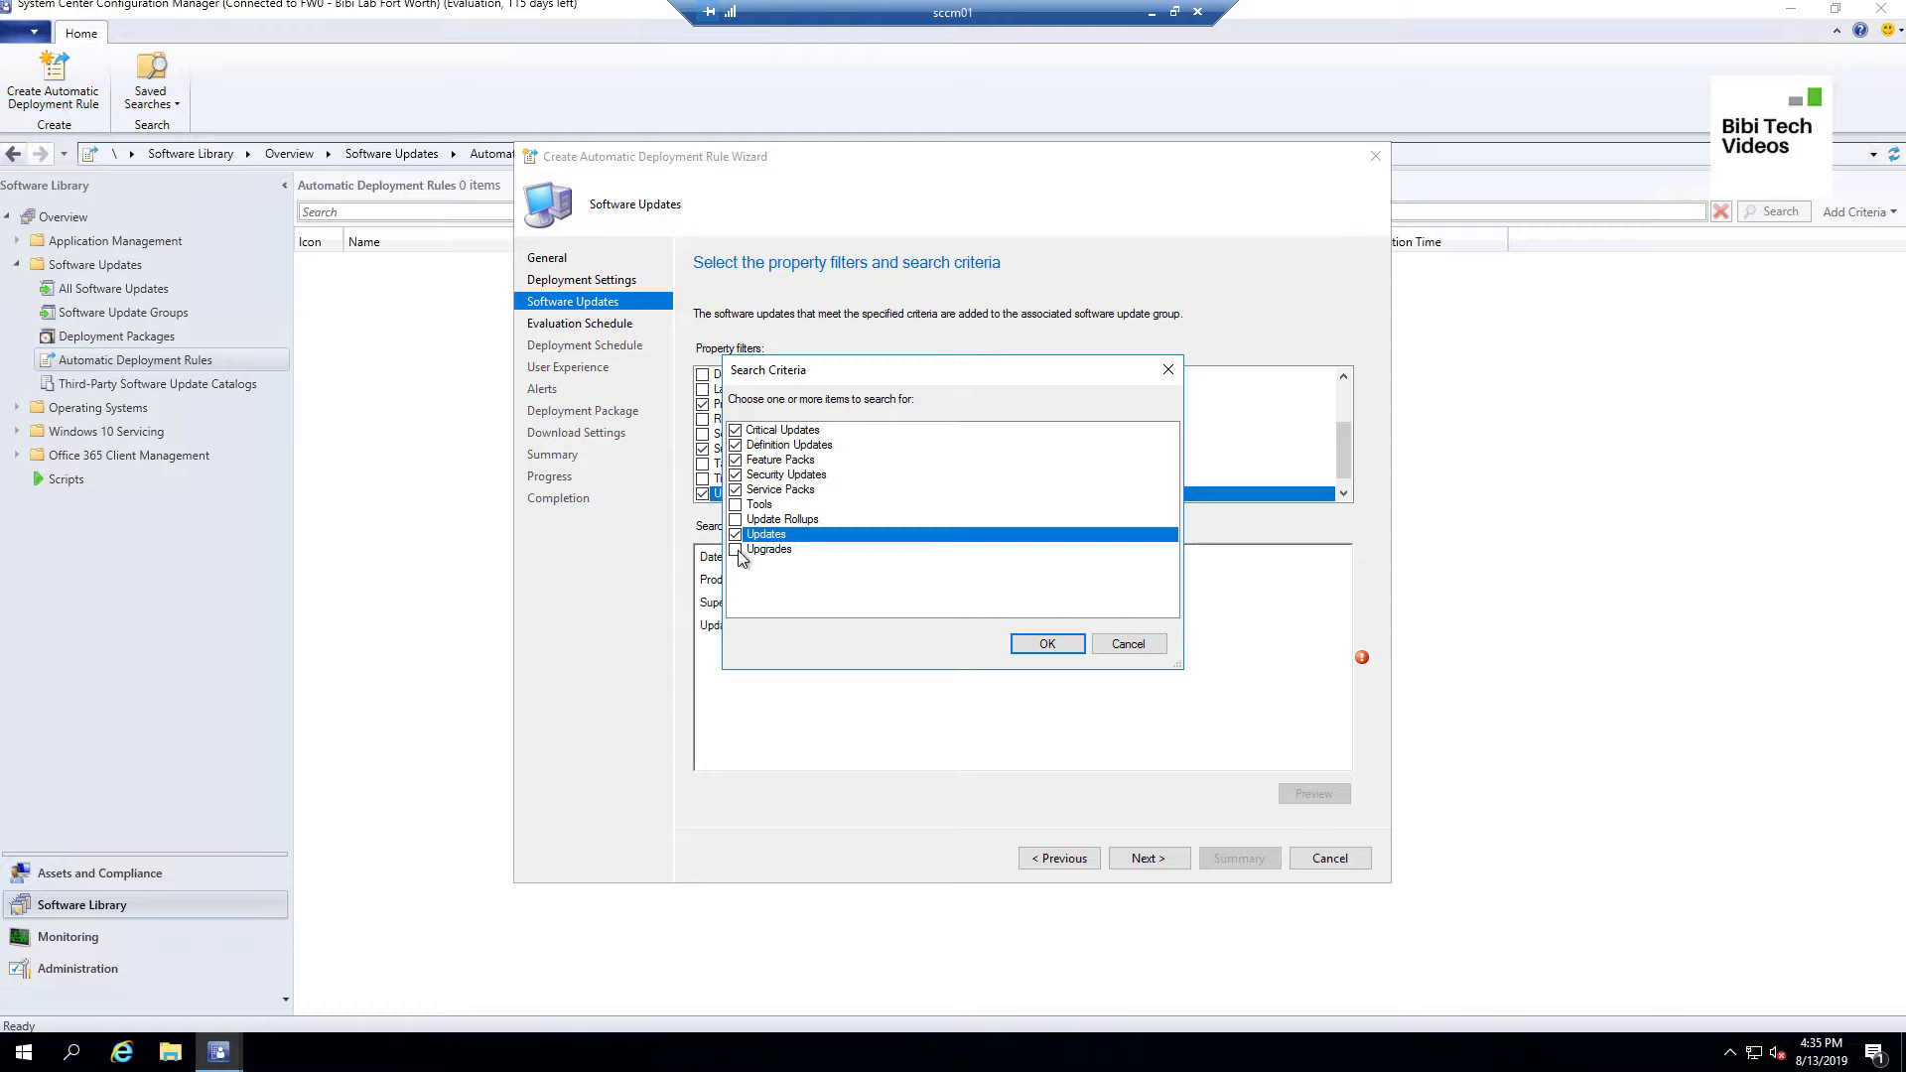
pyautogui.click(735, 520)
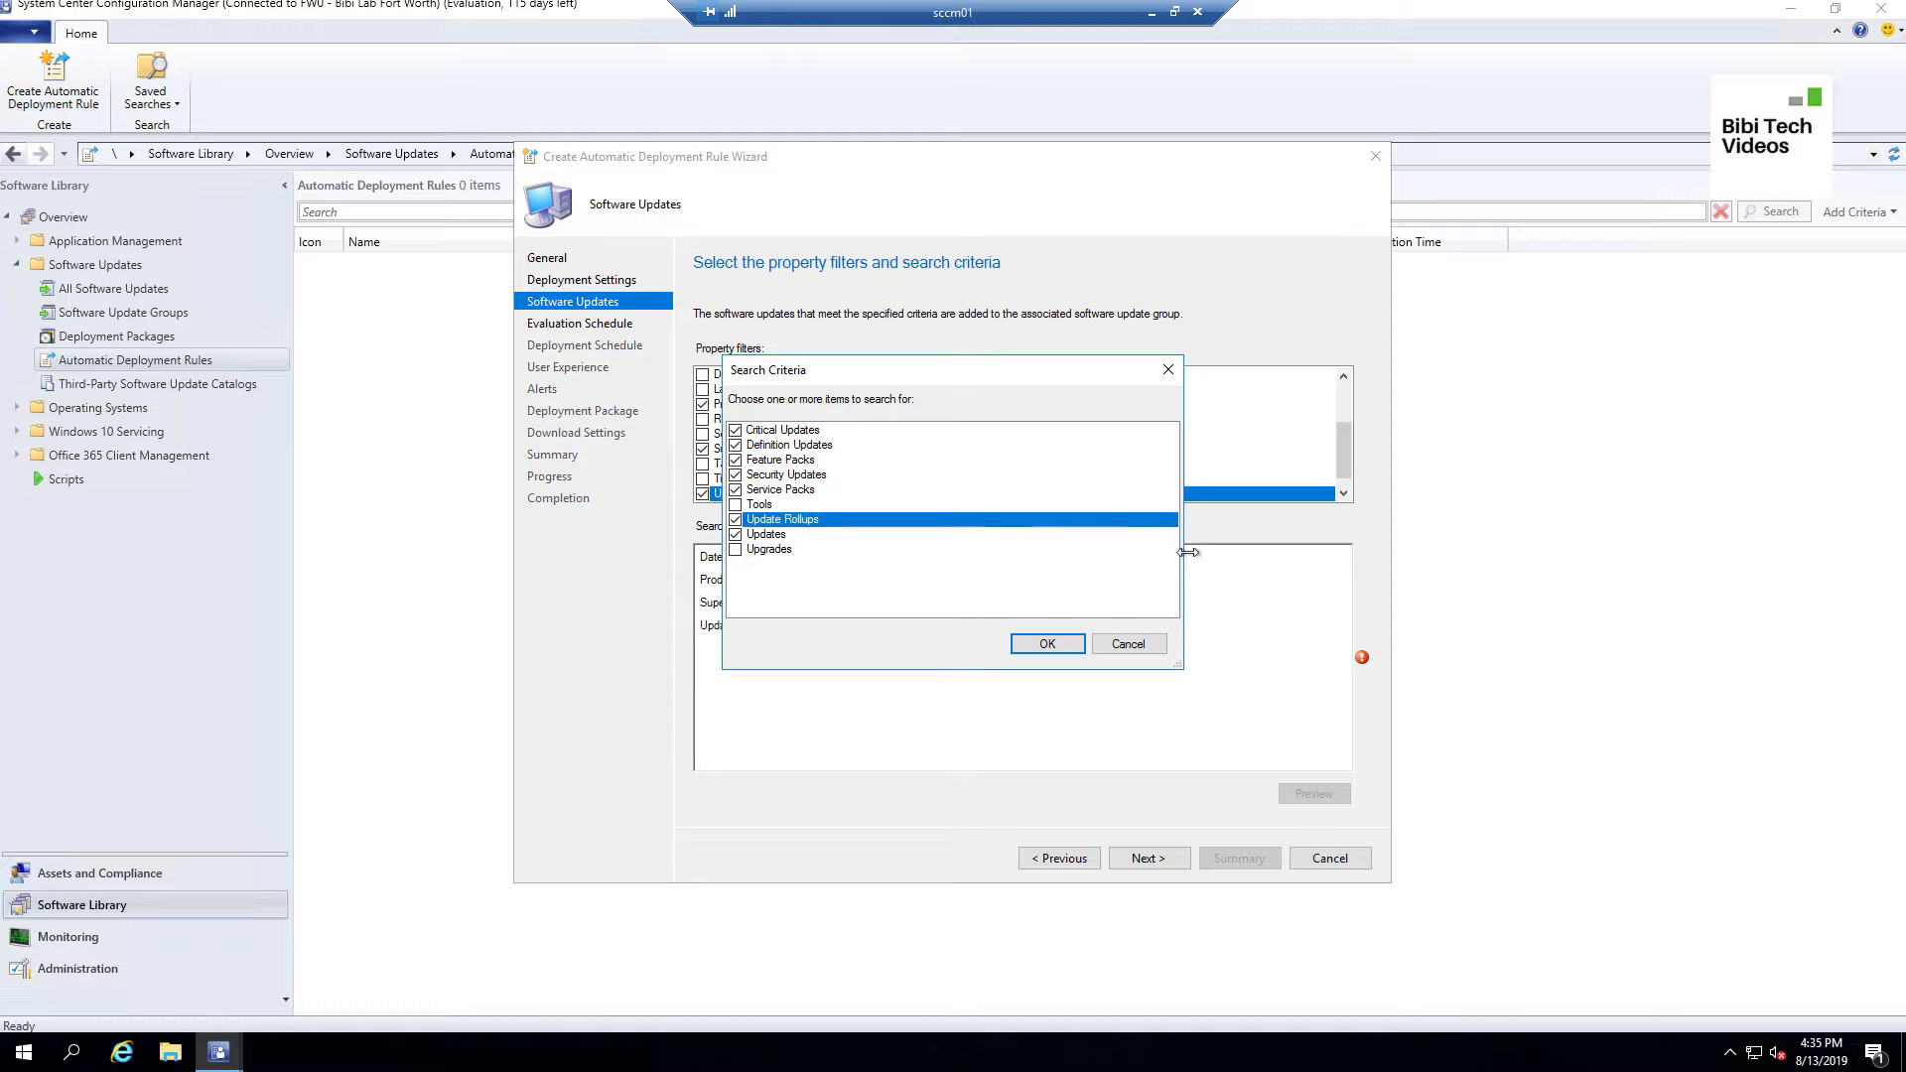
pyautogui.click(1038, 644)
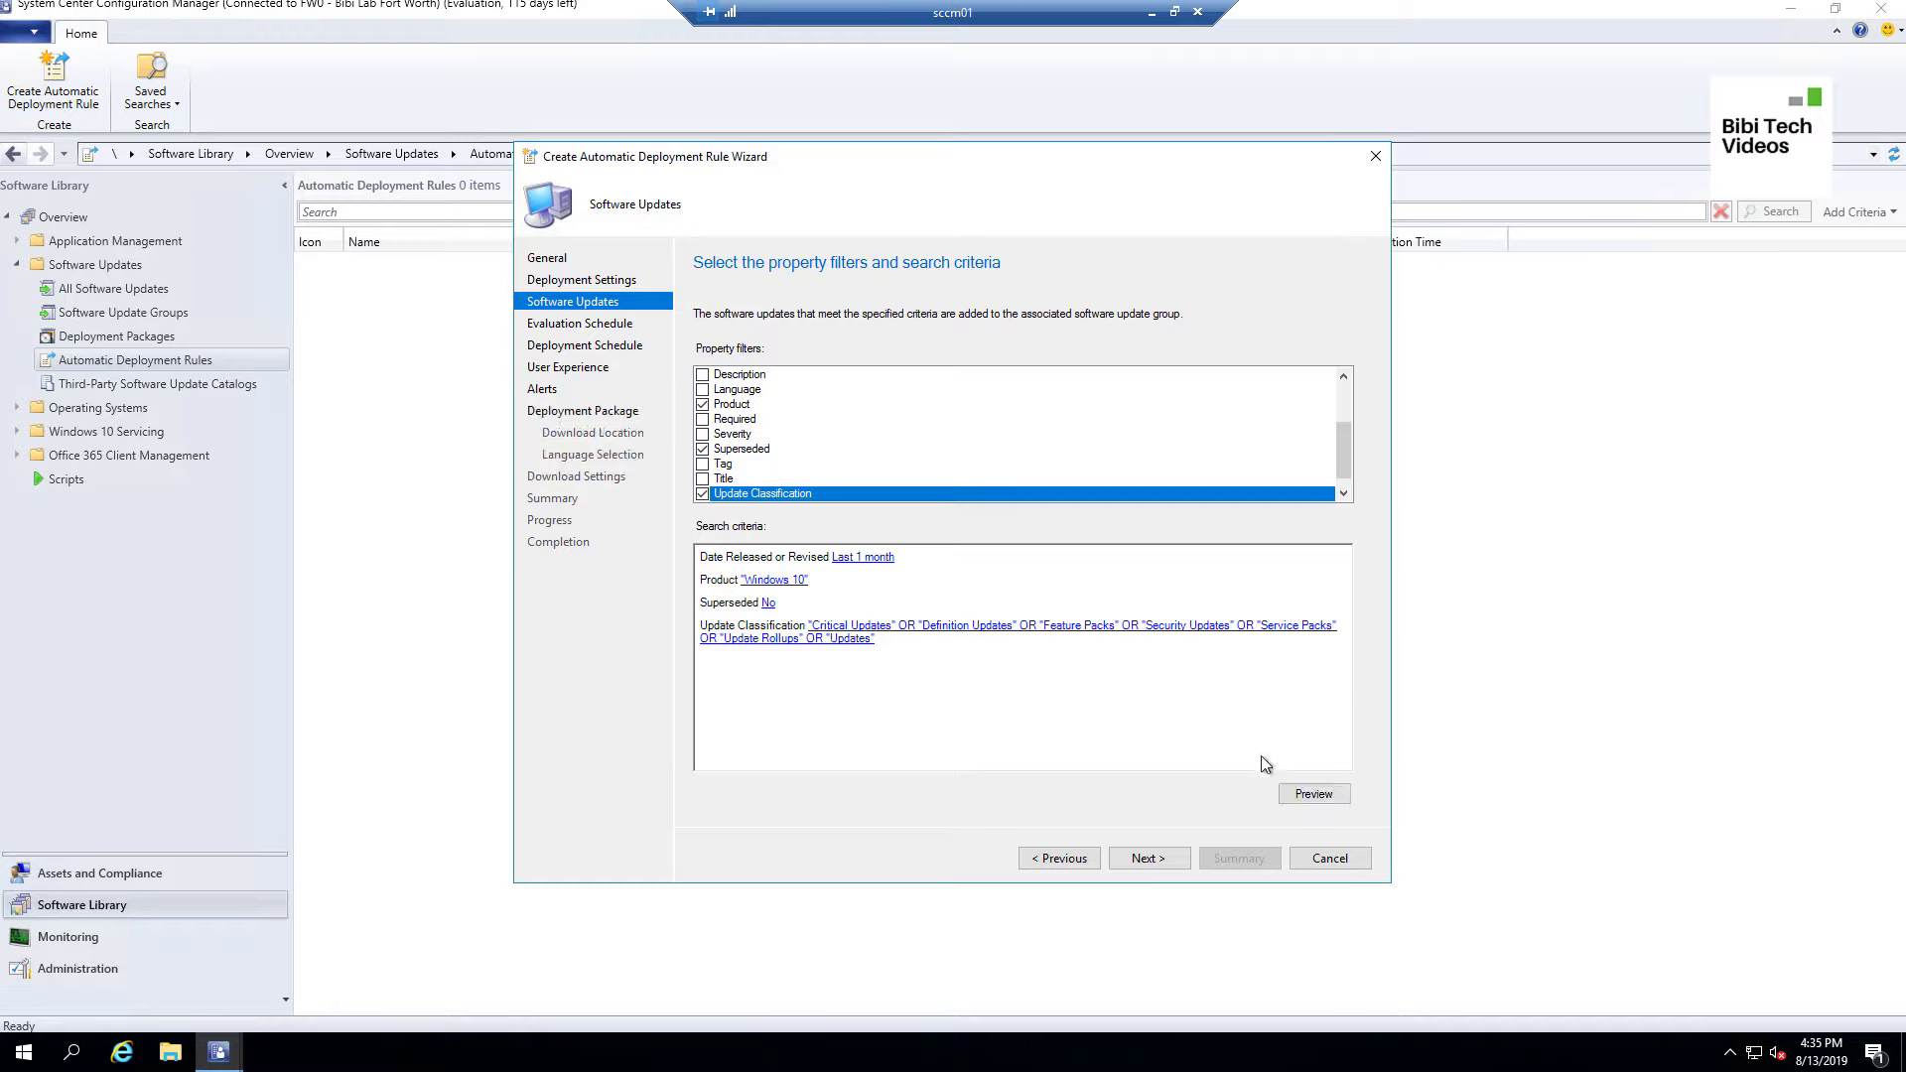
# Preview the updates that match the search criteria, close the preview and proceed to the evaluation schedule.
pyautogui.click(1302, 793)
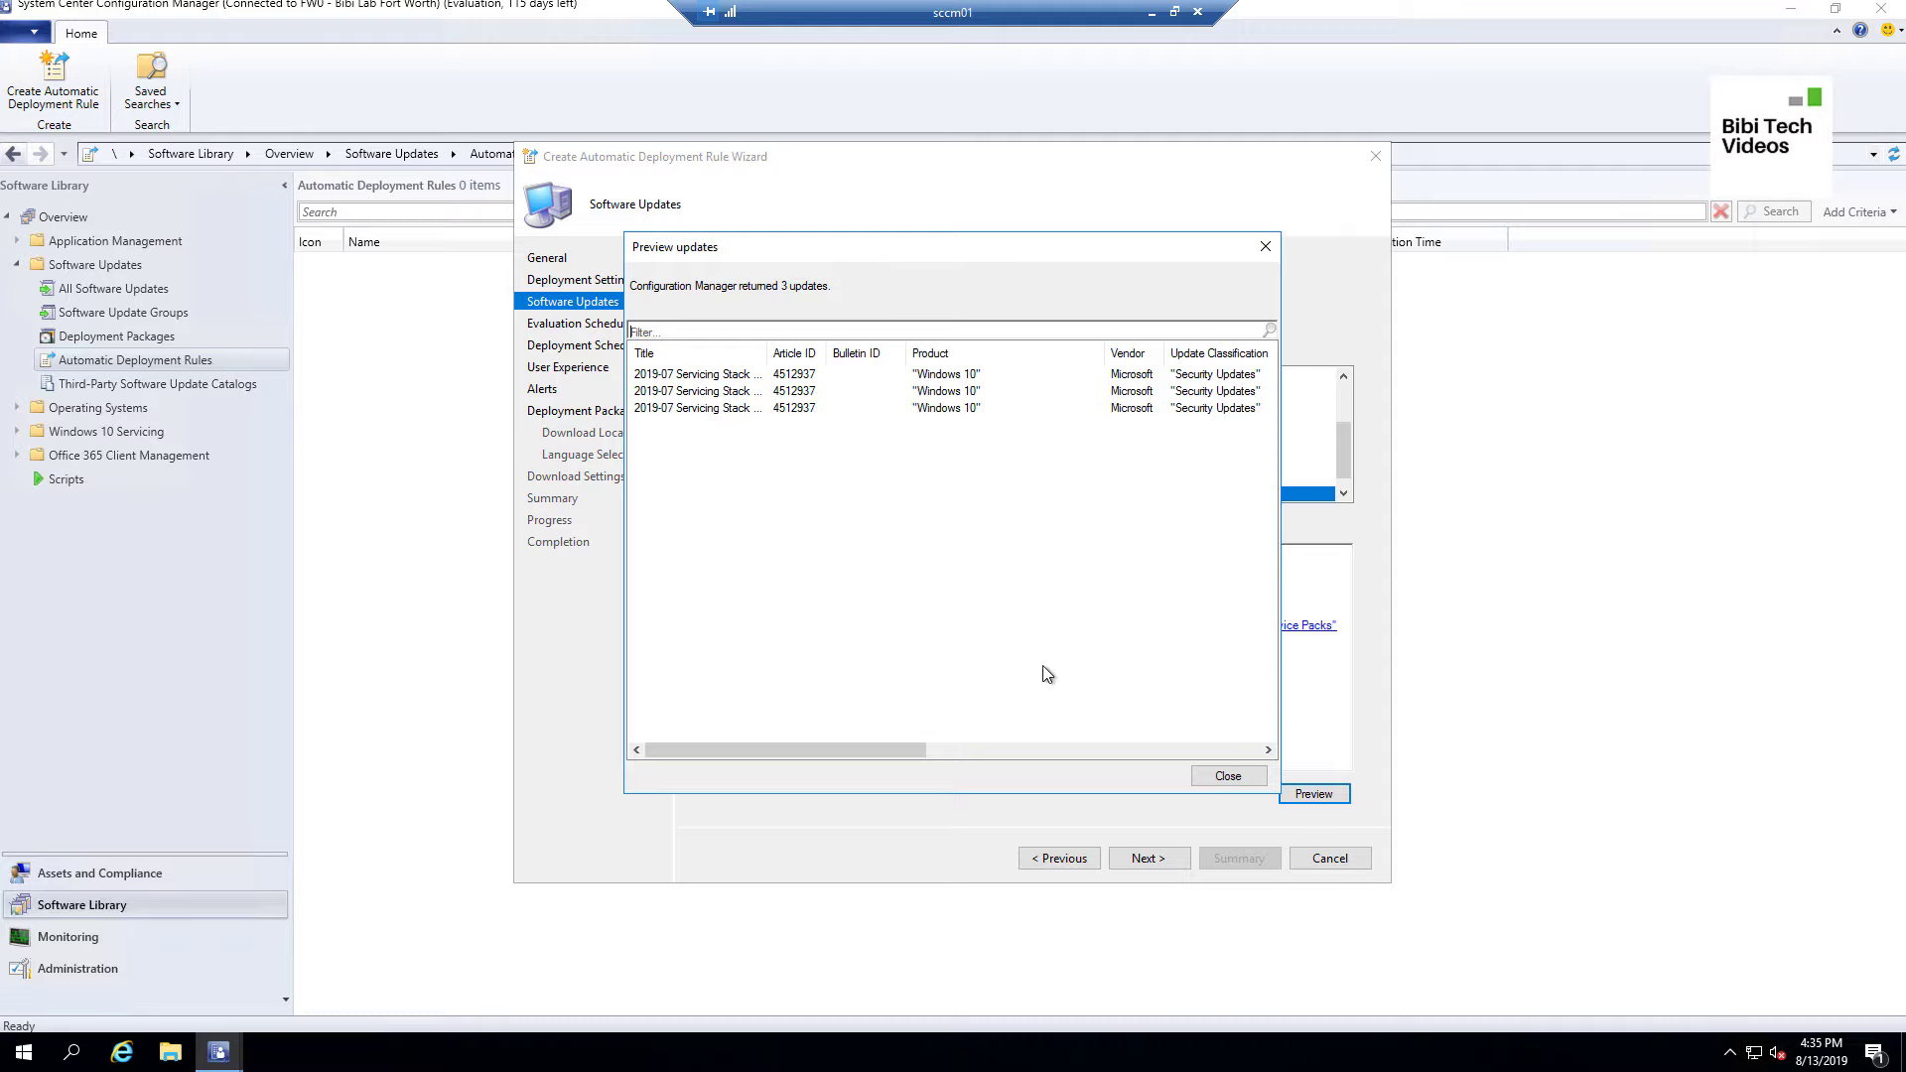
pyautogui.click(1223, 775)
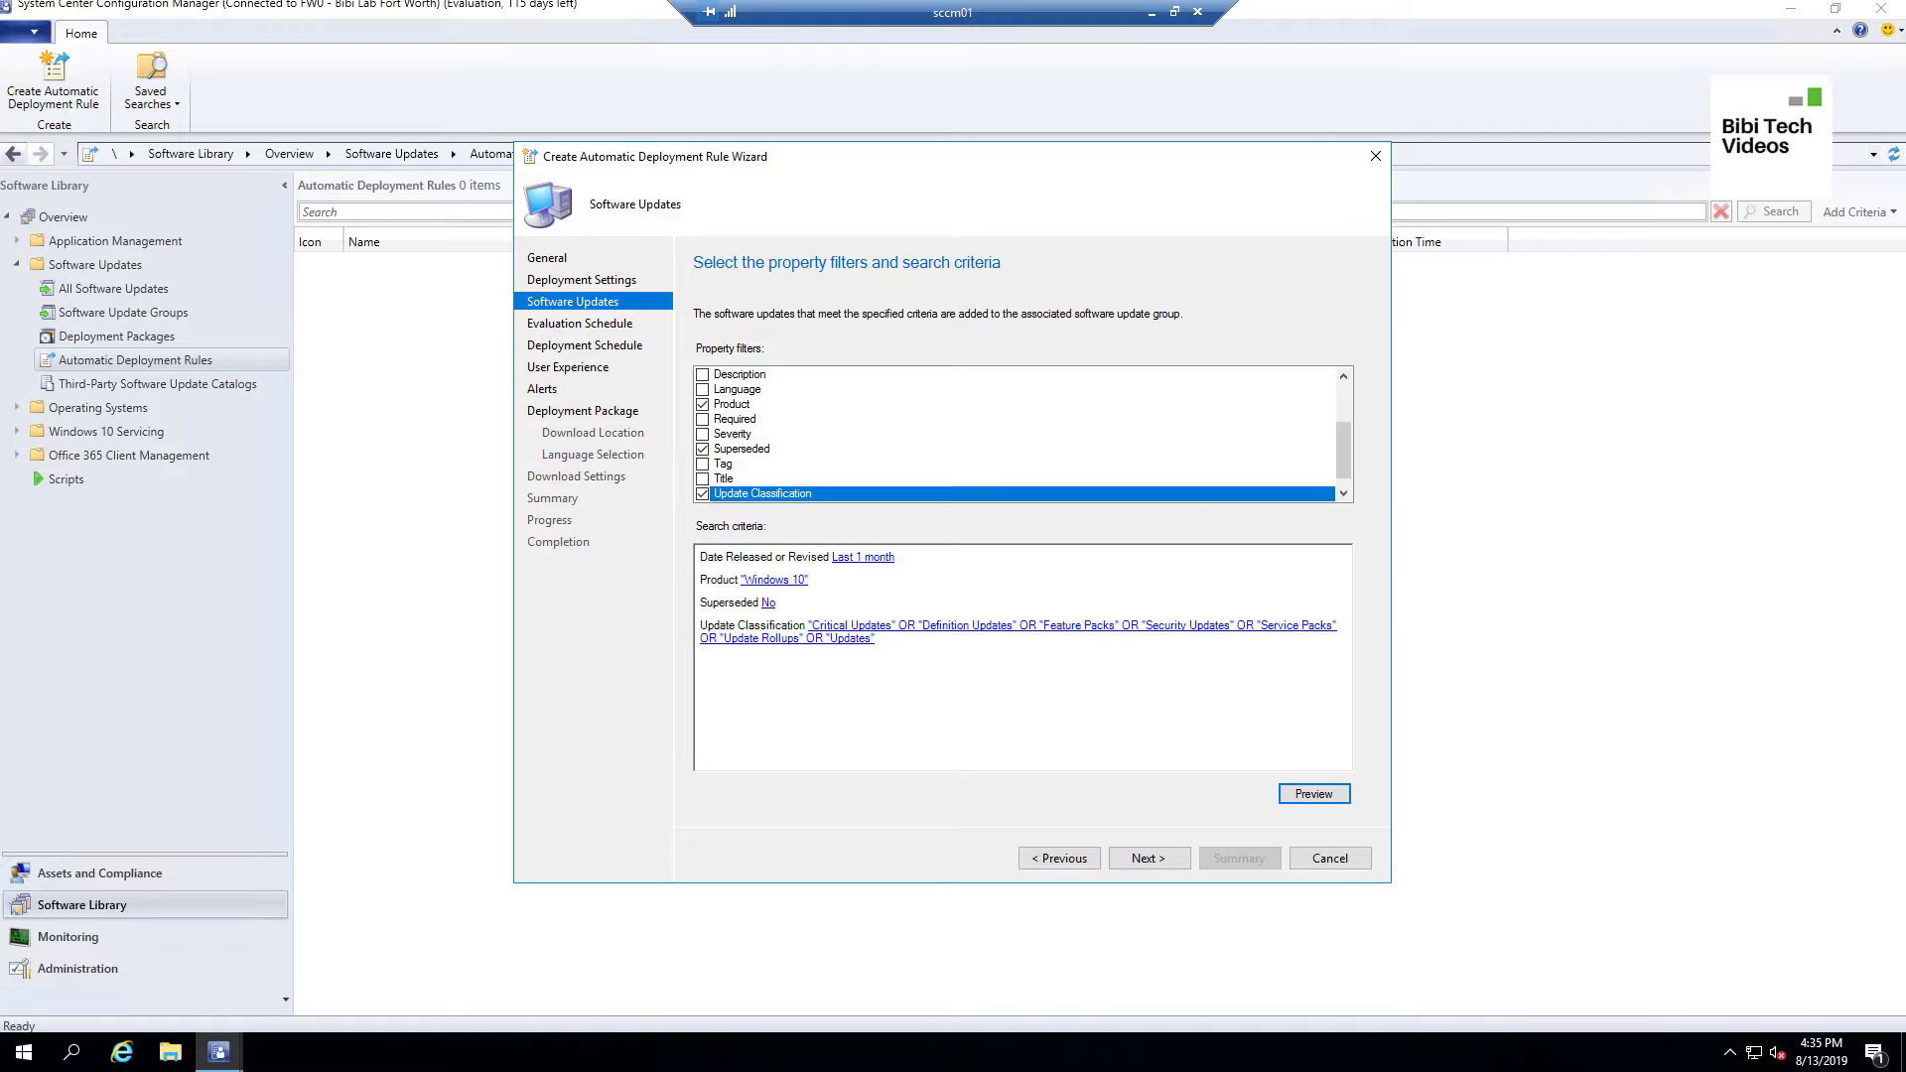
pyautogui.click(1174, 852)
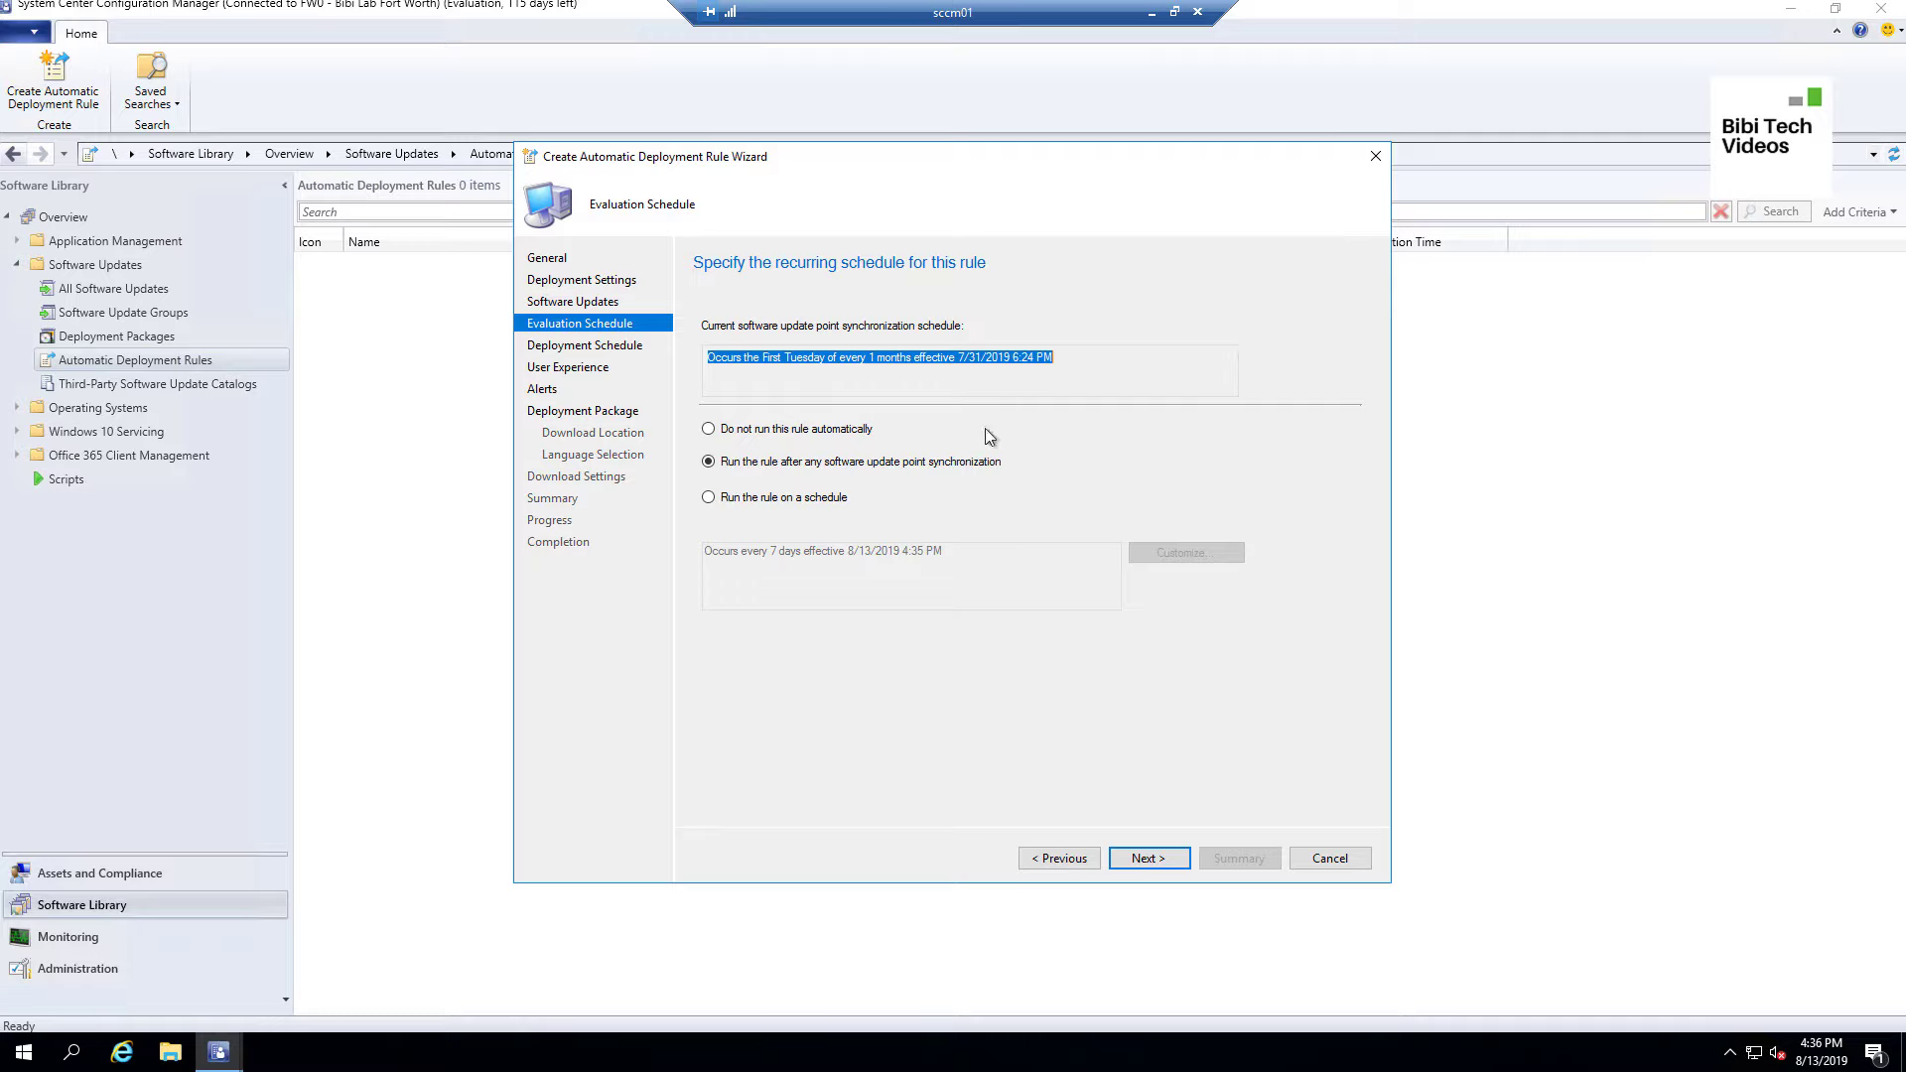
# Schedule the rule to run monthly on the second Tuesday of every 1 month and proceed to the deployment schedule.
pyautogui.click(830, 502)
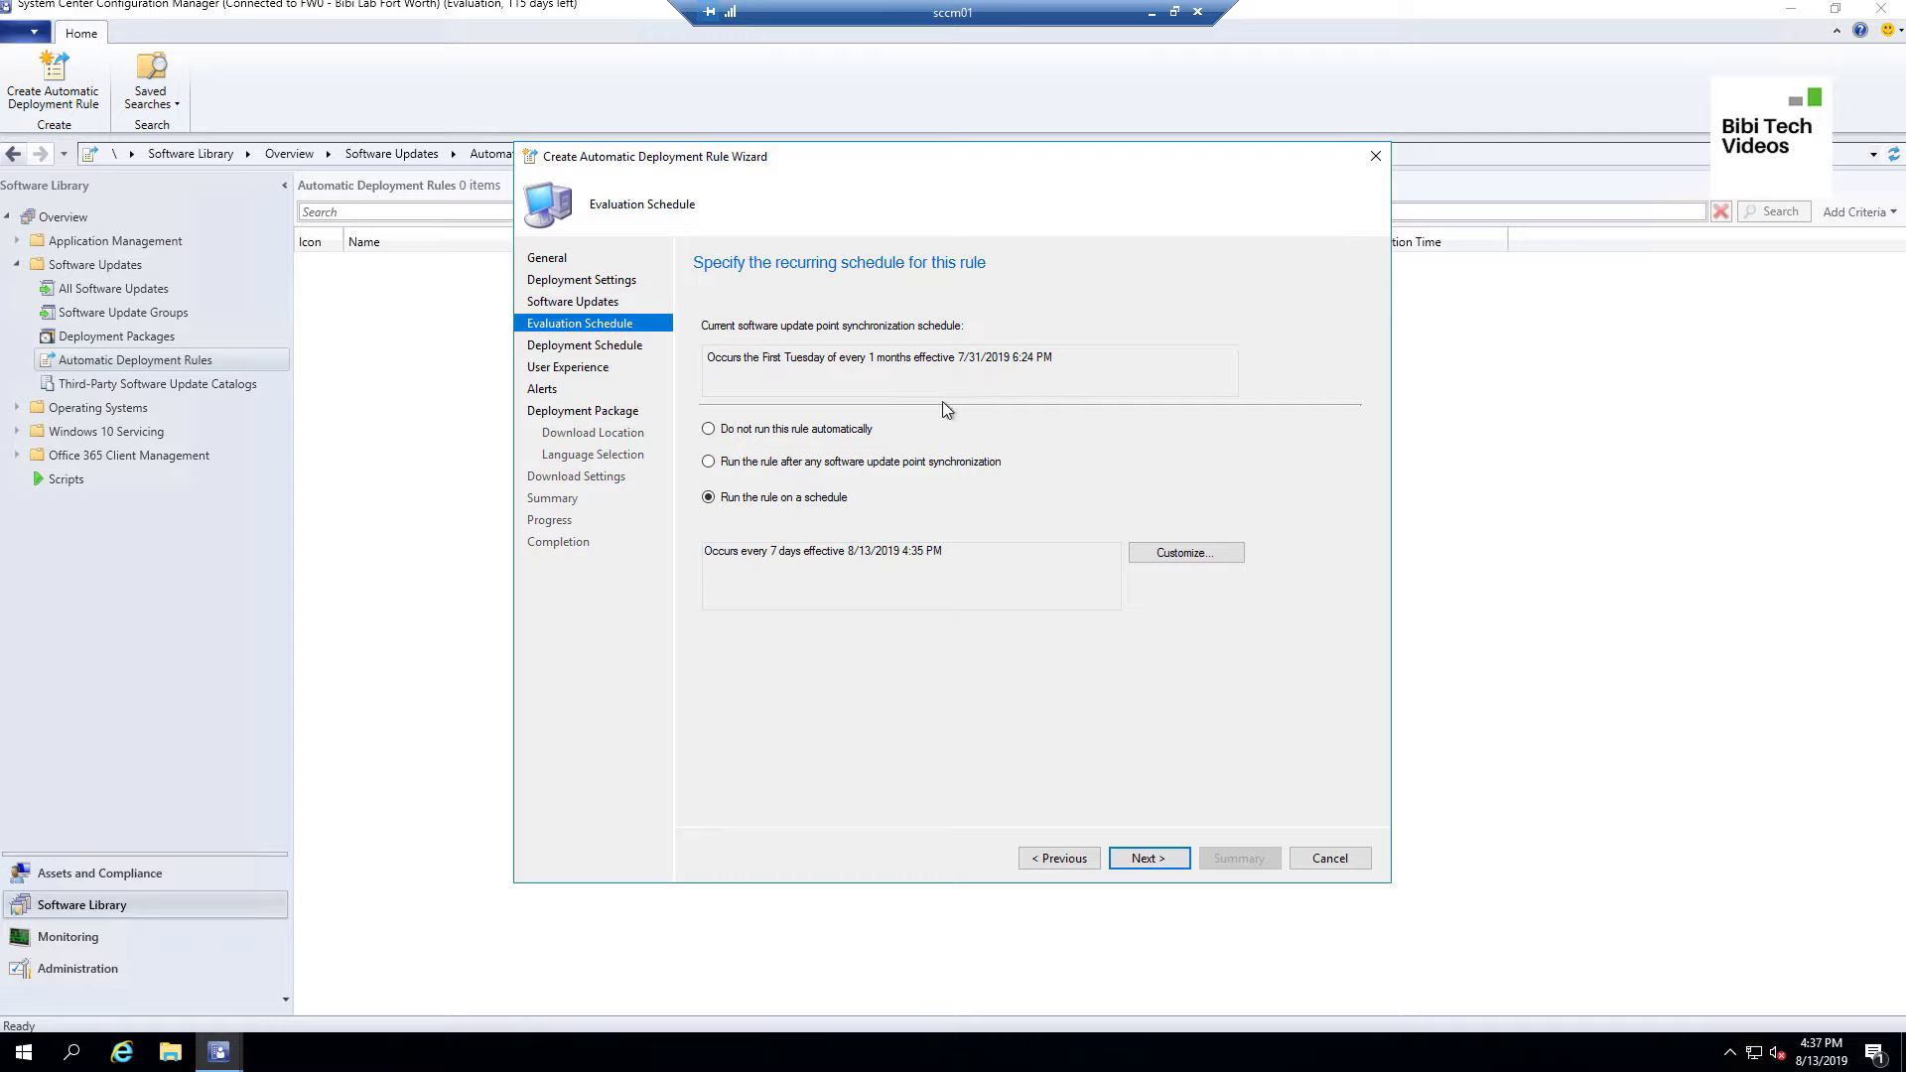
pyautogui.click(1241, 553)
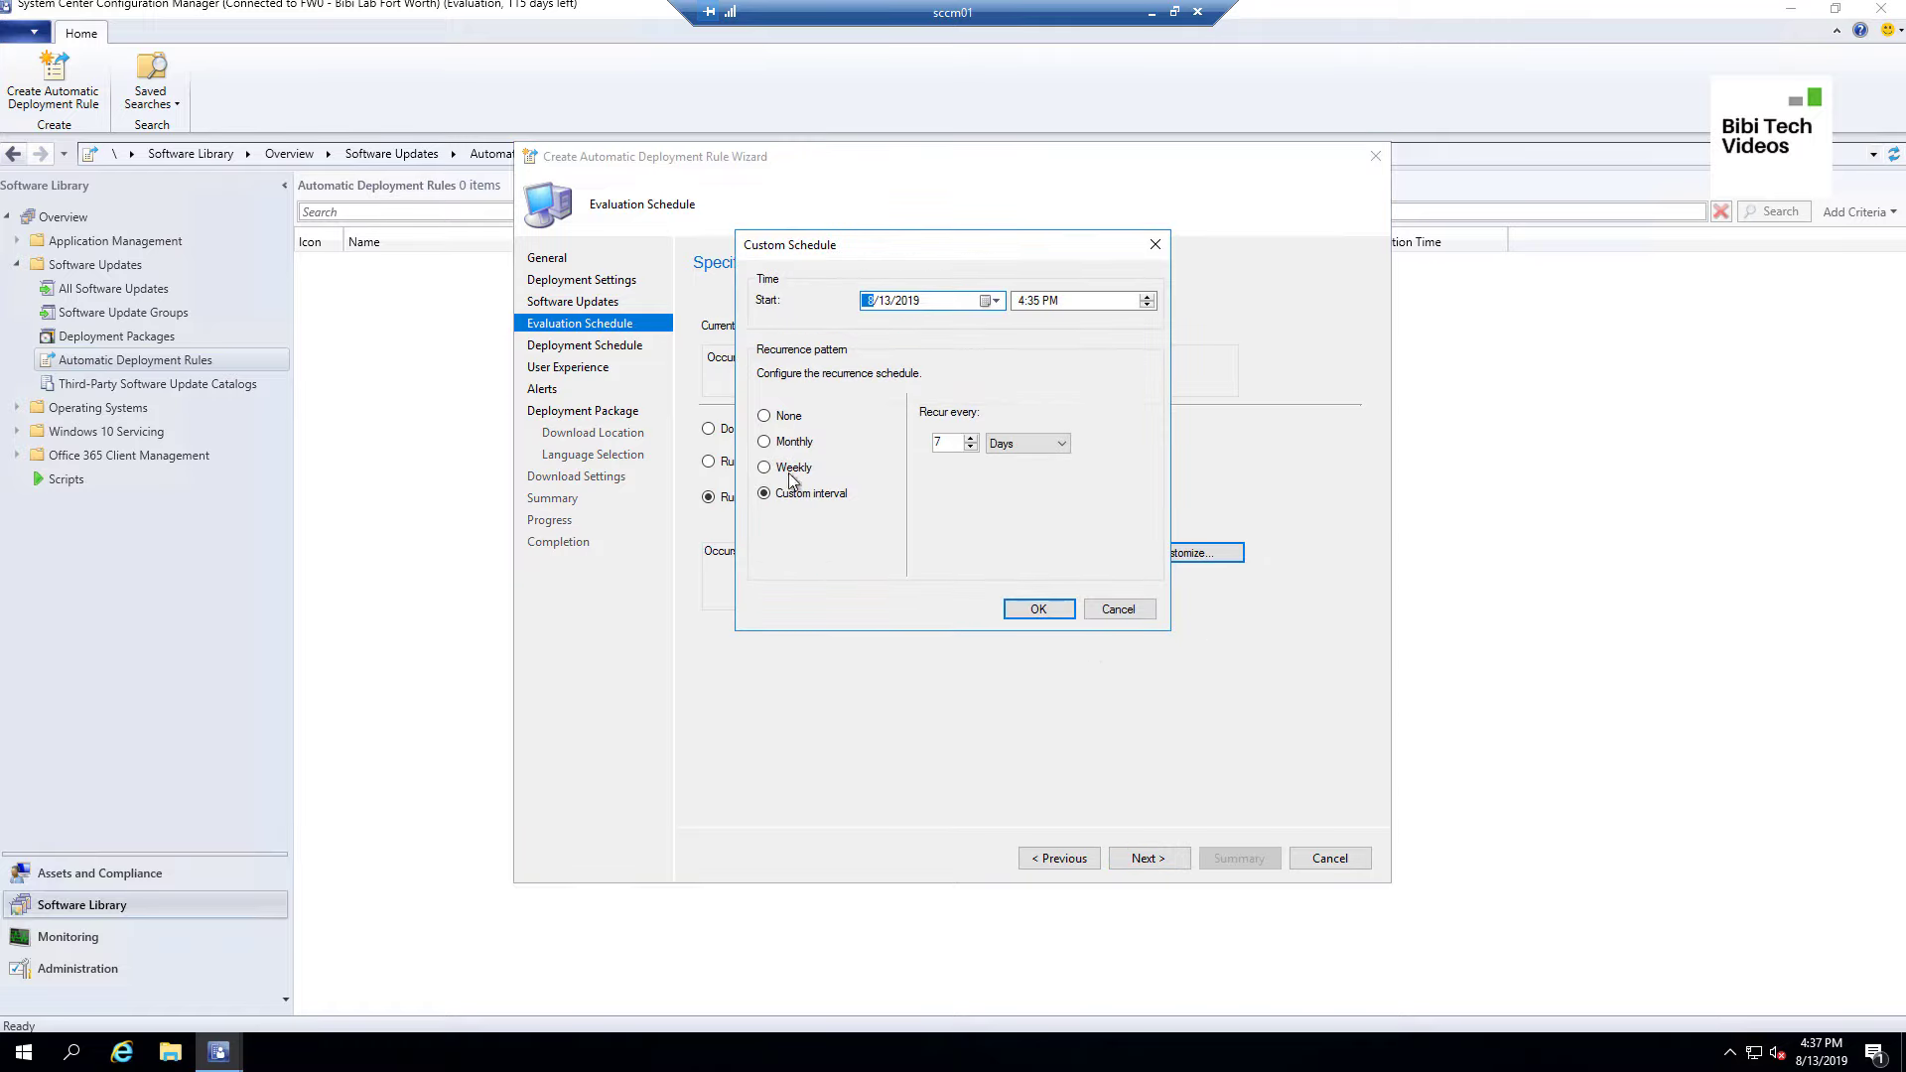
pyautogui.click(801, 443)
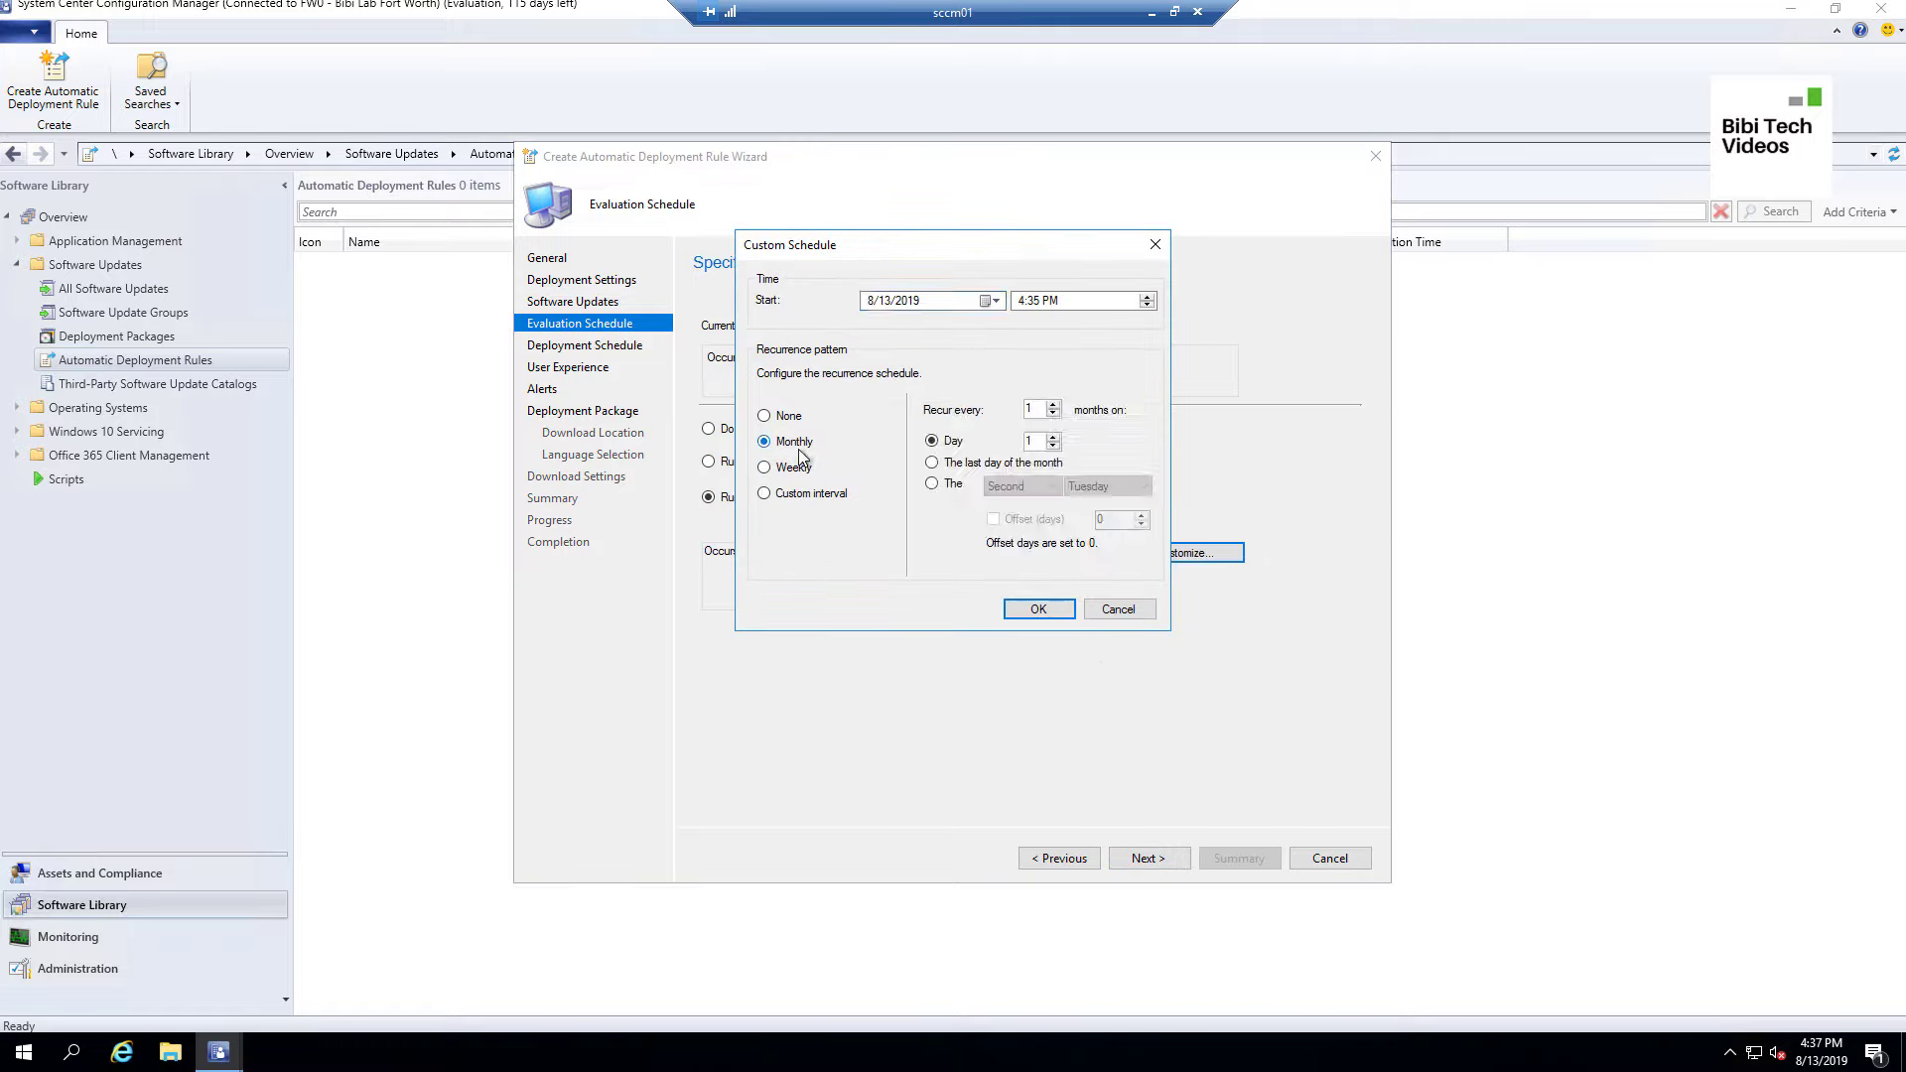
pyautogui.click(961, 485)
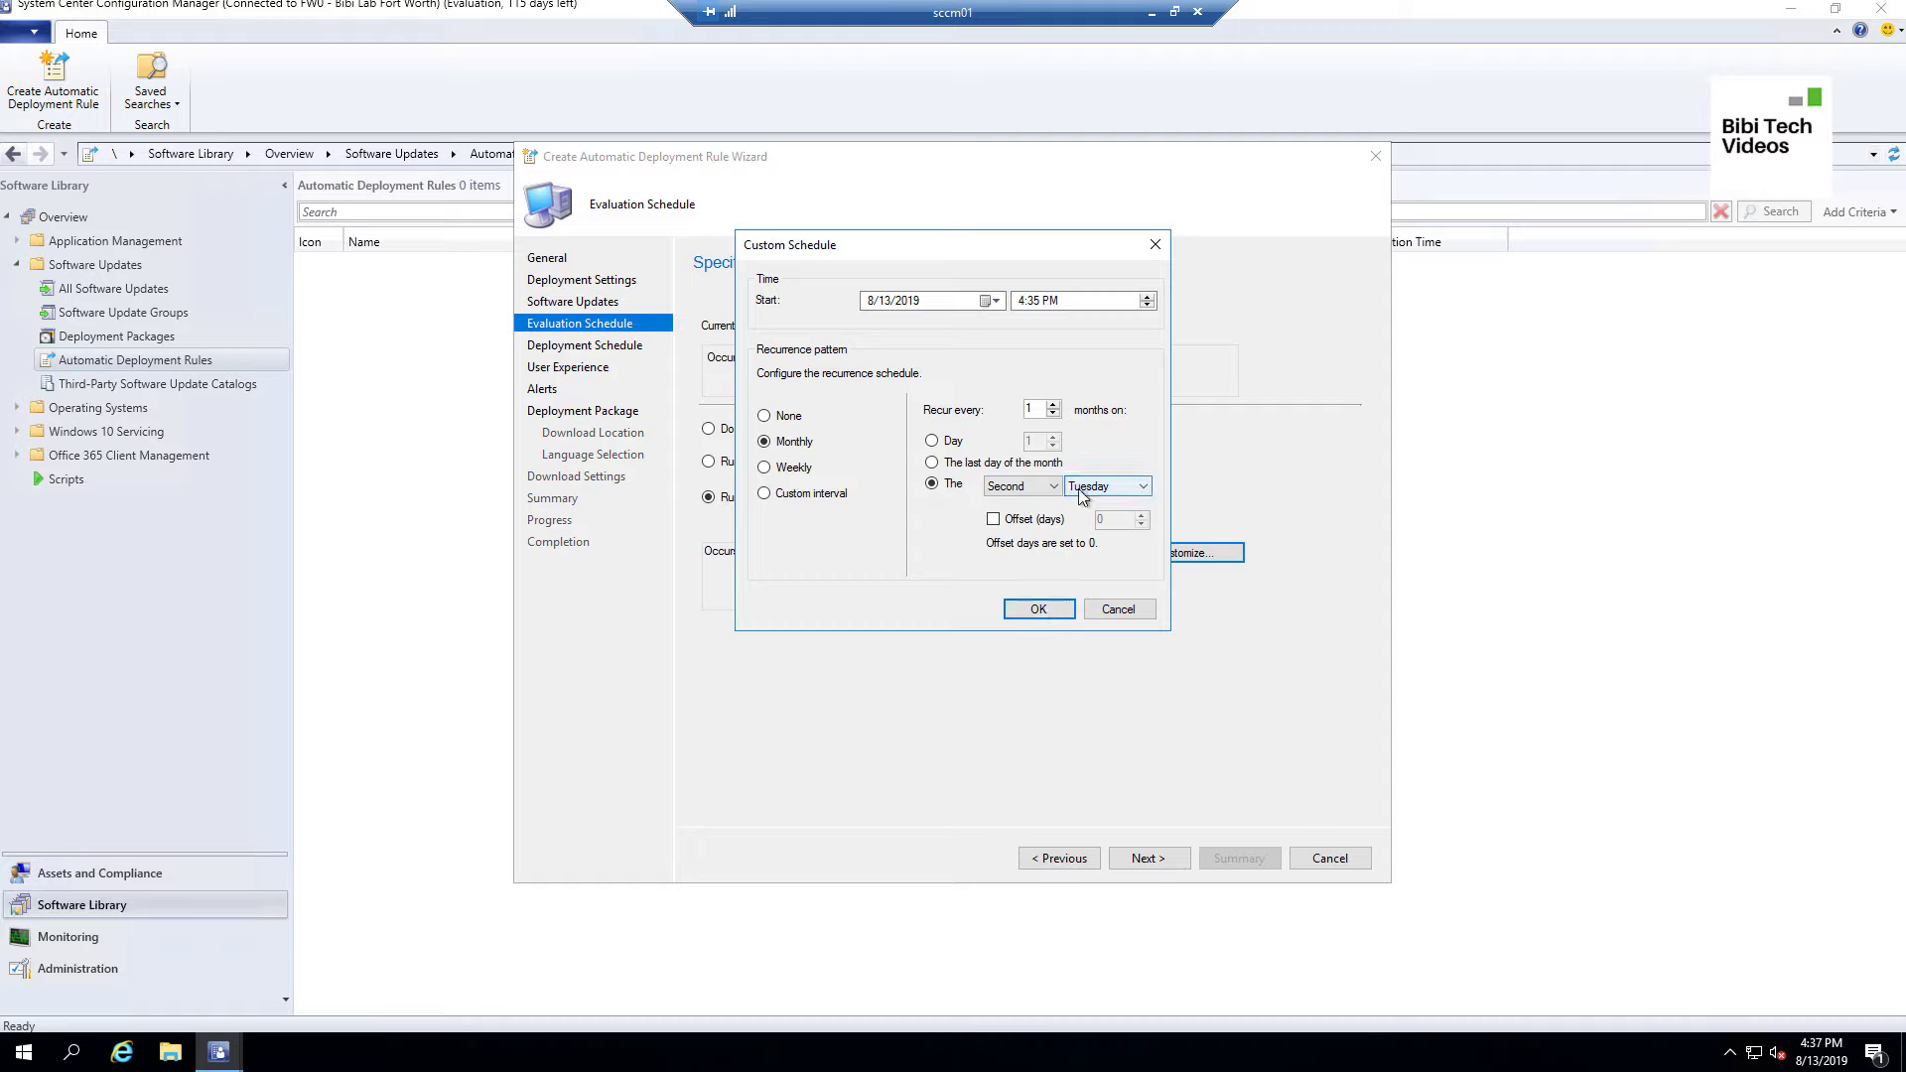
pyautogui.click(1049, 617)
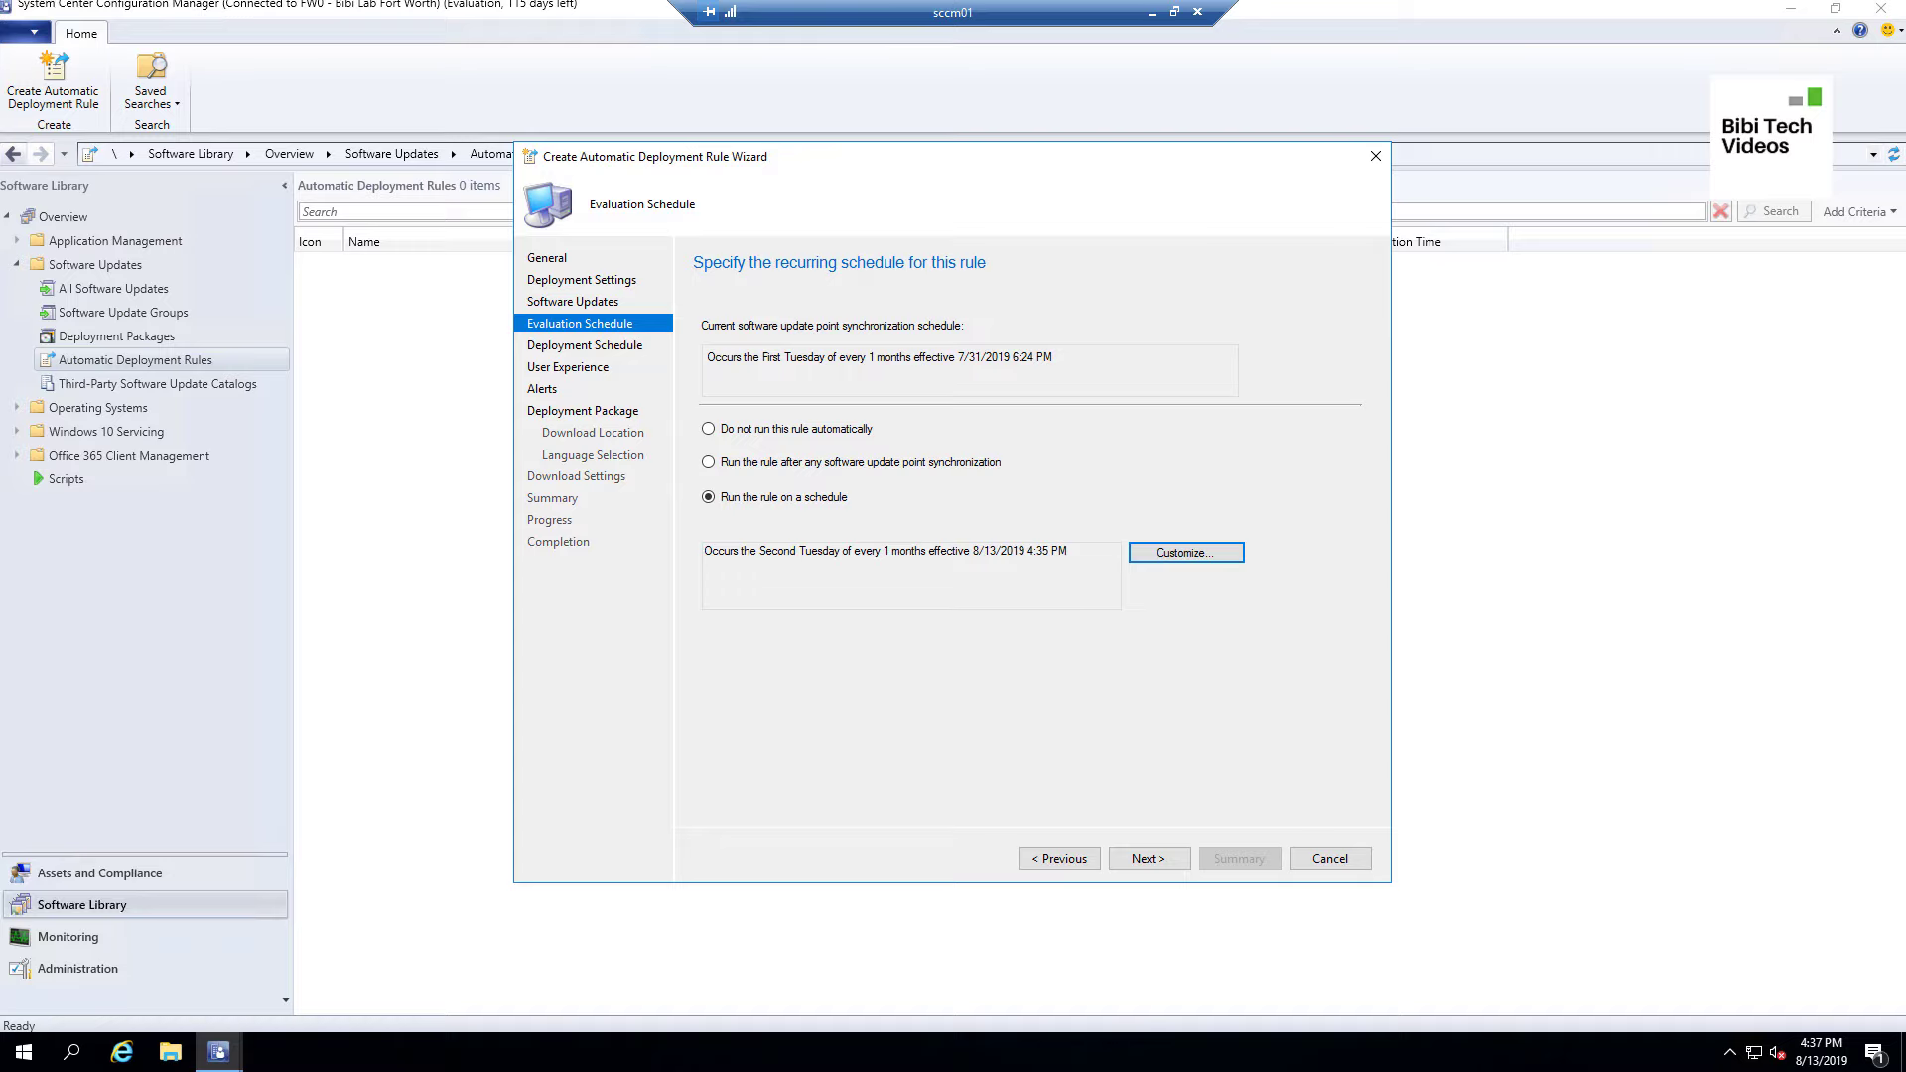
pyautogui.click(1151, 858)
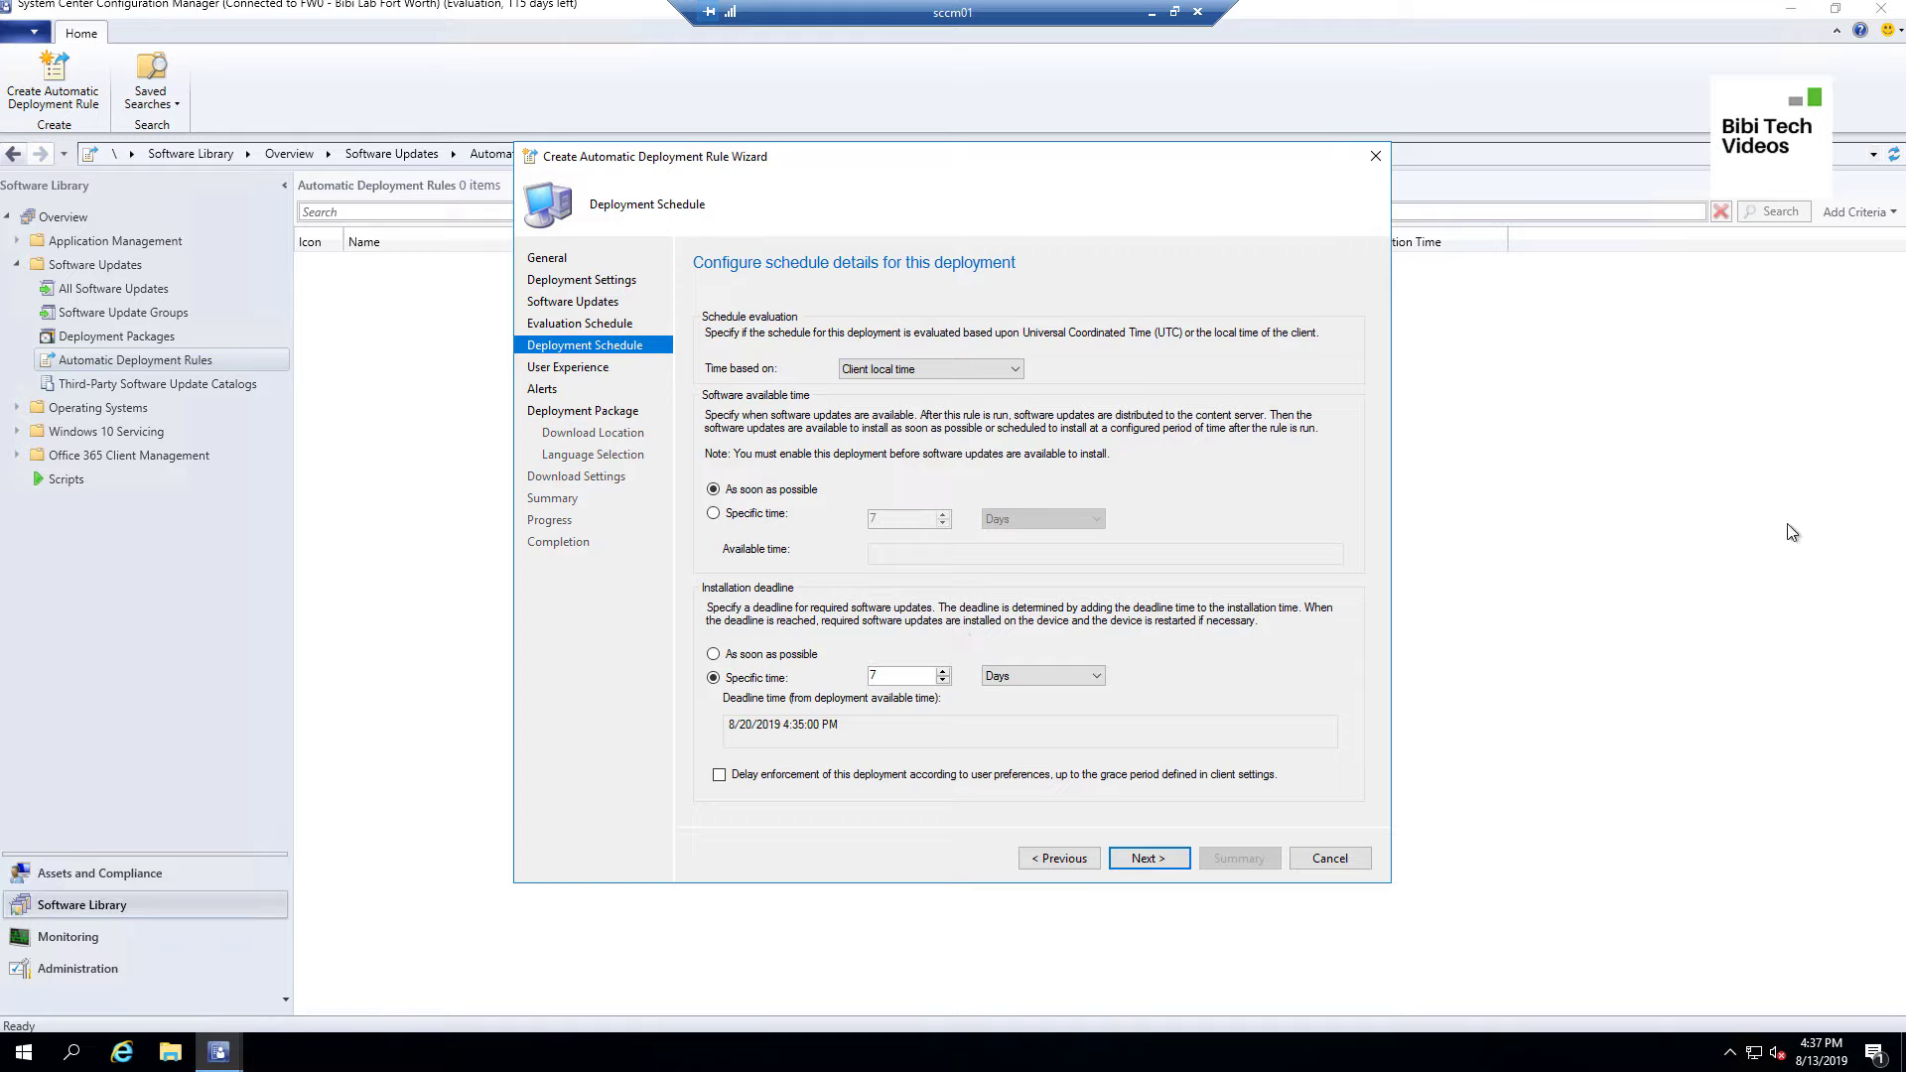
# Set the installation deadline to As soon as possible and user notifications to "Display in Software Center and show all notifications".
pyautogui.click(781, 657)
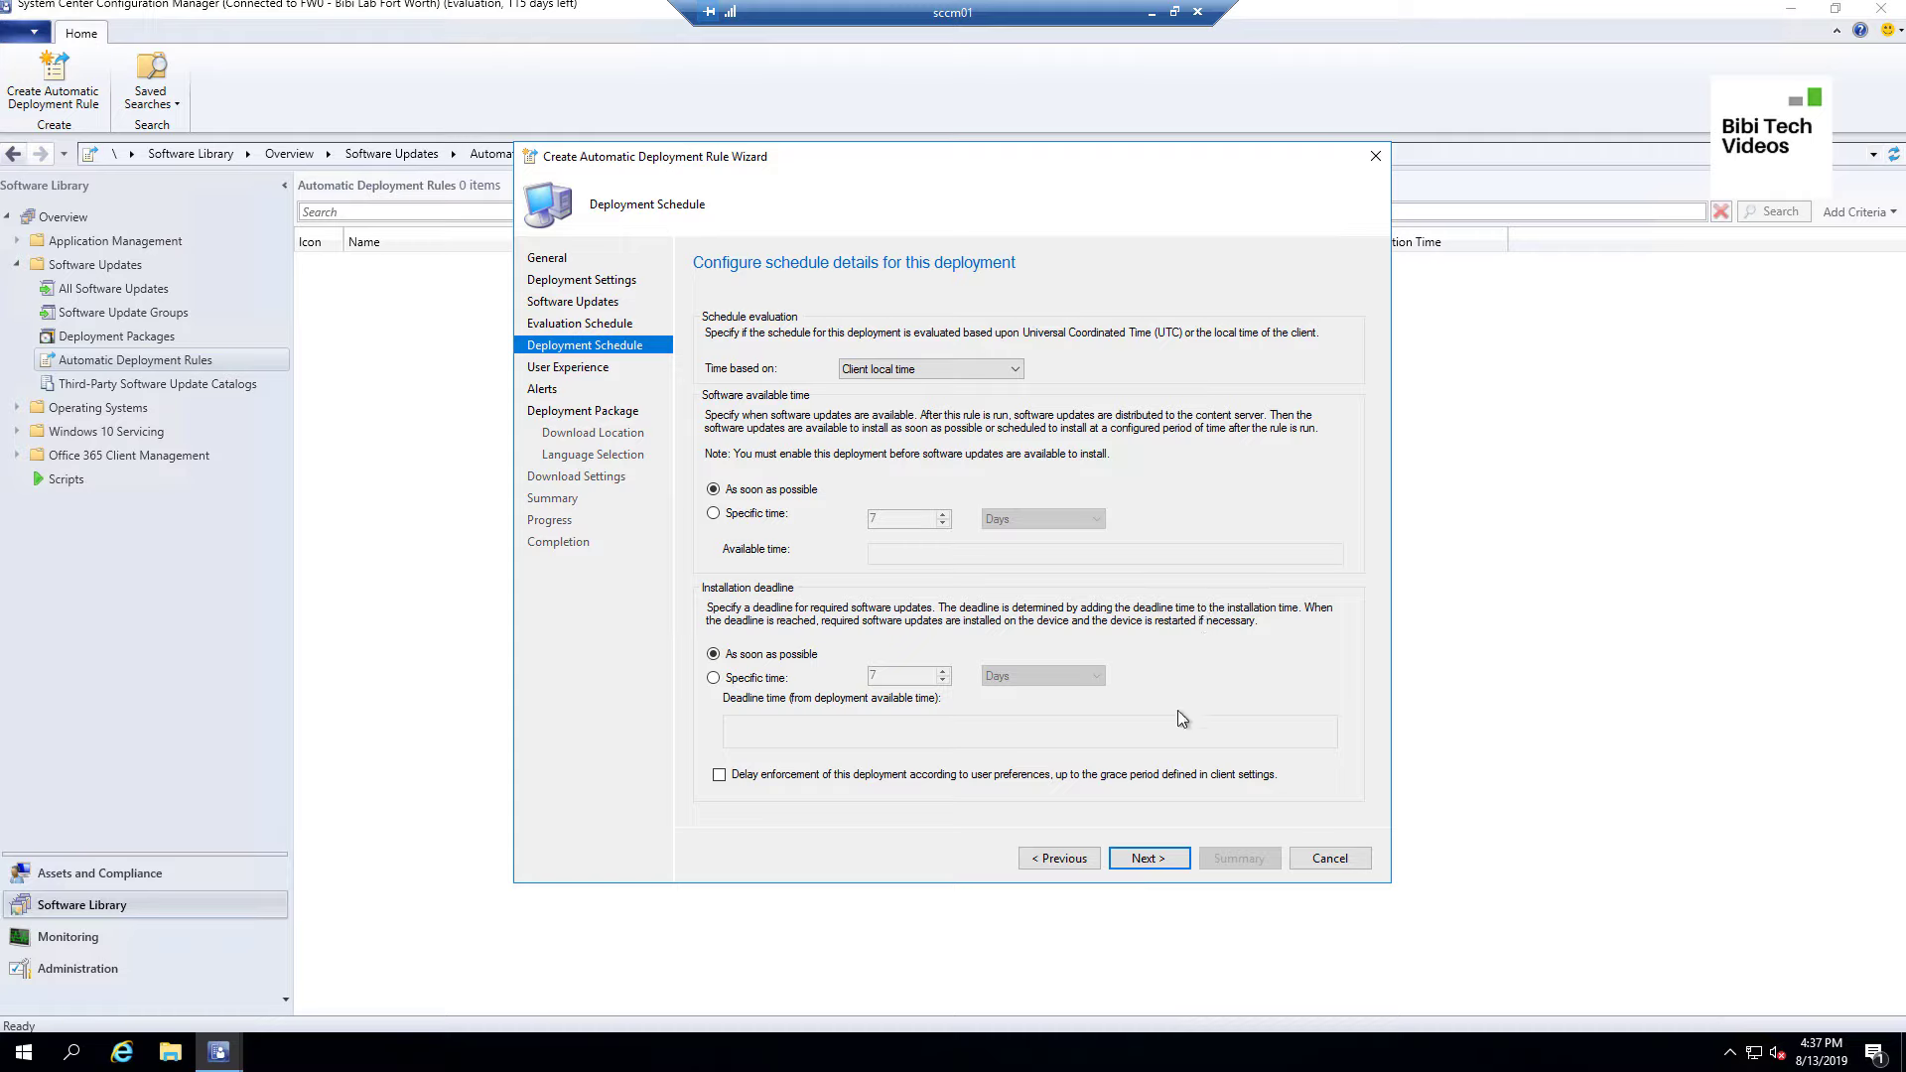
pyautogui.click(1171, 860)
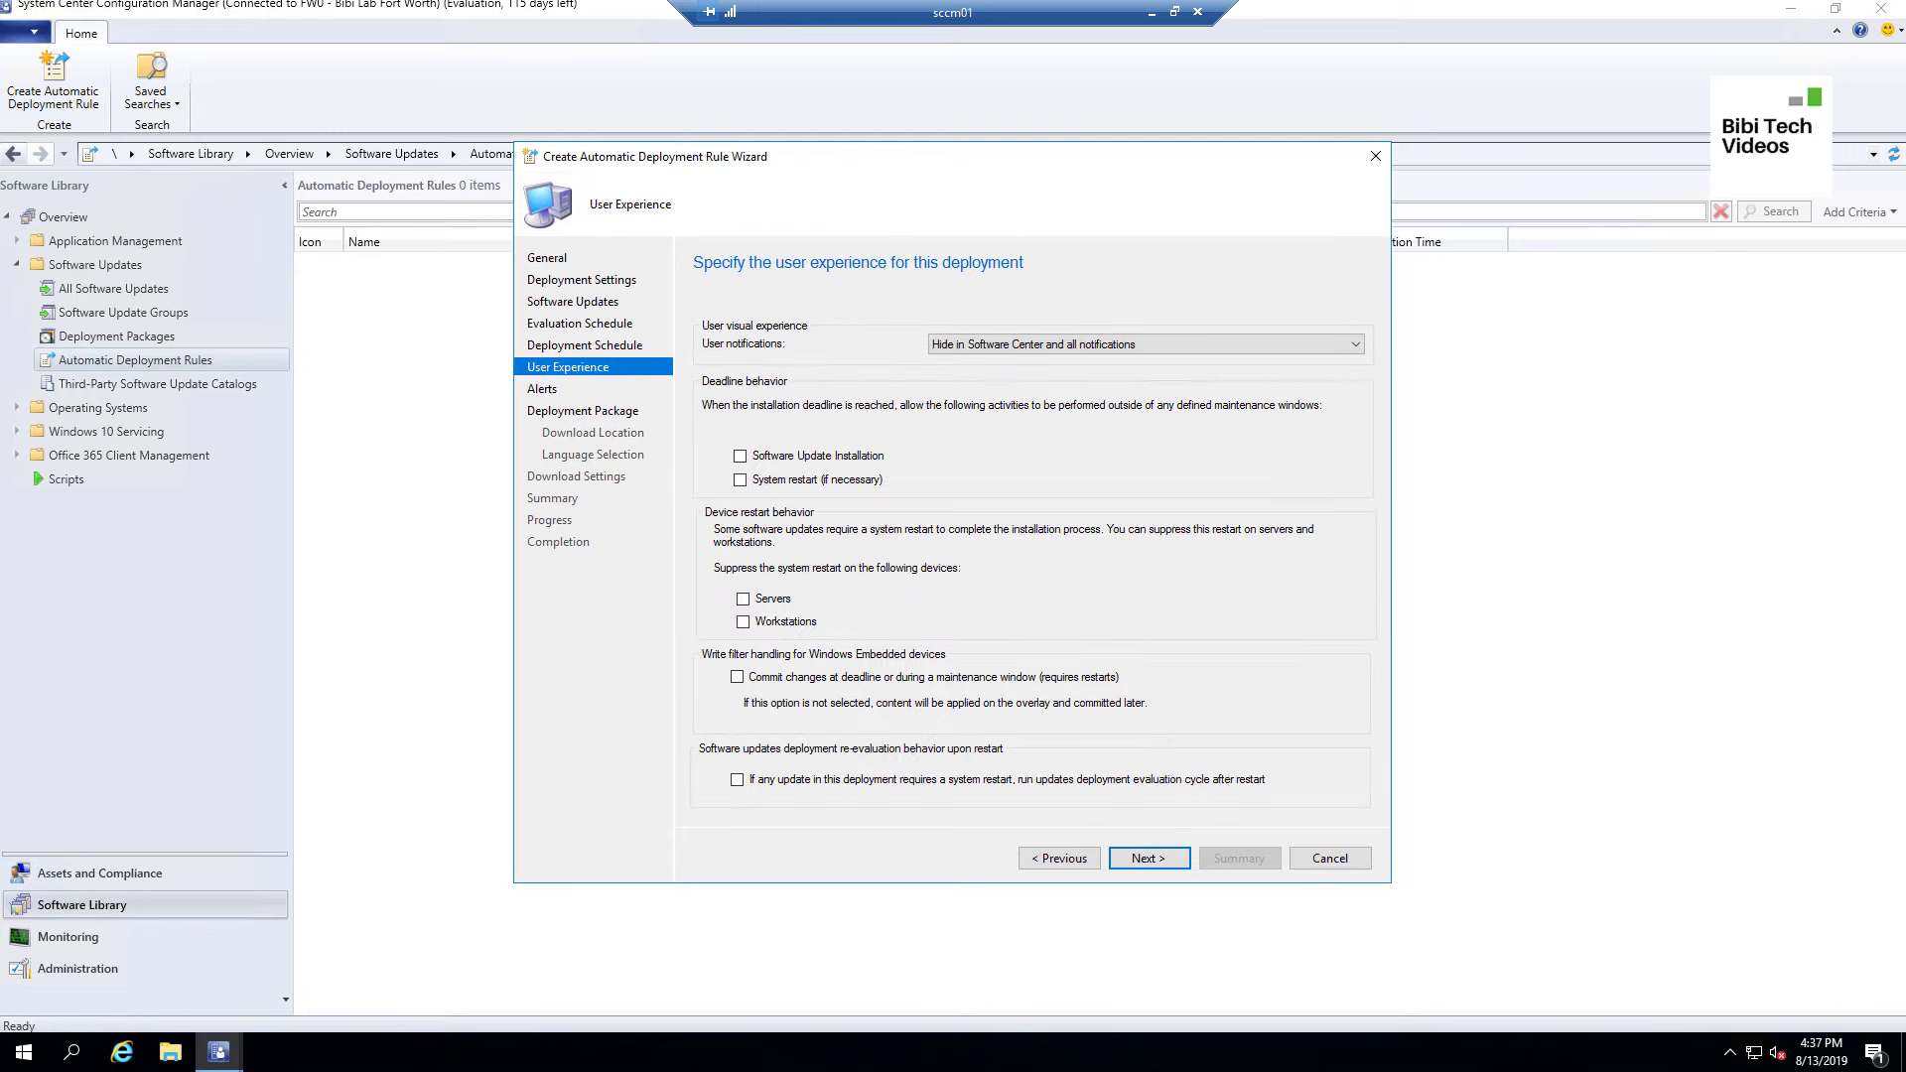
pyautogui.click(1094, 342)
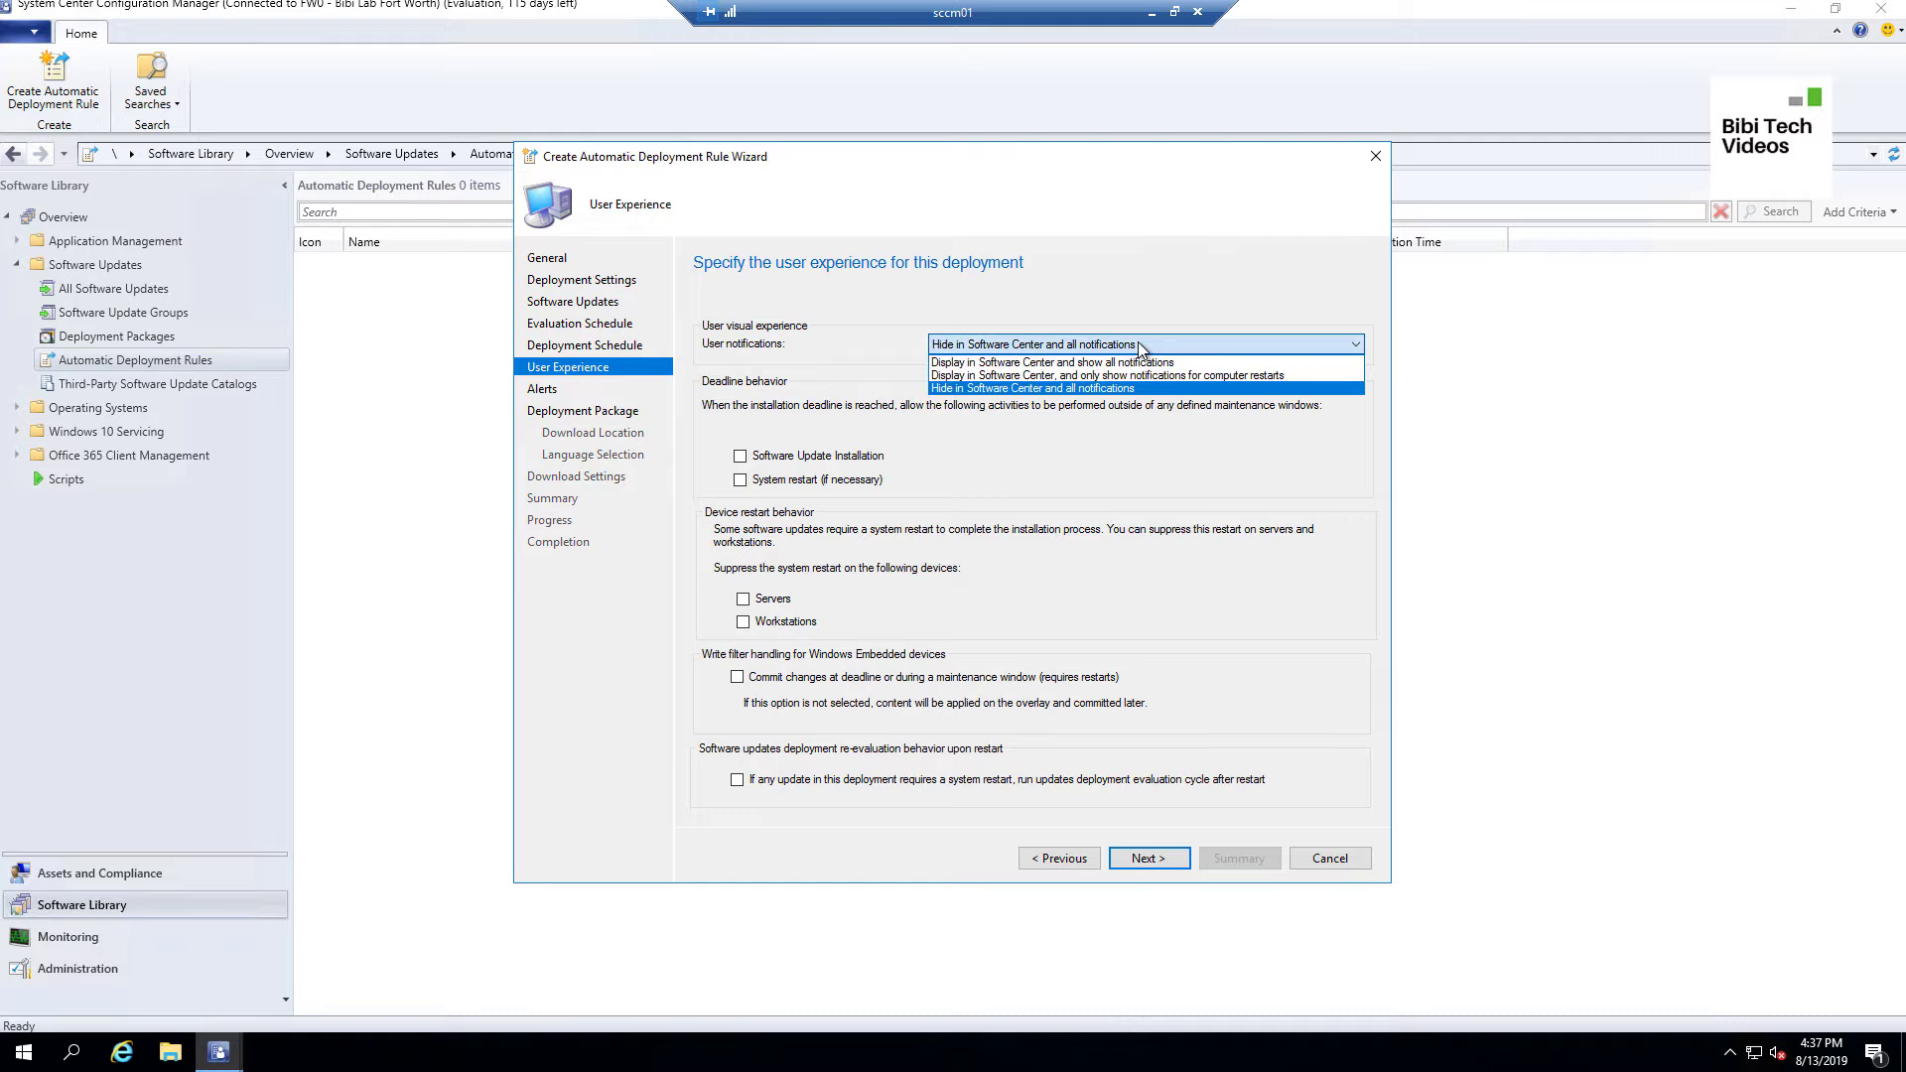
pyautogui.click(963, 363)
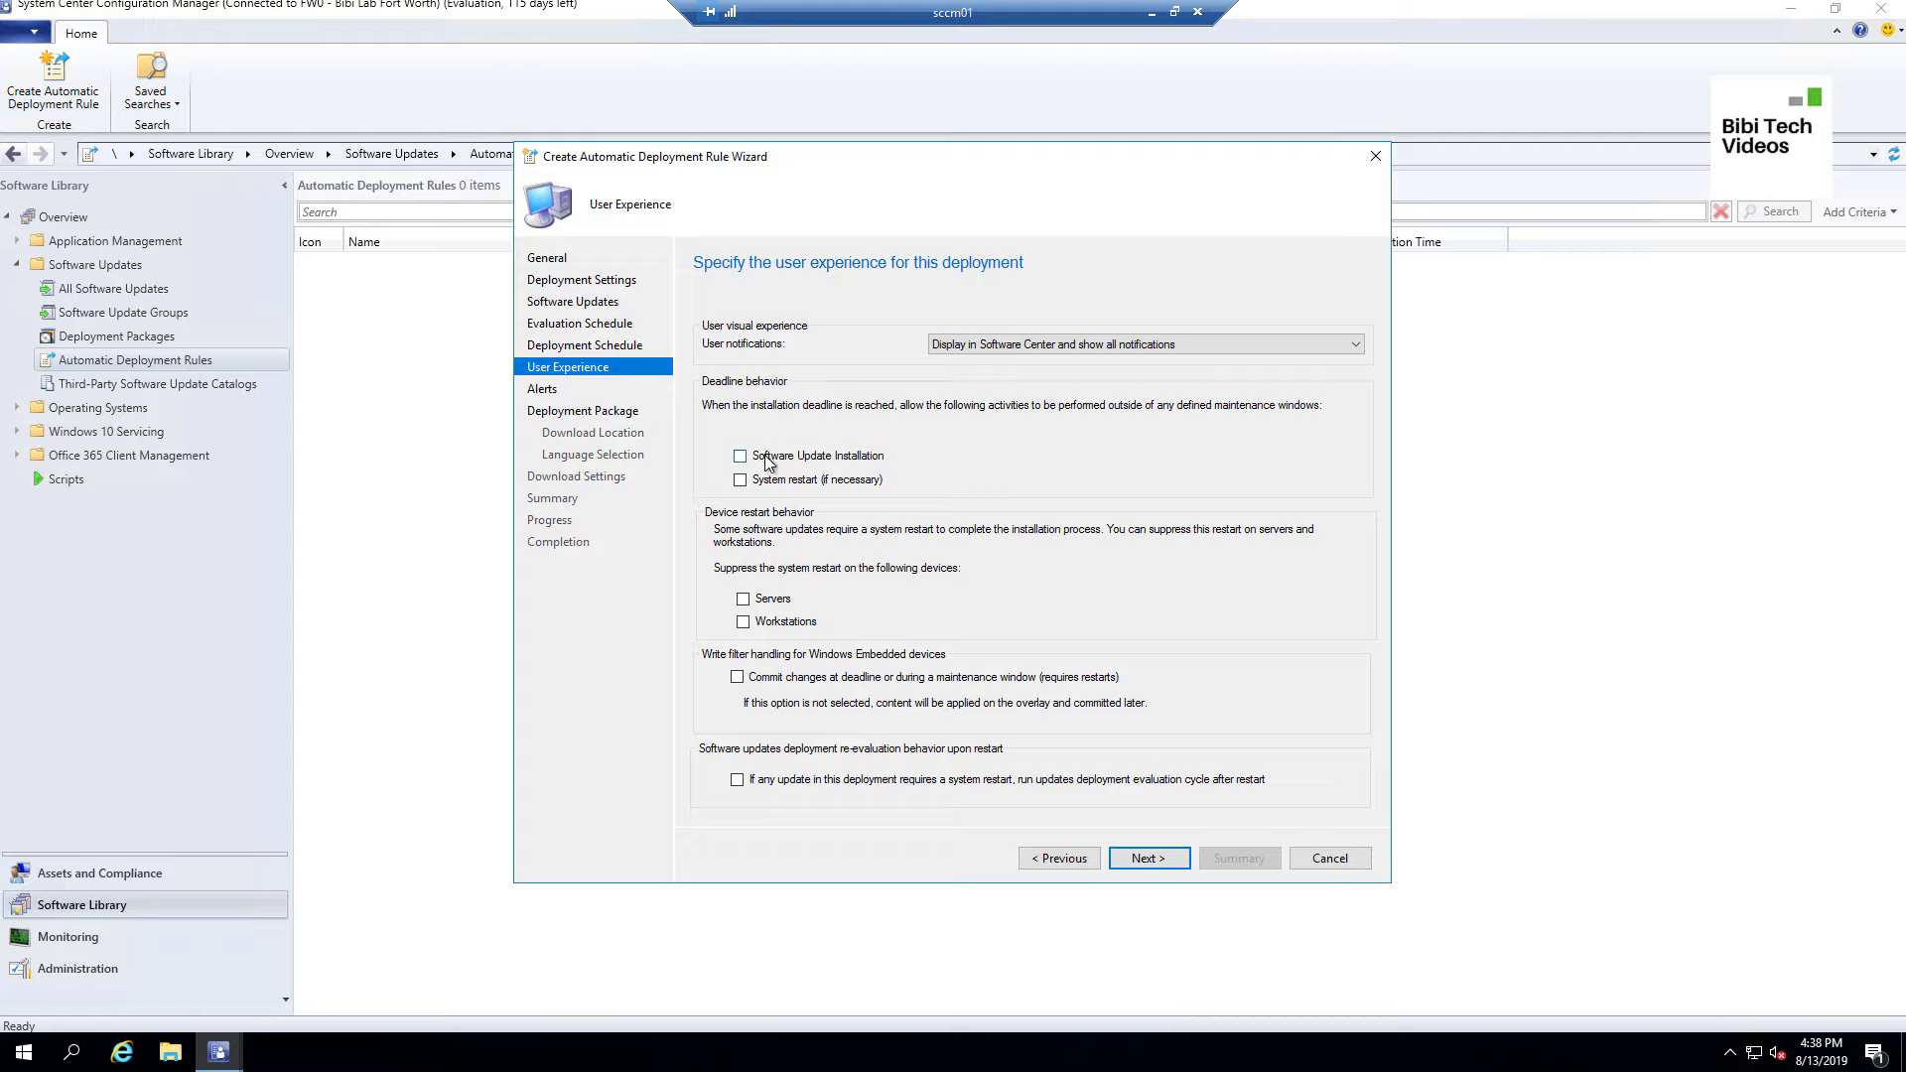
# Allow system restarts outside maintenance windows at the deadline, suppress restarts on servers, and proceed to the alert options.
pyautogui.click(741, 480)
pyautogui.click(744, 600)
pyautogui.click(1145, 862)
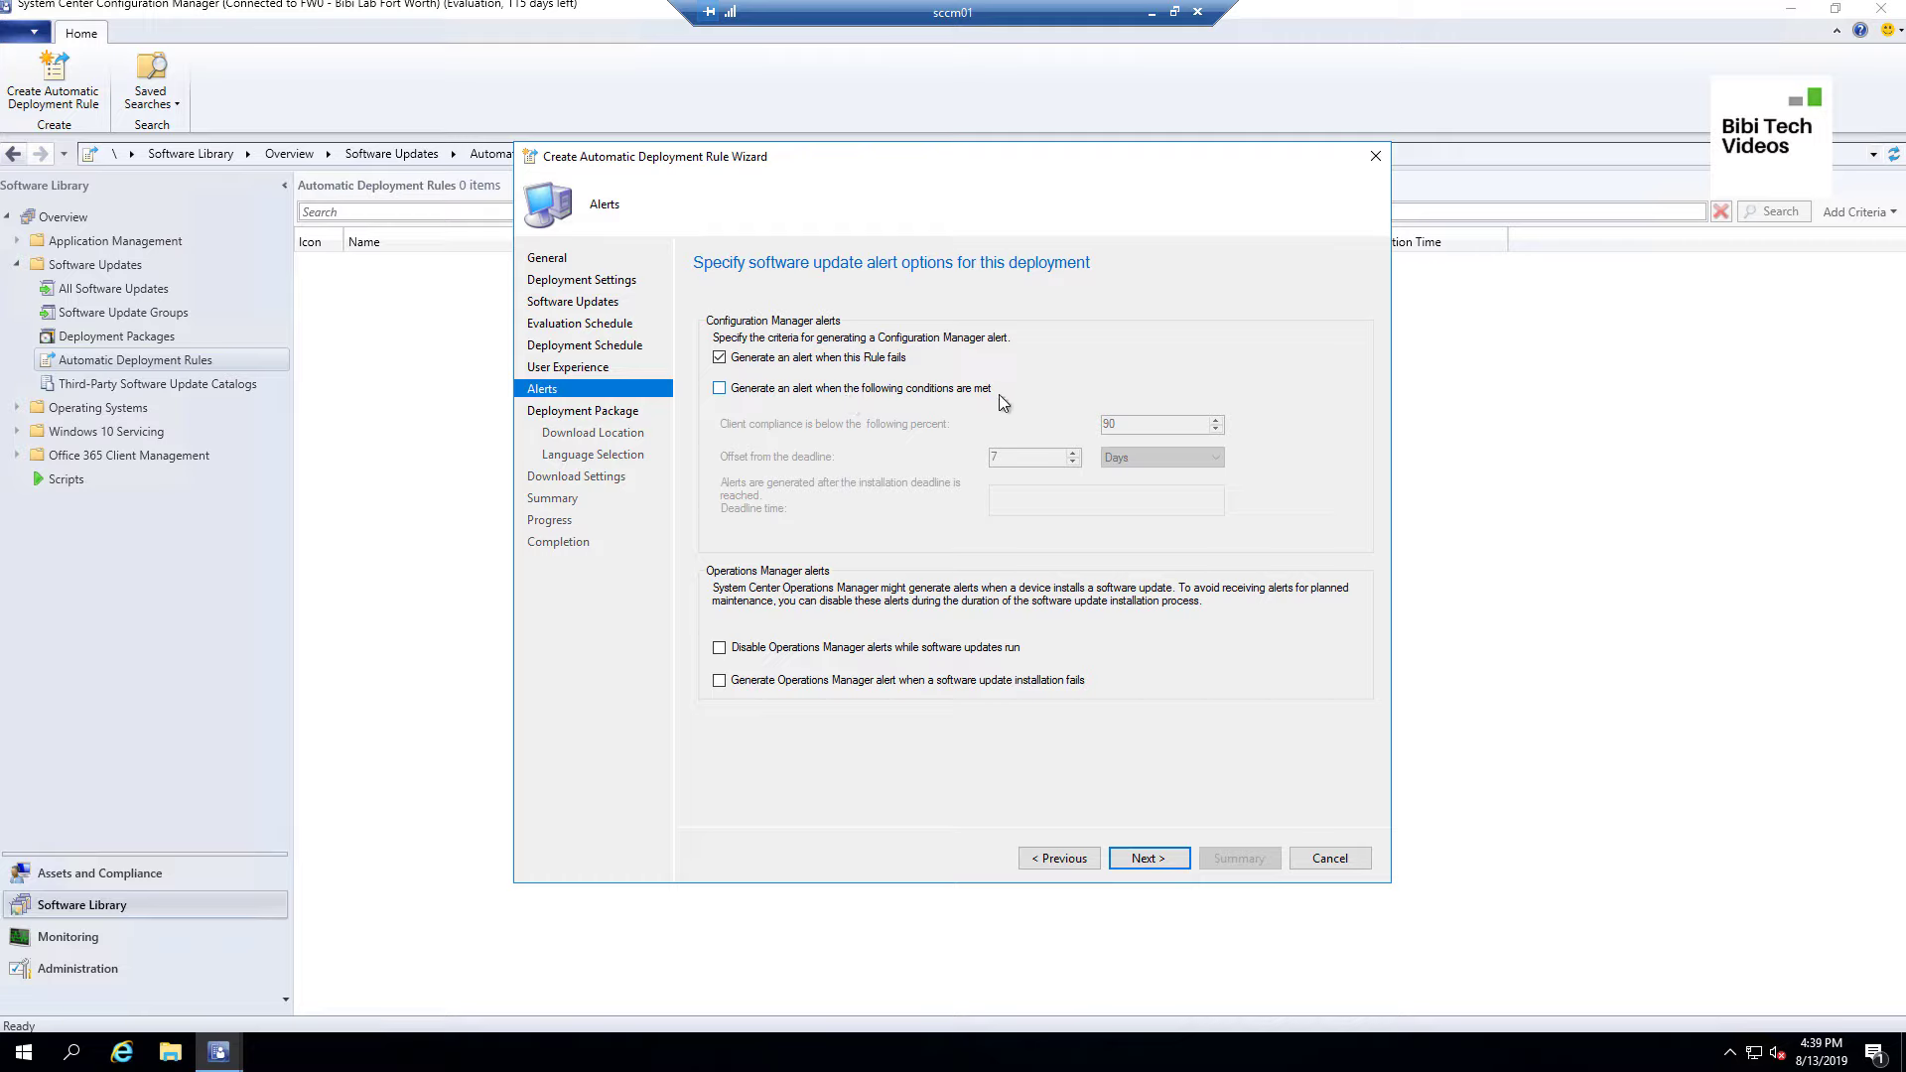
# Enable the conditional alert for client compliance below 80 percent and proceed to the deployment package settings.
pyautogui.click(724, 390)
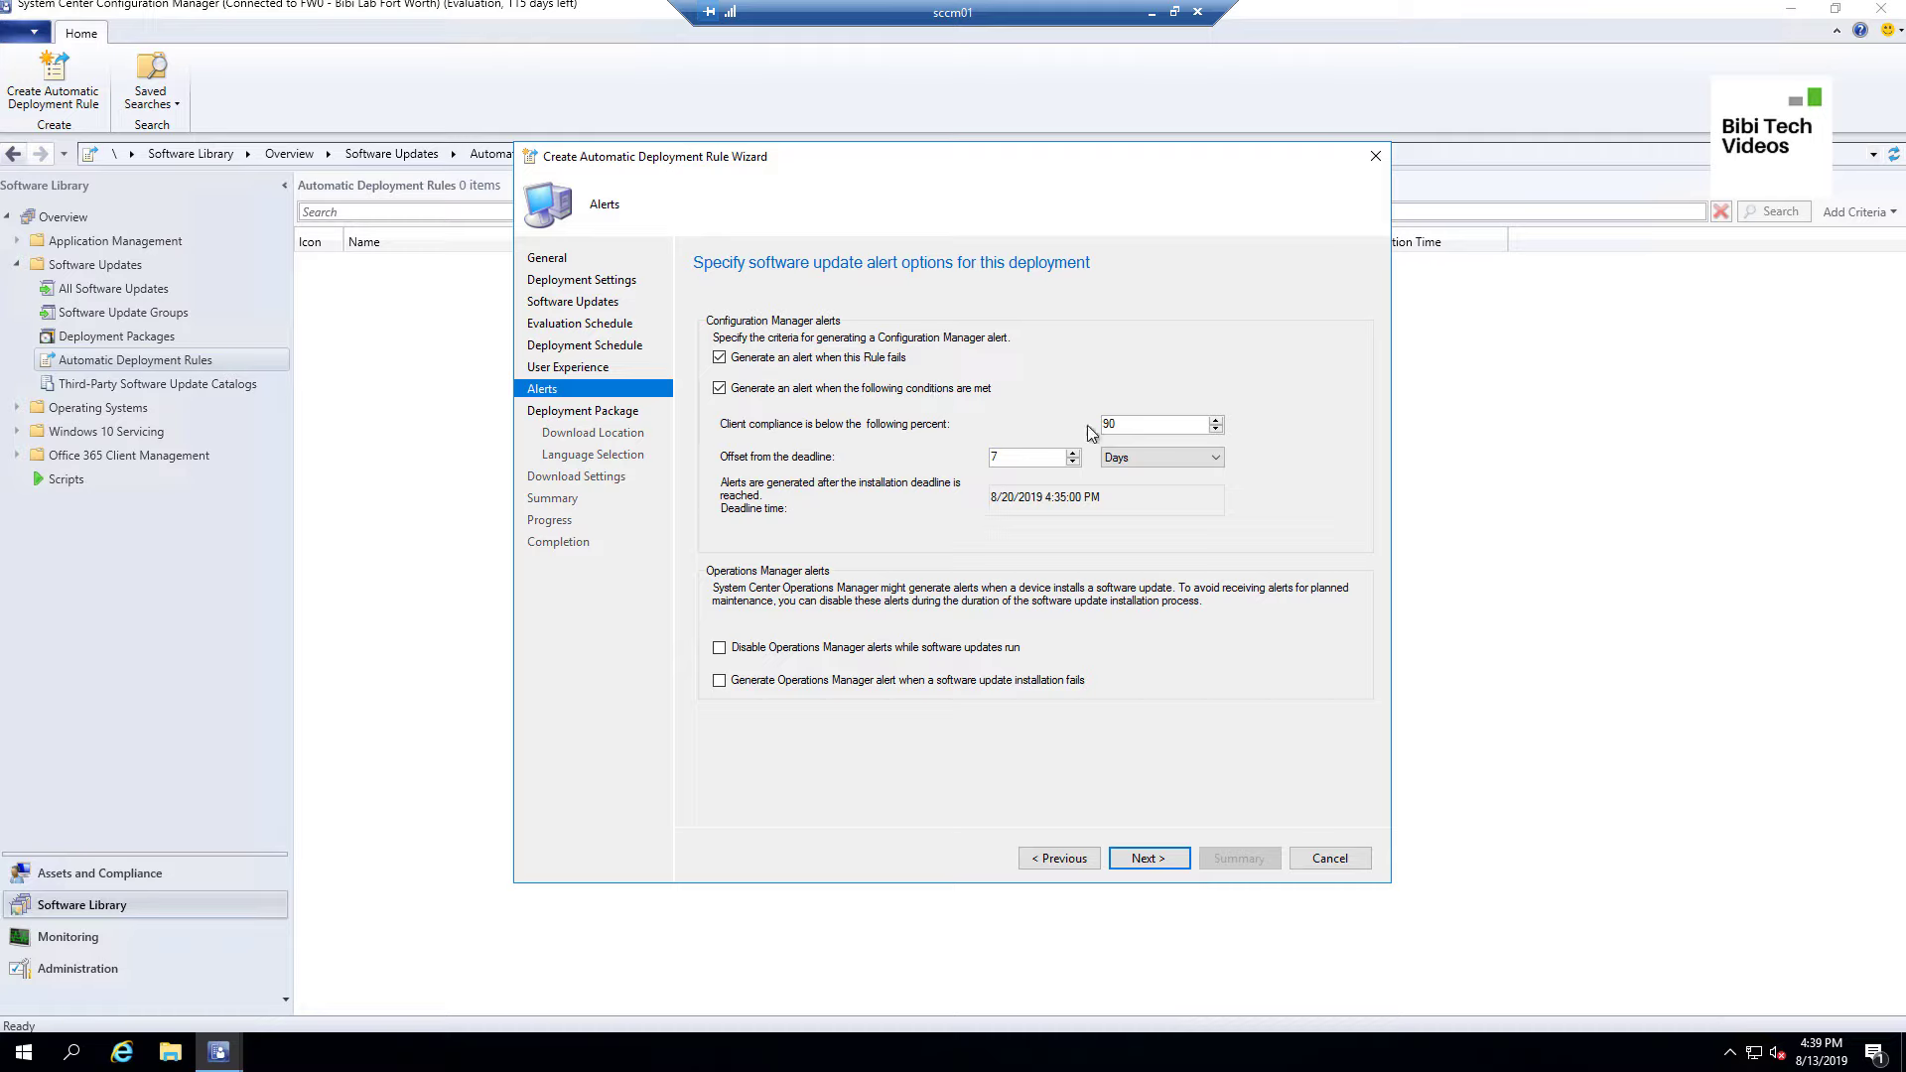
pyautogui.doubleClick(1141, 424)
pyautogui.write('80')
pyautogui.click(1152, 854)
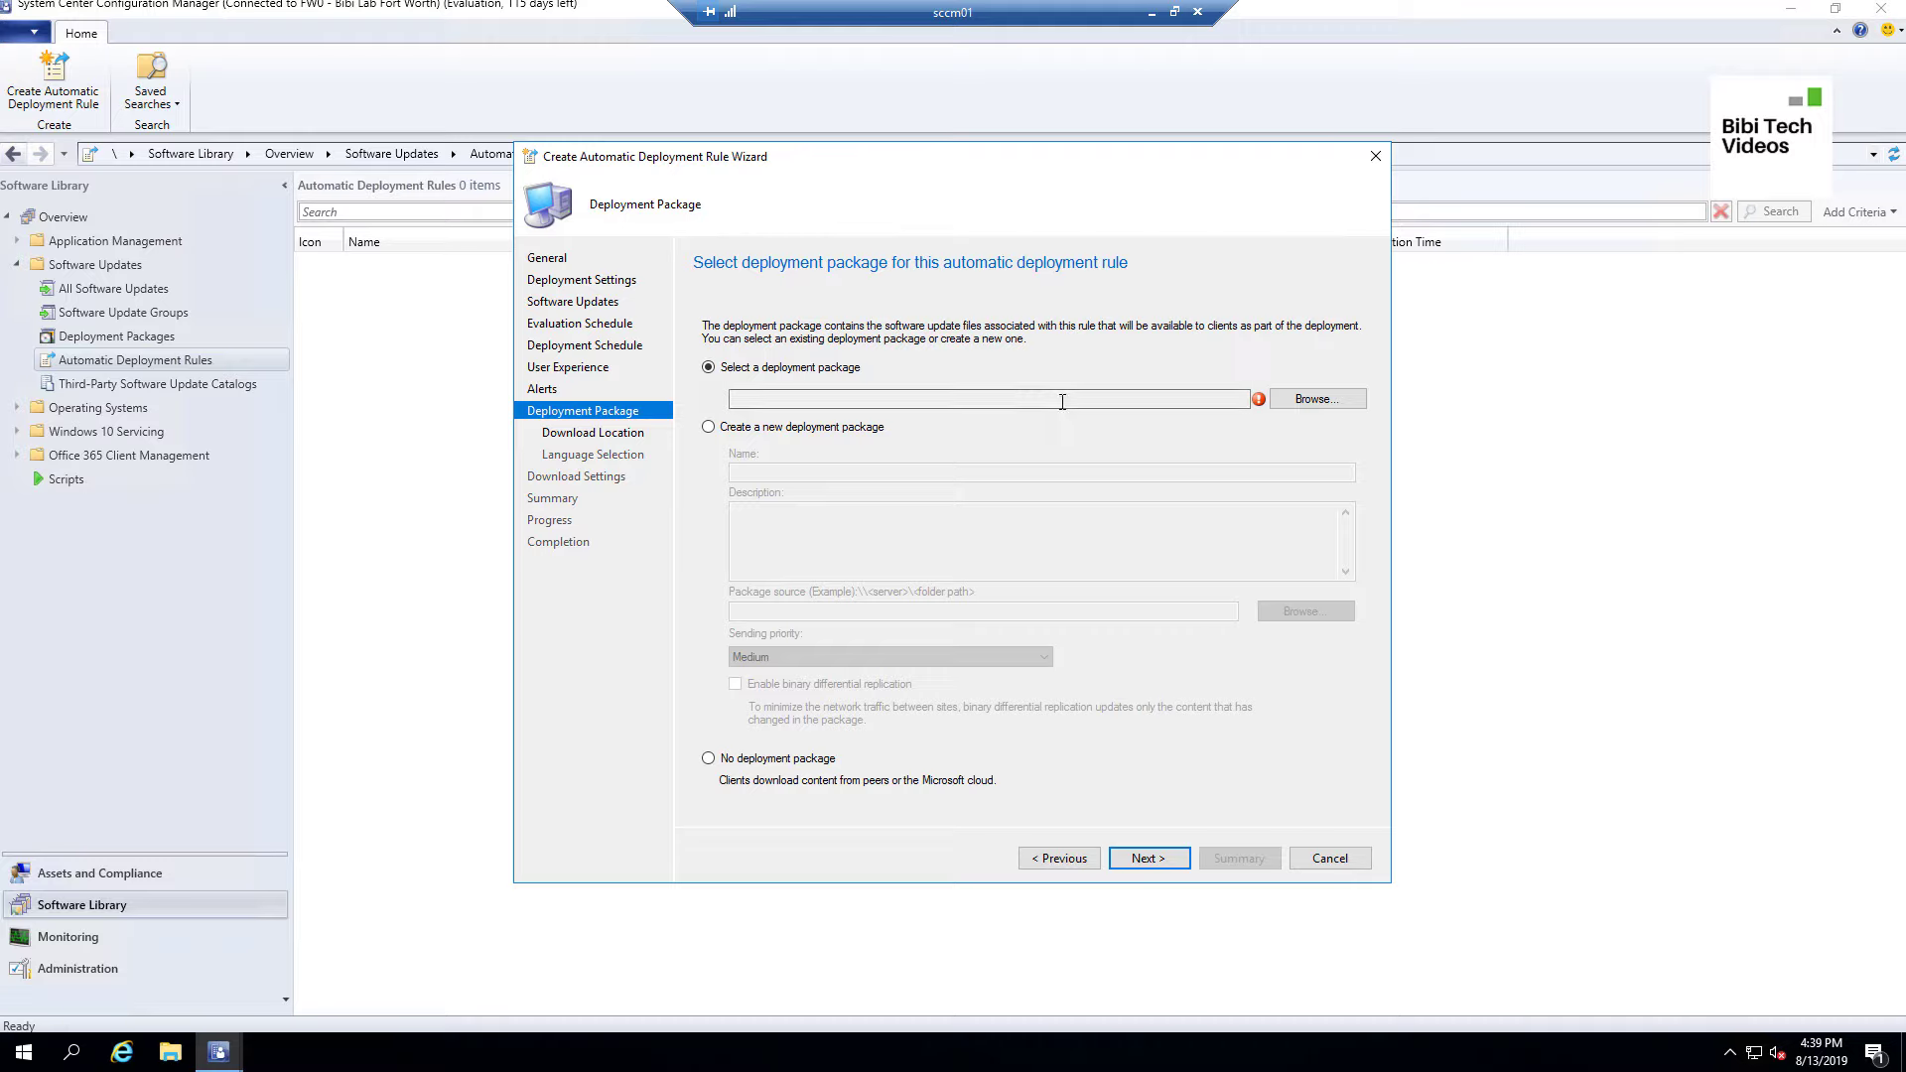
# Choose to create a new deployment package, then open the WSUS-Content folder on the Storage (S:) drive in File Explorer.
pyautogui.click(824, 430)
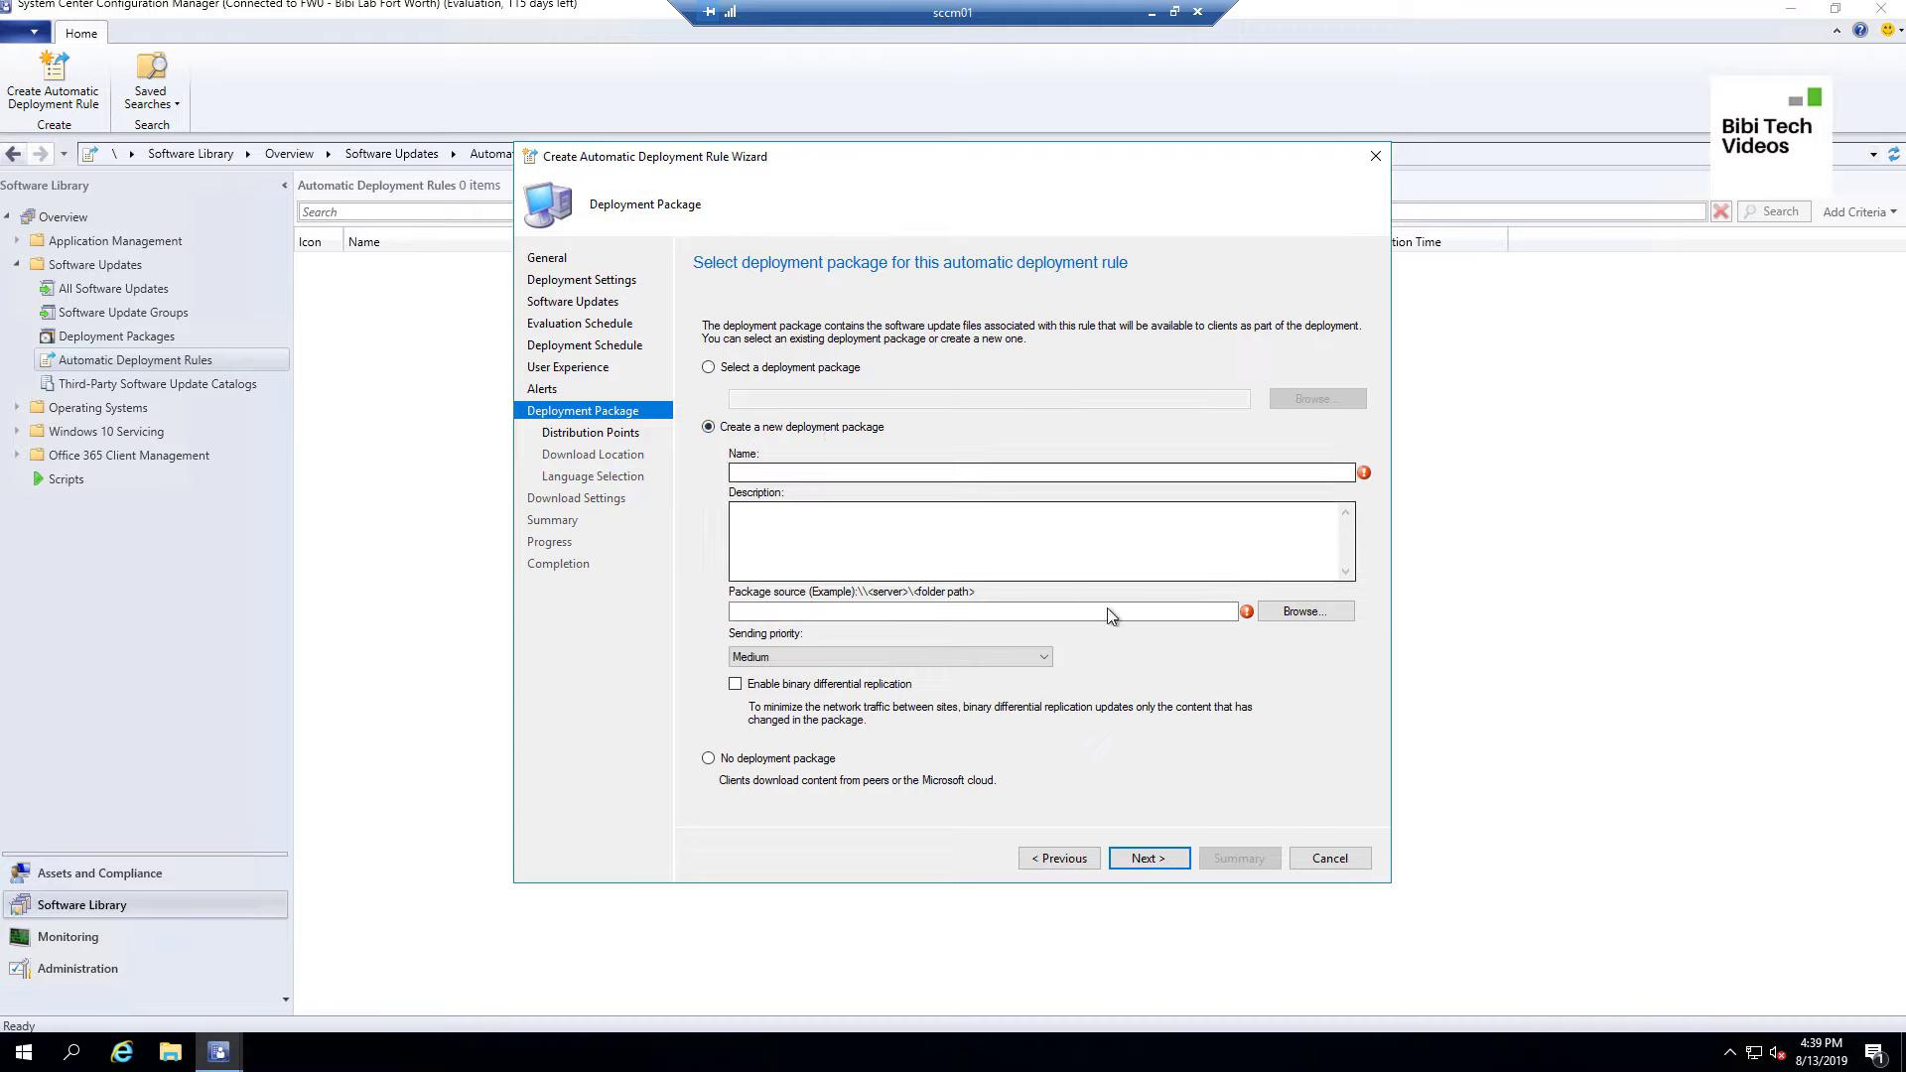
pyautogui.click(170, 1055)
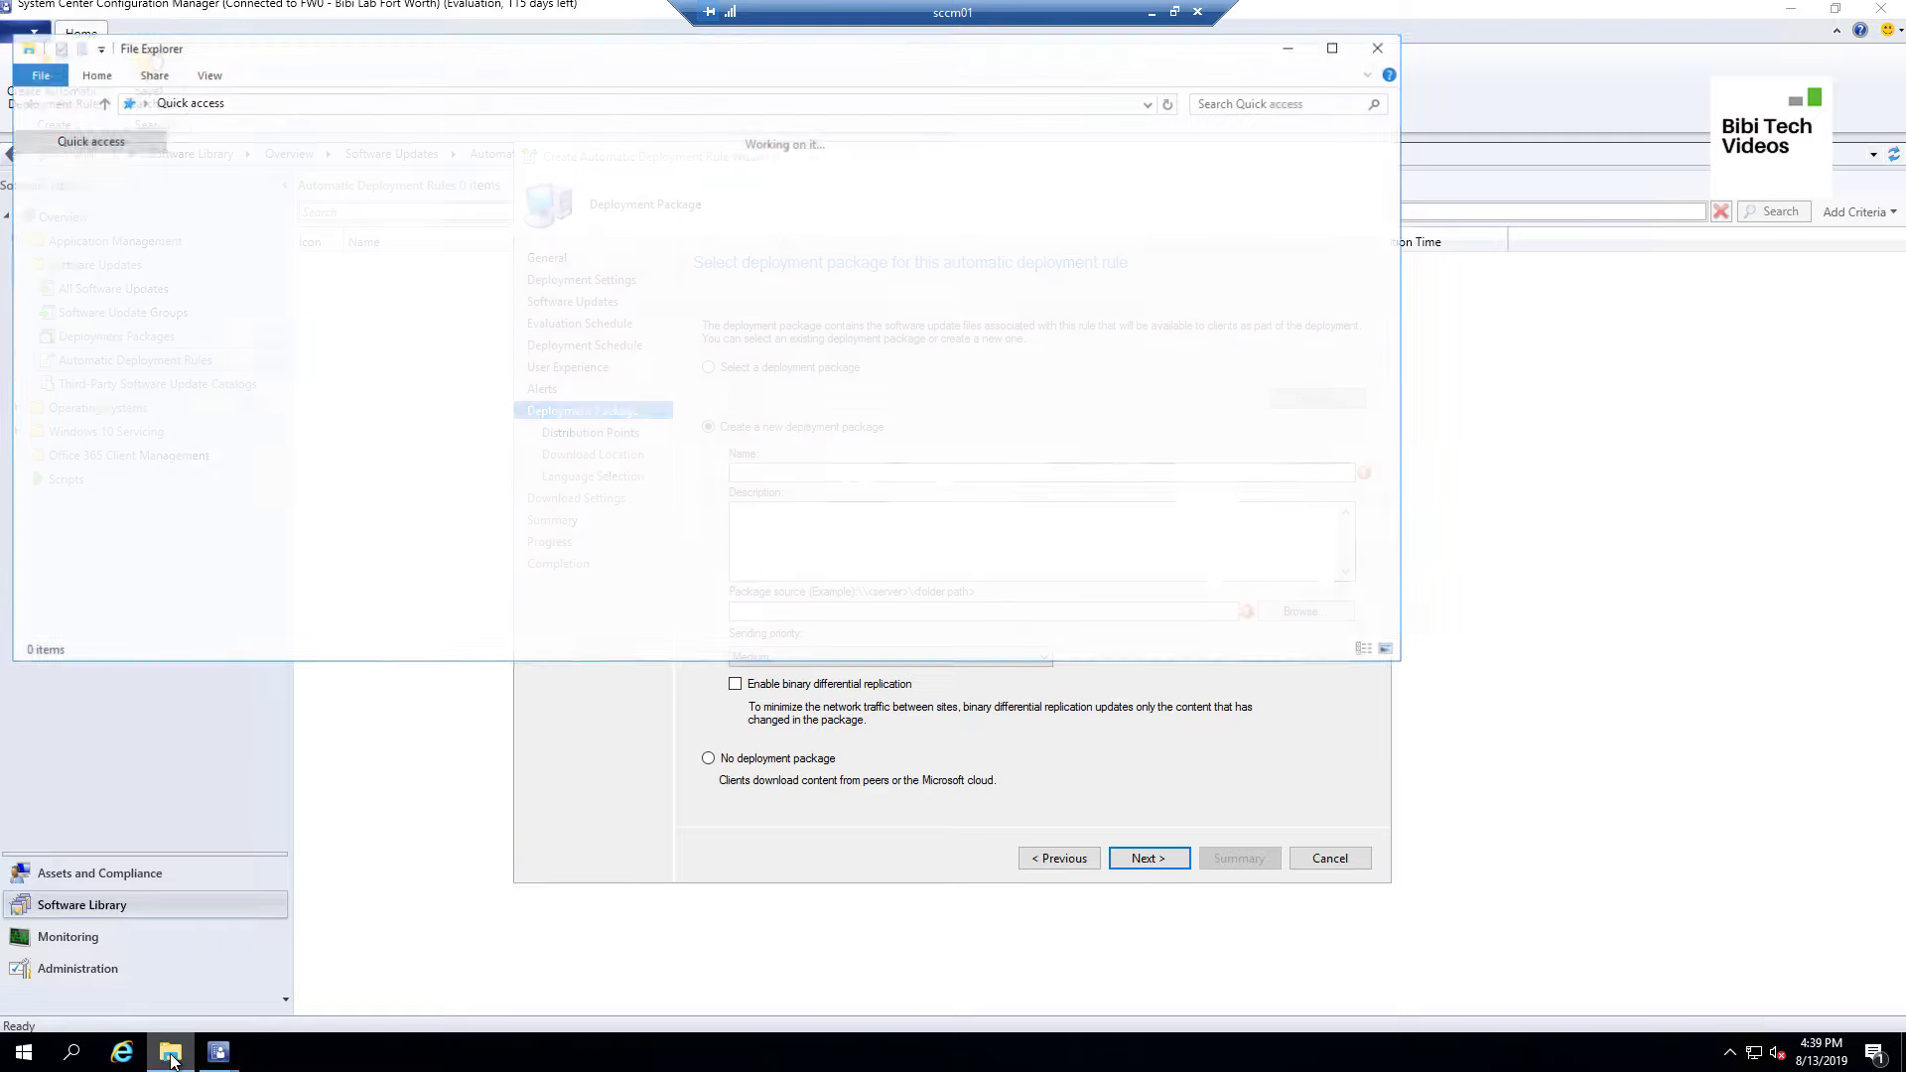
pyautogui.moveTo(408, 51); pyautogui.dragTo(875, 262)
pyautogui.click(537, 708)
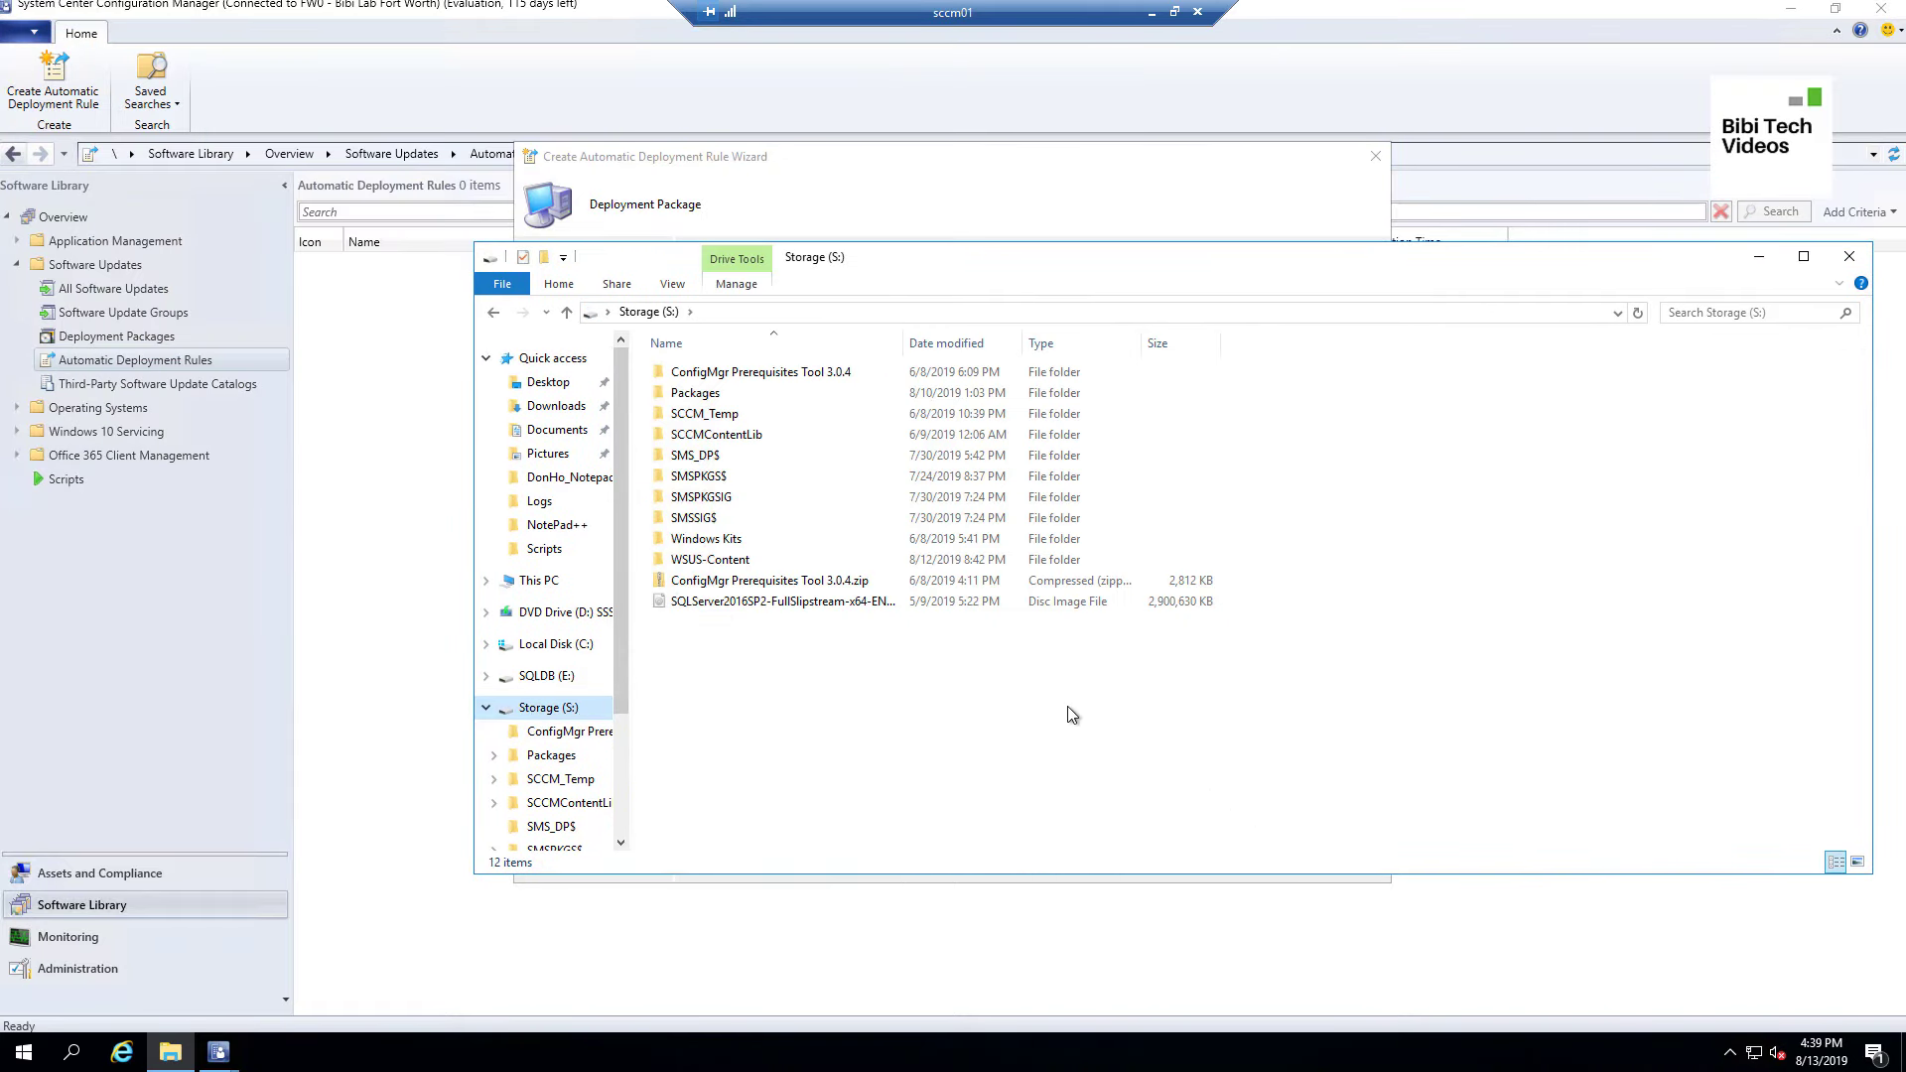
pyautogui.doubleClick(711, 561)
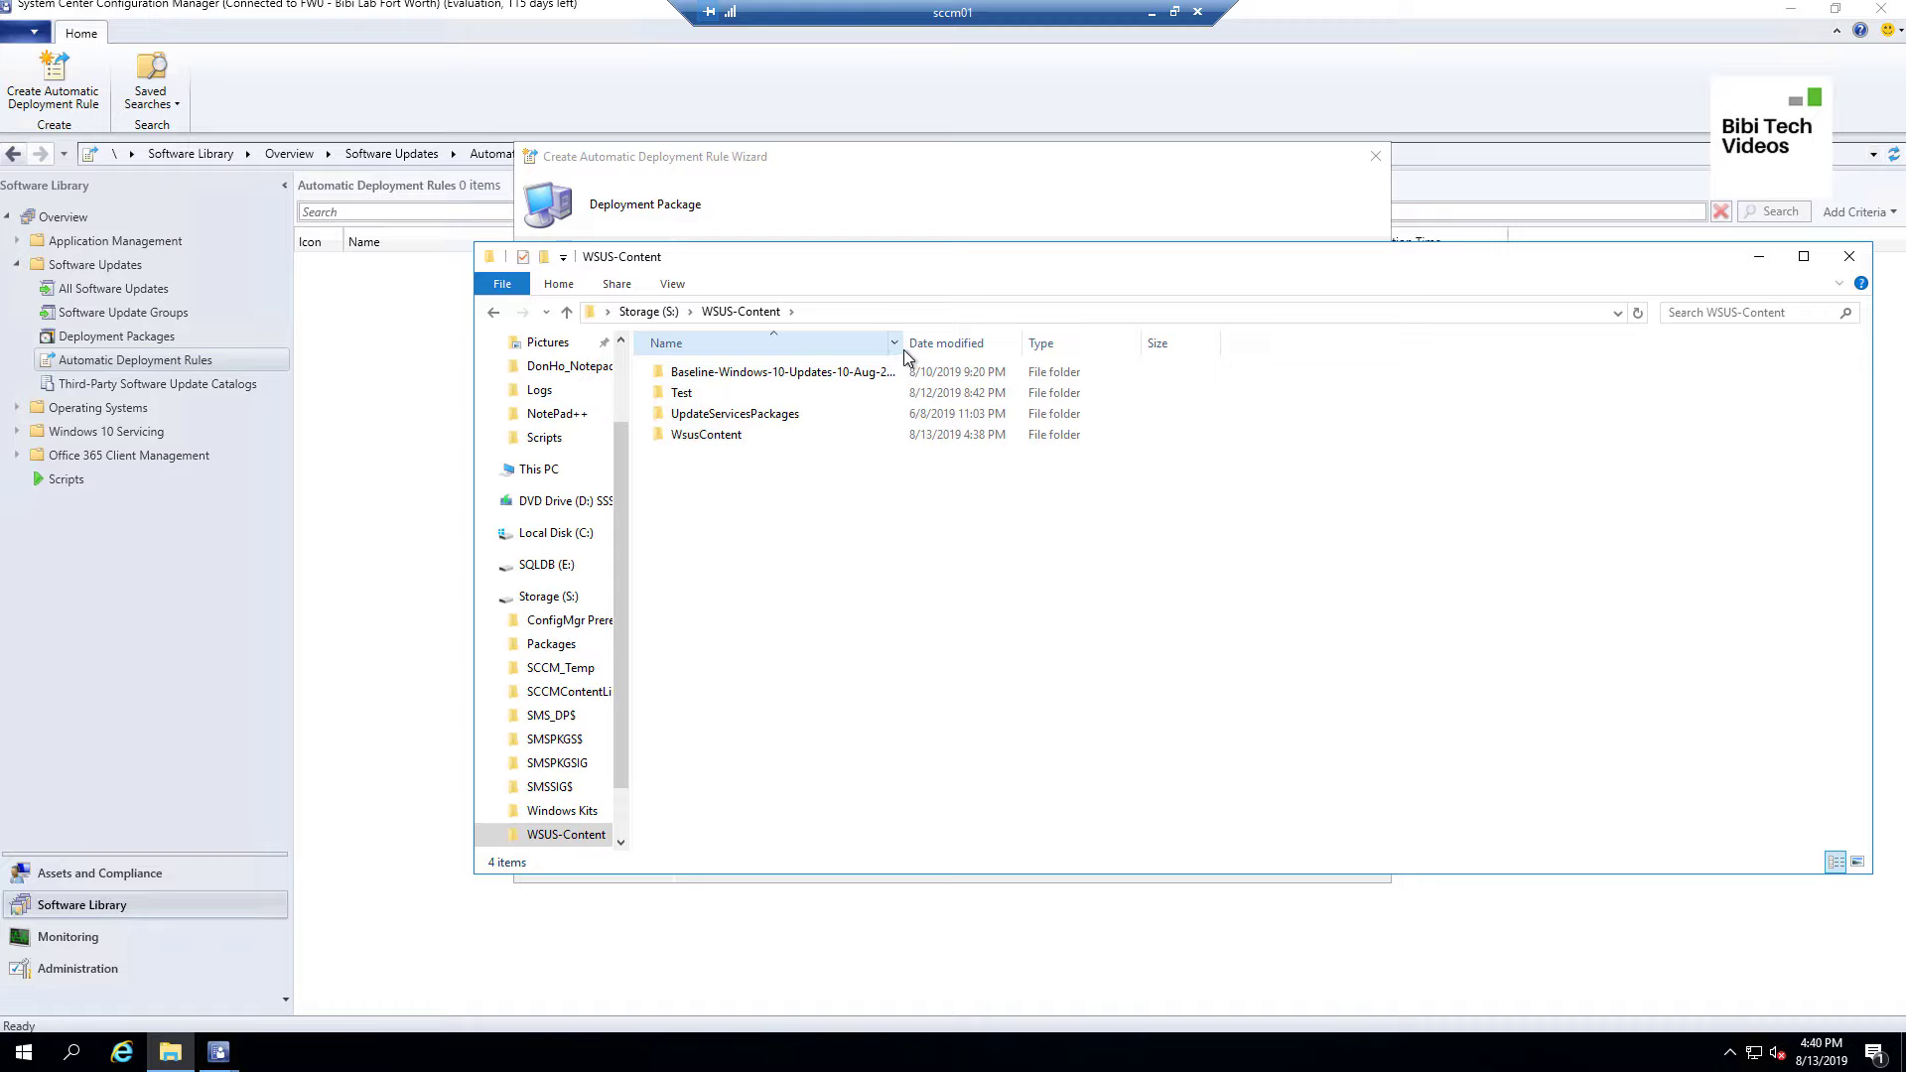
pyautogui.moveTo(902, 343); pyautogui.dragTo(1070, 349)
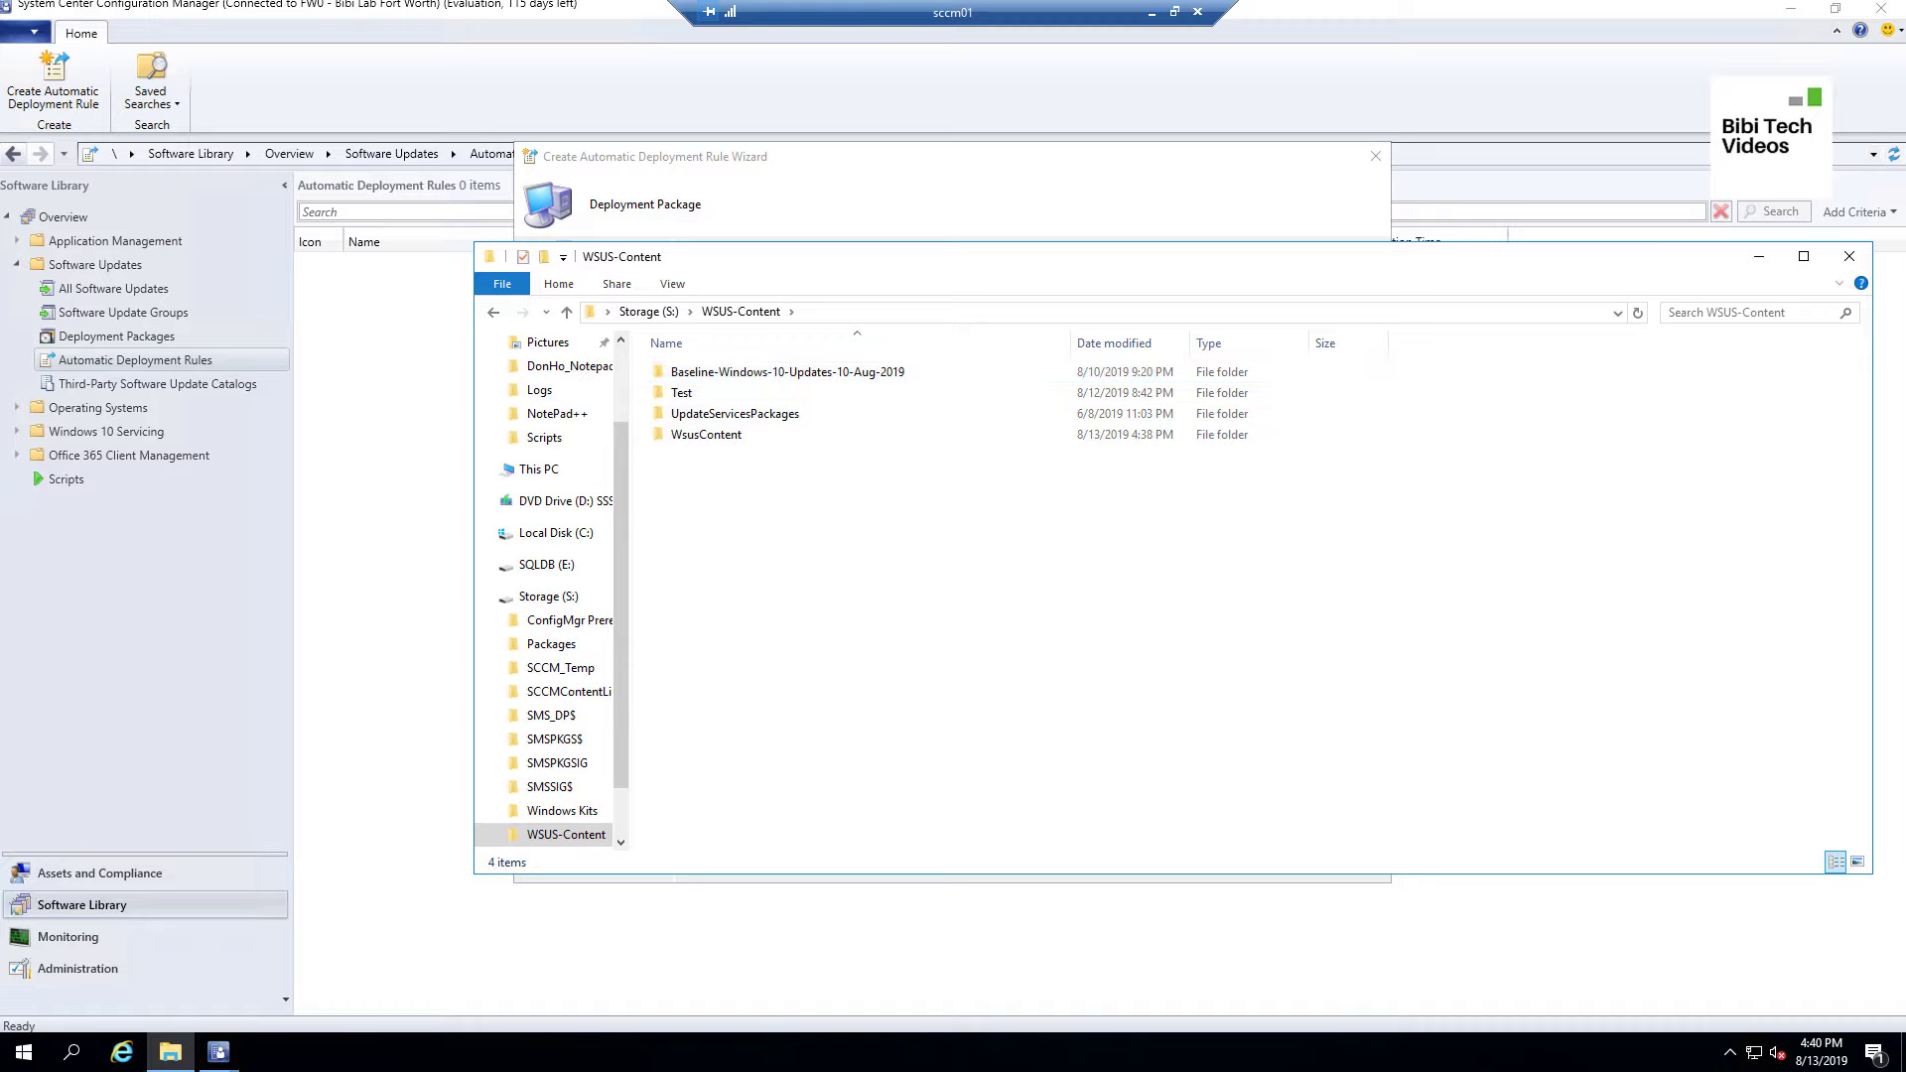
# Create a folder named "ADR – Windows Update – Windows 10" in WSUS-Content and open it, keeping the wizard's package name field reachable.
pyautogui.rightClick(773, 583)
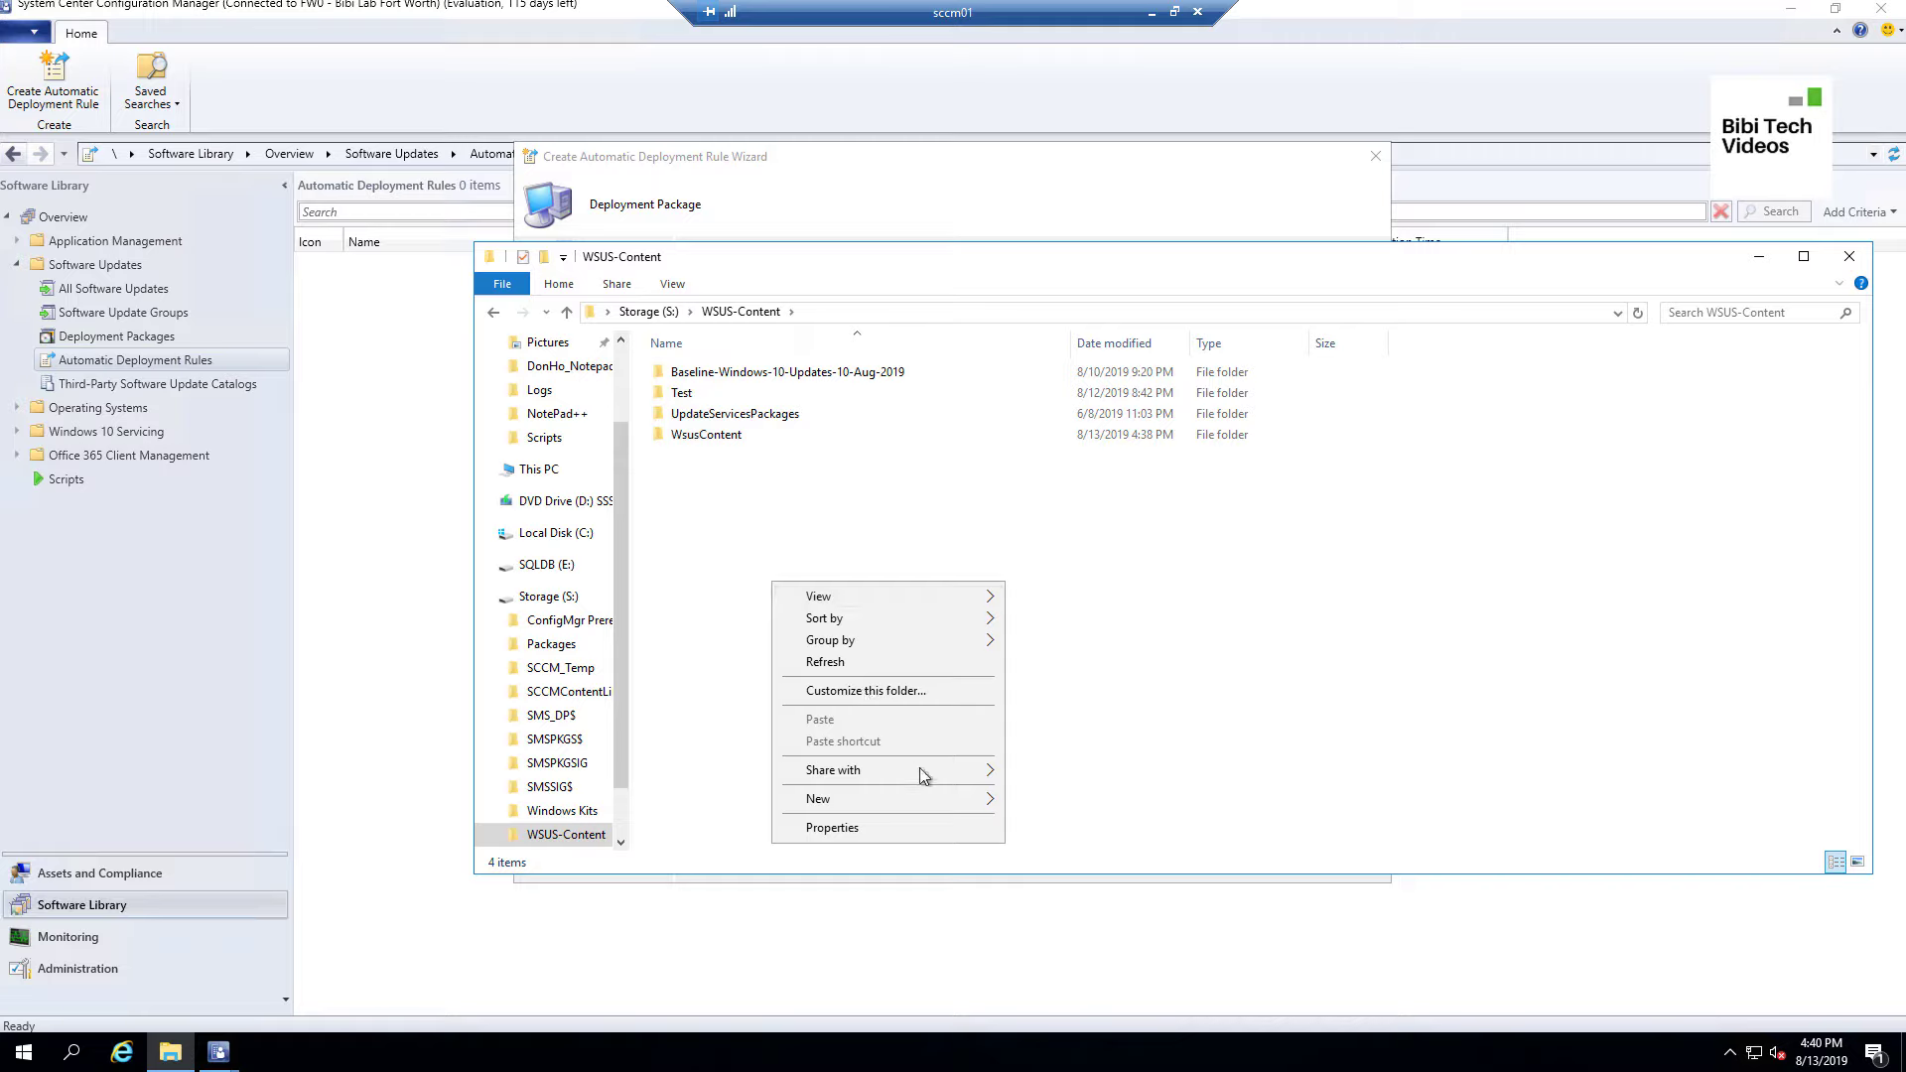
pyautogui.moveTo(944, 806)
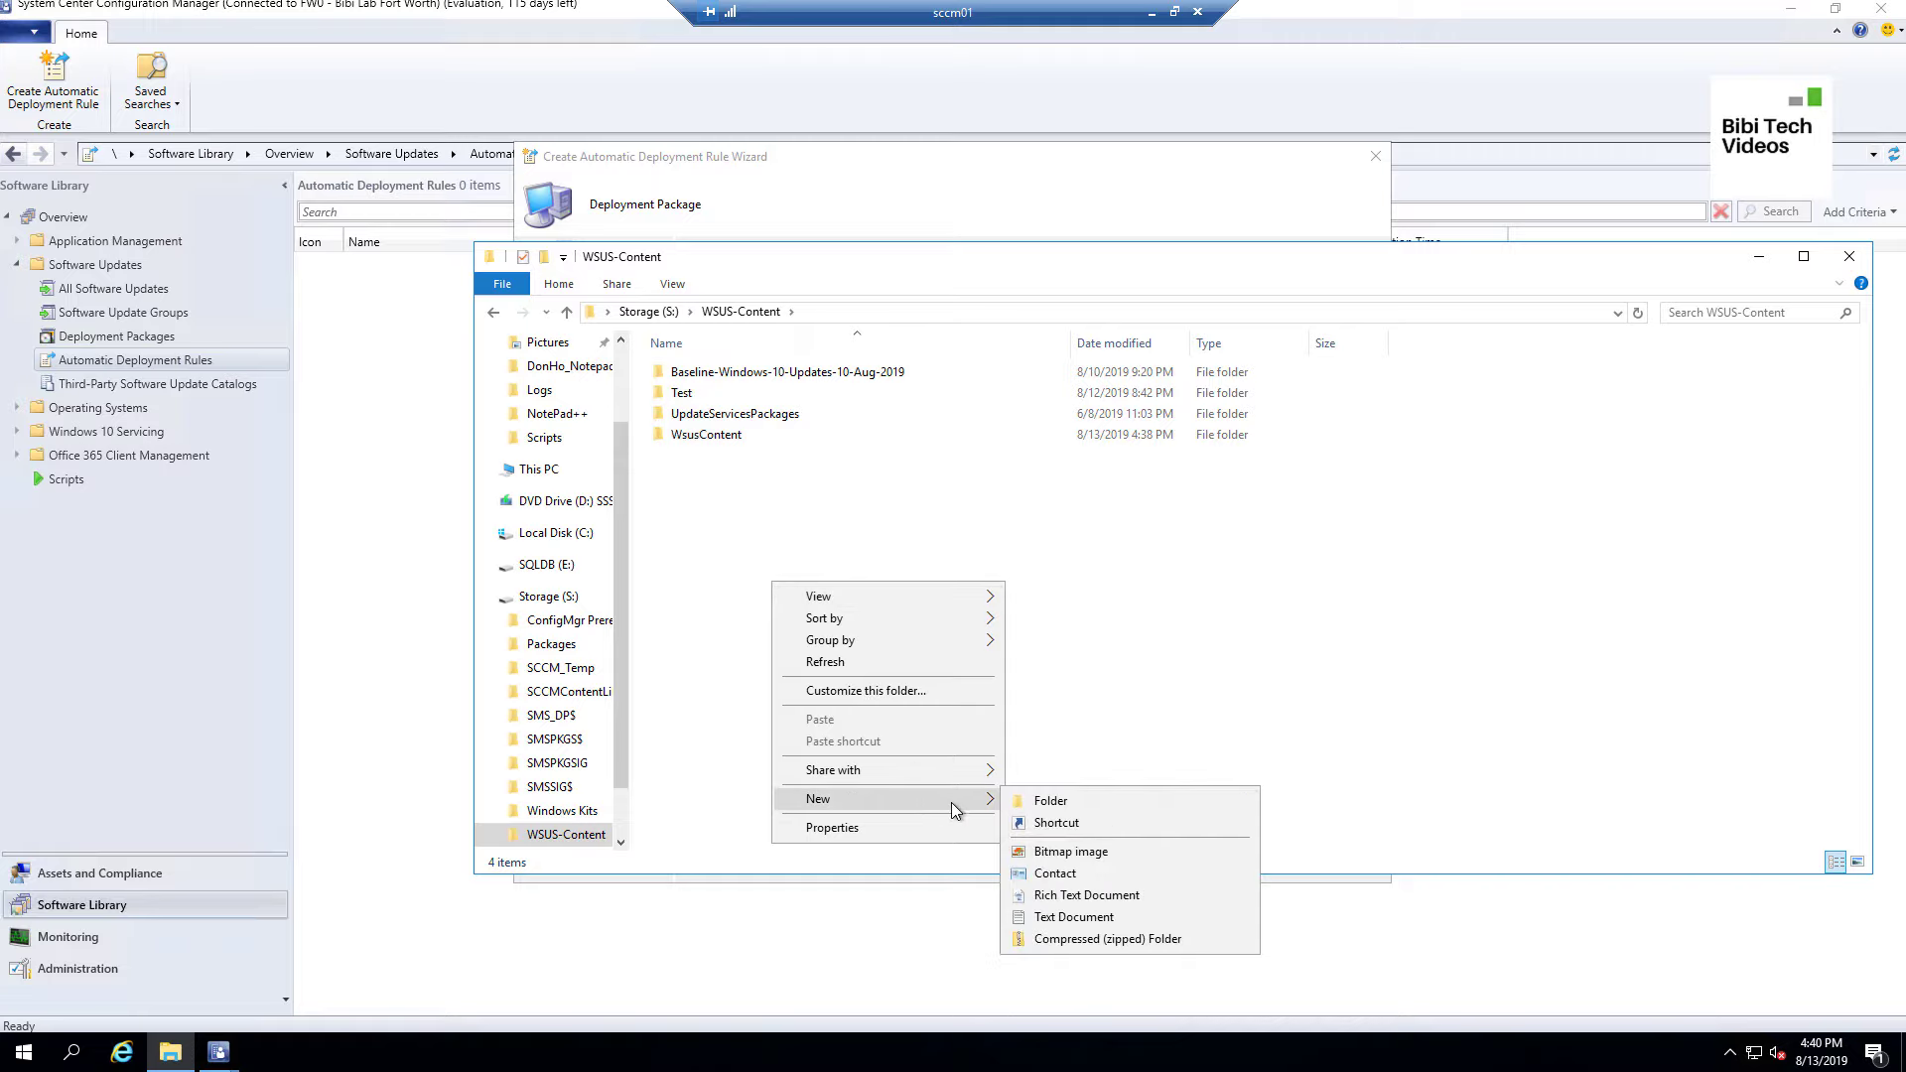
pyautogui.click(1093, 800)
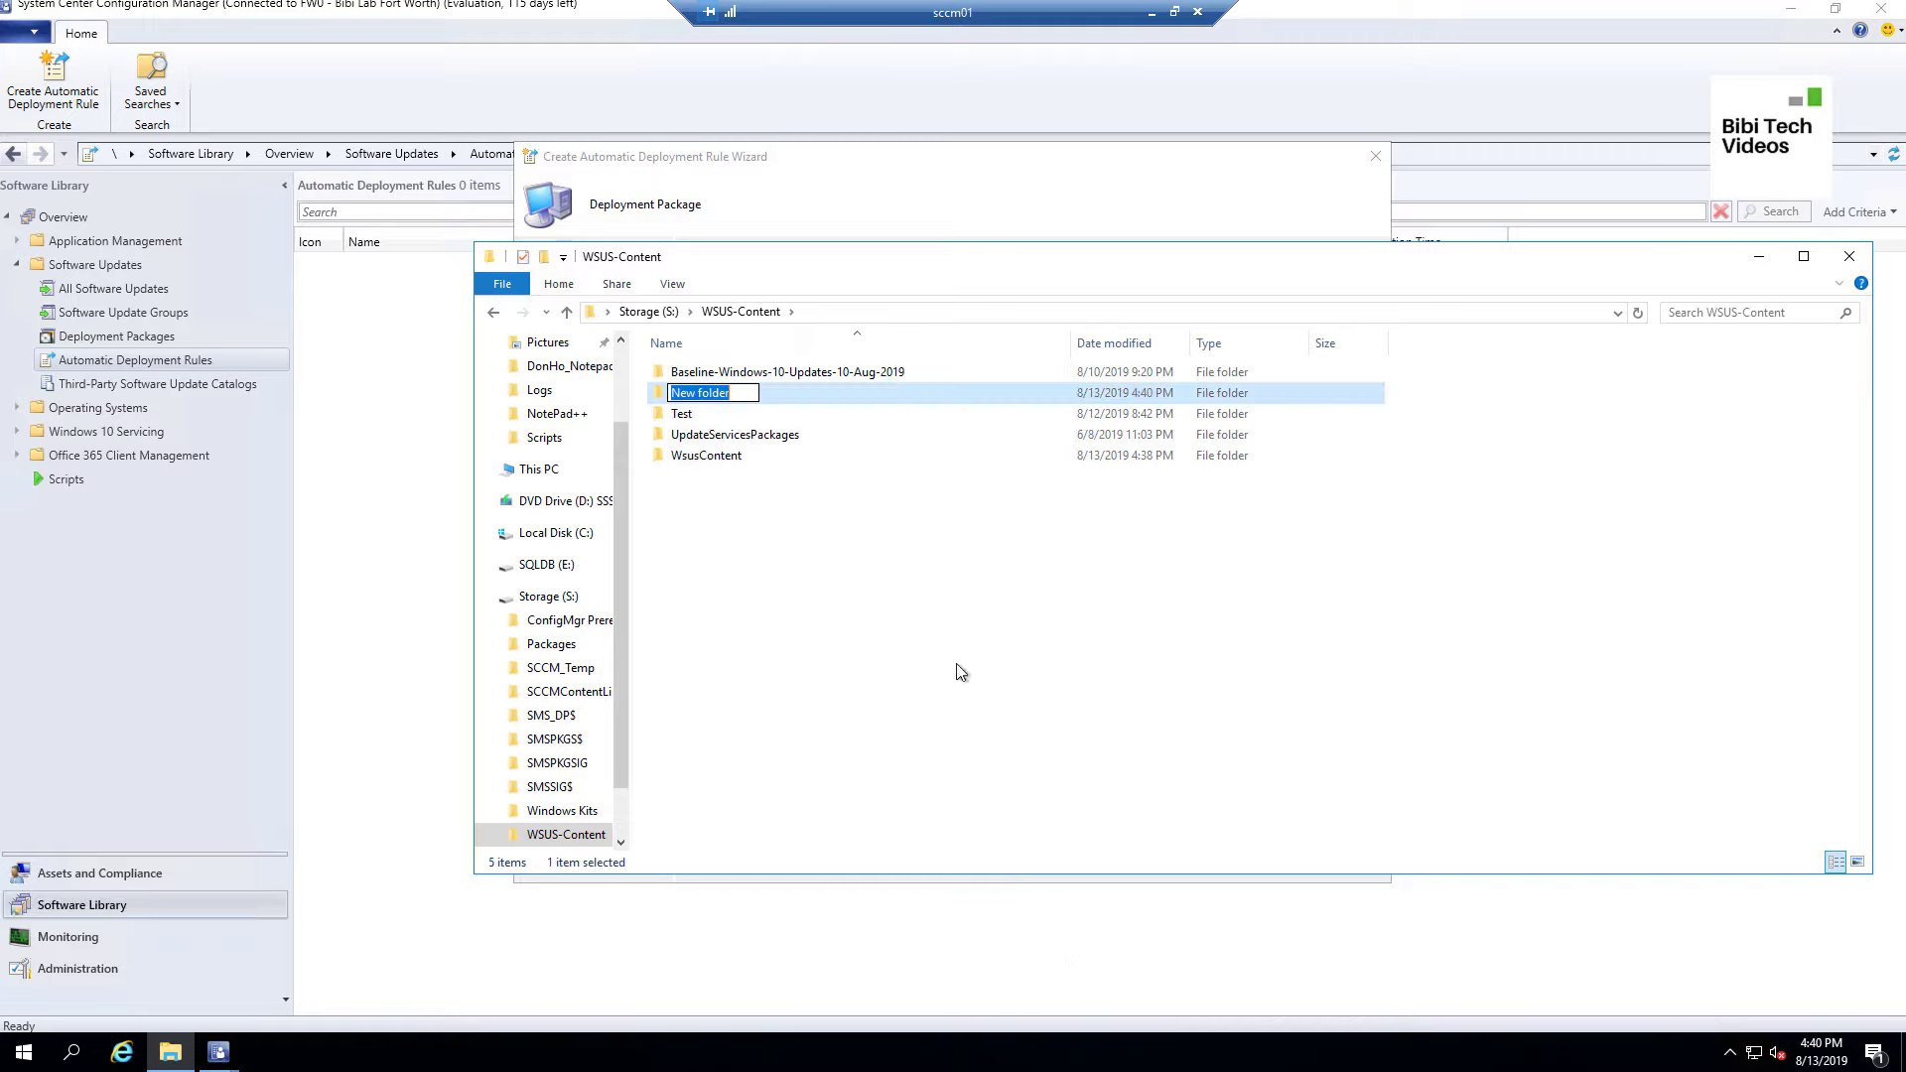
pyautogui.rightClick(705, 392)
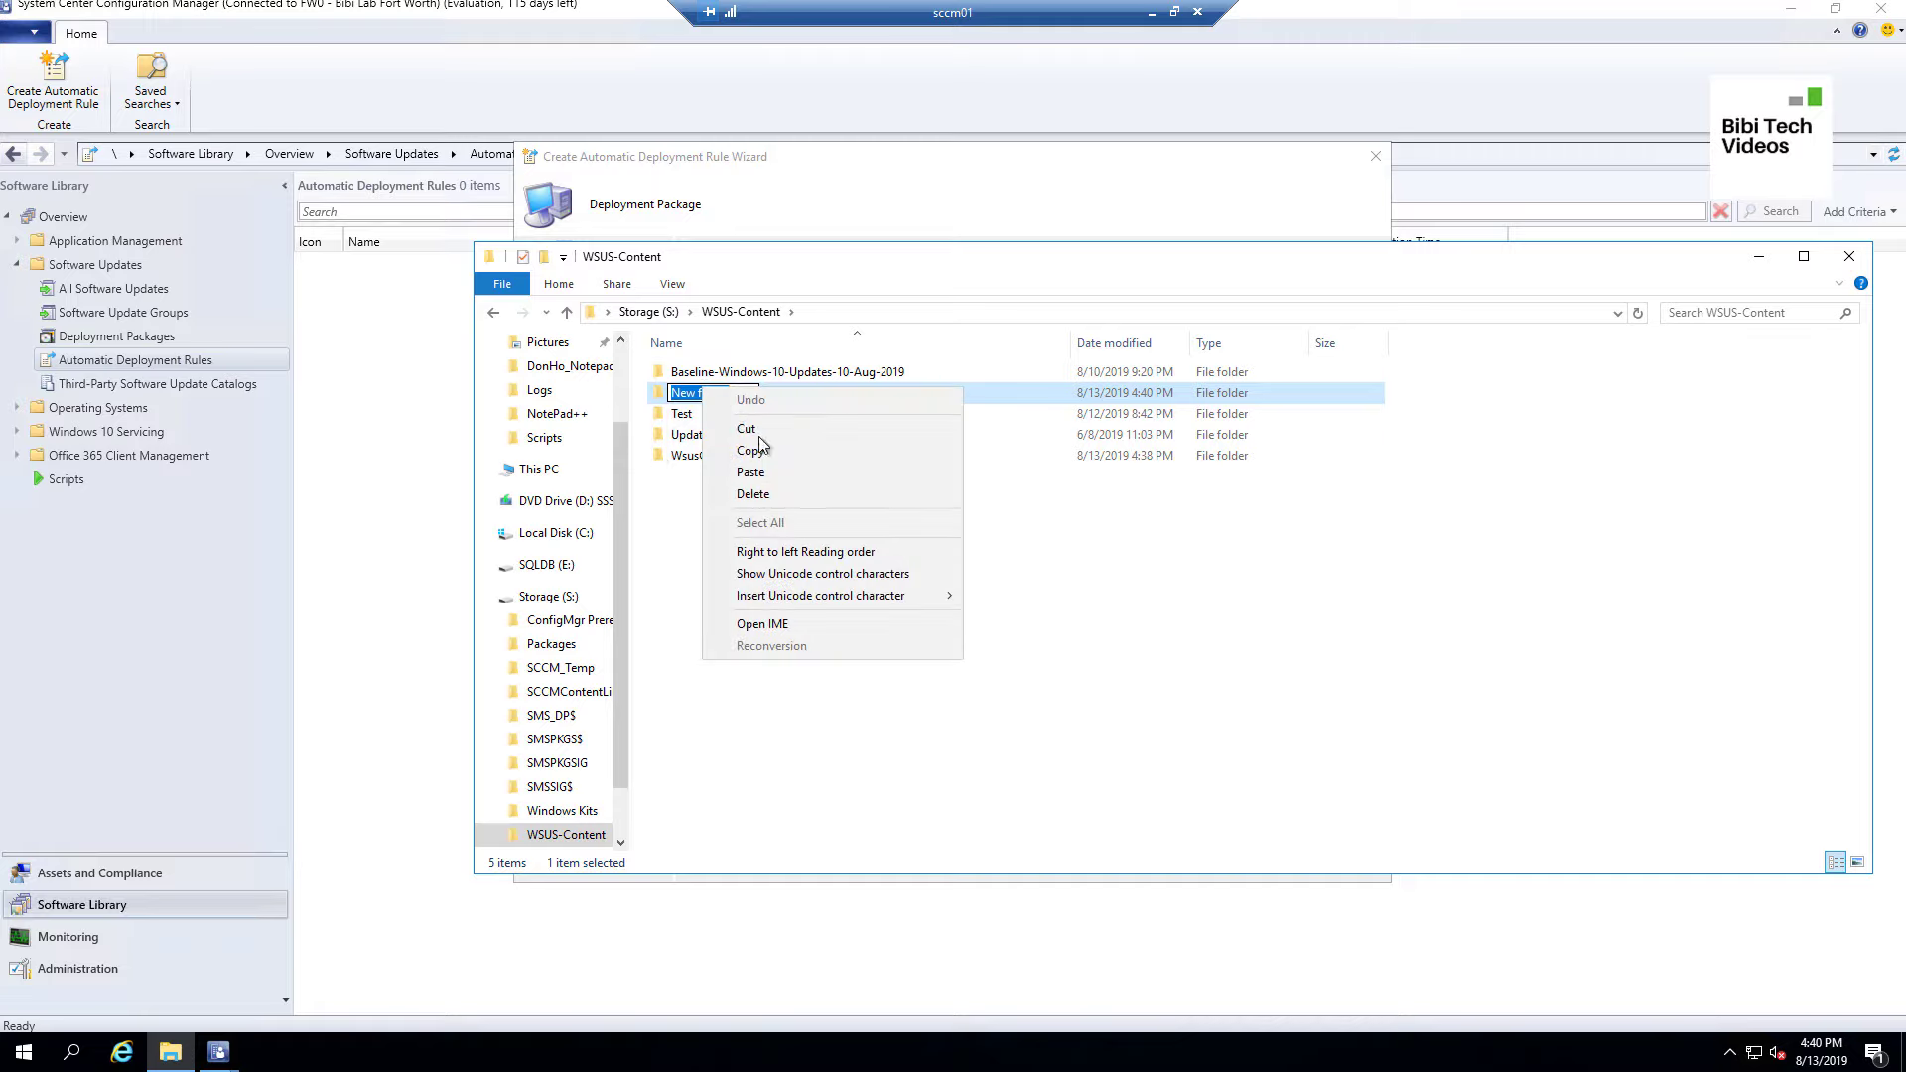
pyautogui.click(784, 472)
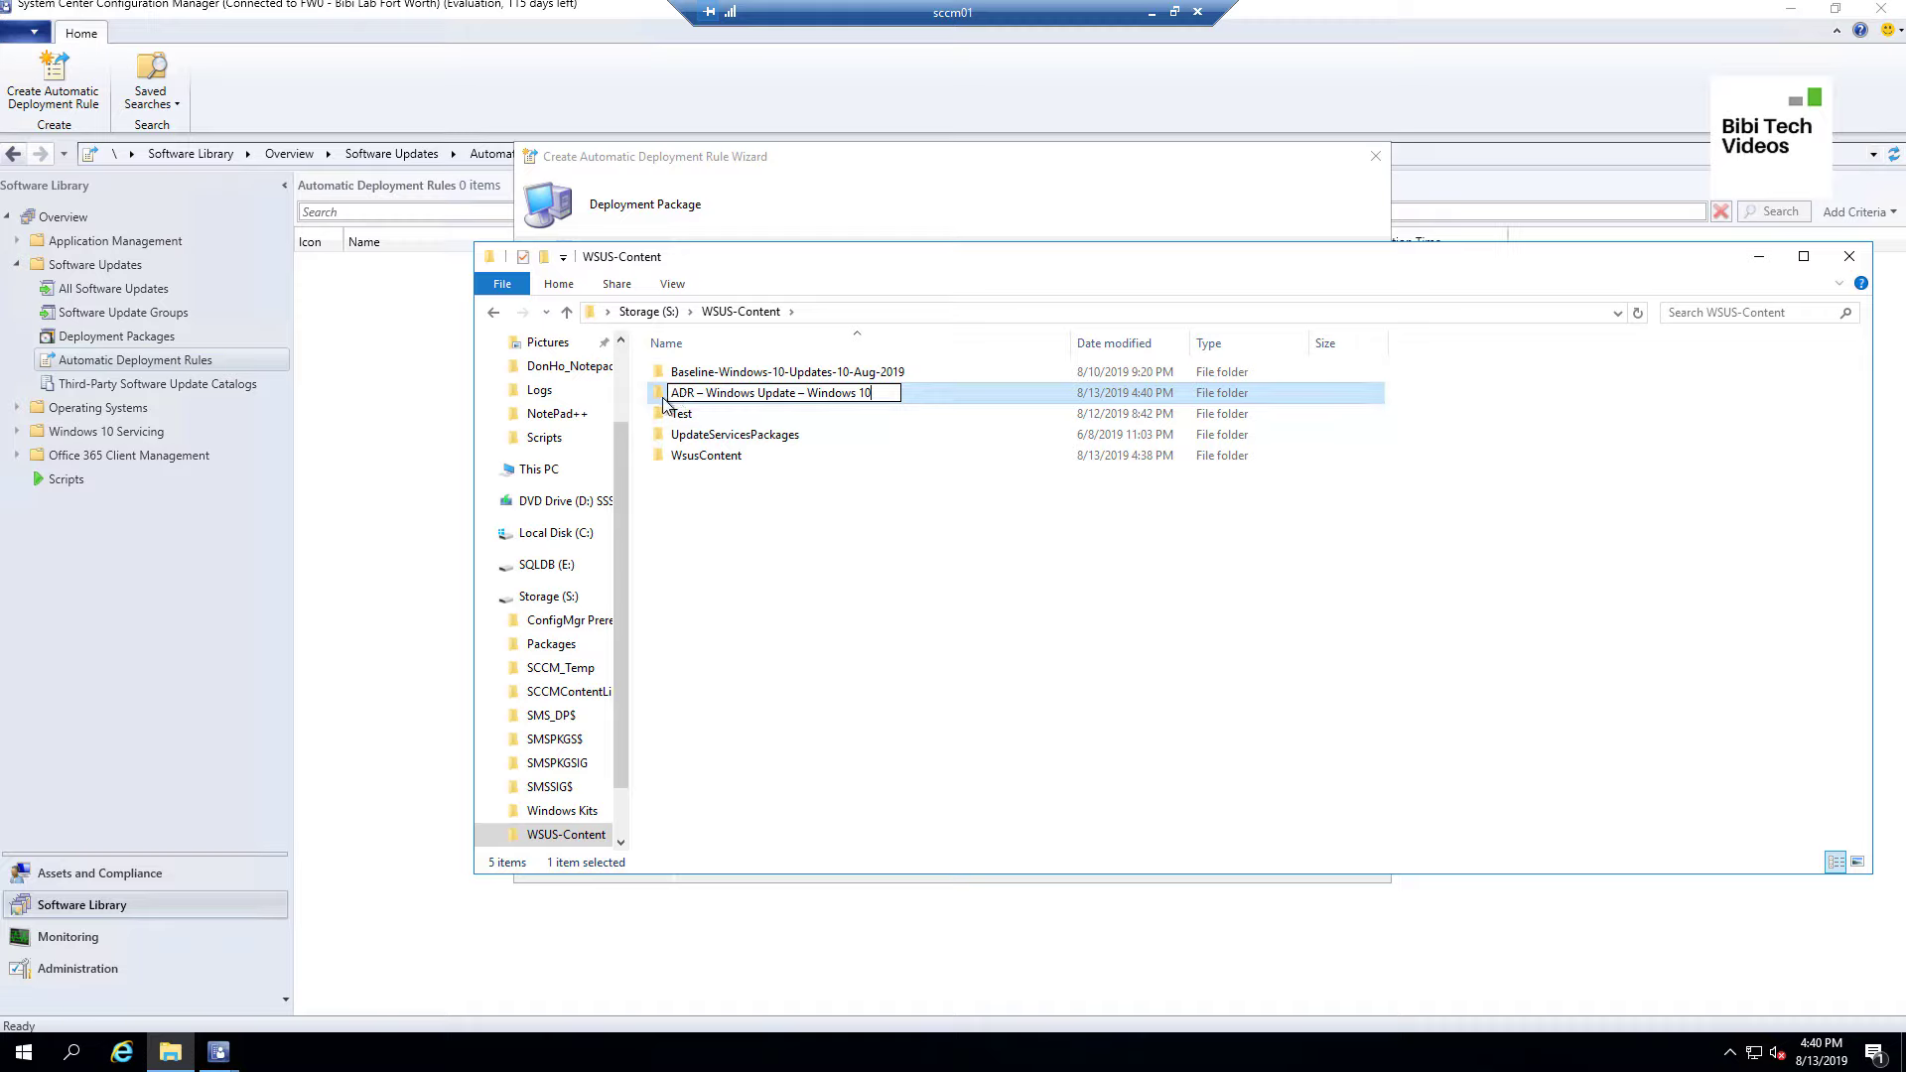
pyautogui.press('Return')
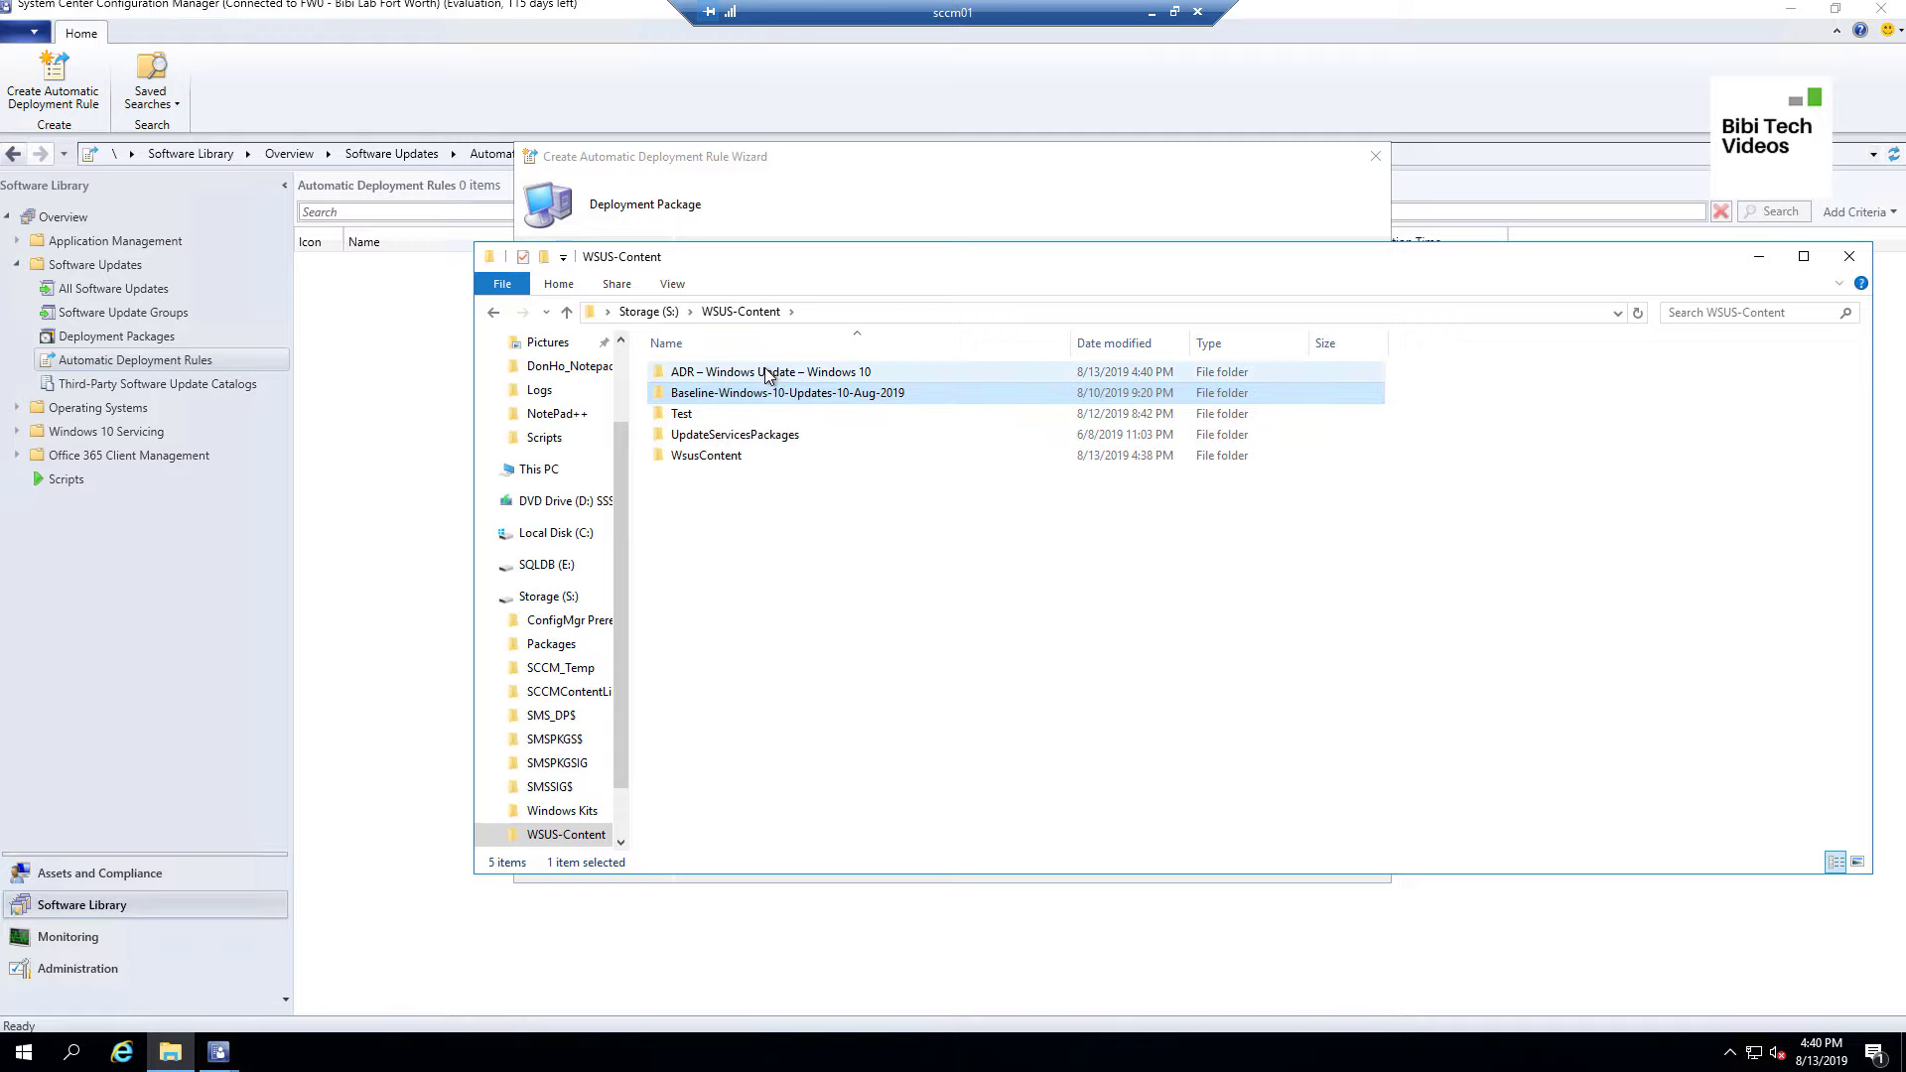
pyautogui.click(767, 375)
pyautogui.doubleClick(767, 375)
pyautogui.click(1060, 316)
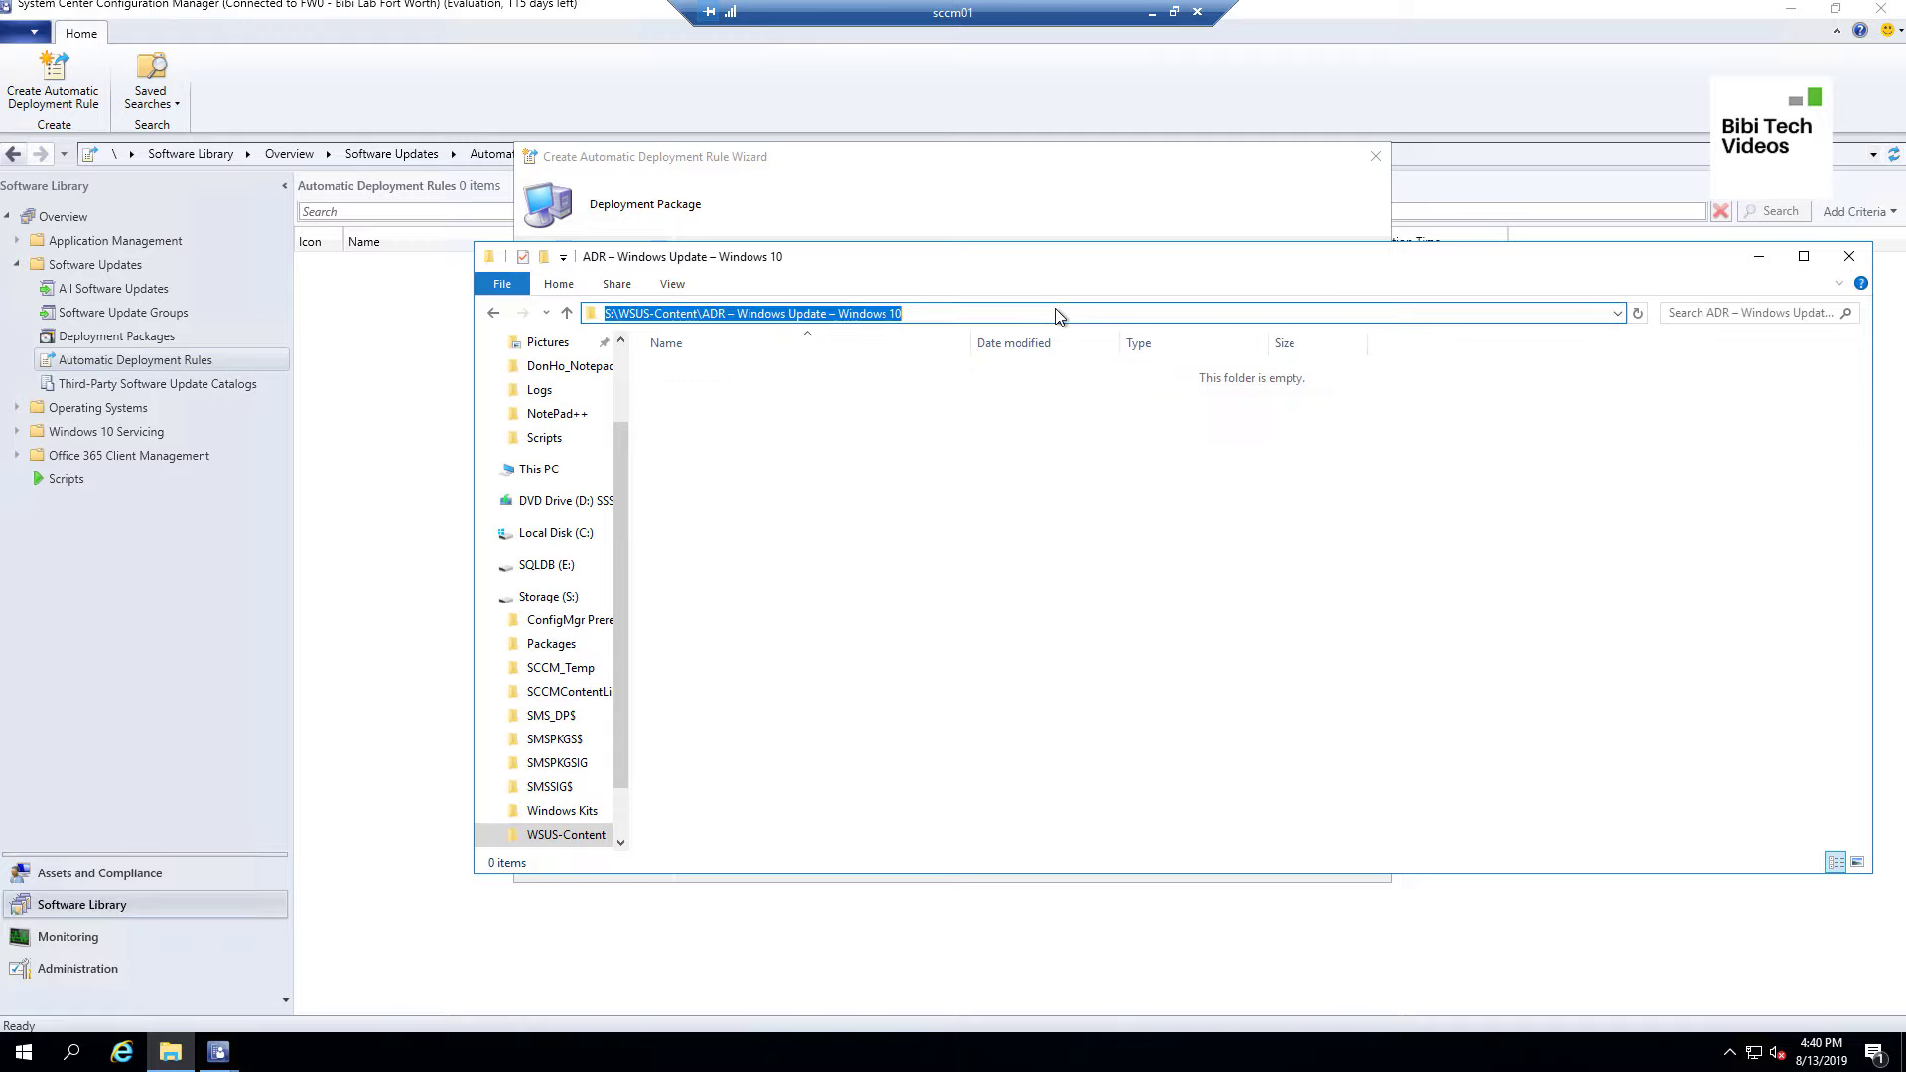
pyautogui.moveTo(1060, 281); pyautogui.dragTo(774, 546)
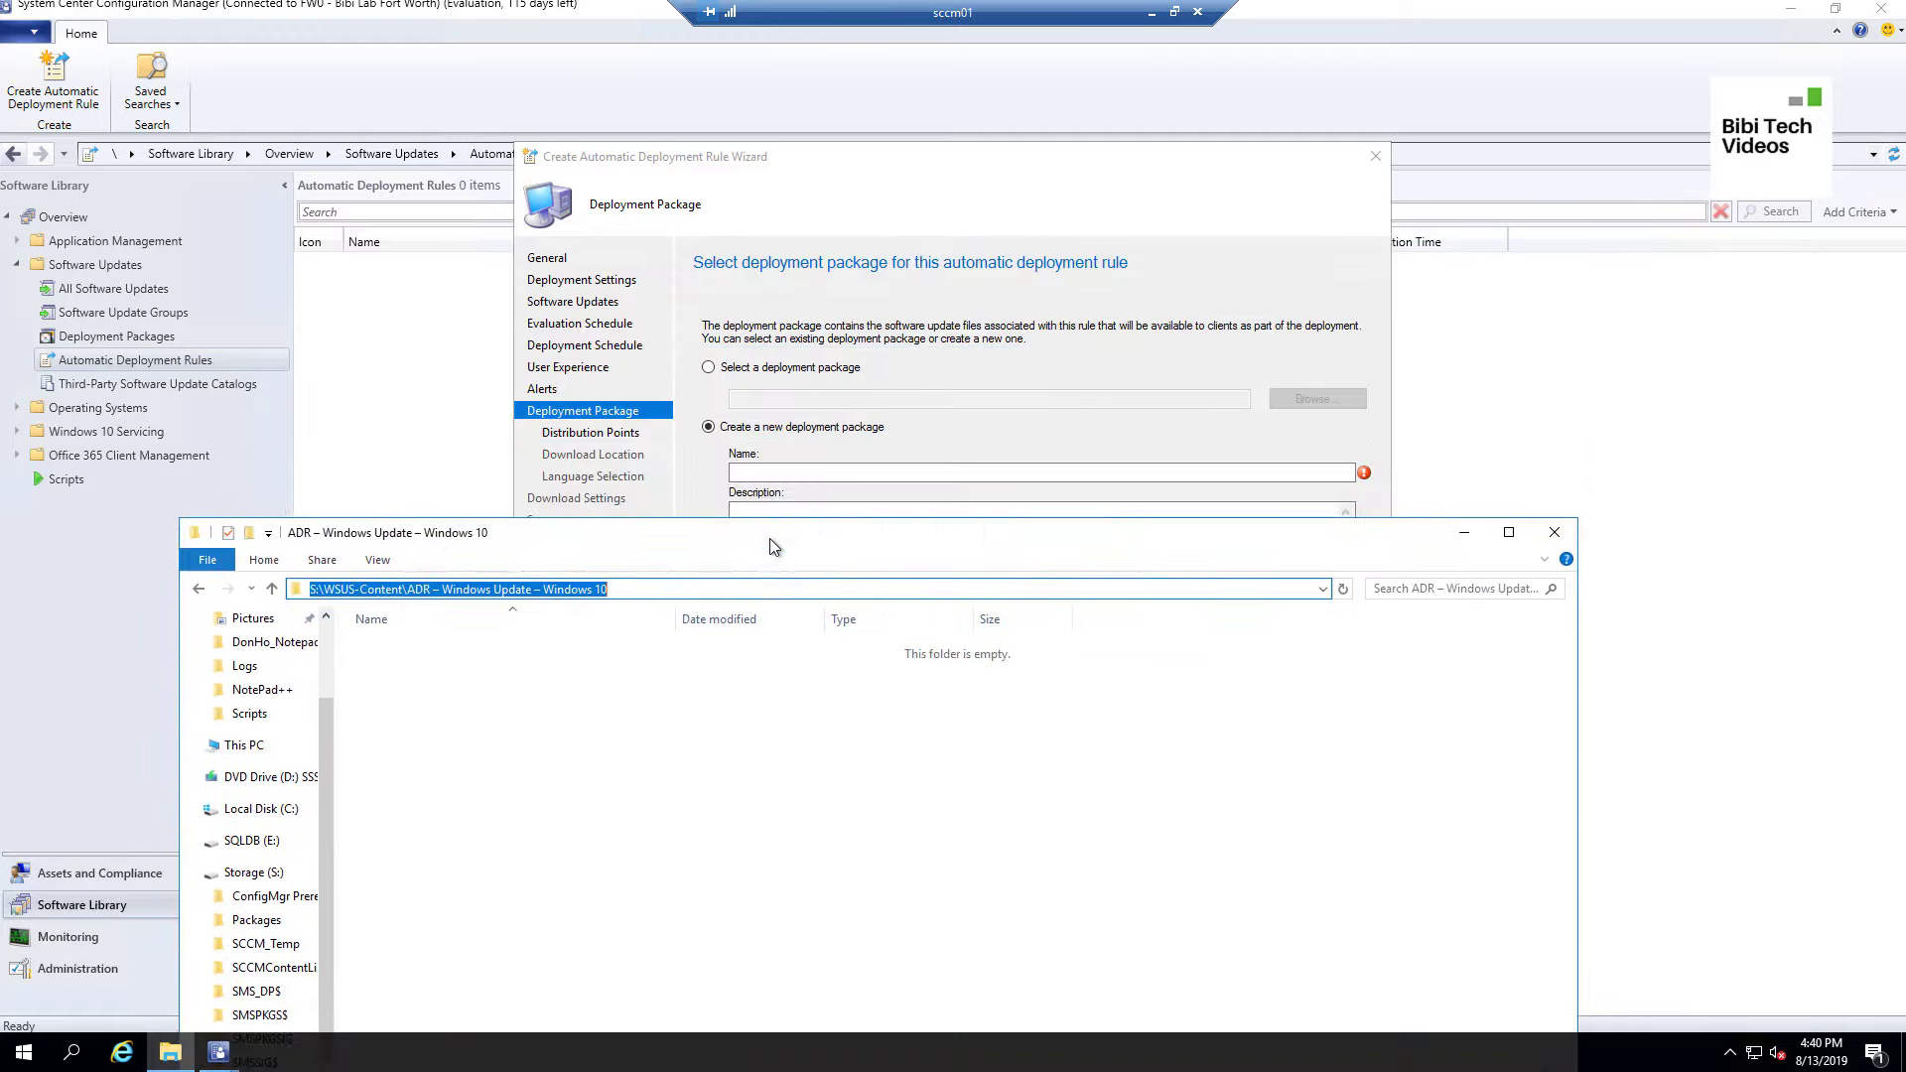
# Name the new deployment package "ADR – Windows Update – Windows 10" and describe it as "Windows 10 Monthly Updates".
pyautogui.click(771, 473)
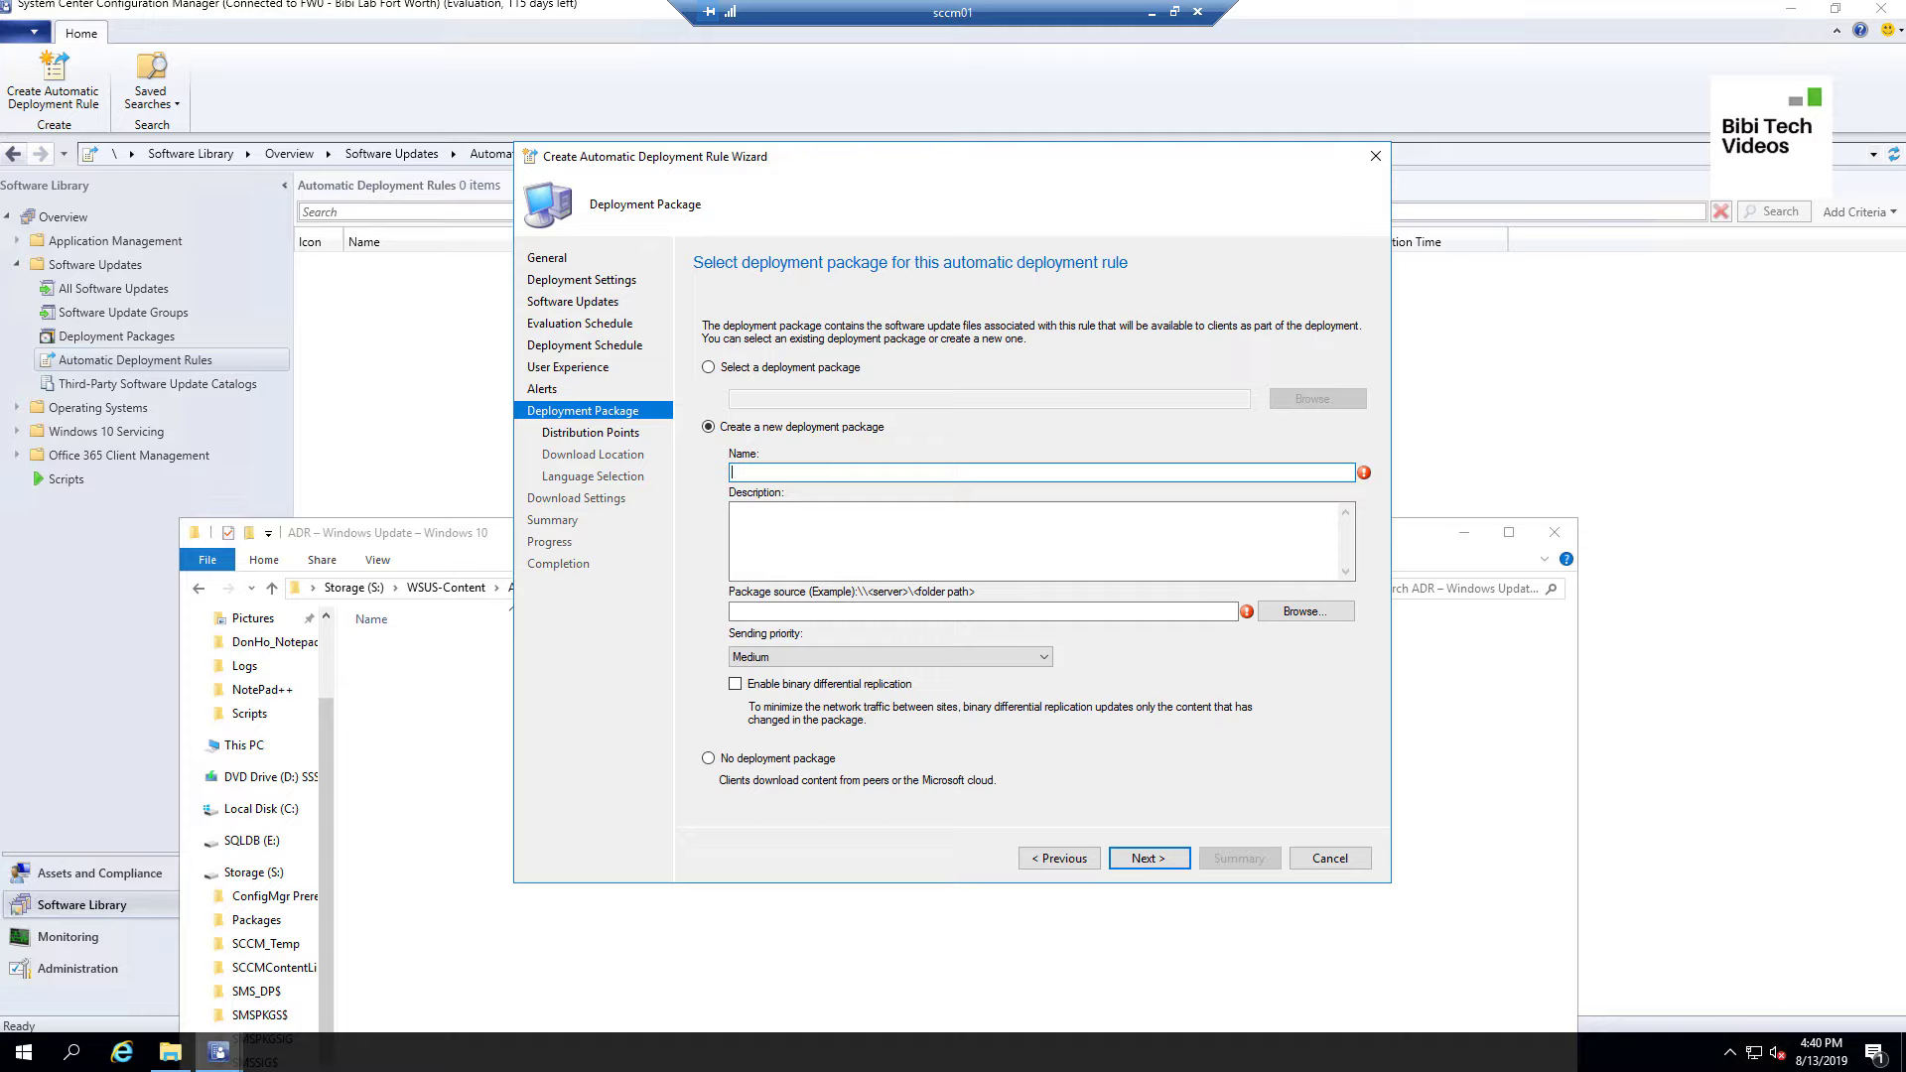
pyautogui.rightClick(794, 472)
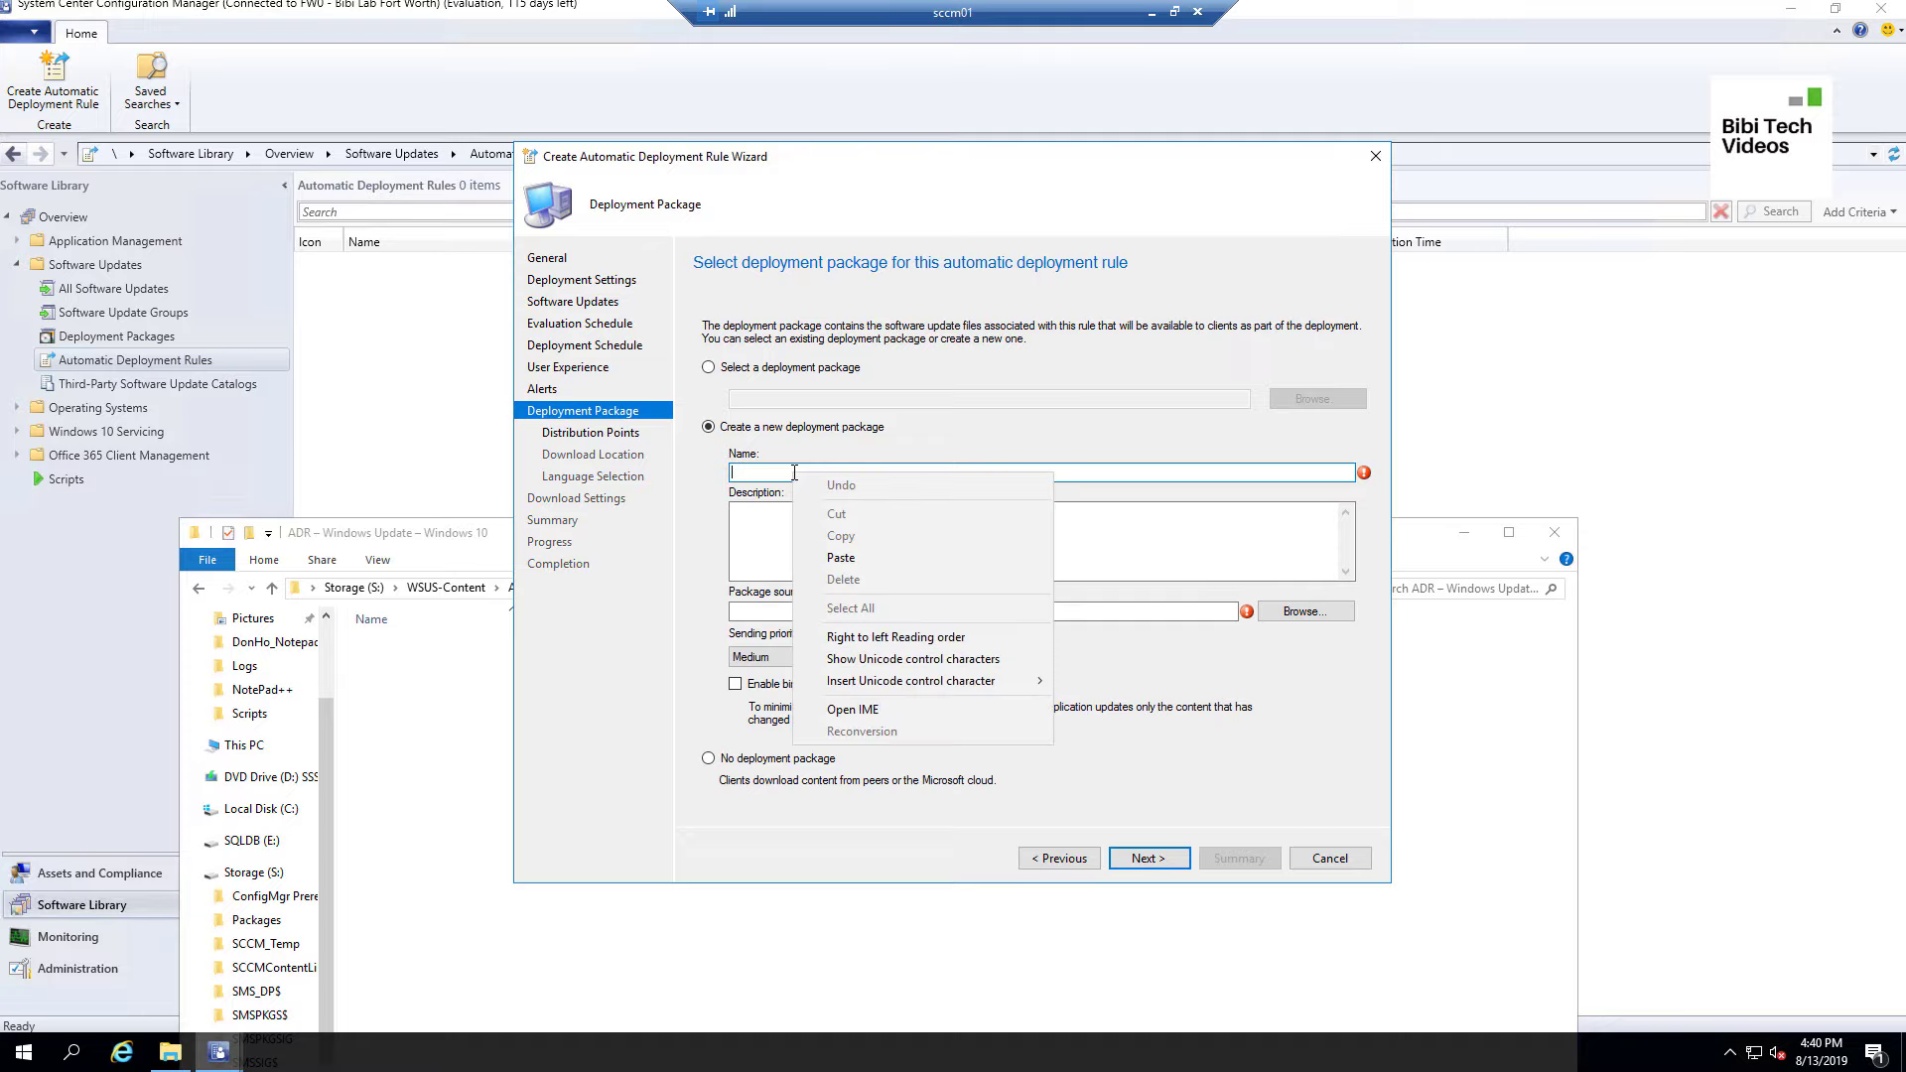
pyautogui.click(844, 557)
pyautogui.click(824, 529)
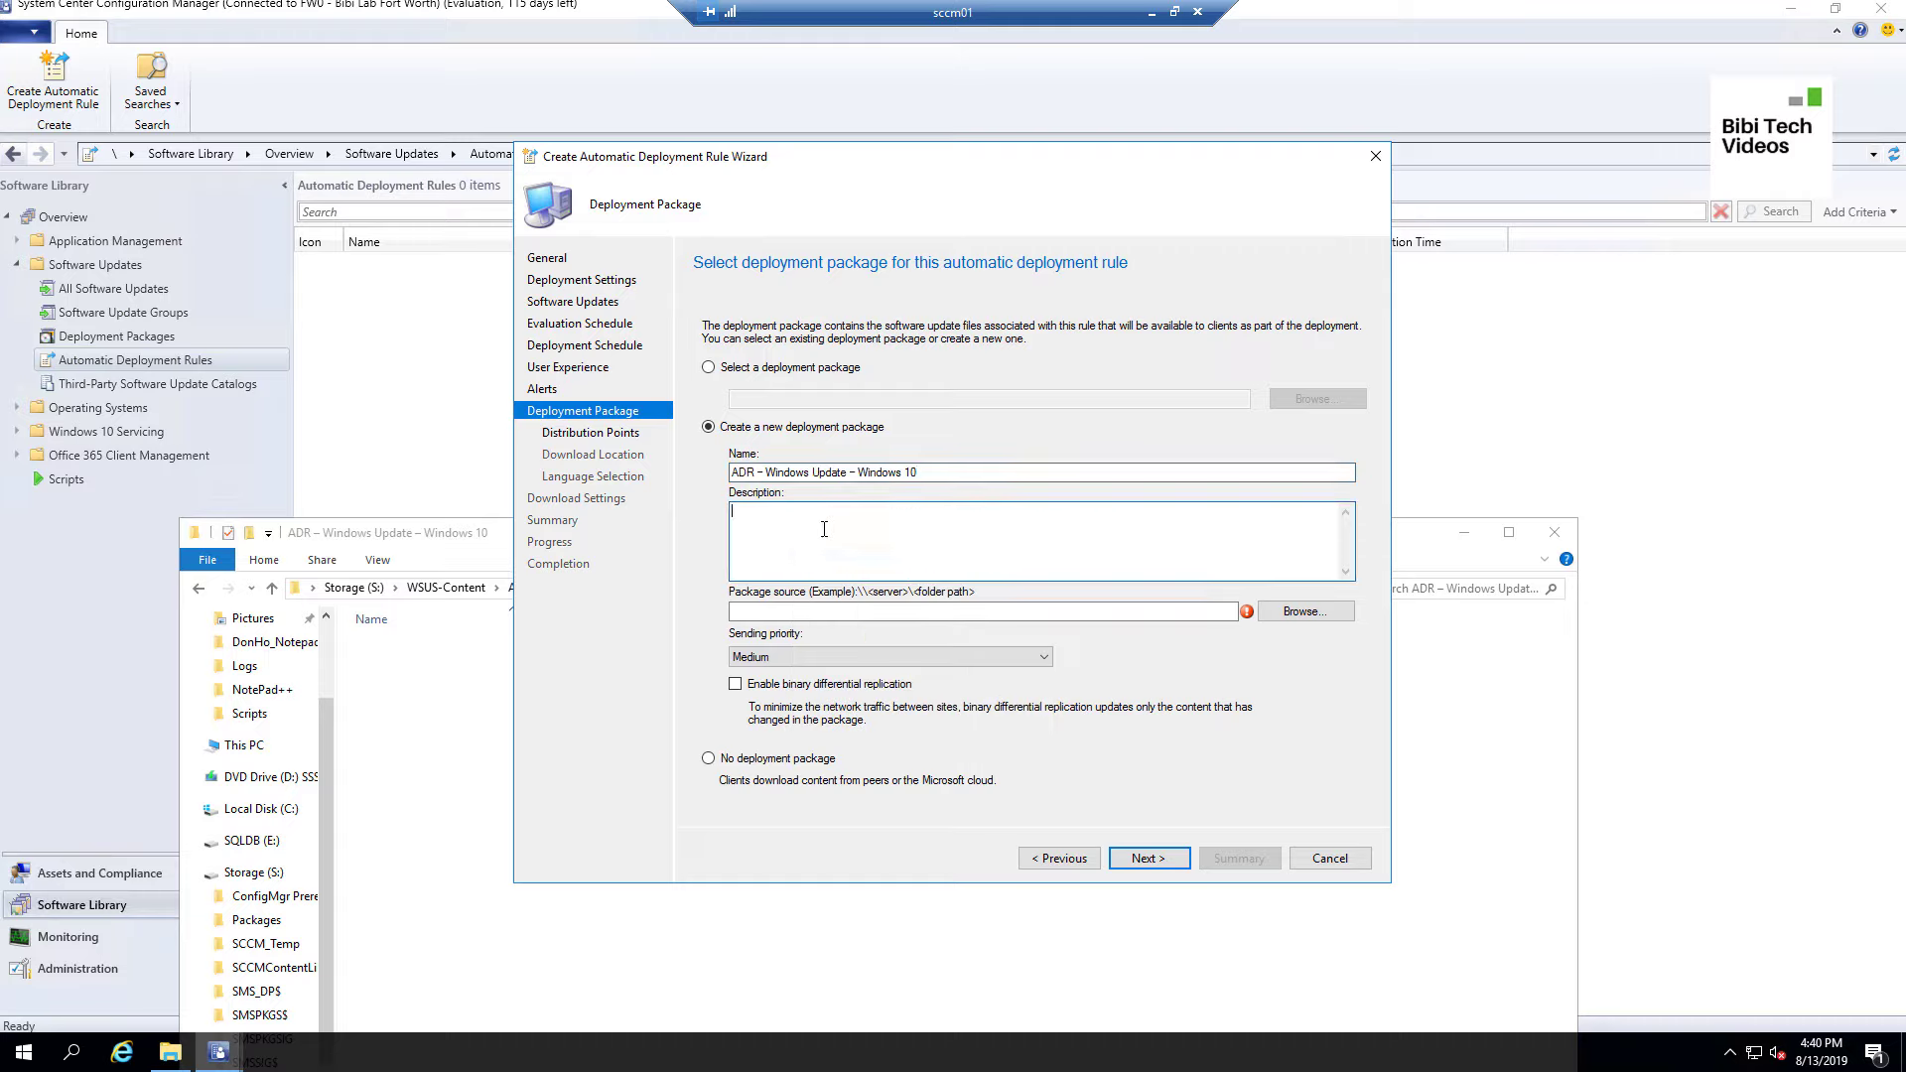
pyautogui.write('Windows 10 Monthly Updates')
# Set the package source to the network folder \\sccm01\S$\WSUS-Content\ADR – Windows Update – Windows 10.
pyautogui.click(1302, 612)
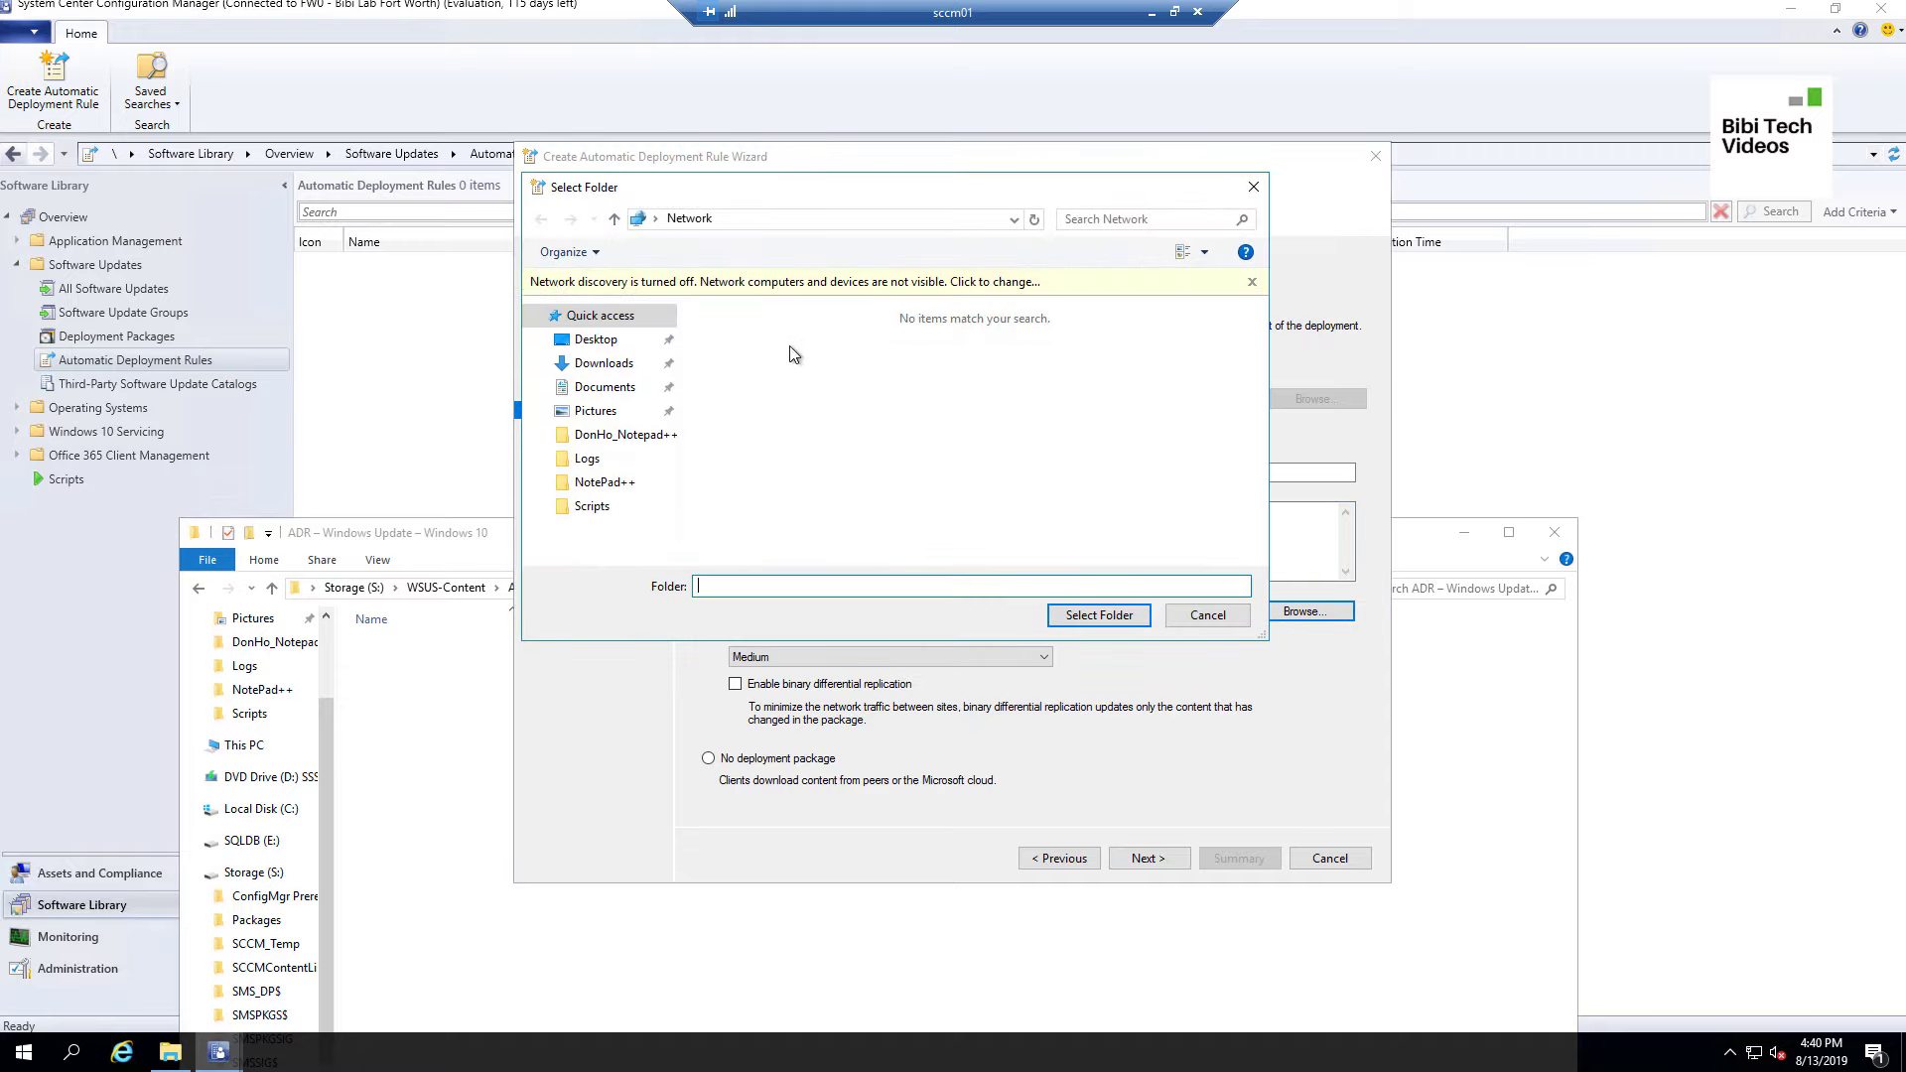
pyautogui.click(1013, 219)
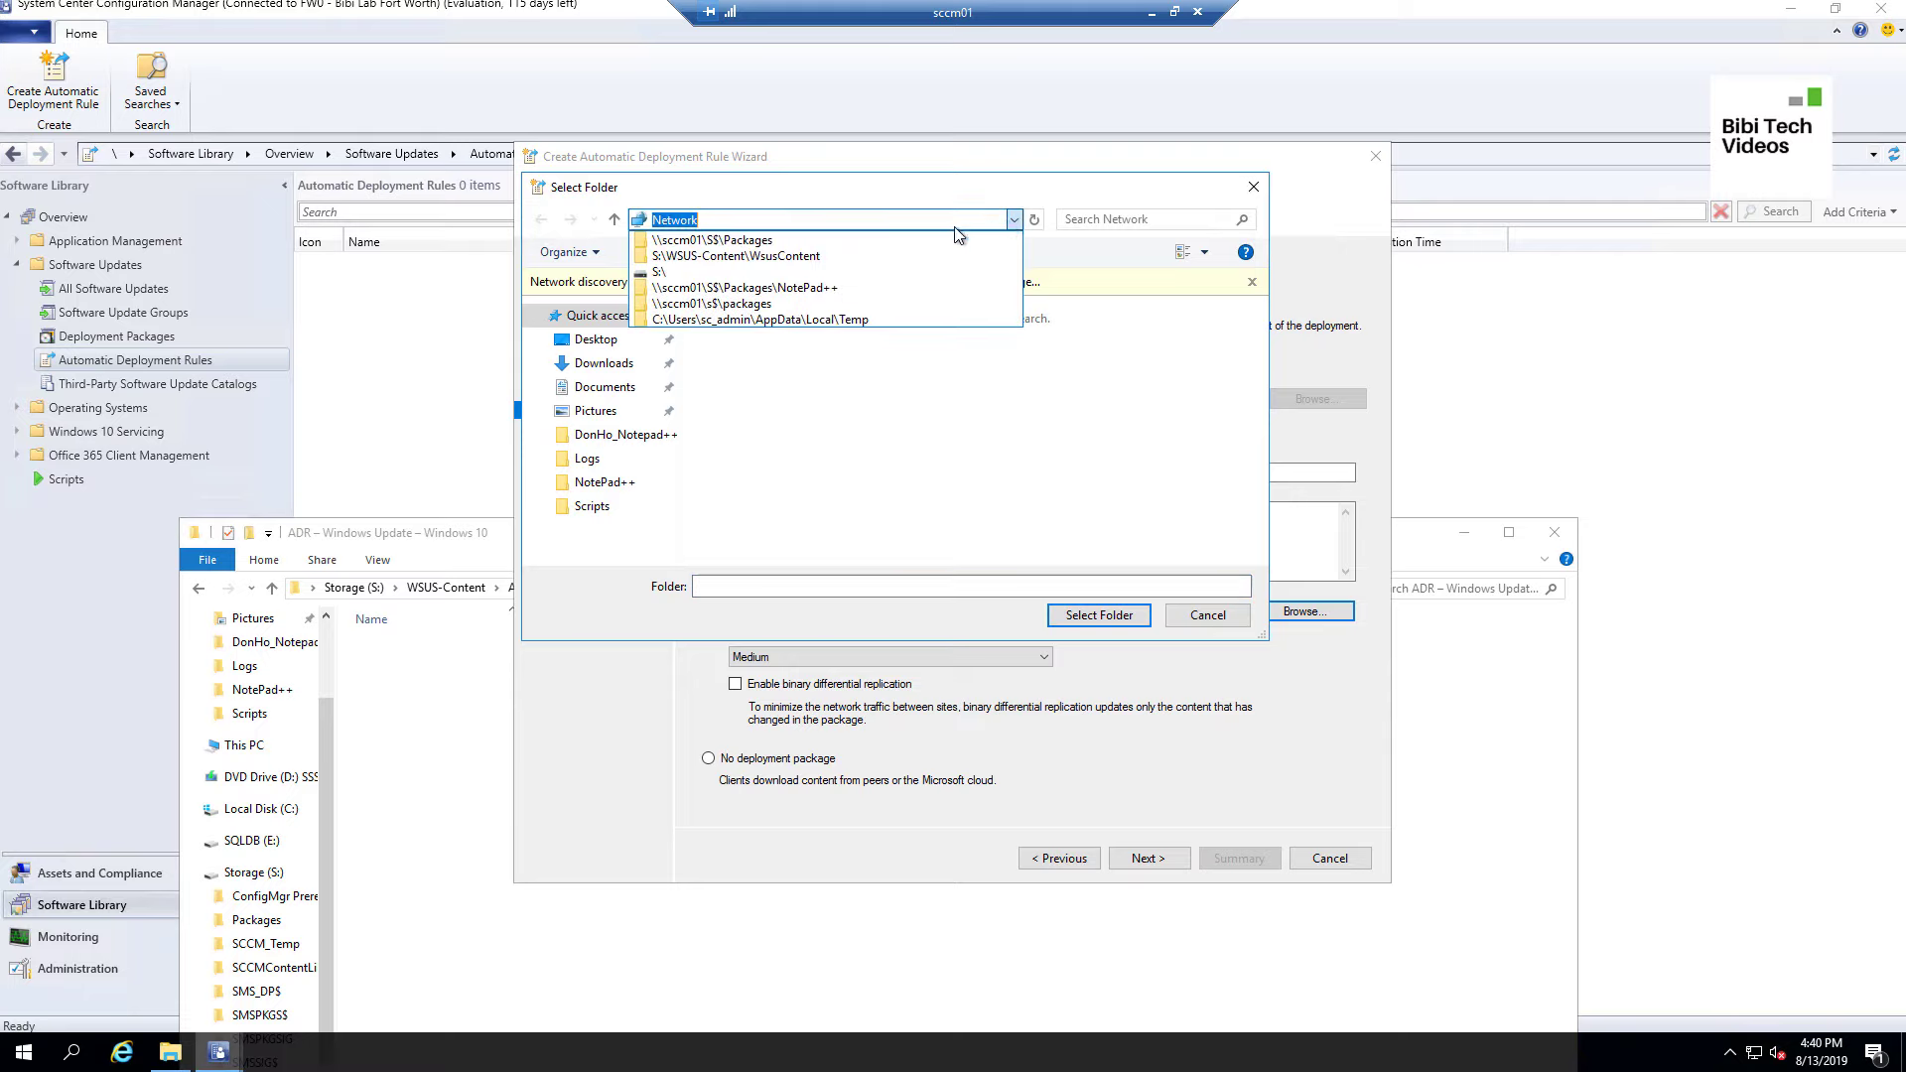
pyautogui.click(772, 241)
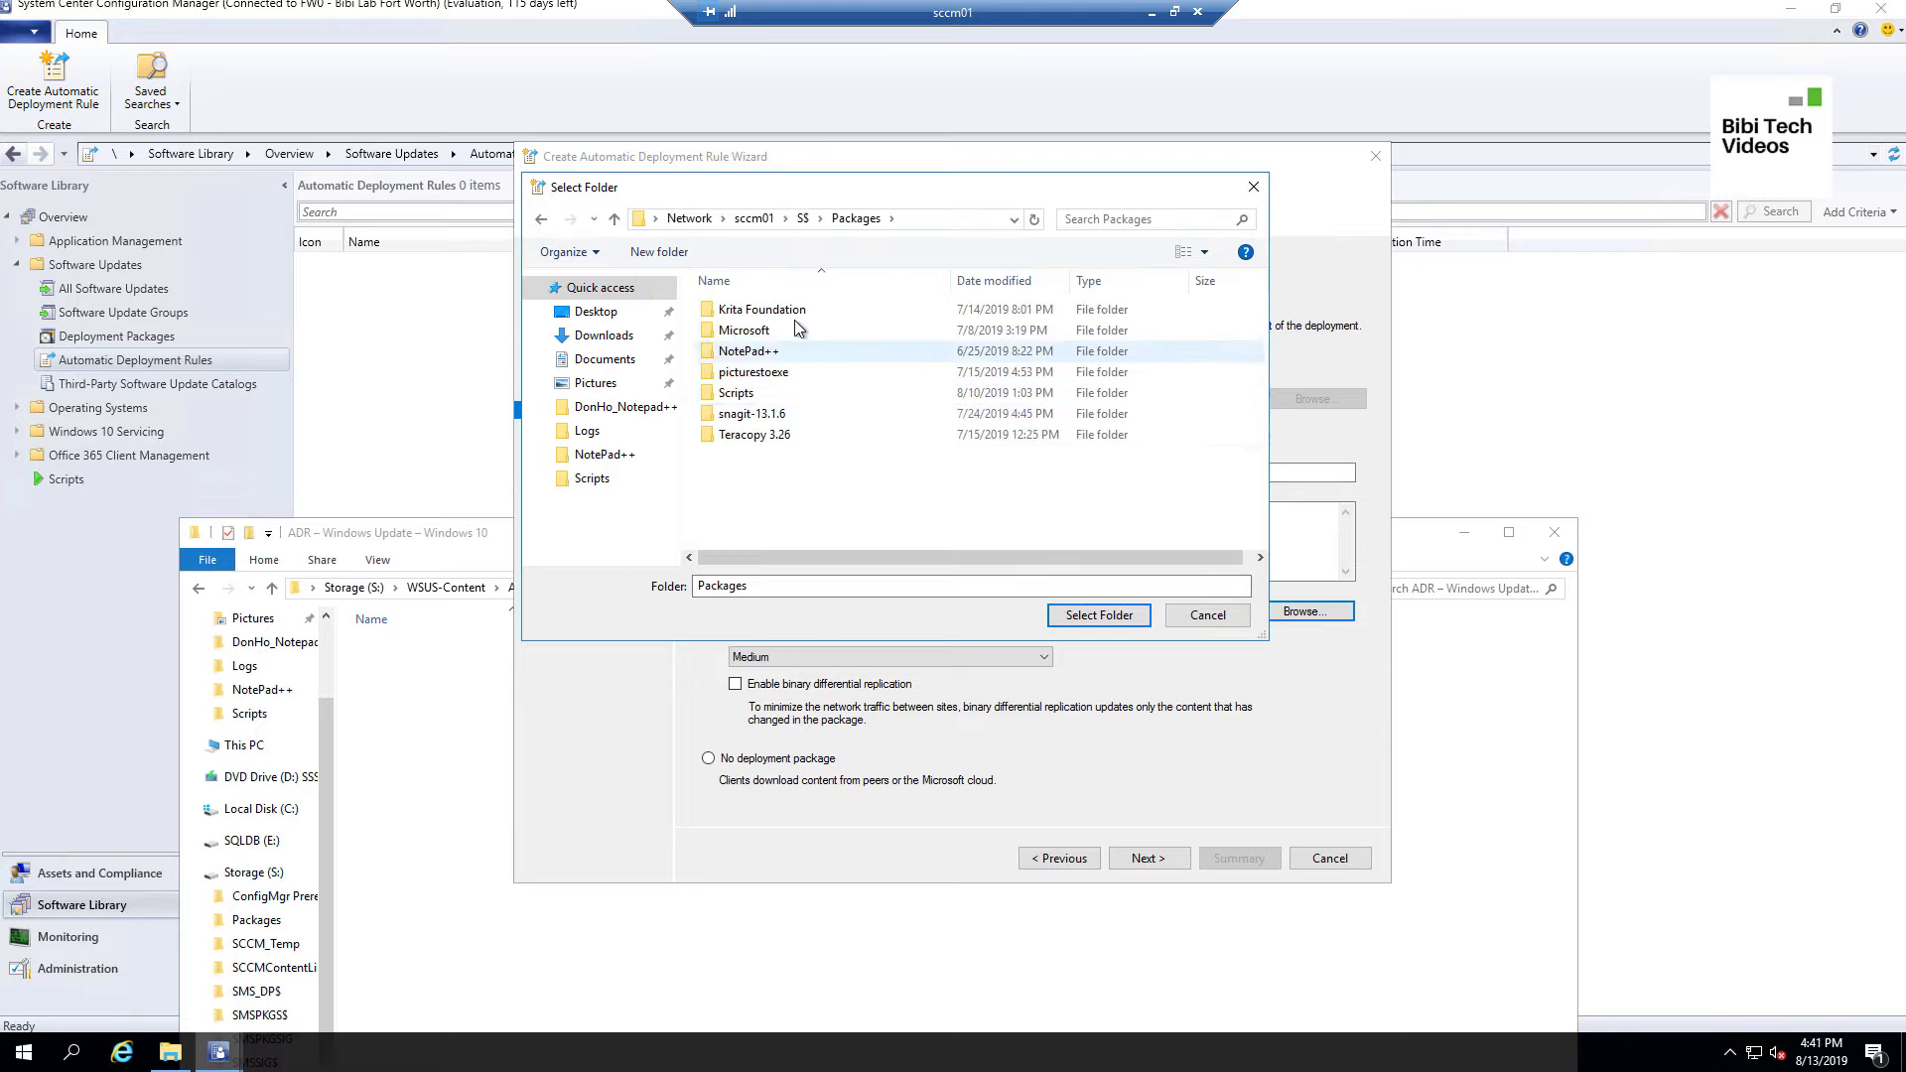
pyautogui.click(801, 219)
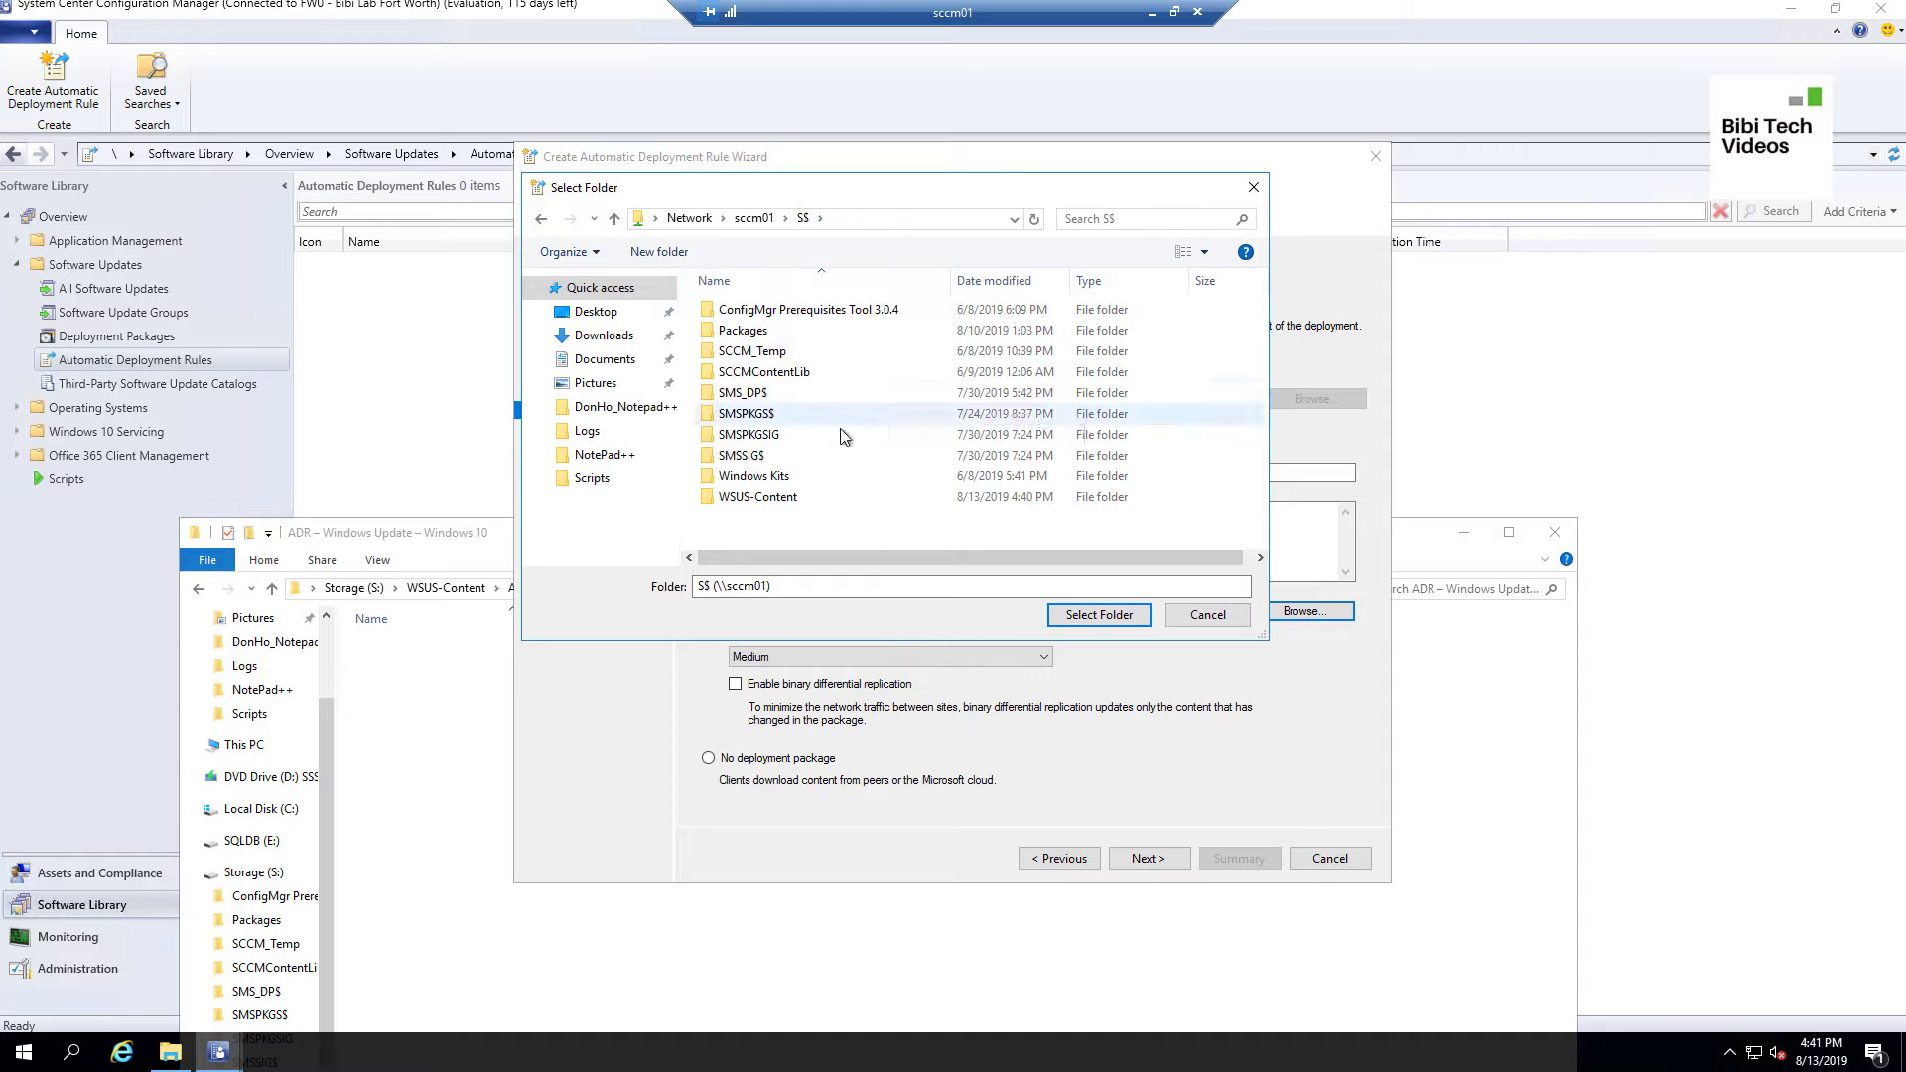
pyautogui.doubleClick(792, 498)
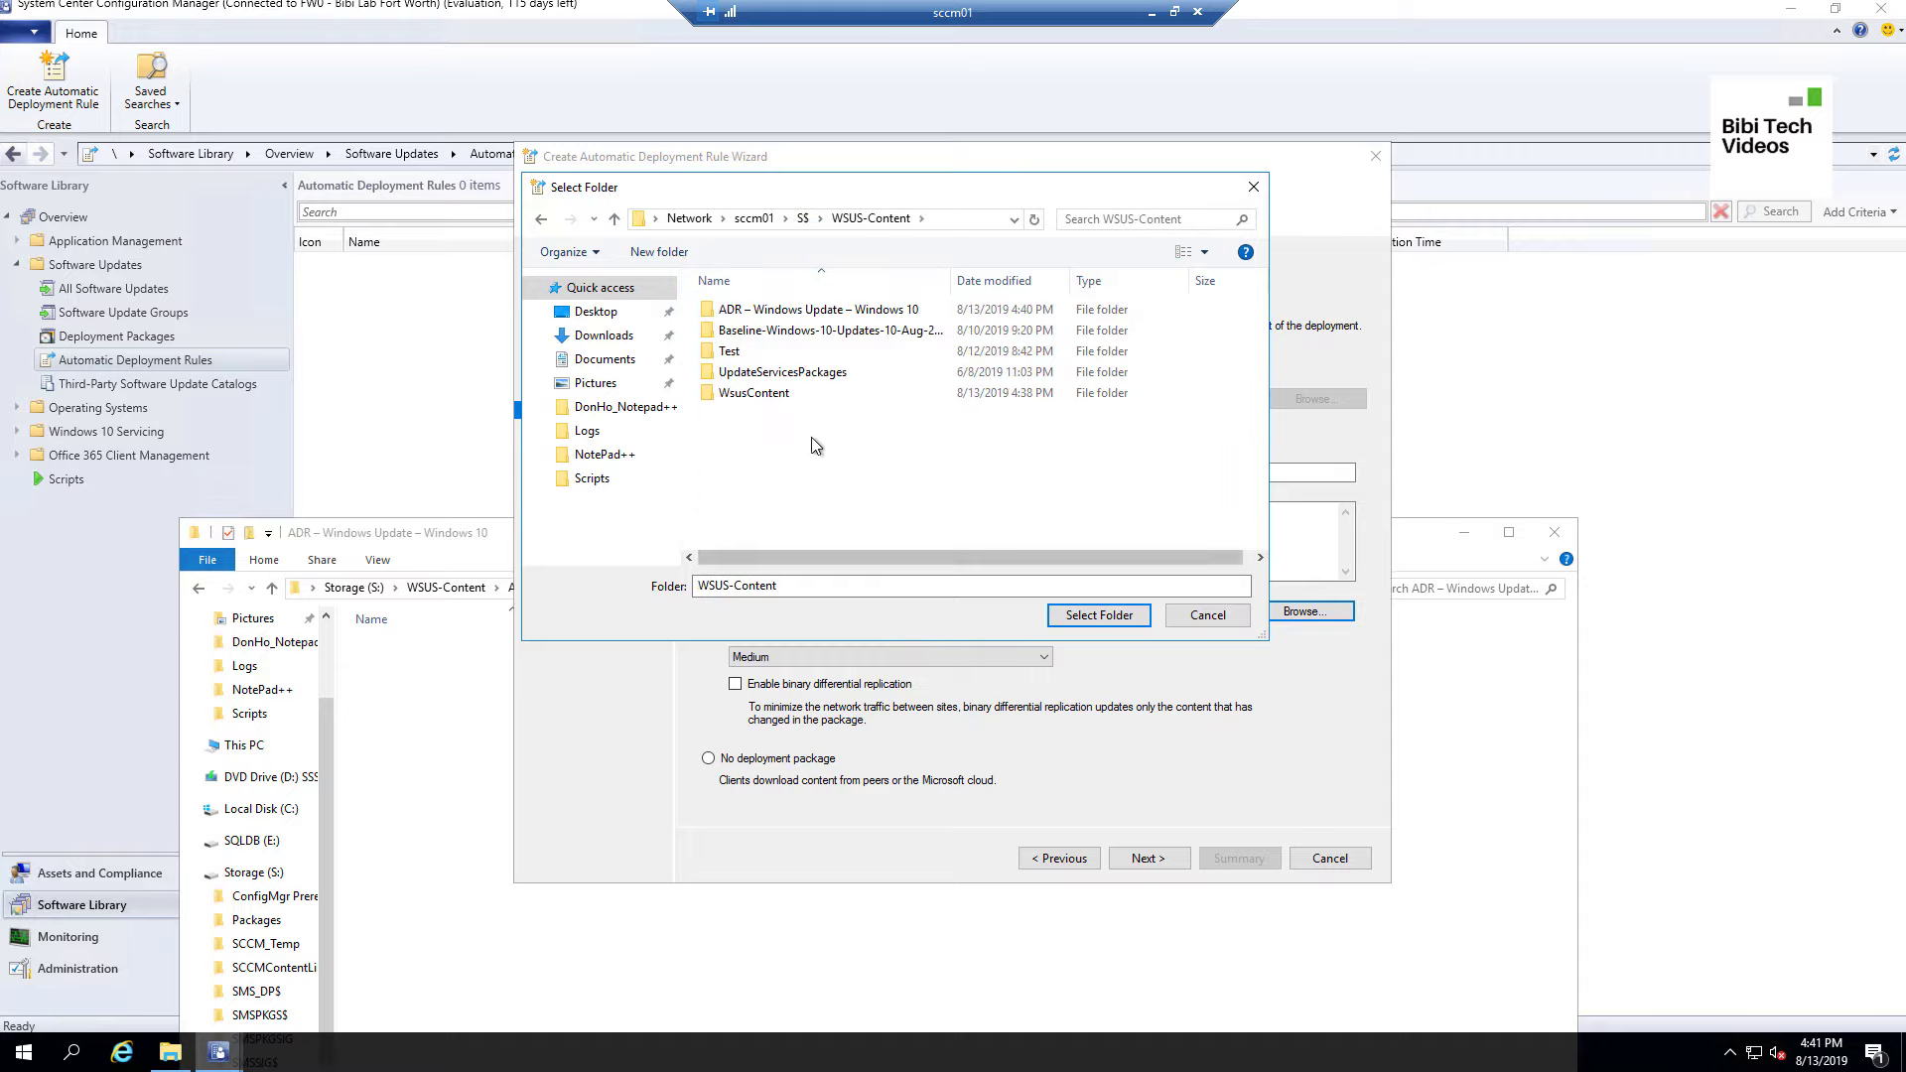
pyautogui.doubleClick(851, 311)
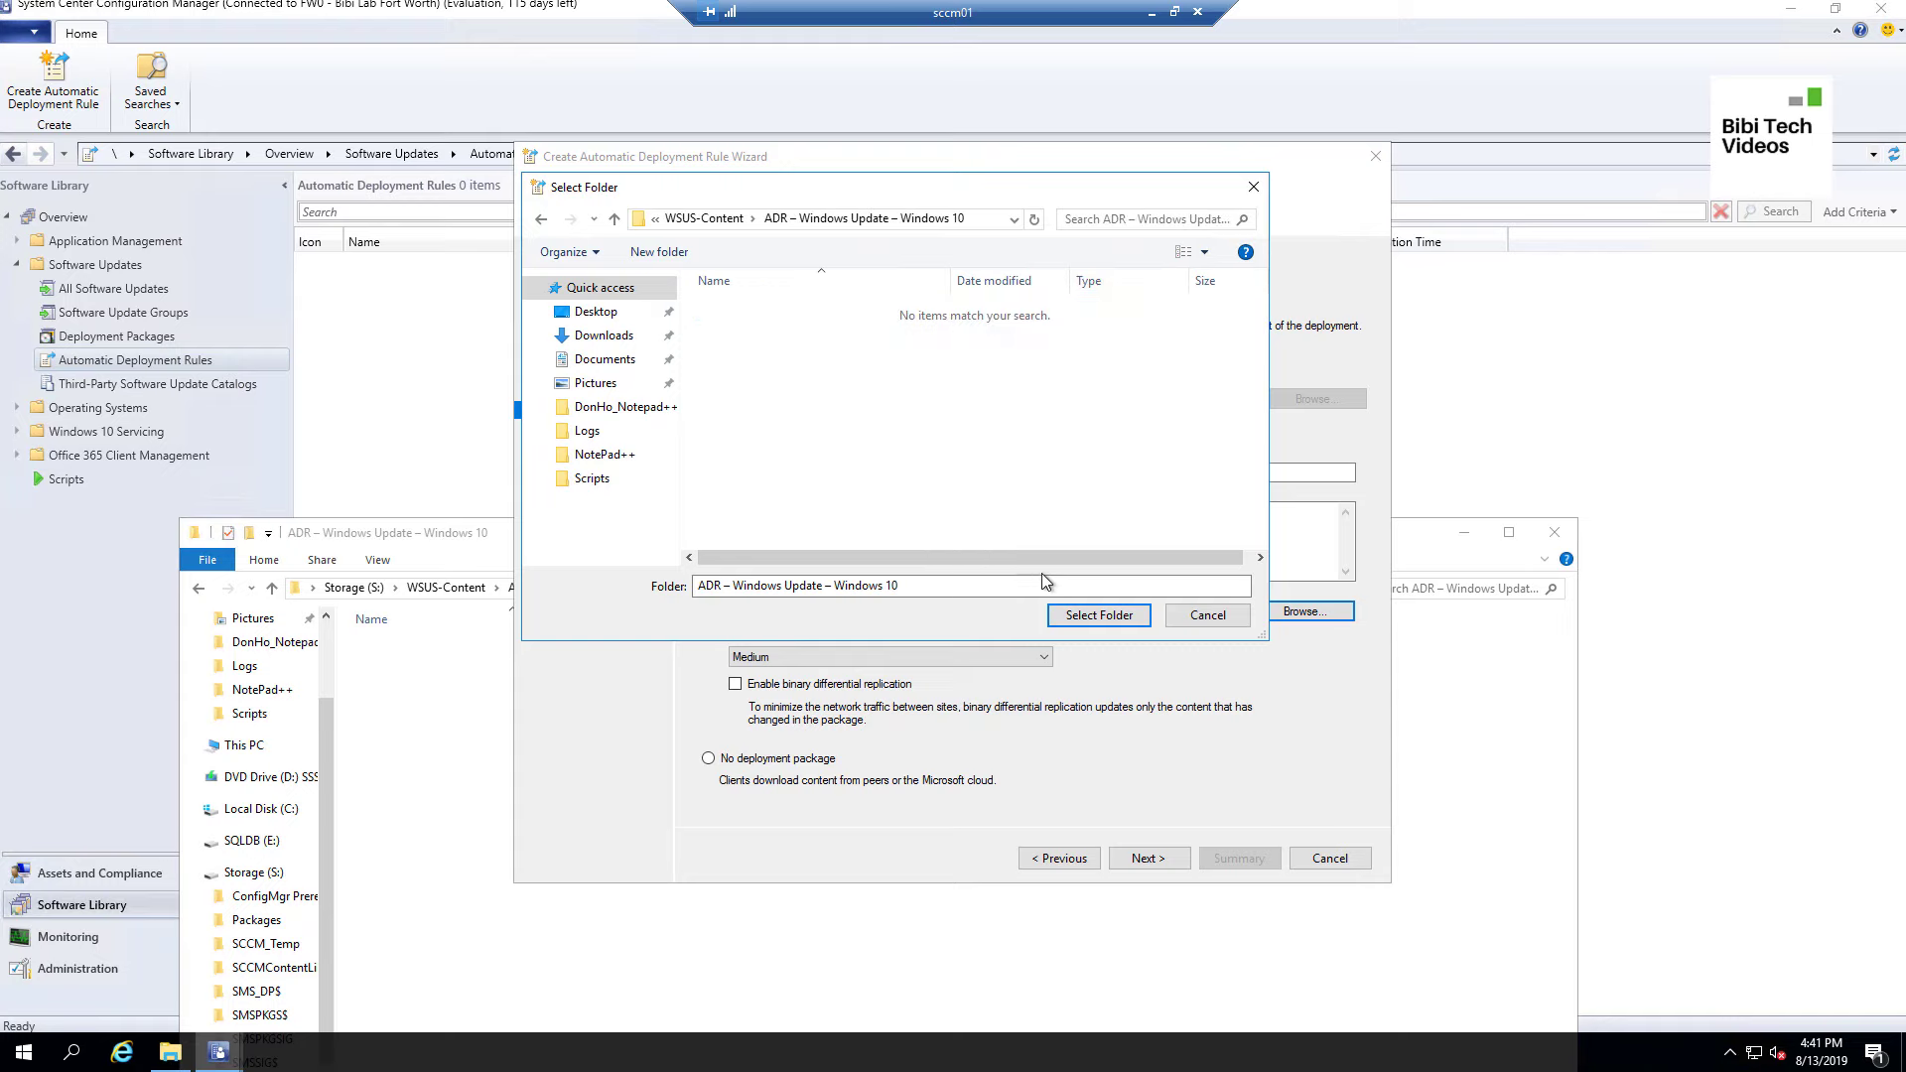
pyautogui.click(1099, 614)
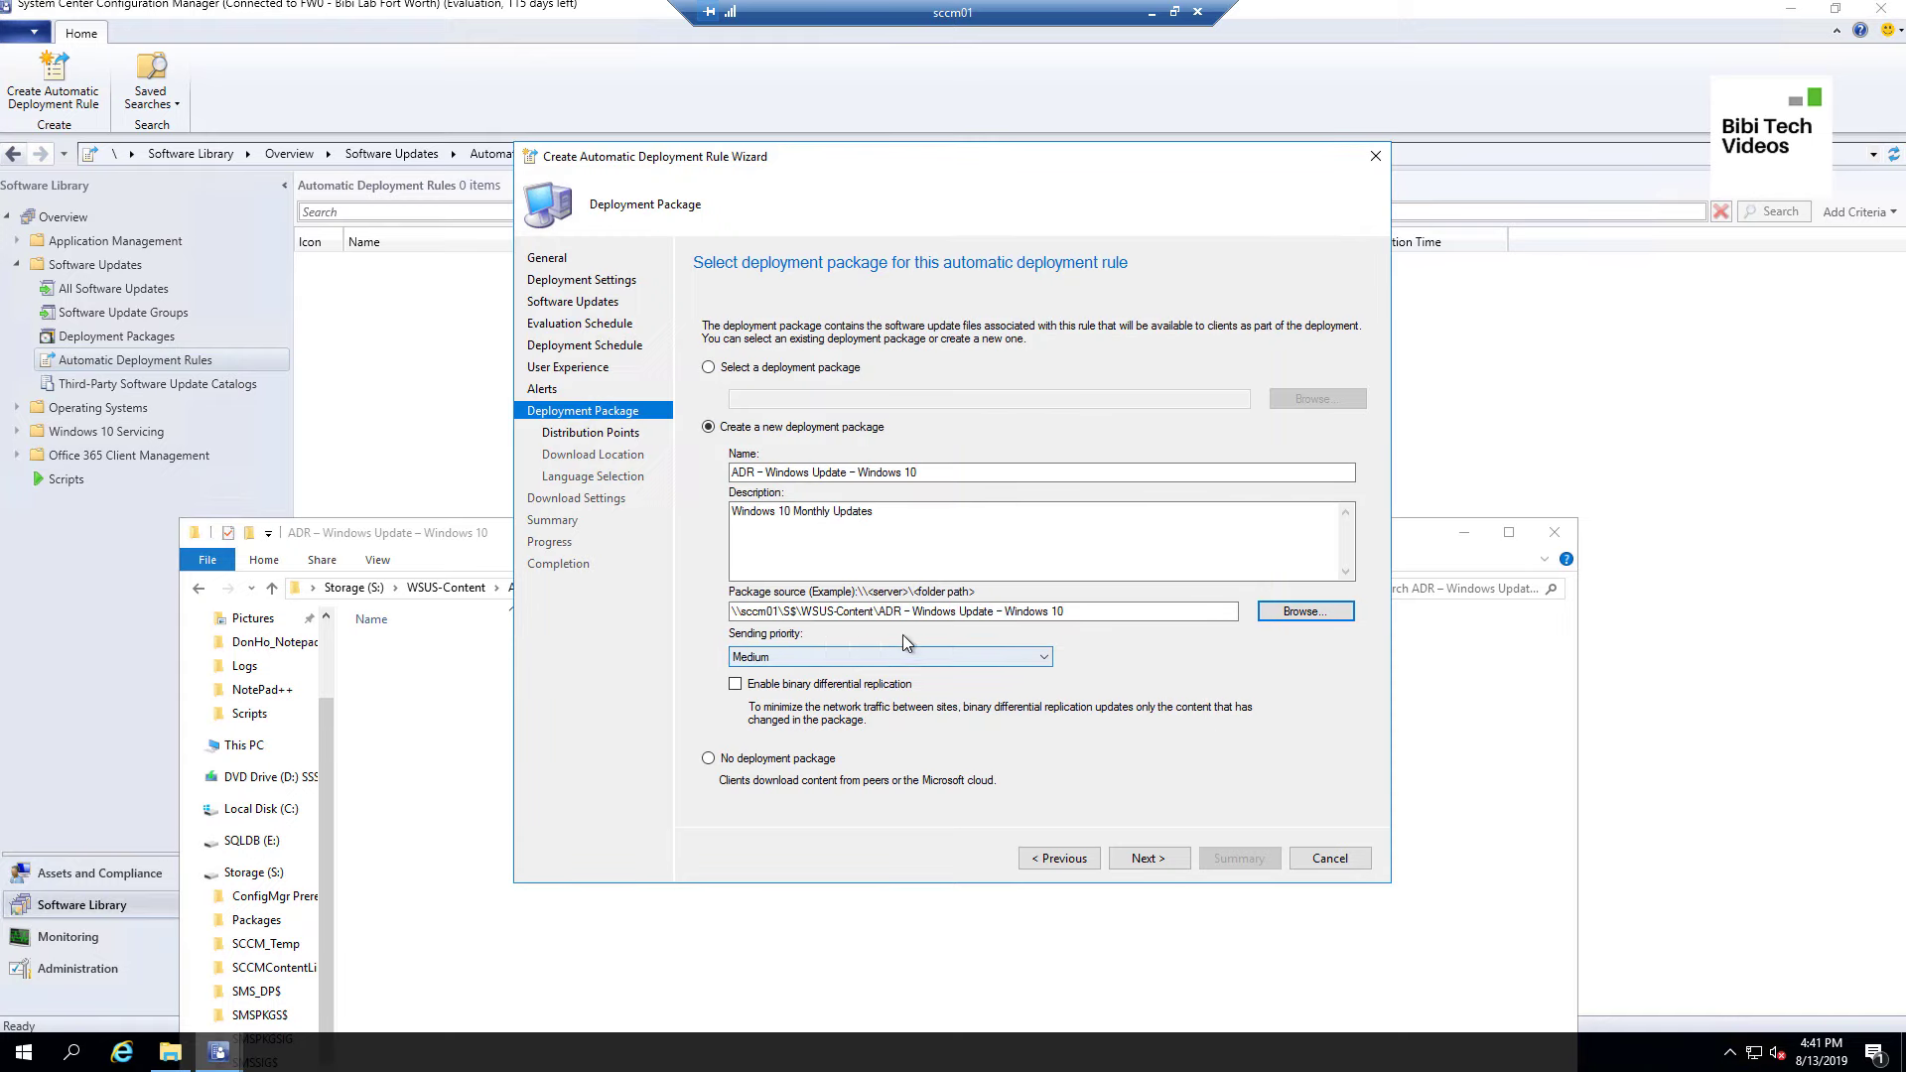
# Set the package's sending priority to High and proceed to the distribution points.
pyautogui.click(973, 660)
pyautogui.click(804, 700)
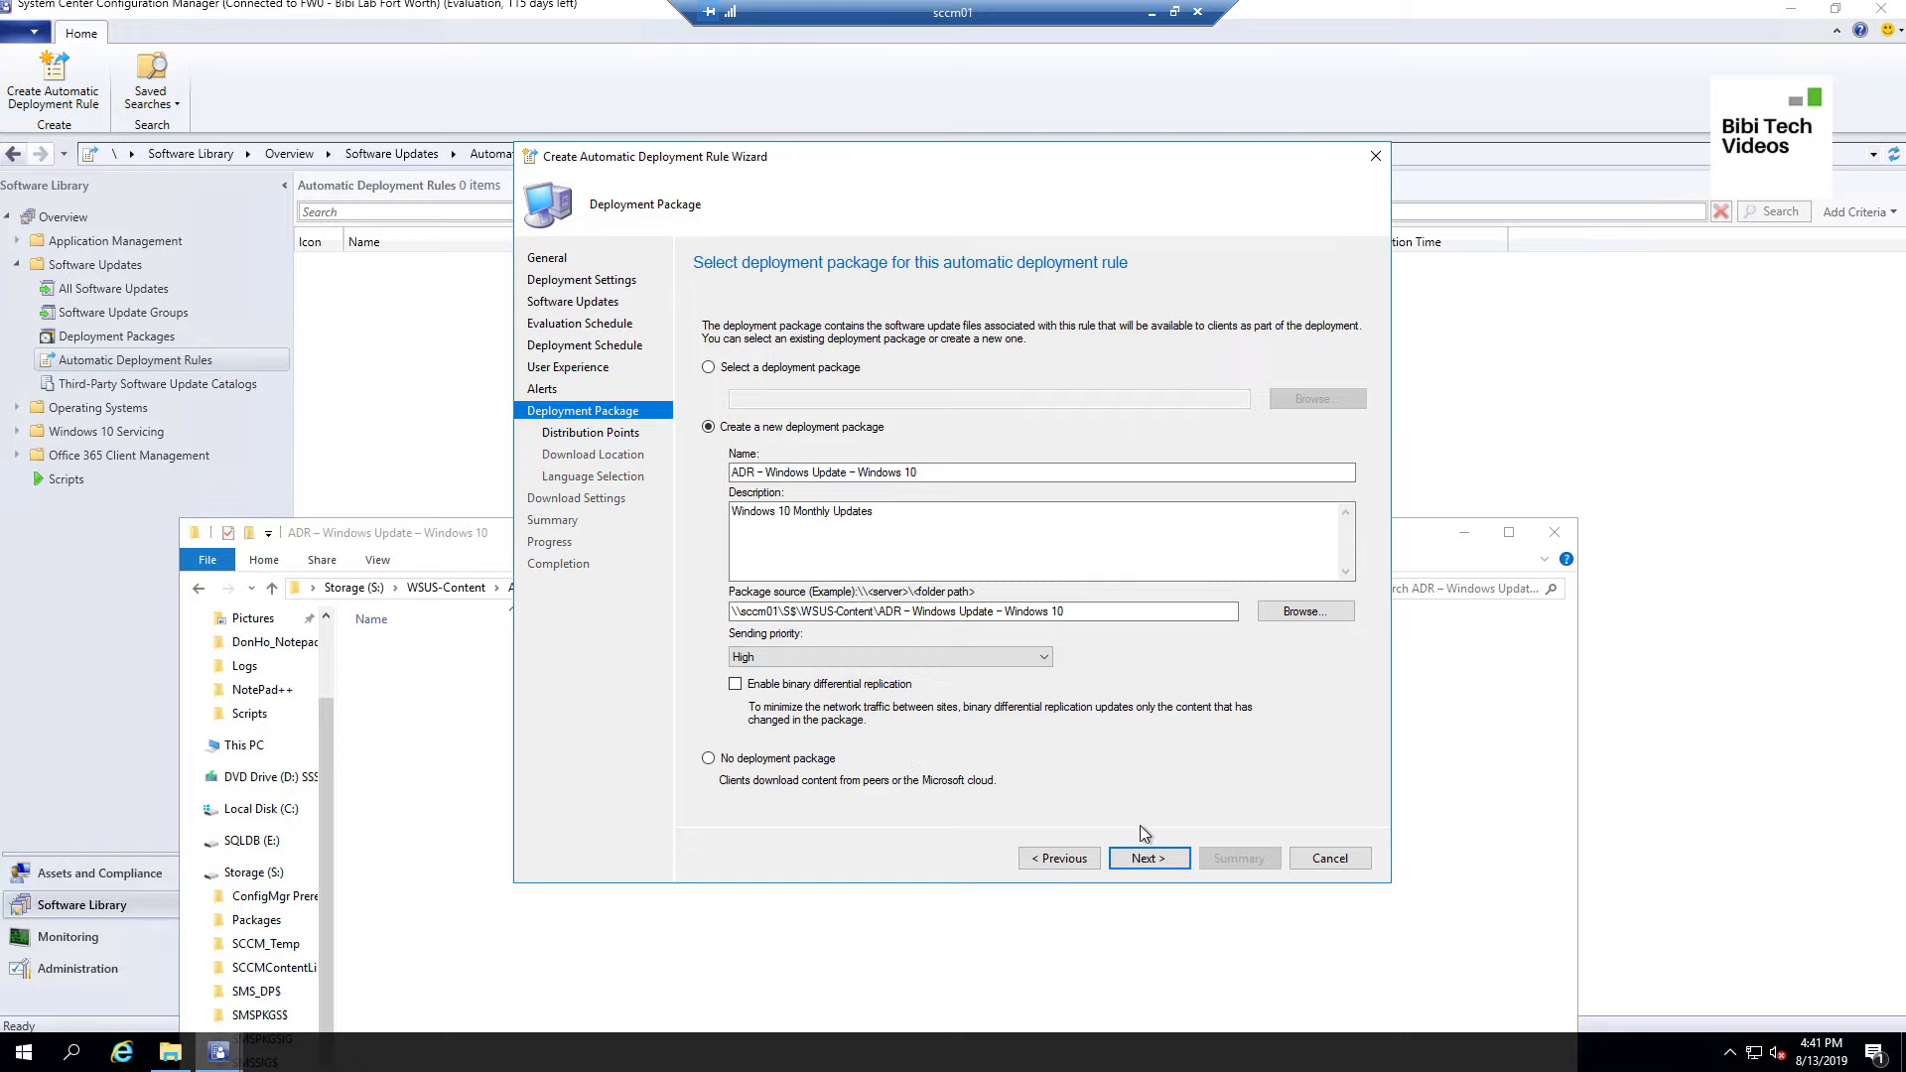
pyautogui.click(1162, 859)
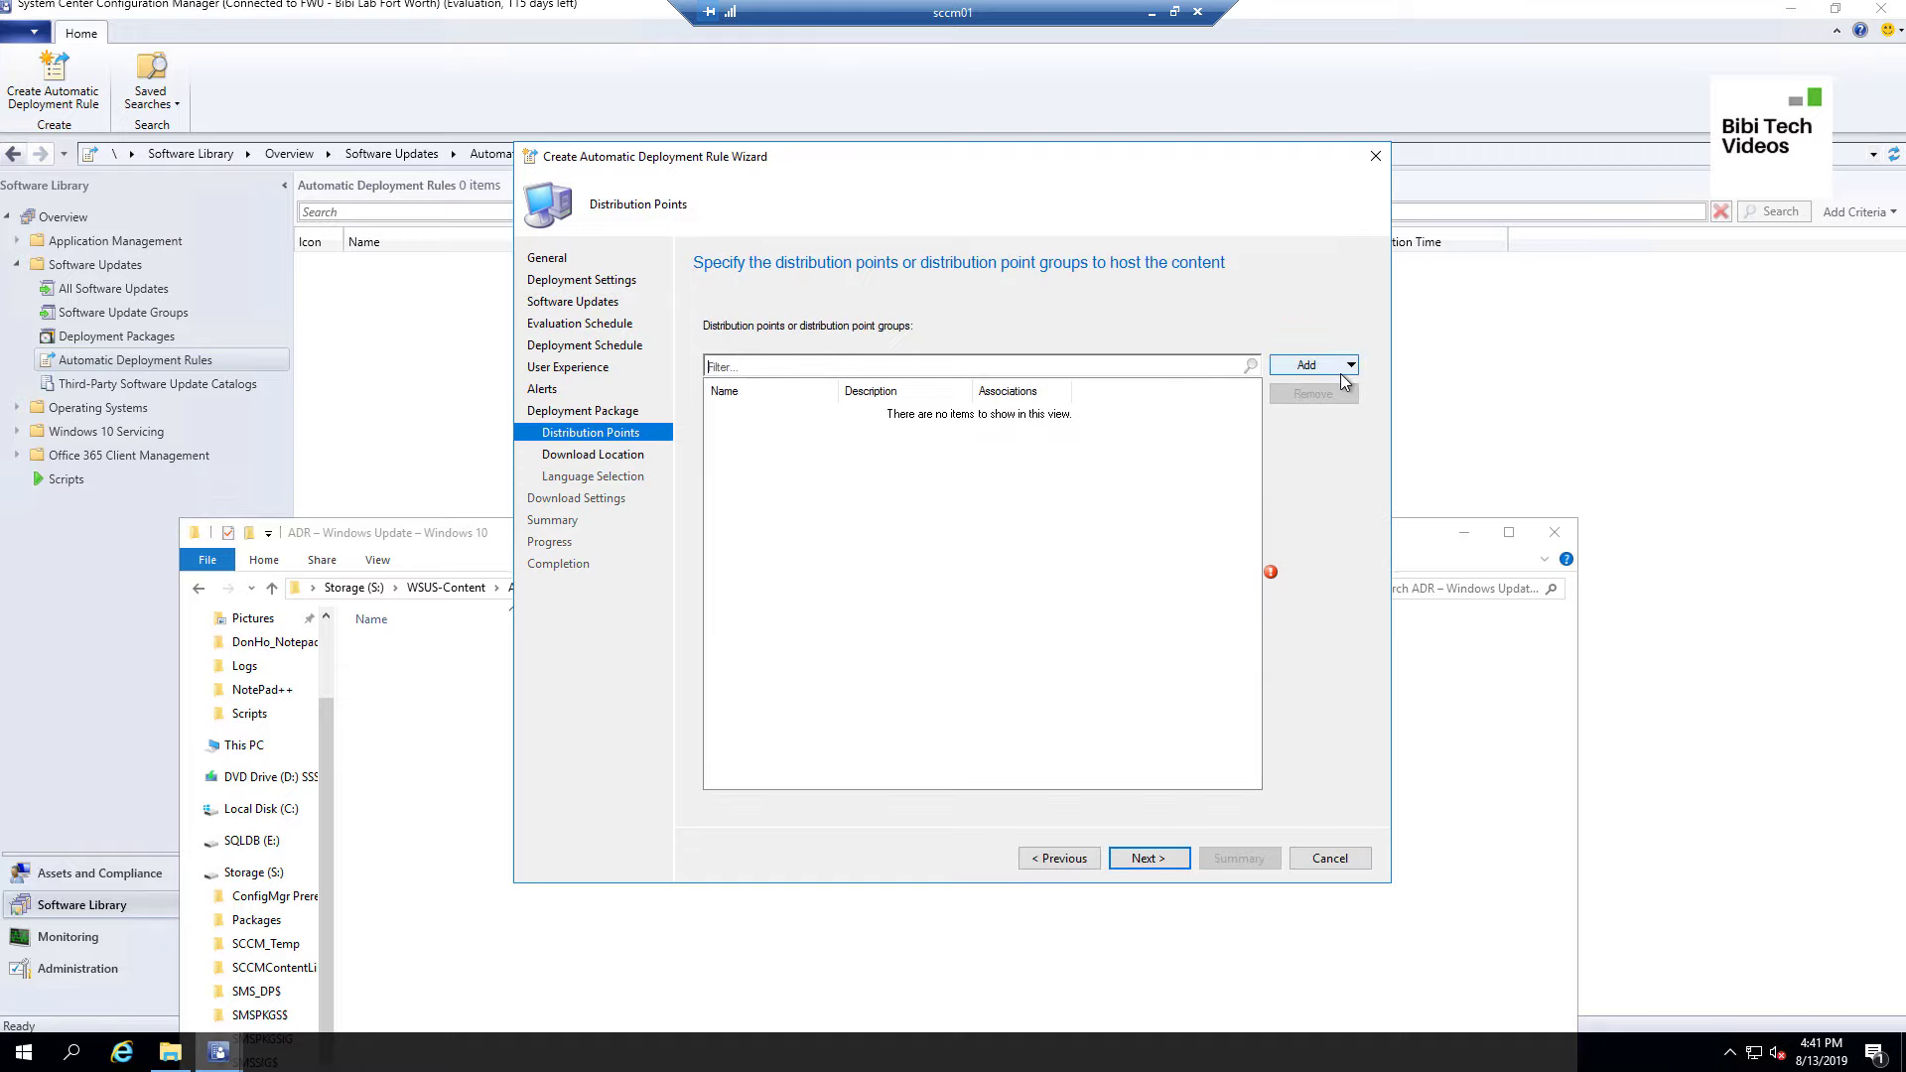
# Add the distribution point SCCM01.BIBI.LOCAL to host the content and proceed to the download location.
pyautogui.click(1348, 365)
pyautogui.click(1355, 390)
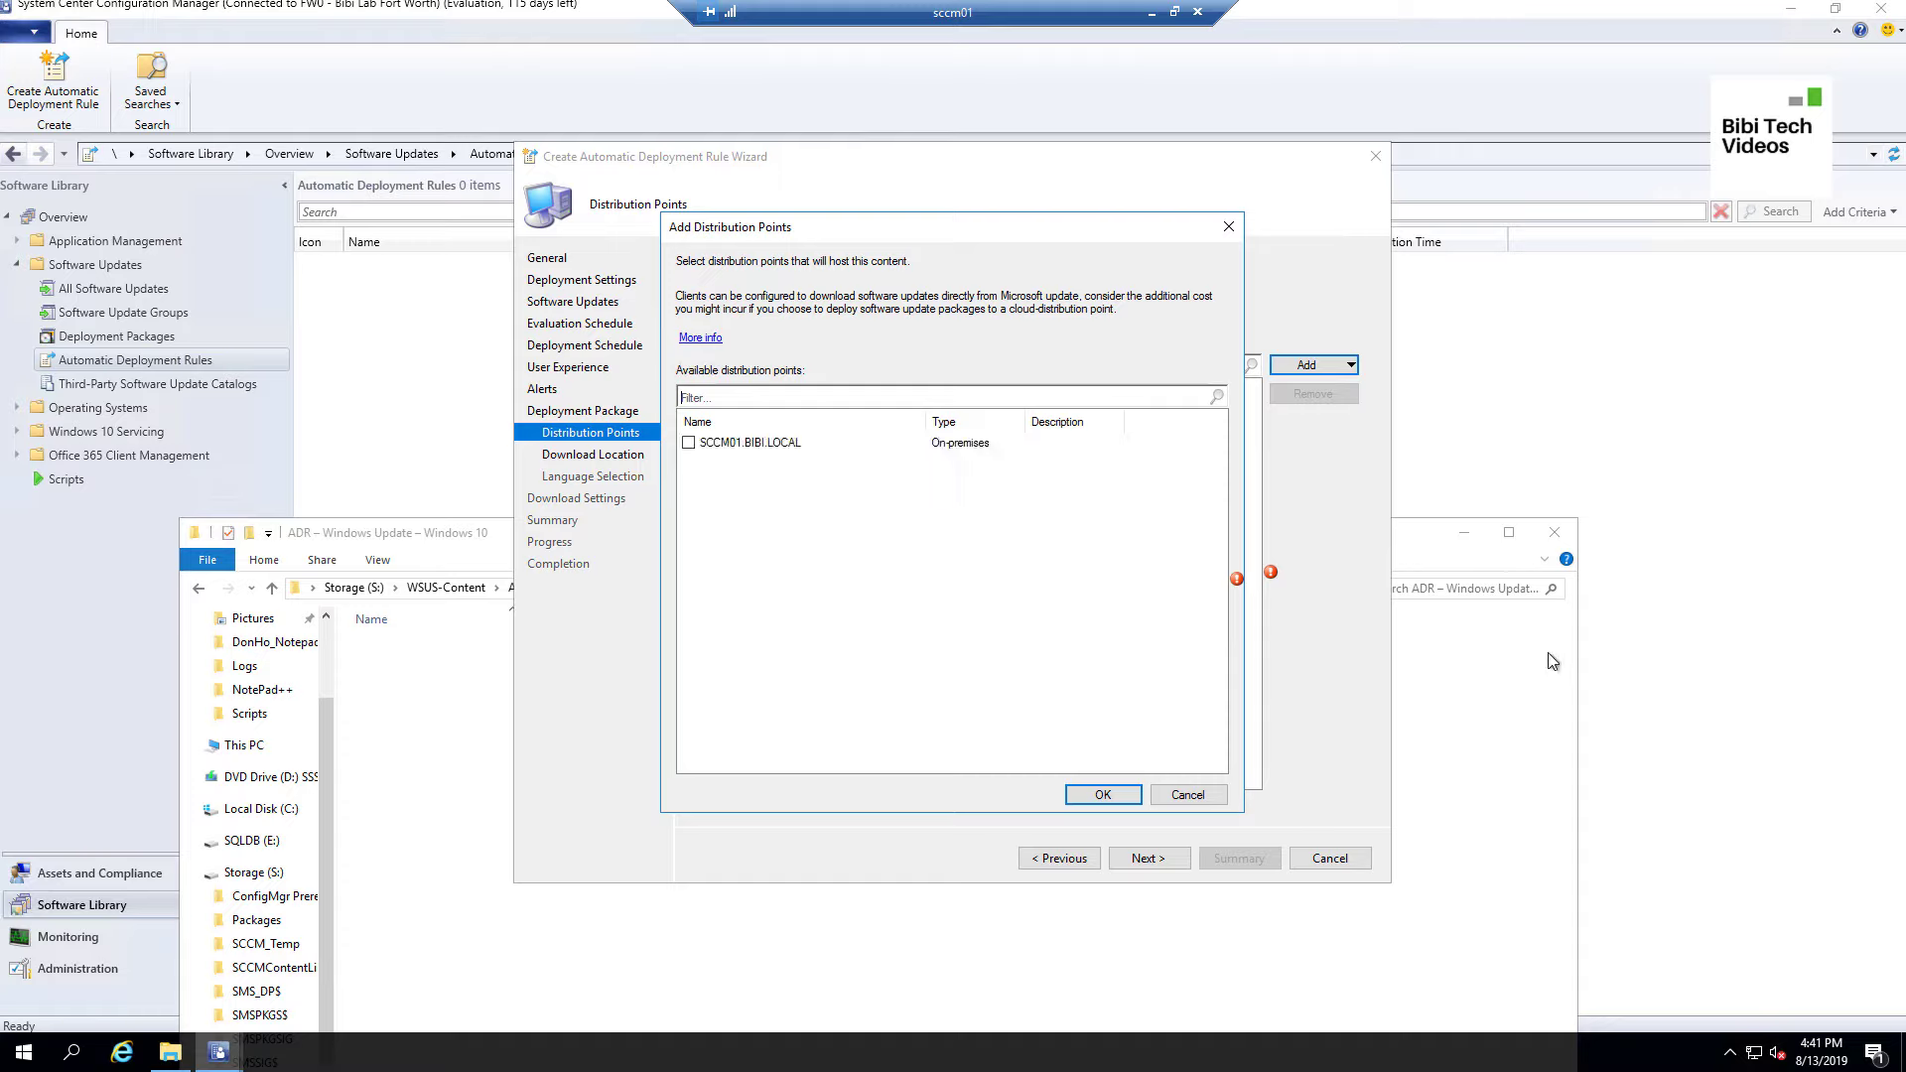
pyautogui.click(688, 443)
pyautogui.click(1103, 794)
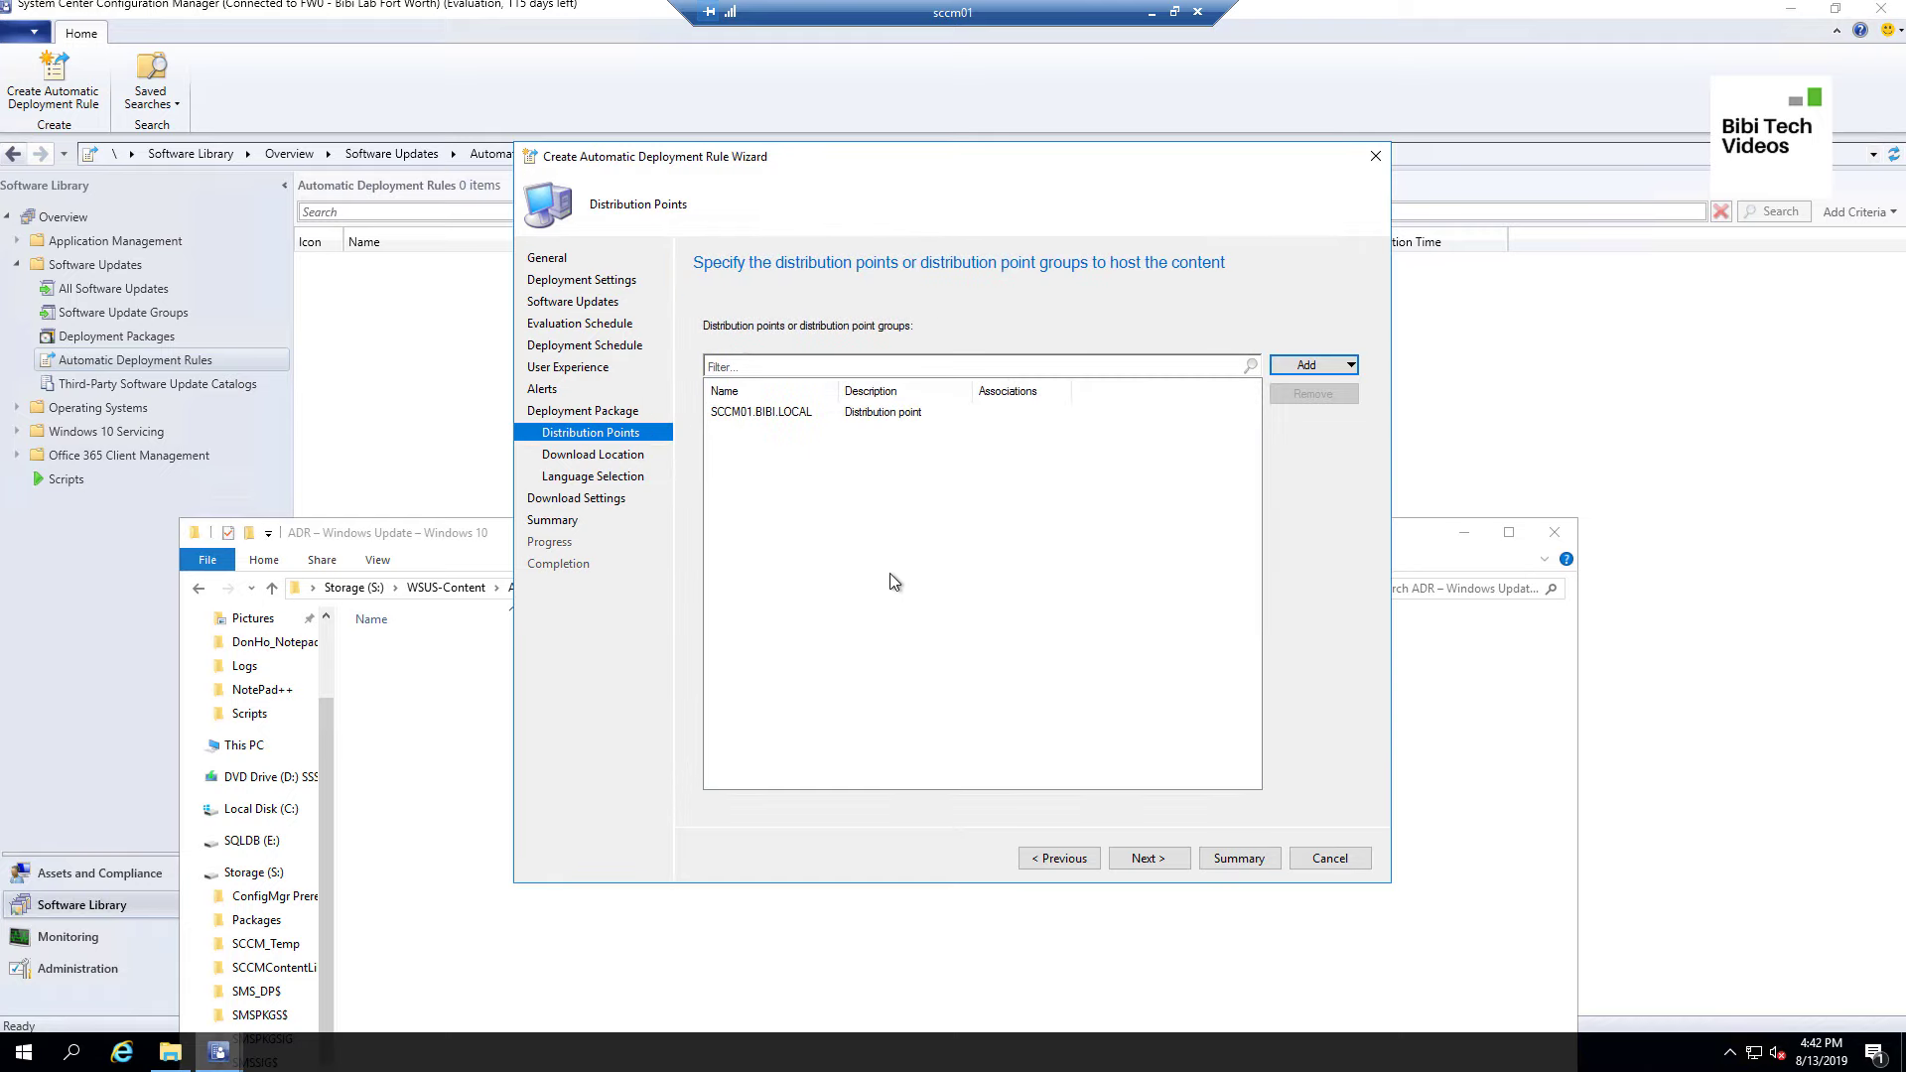
pyautogui.click(1149, 859)
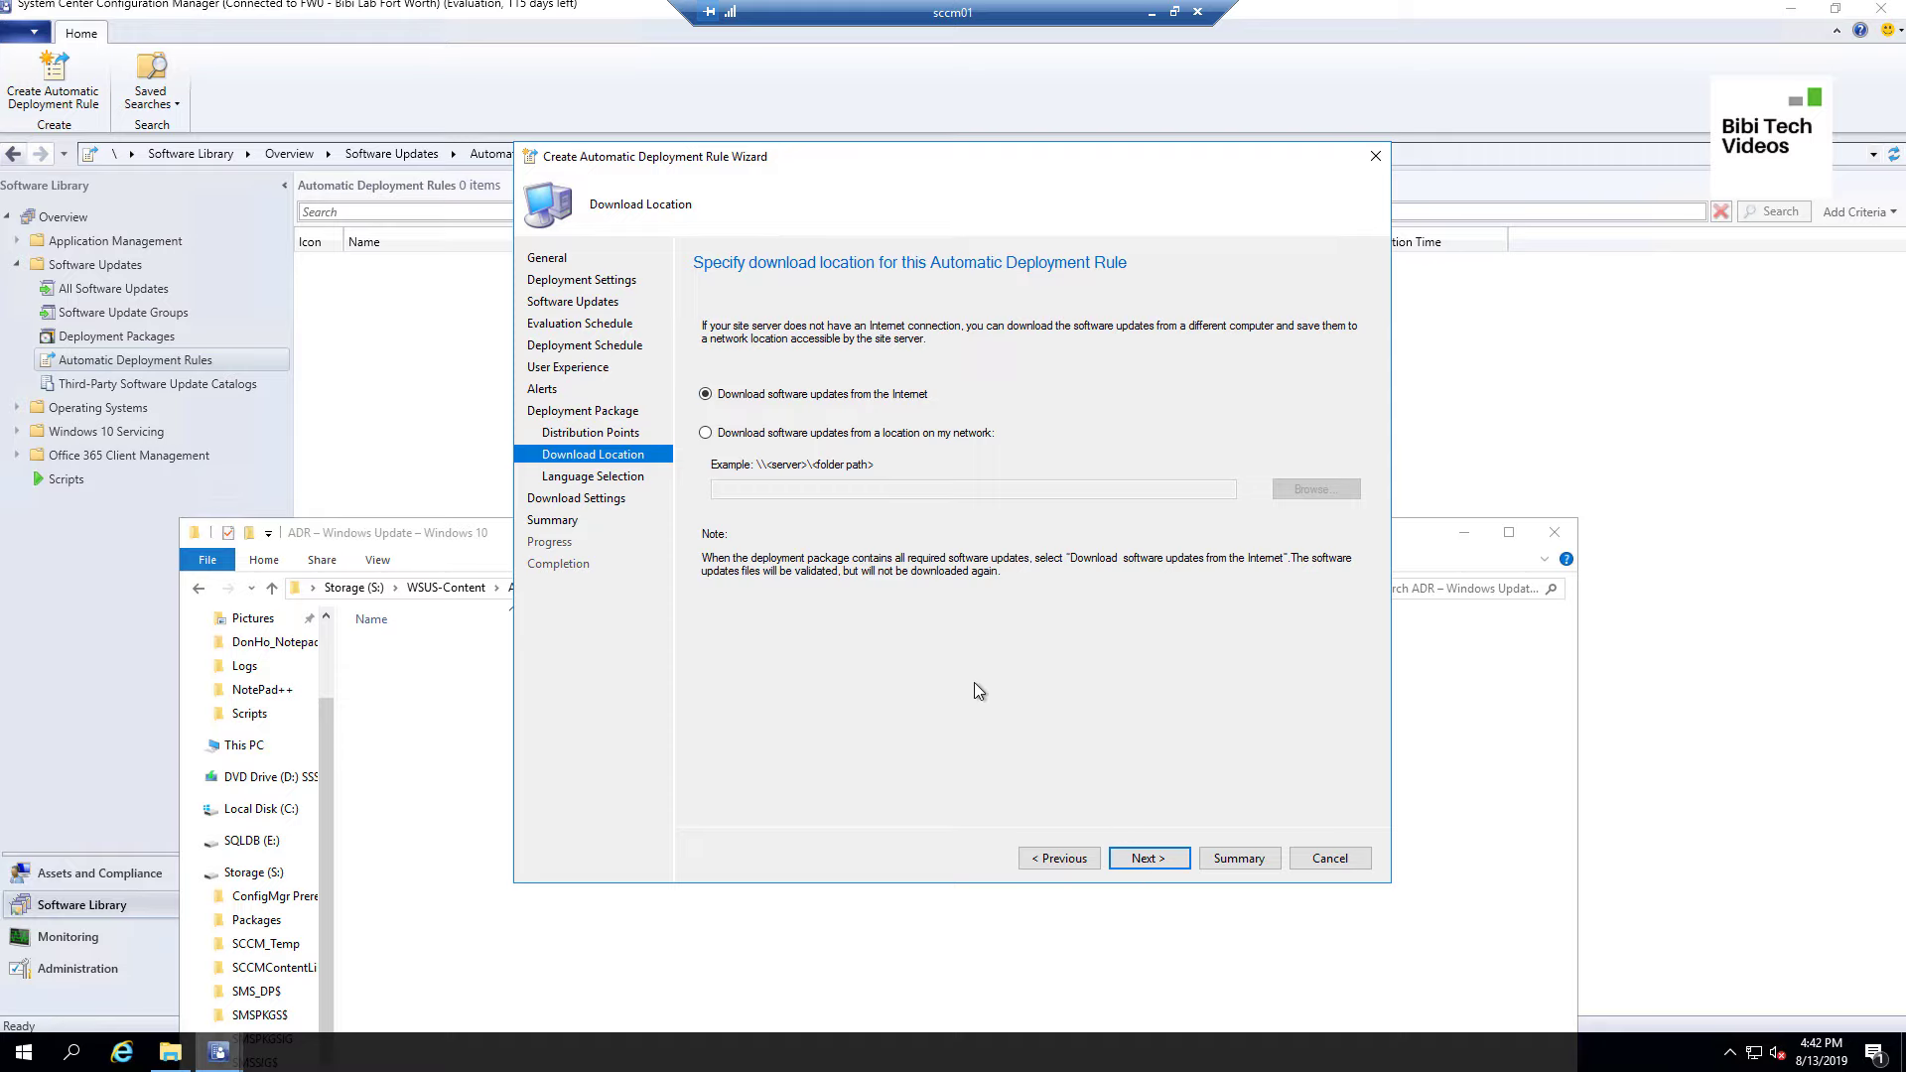
# Accept downloading updates from the Internet and English as the update language, and proceed to the download settings.
pyautogui.click(1147, 858)
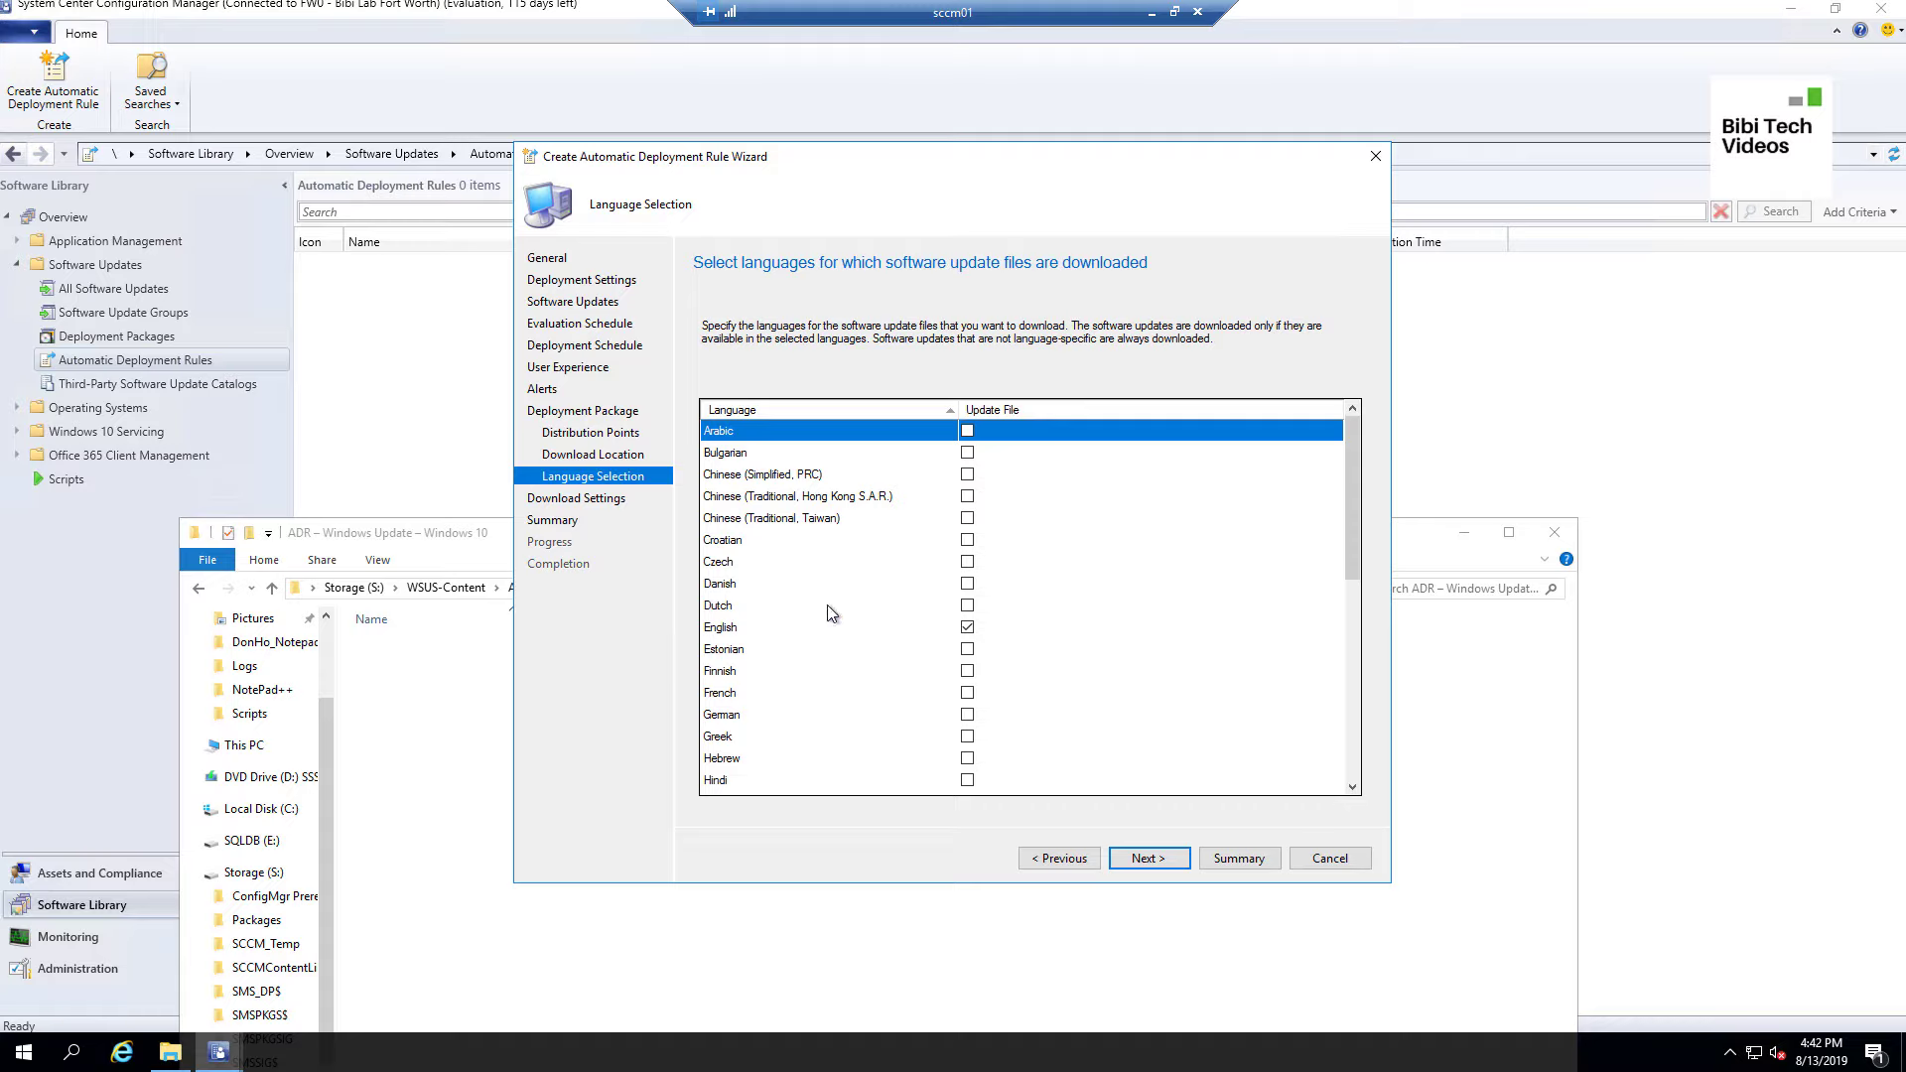
pyautogui.click(1151, 860)
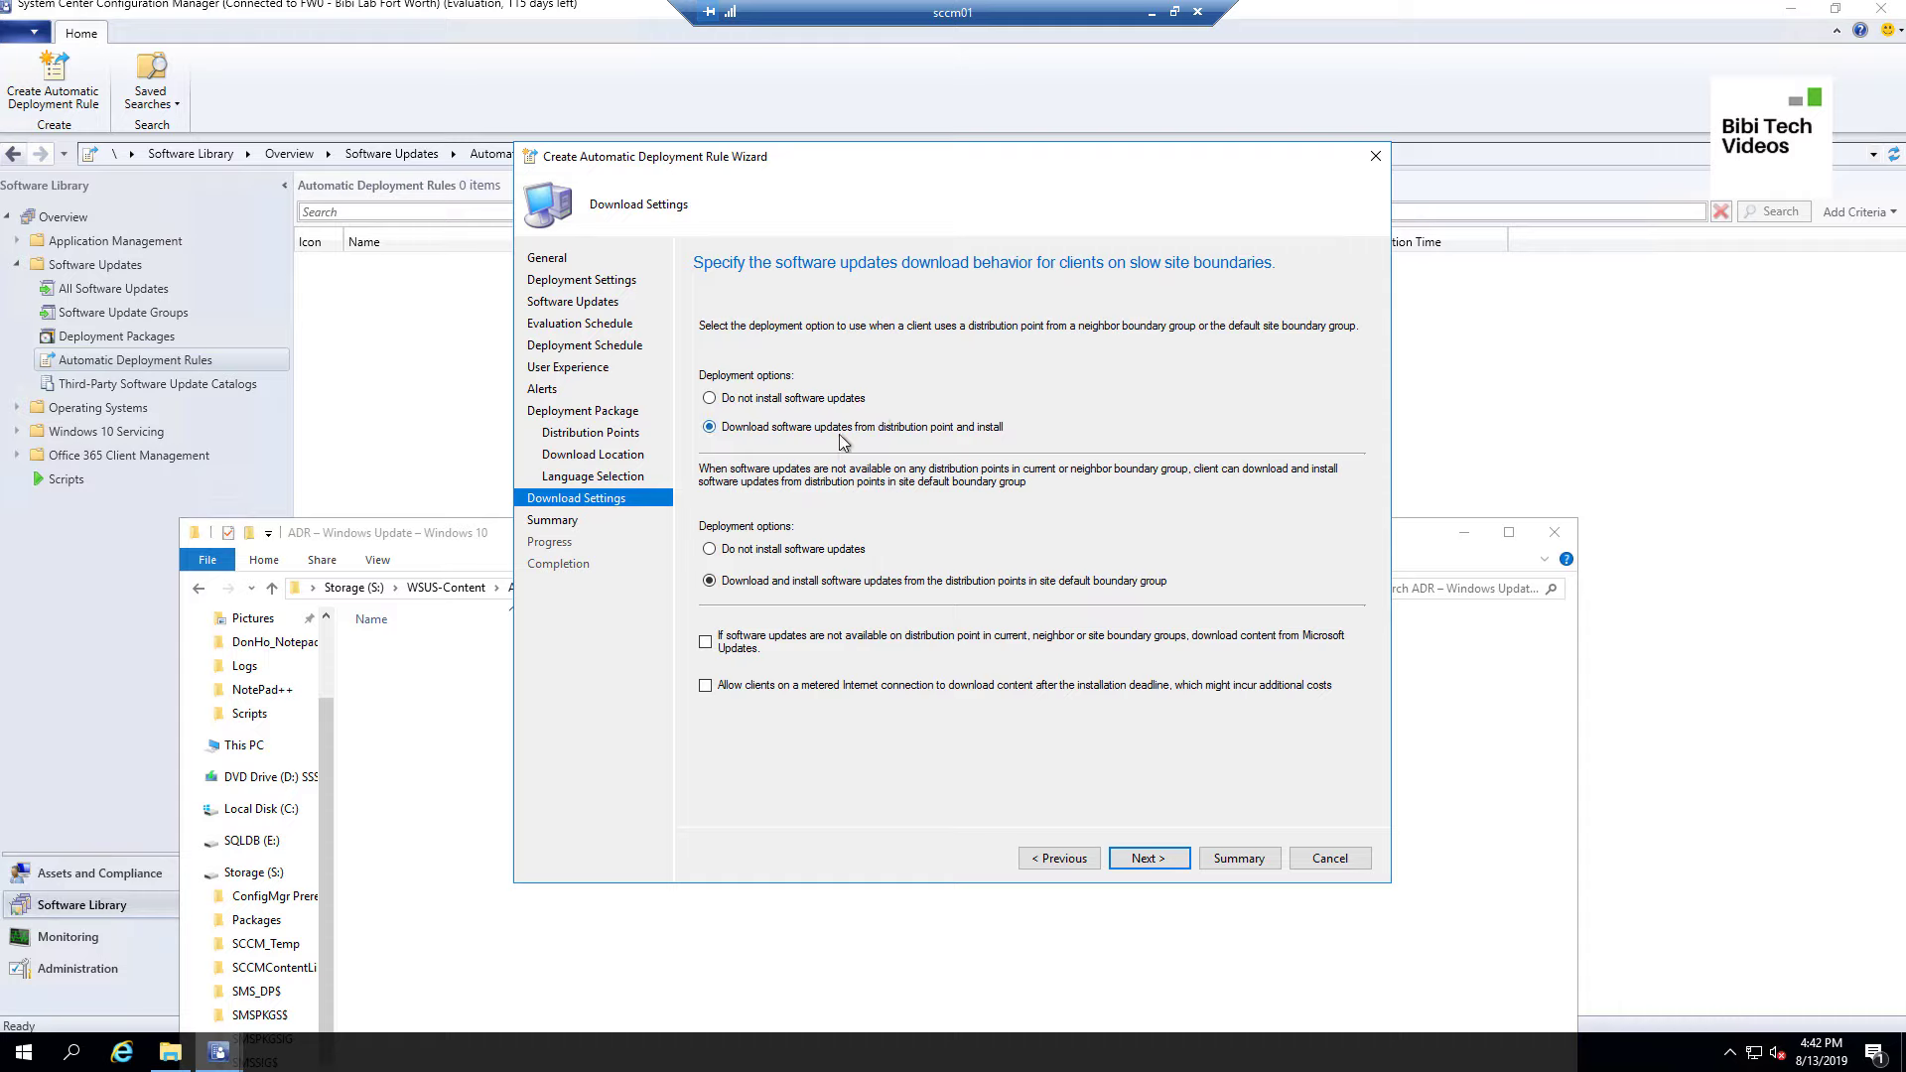
# Allow clients on a metered Internet connection to download content after the installation deadline, and proceed to the summary.
pyautogui.click(759, 437)
pyautogui.click(706, 688)
pyautogui.click(1152, 857)
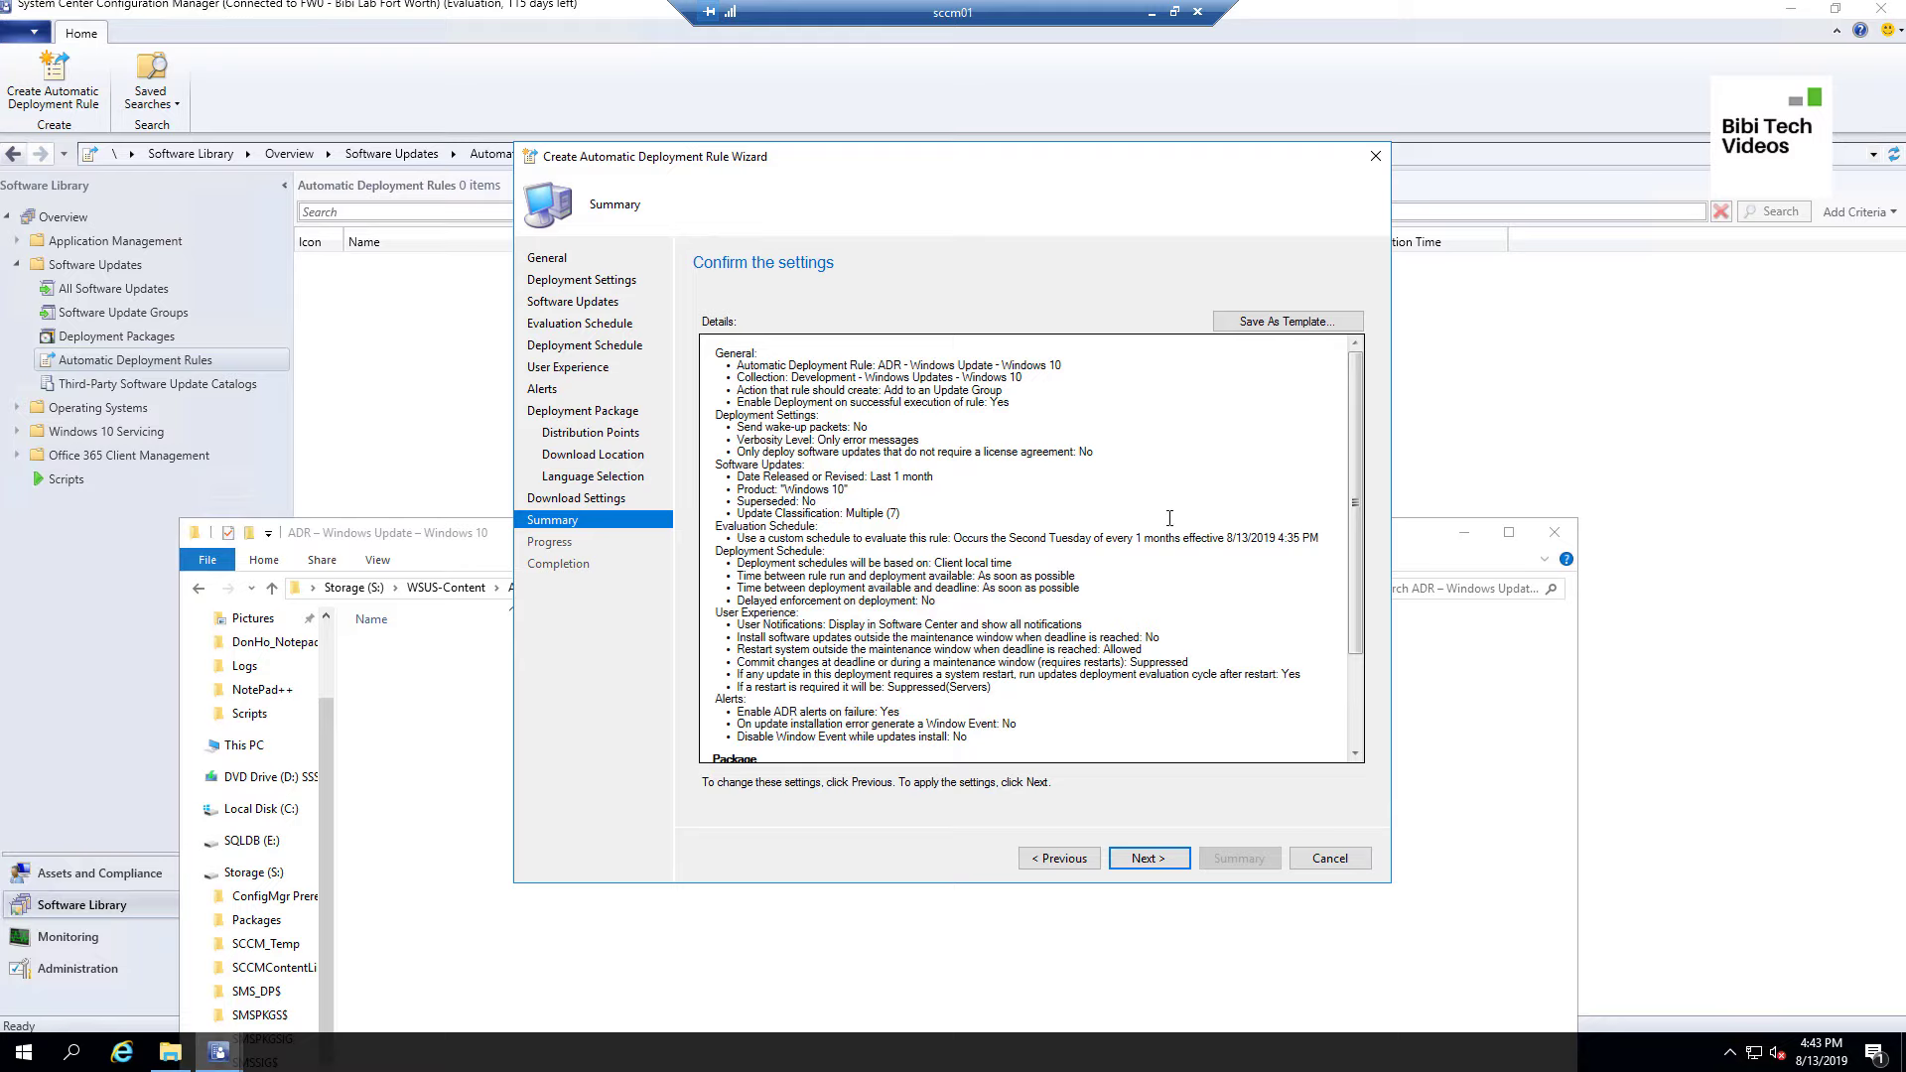
# Save the rule's settings as a template named "Automatic Deployment Rule - Default".
pyautogui.click(1272, 331)
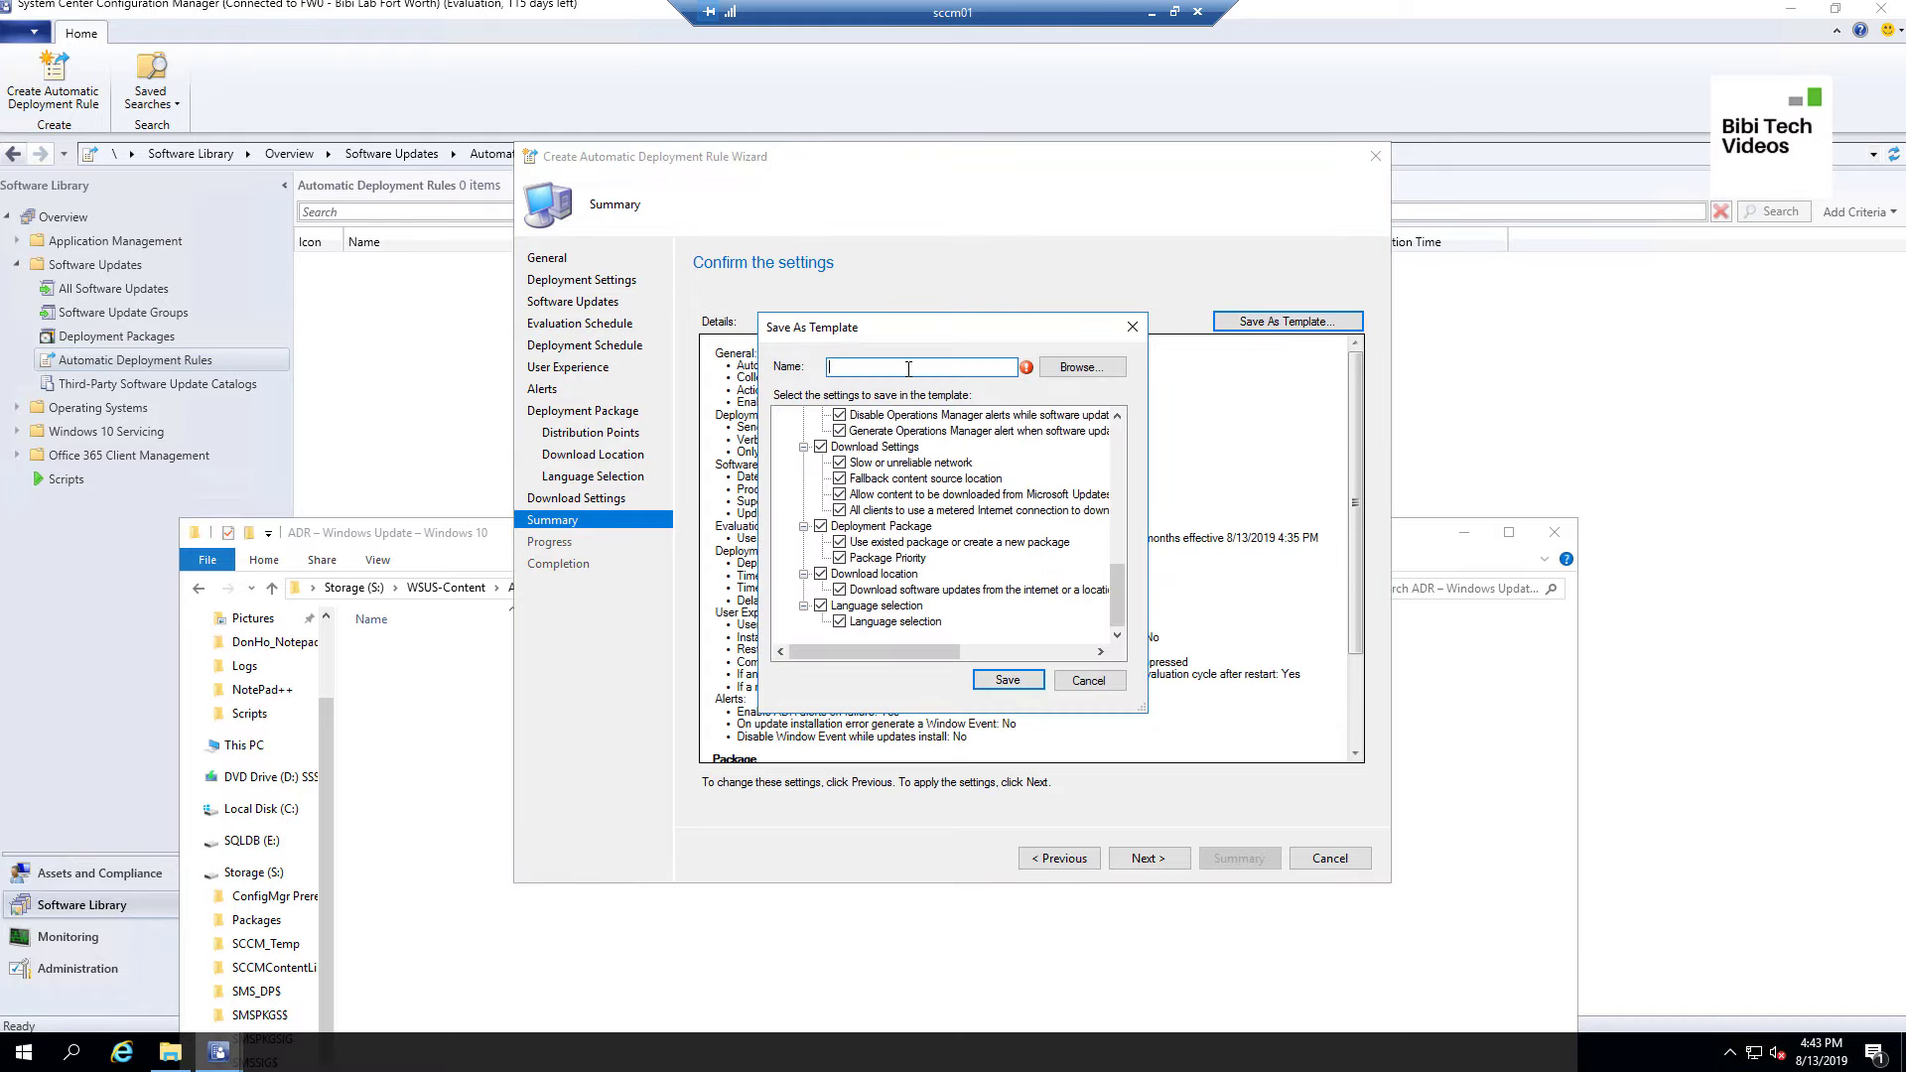
pyautogui.write('Automatic Deployment Rule - Default')
pyautogui.click(1008, 680)
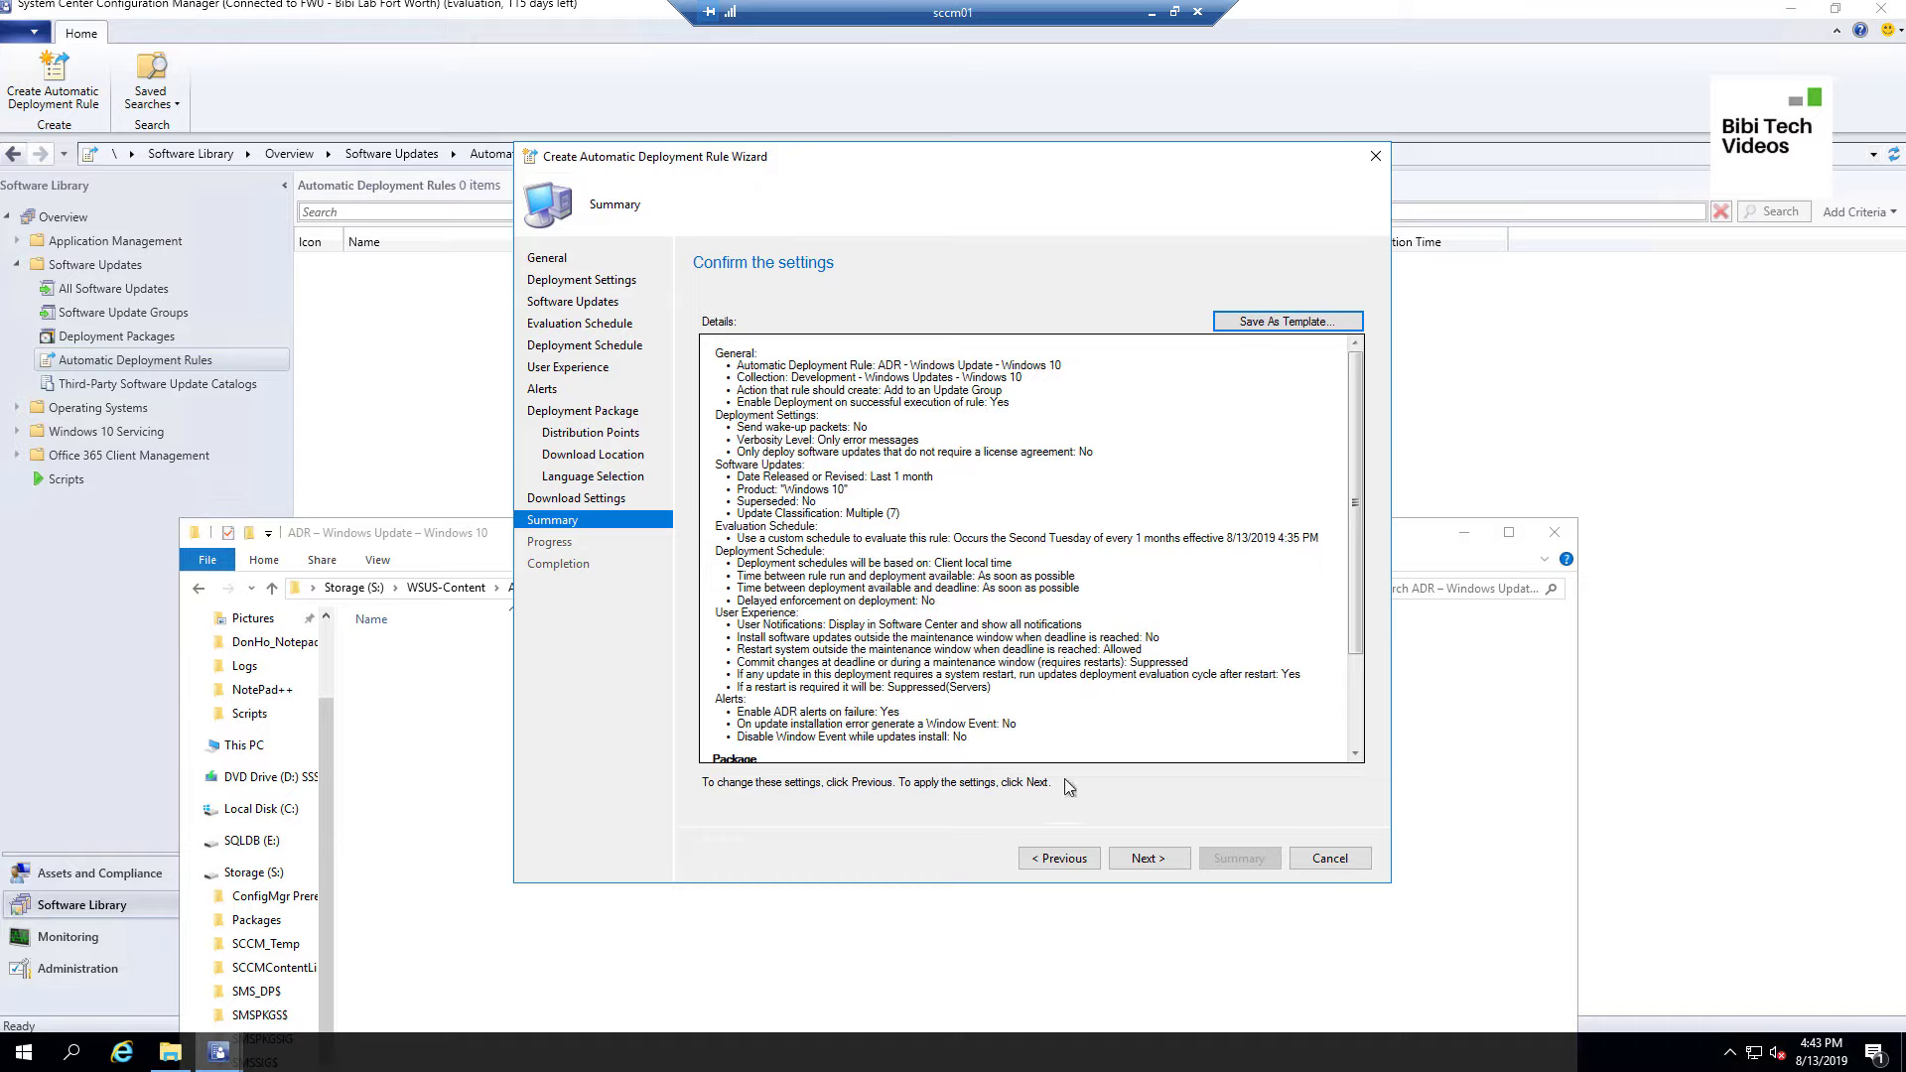
# Apply the confirmed settings to create the automatic deployment rule and review the package and download details on completion.
pyautogui.click(1142, 857)
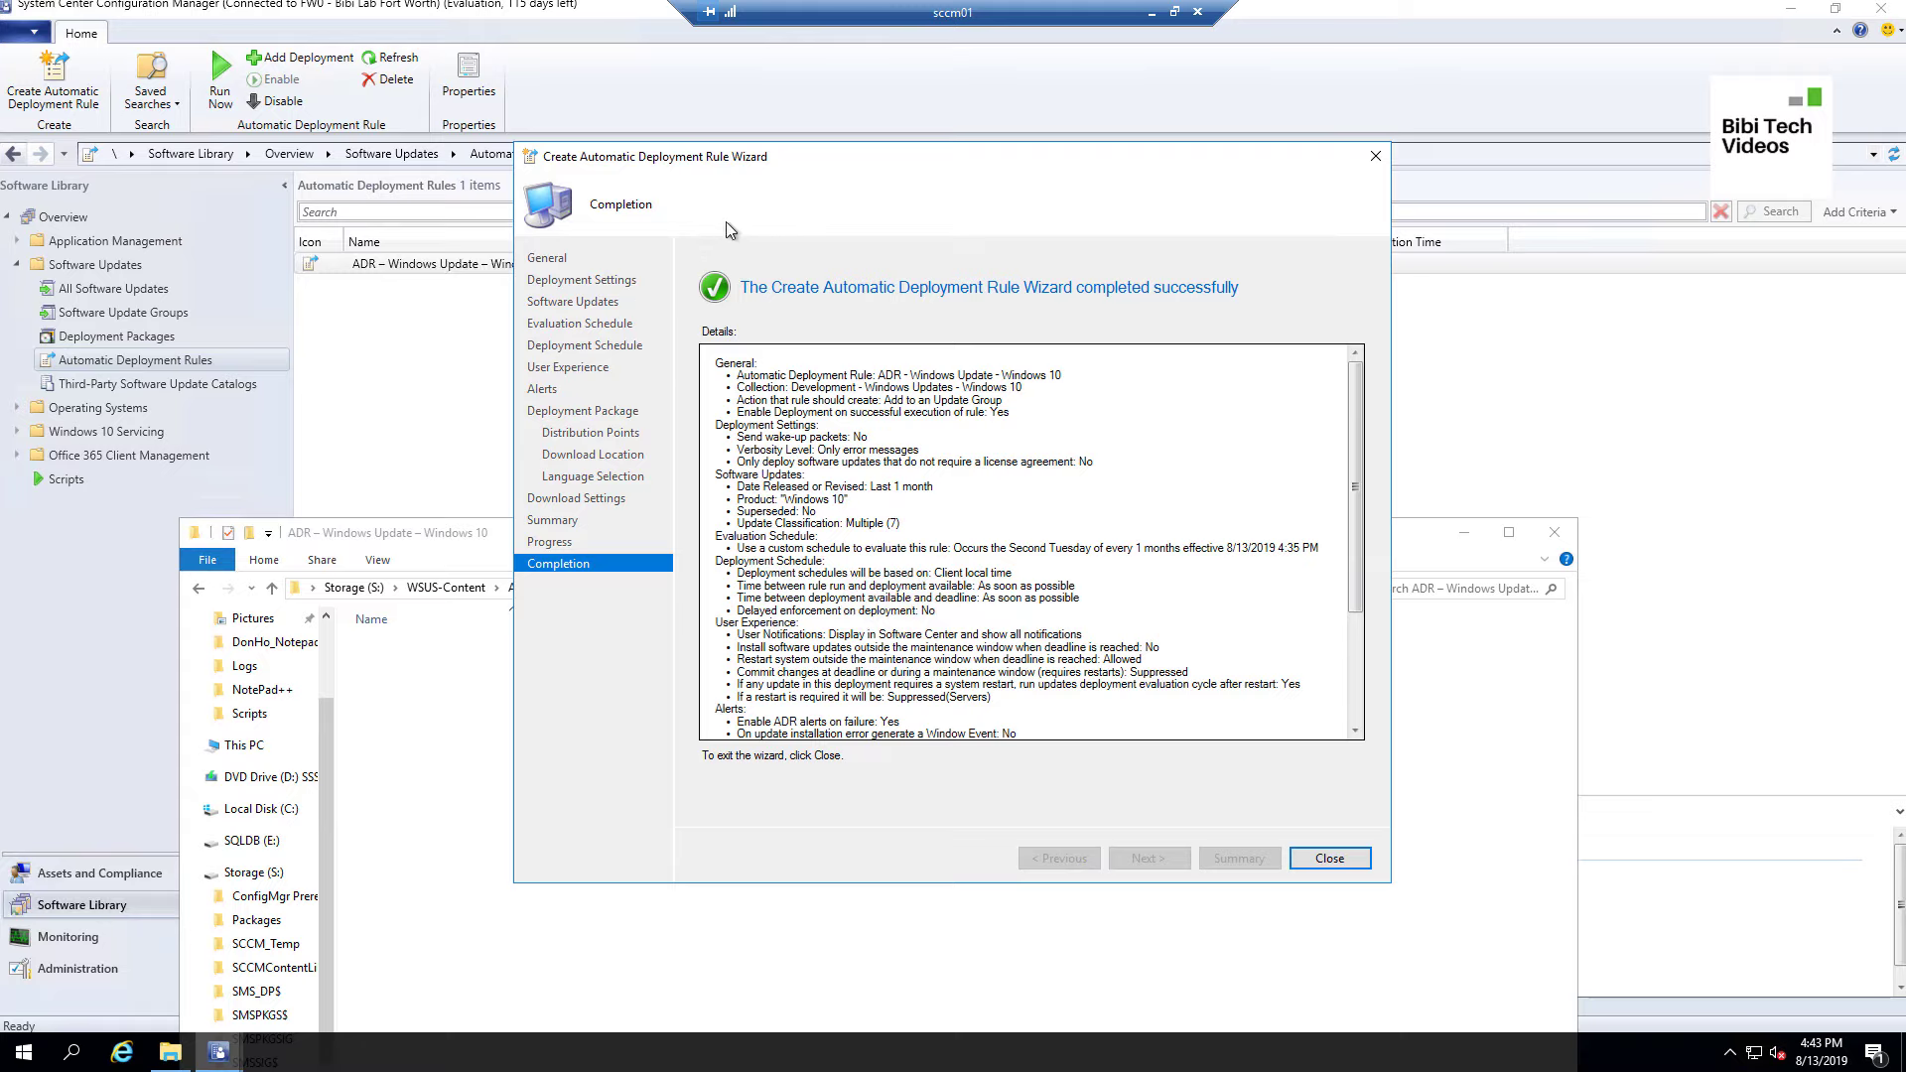
pyautogui.moveTo(1355, 468); pyautogui.dragTo(1358, 627)
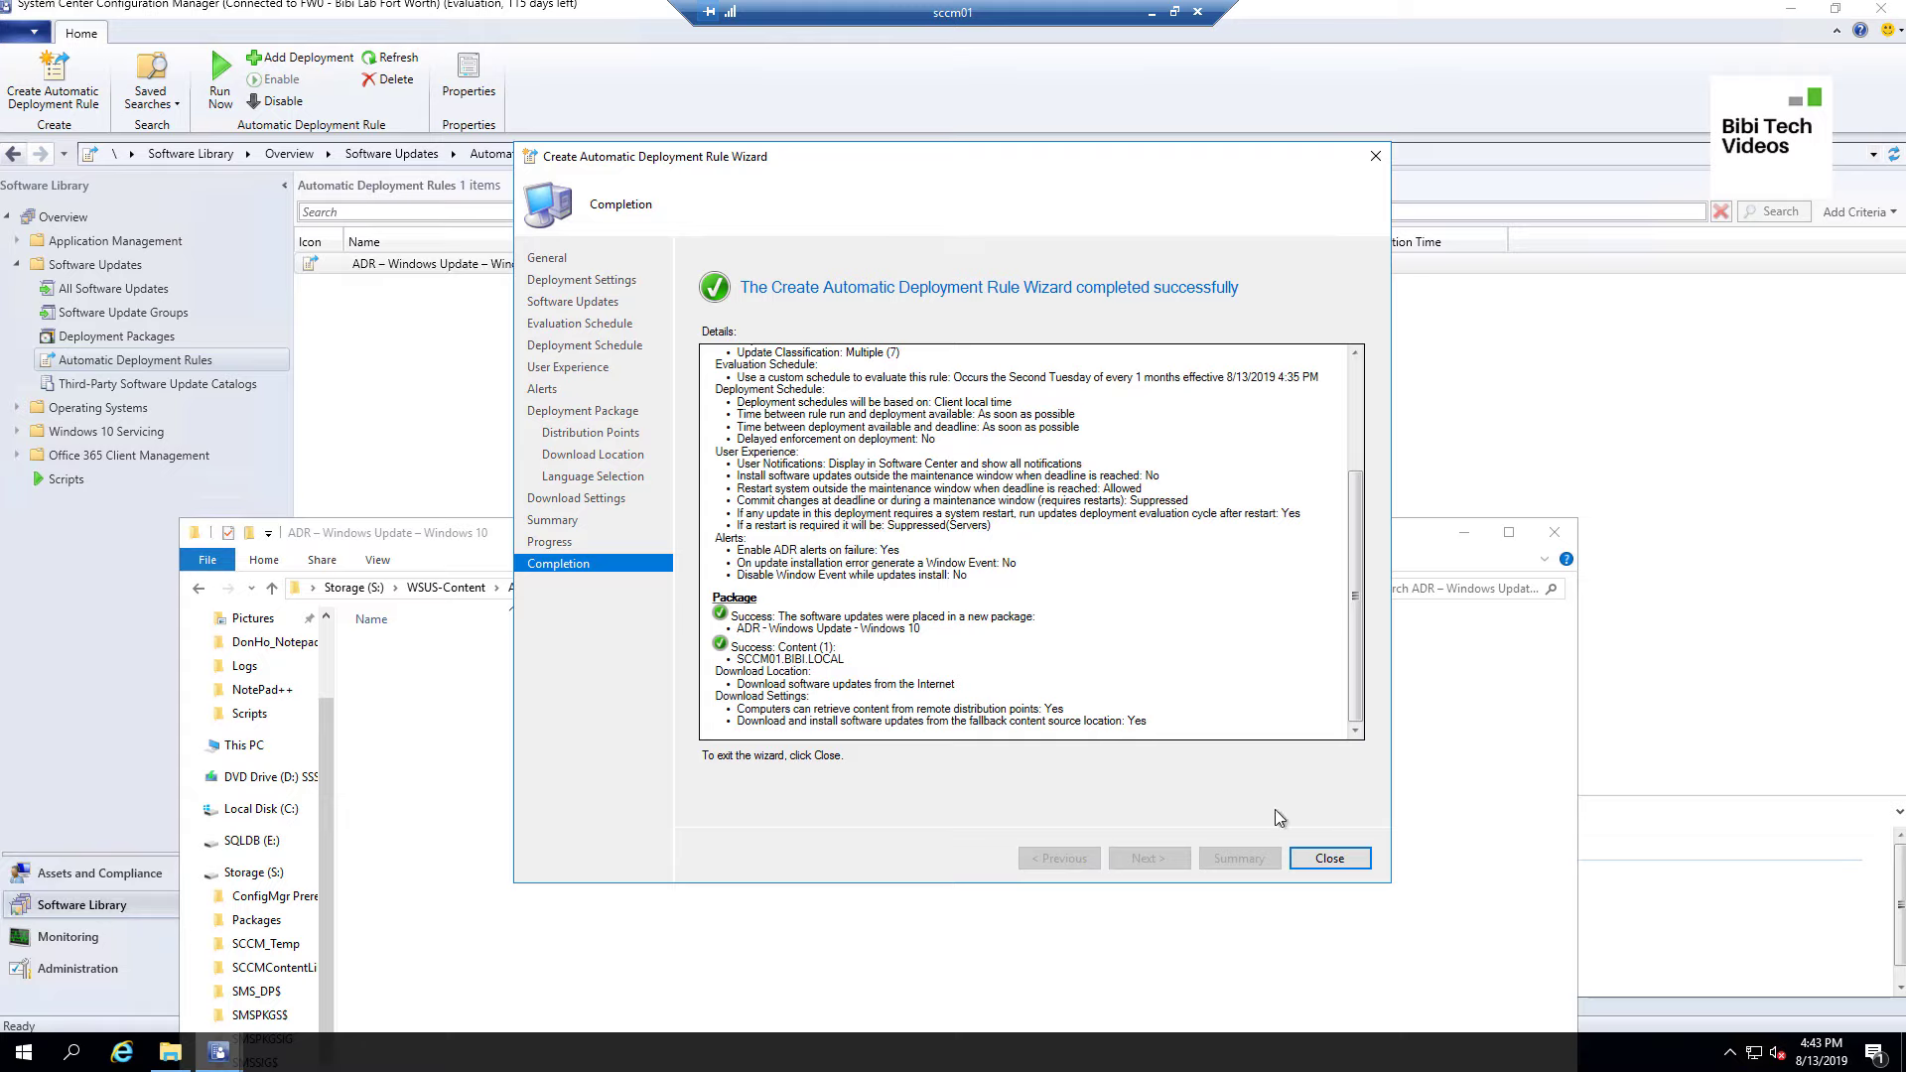
# Close the finished wizard, minimize the package folder window and view the rule's deployment settings with full collection names readable.
pyautogui.click(1331, 859)
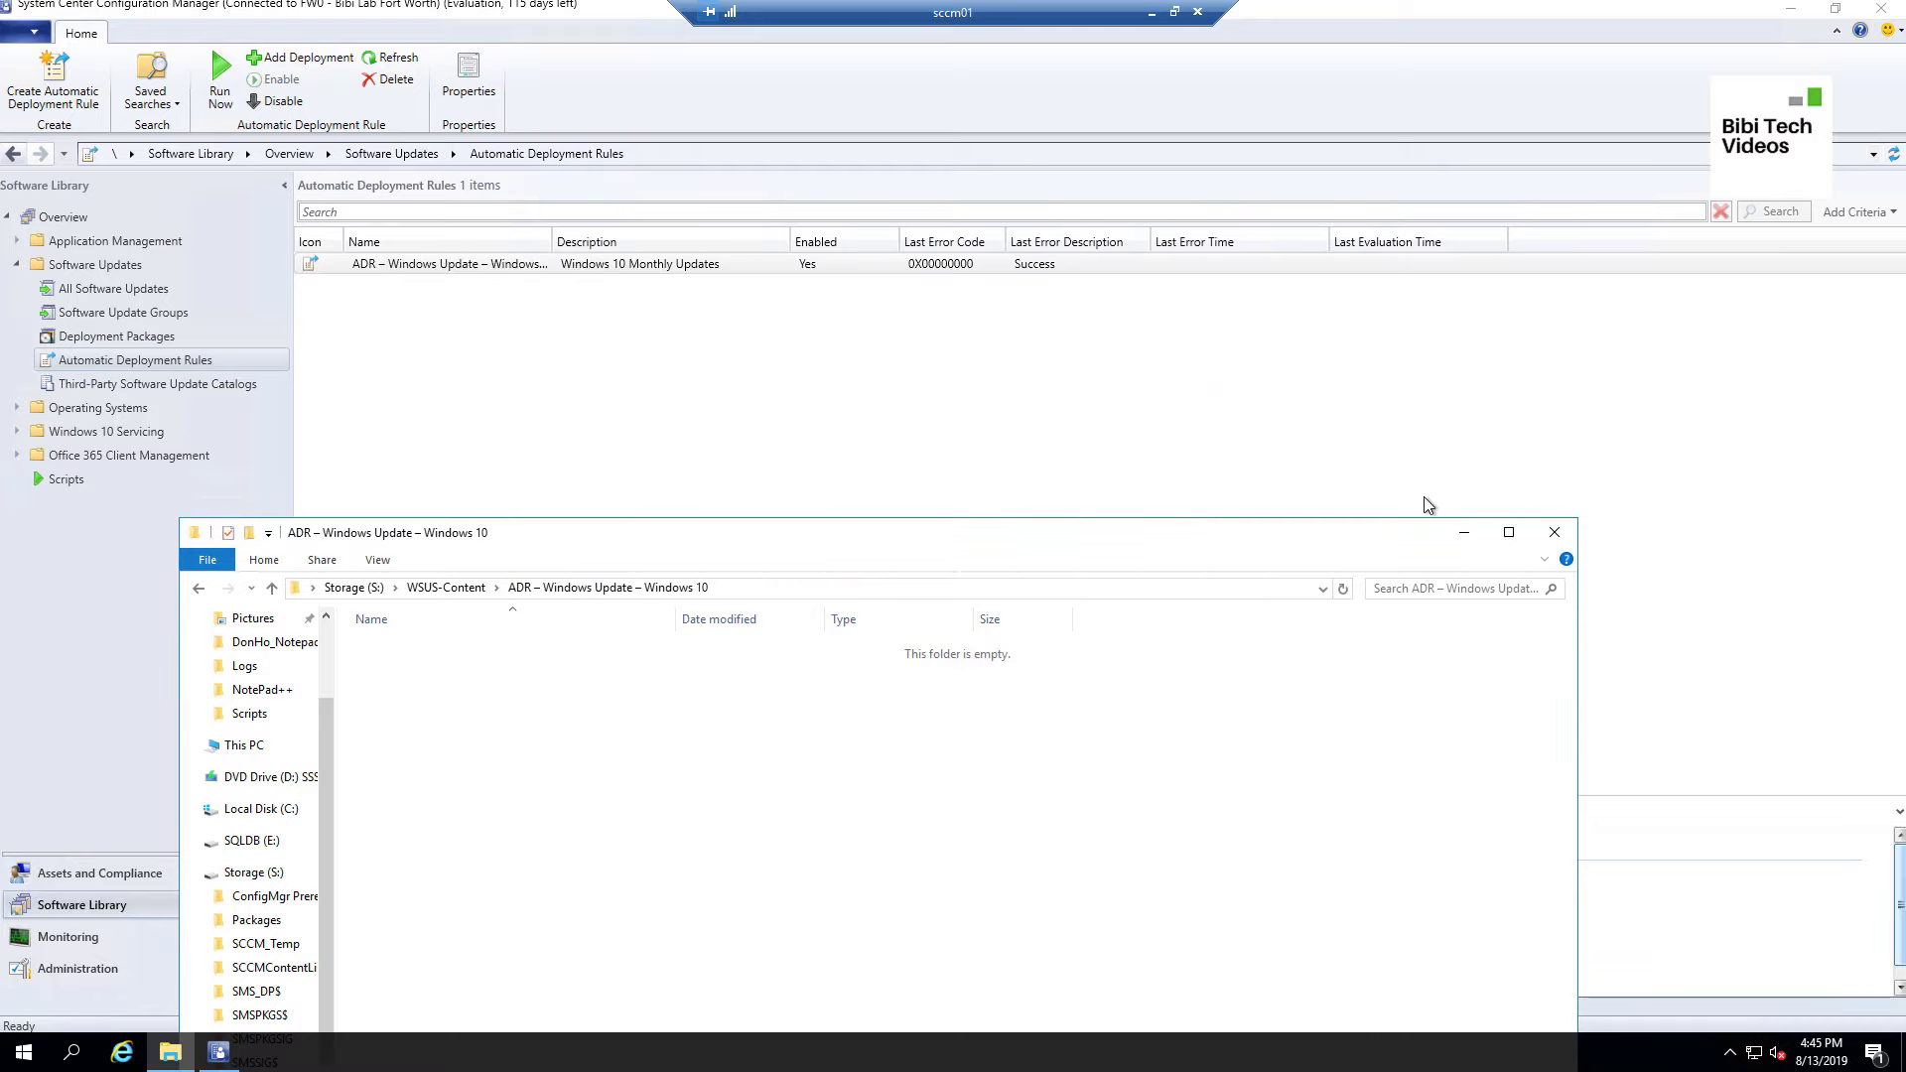
pyautogui.click(1463, 532)
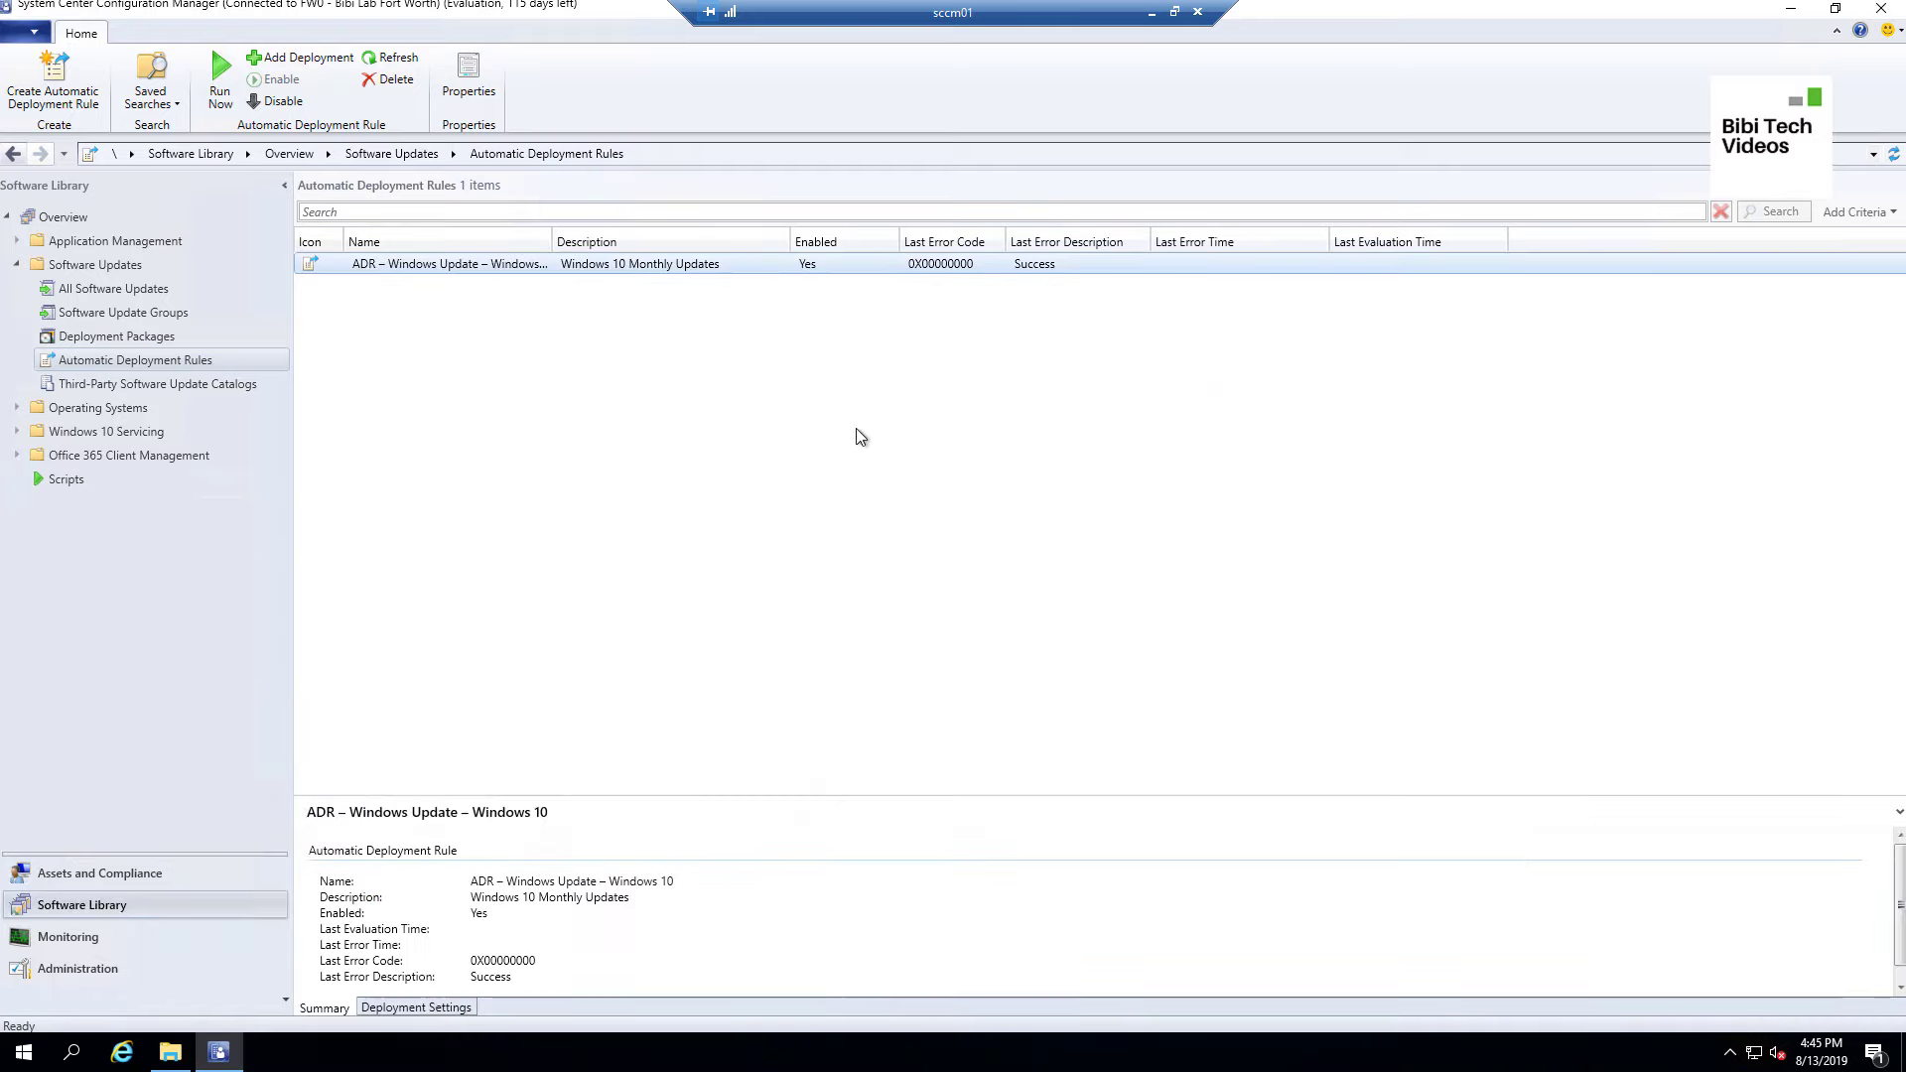
pyautogui.click(712, 800)
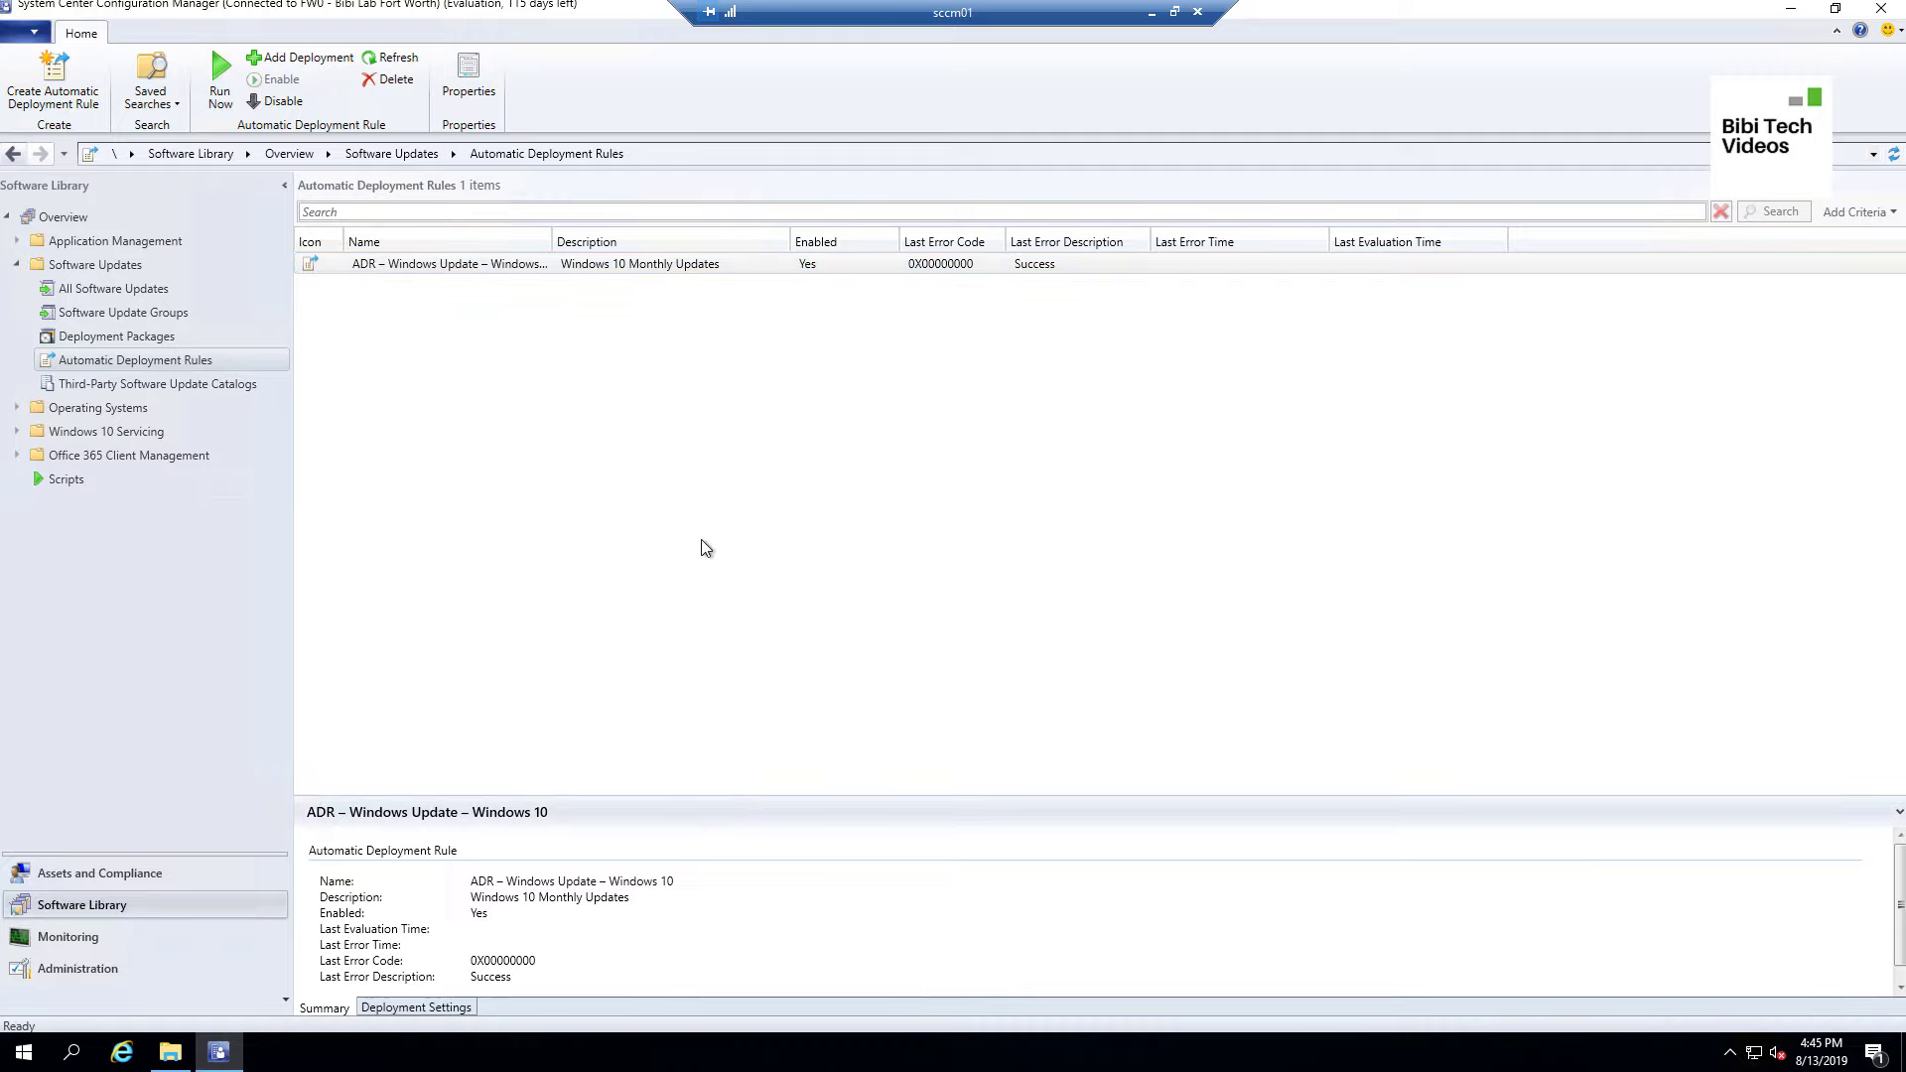
pyautogui.click(470, 1008)
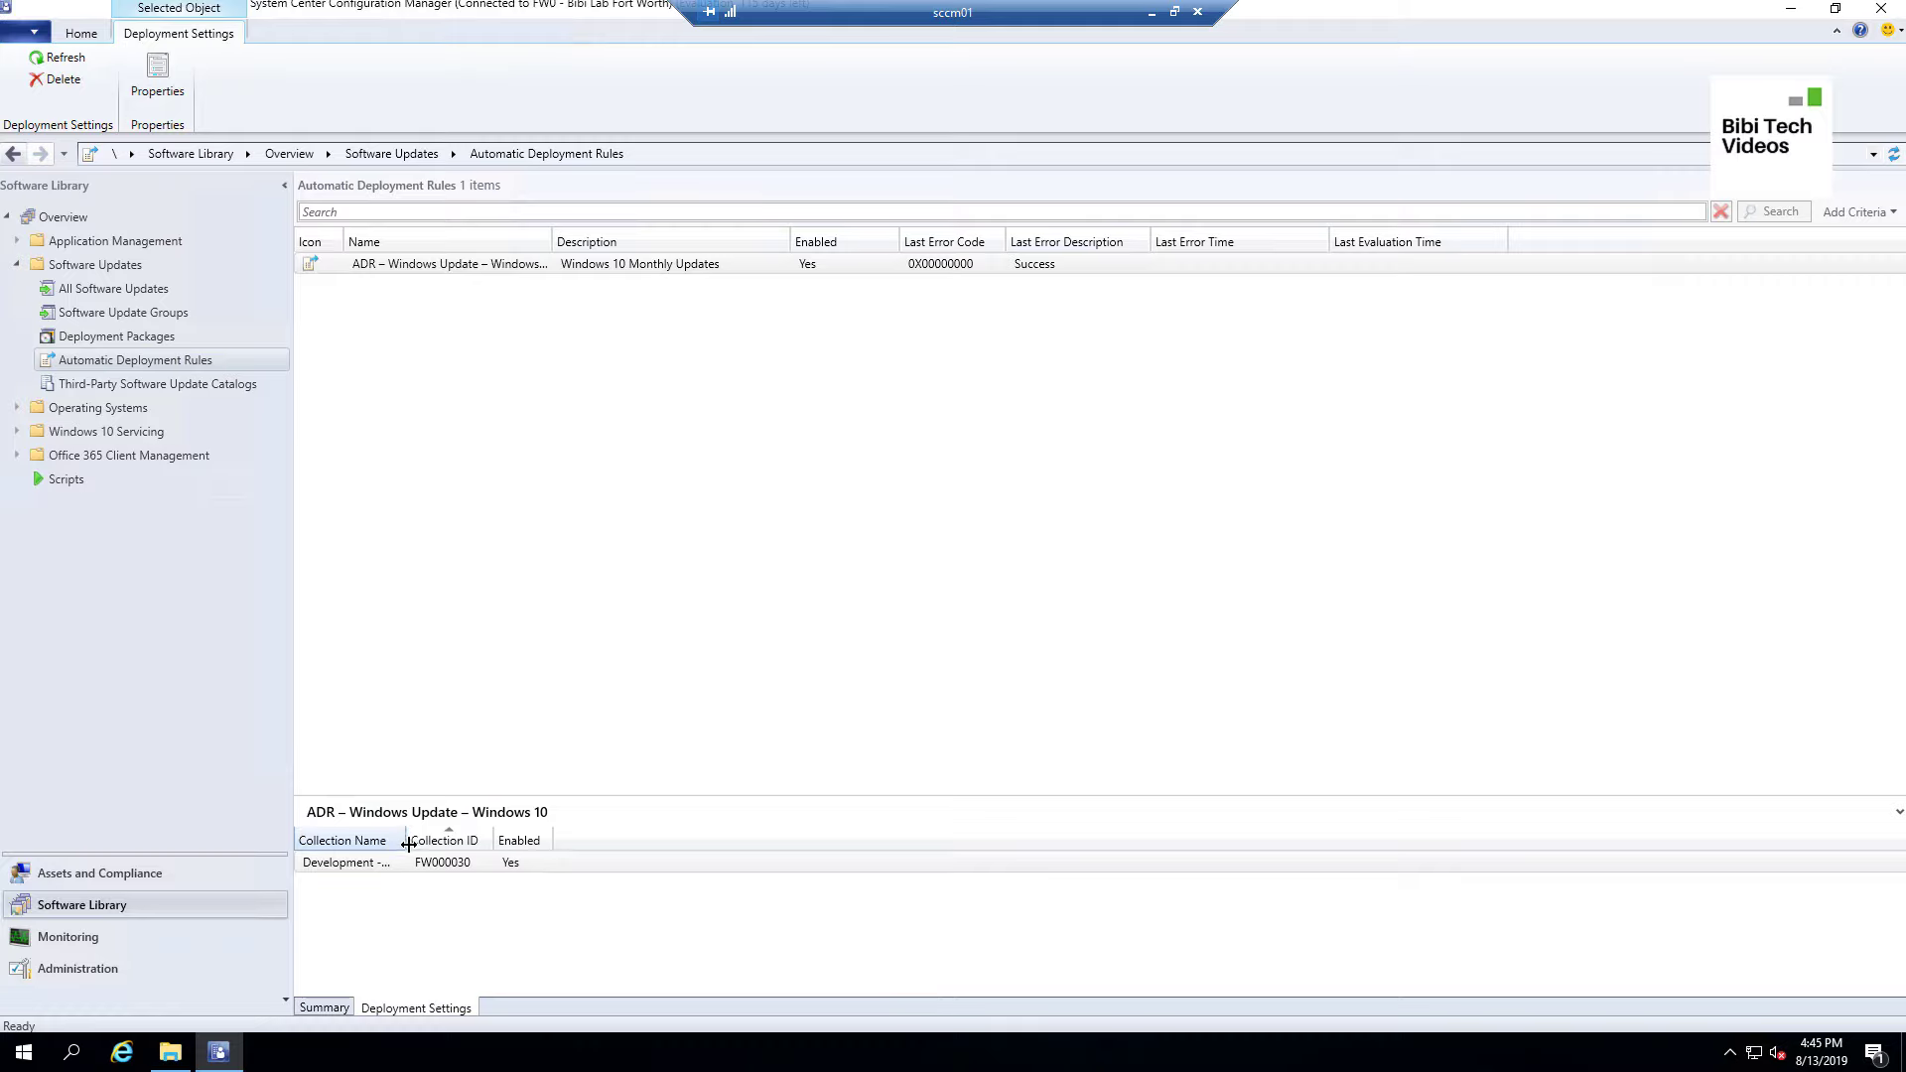
pyautogui.moveTo(405, 840); pyautogui.dragTo(693, 840)
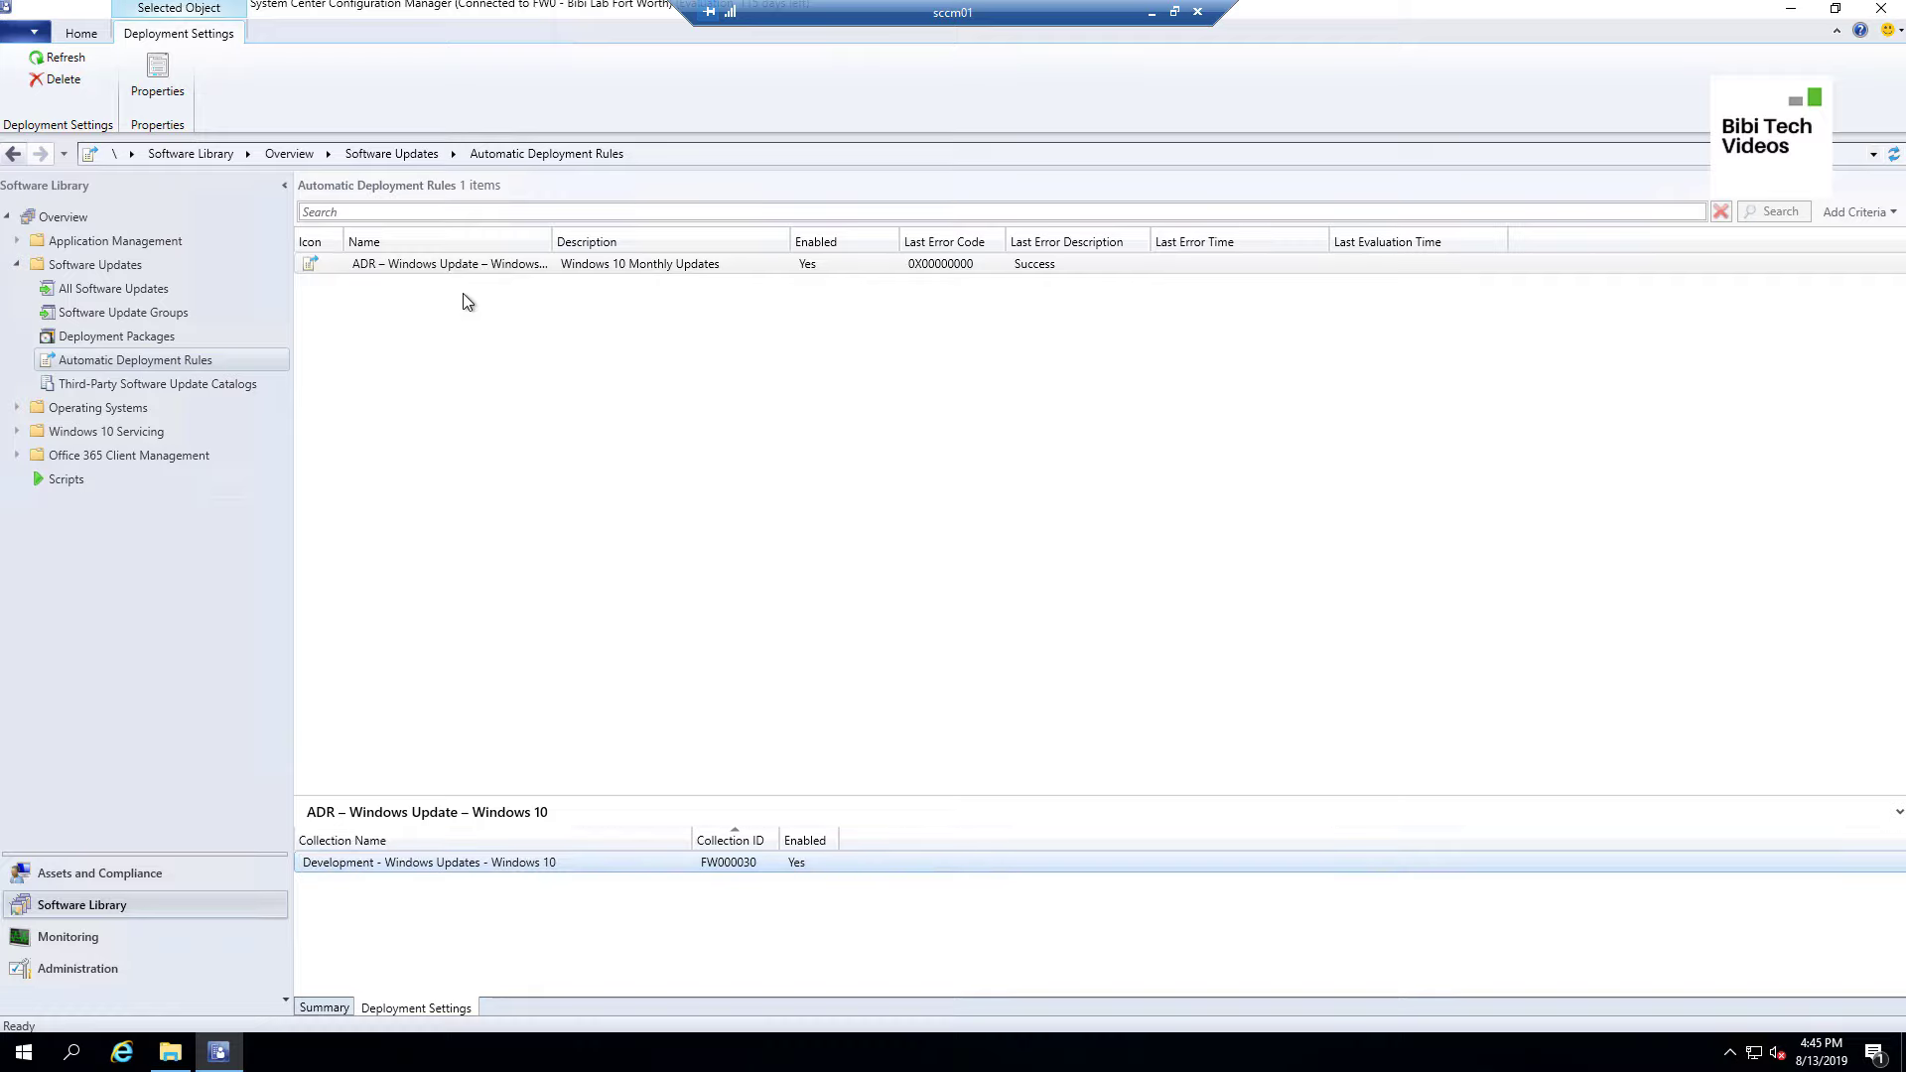
# Start an additional deployment for the ADR – Windows Update – Windows 10 rule, targeting the "Production - Windows Updates - Windows 10" collection.
pyautogui.click(463, 262)
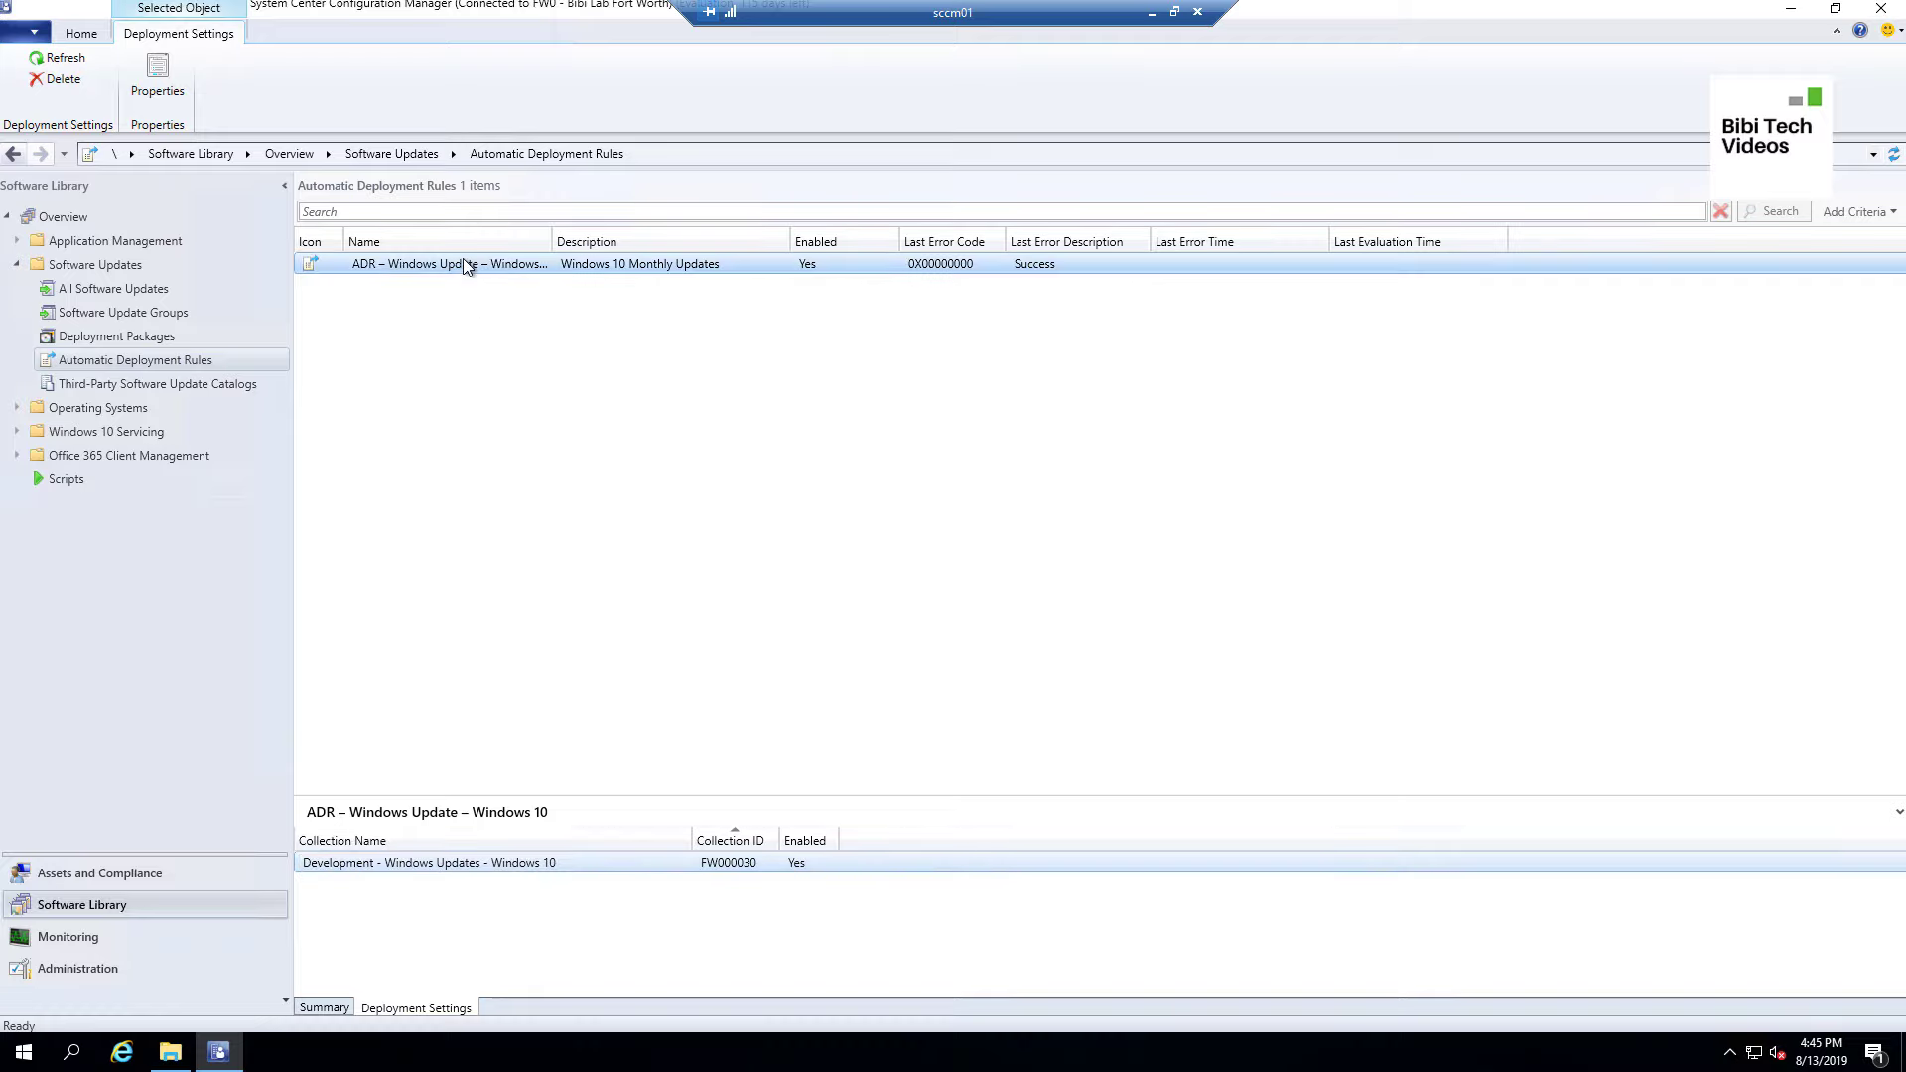
pyautogui.rightClick(527, 266)
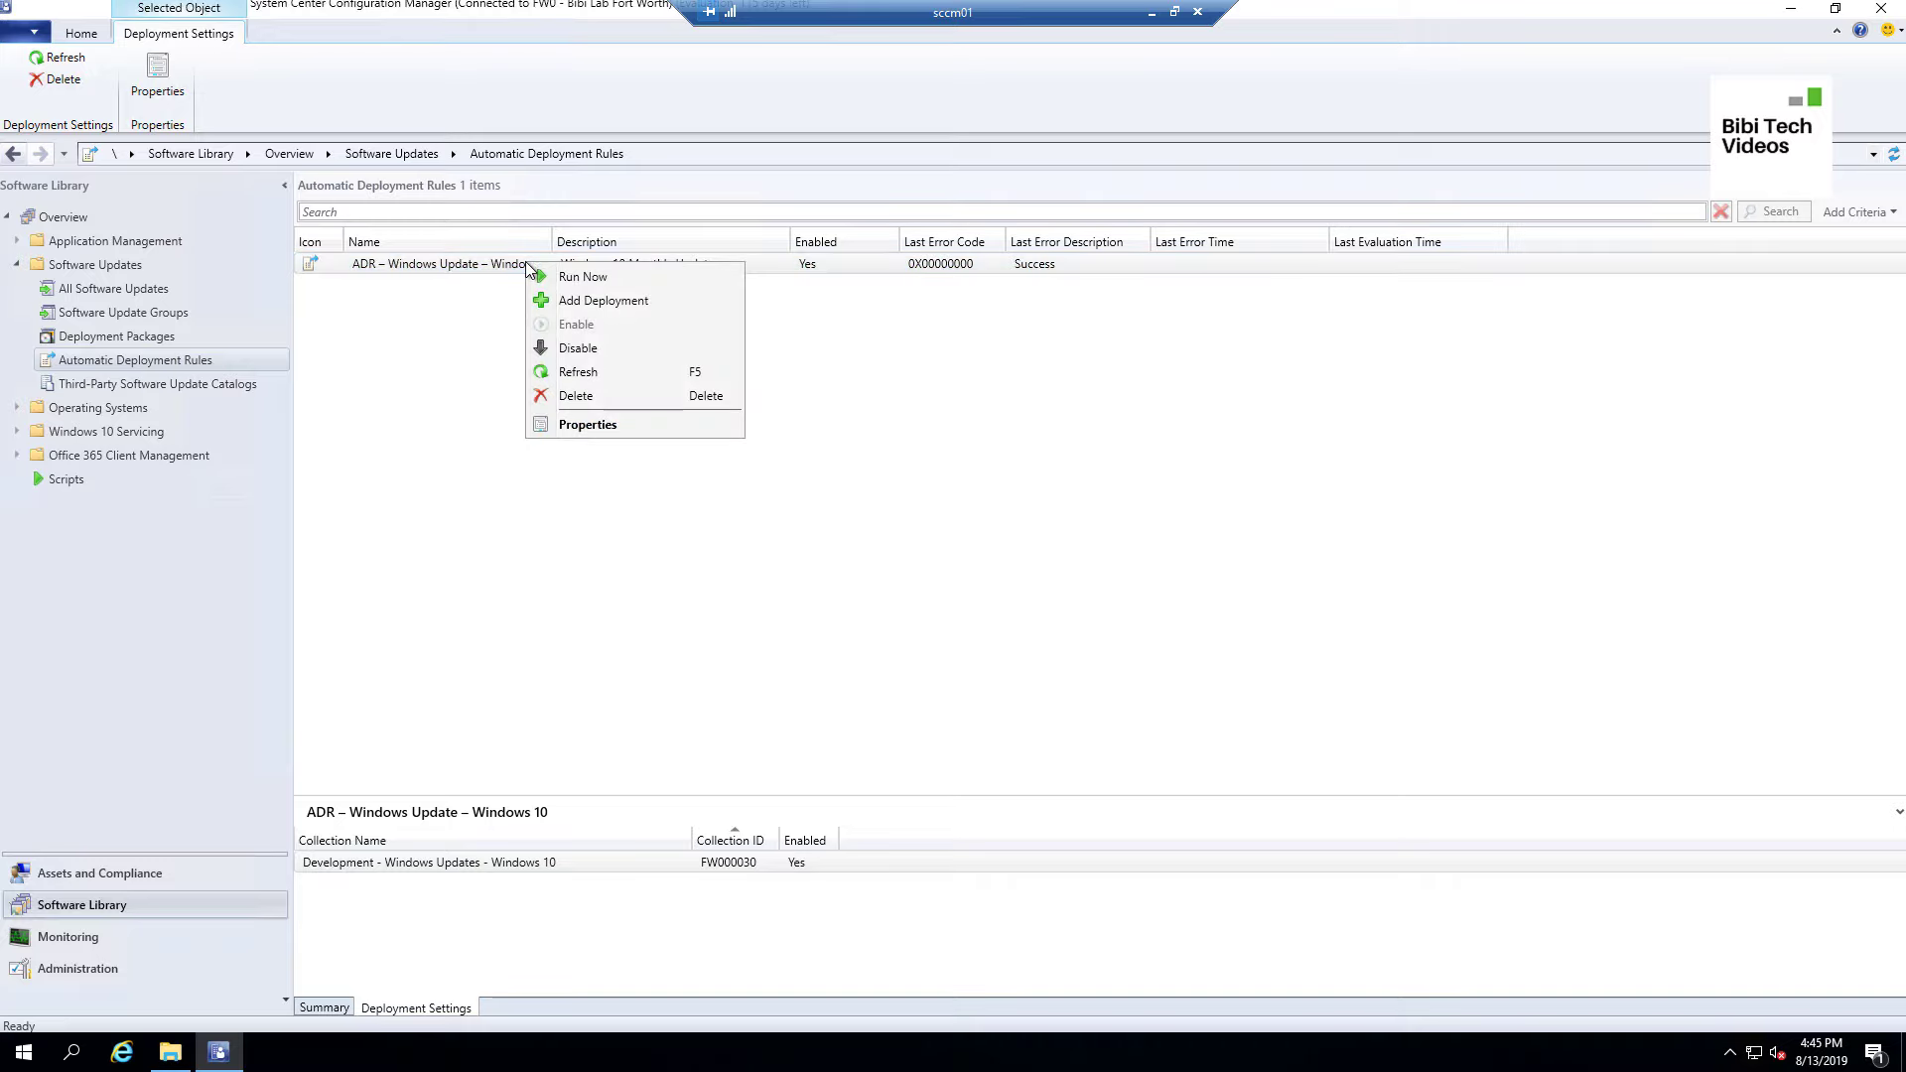
pyautogui.click(663, 297)
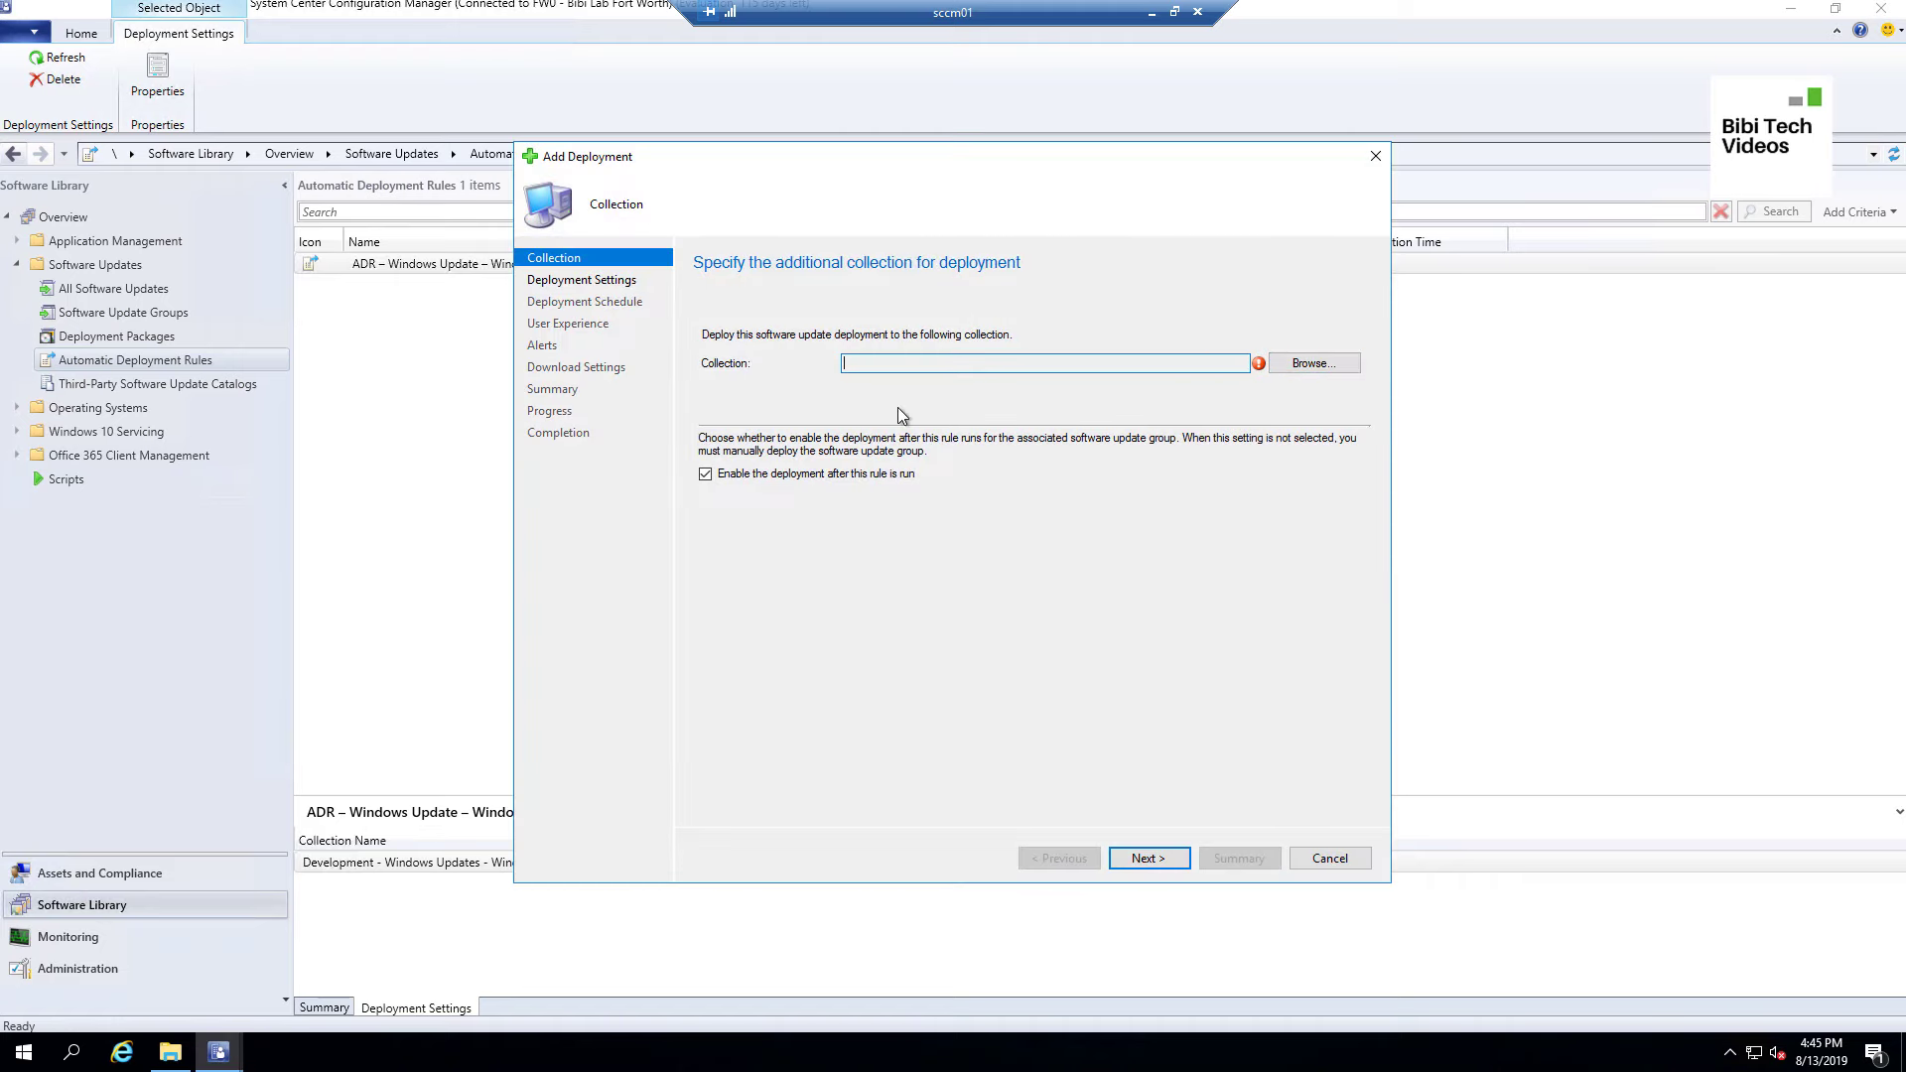
pyautogui.click(1313, 364)
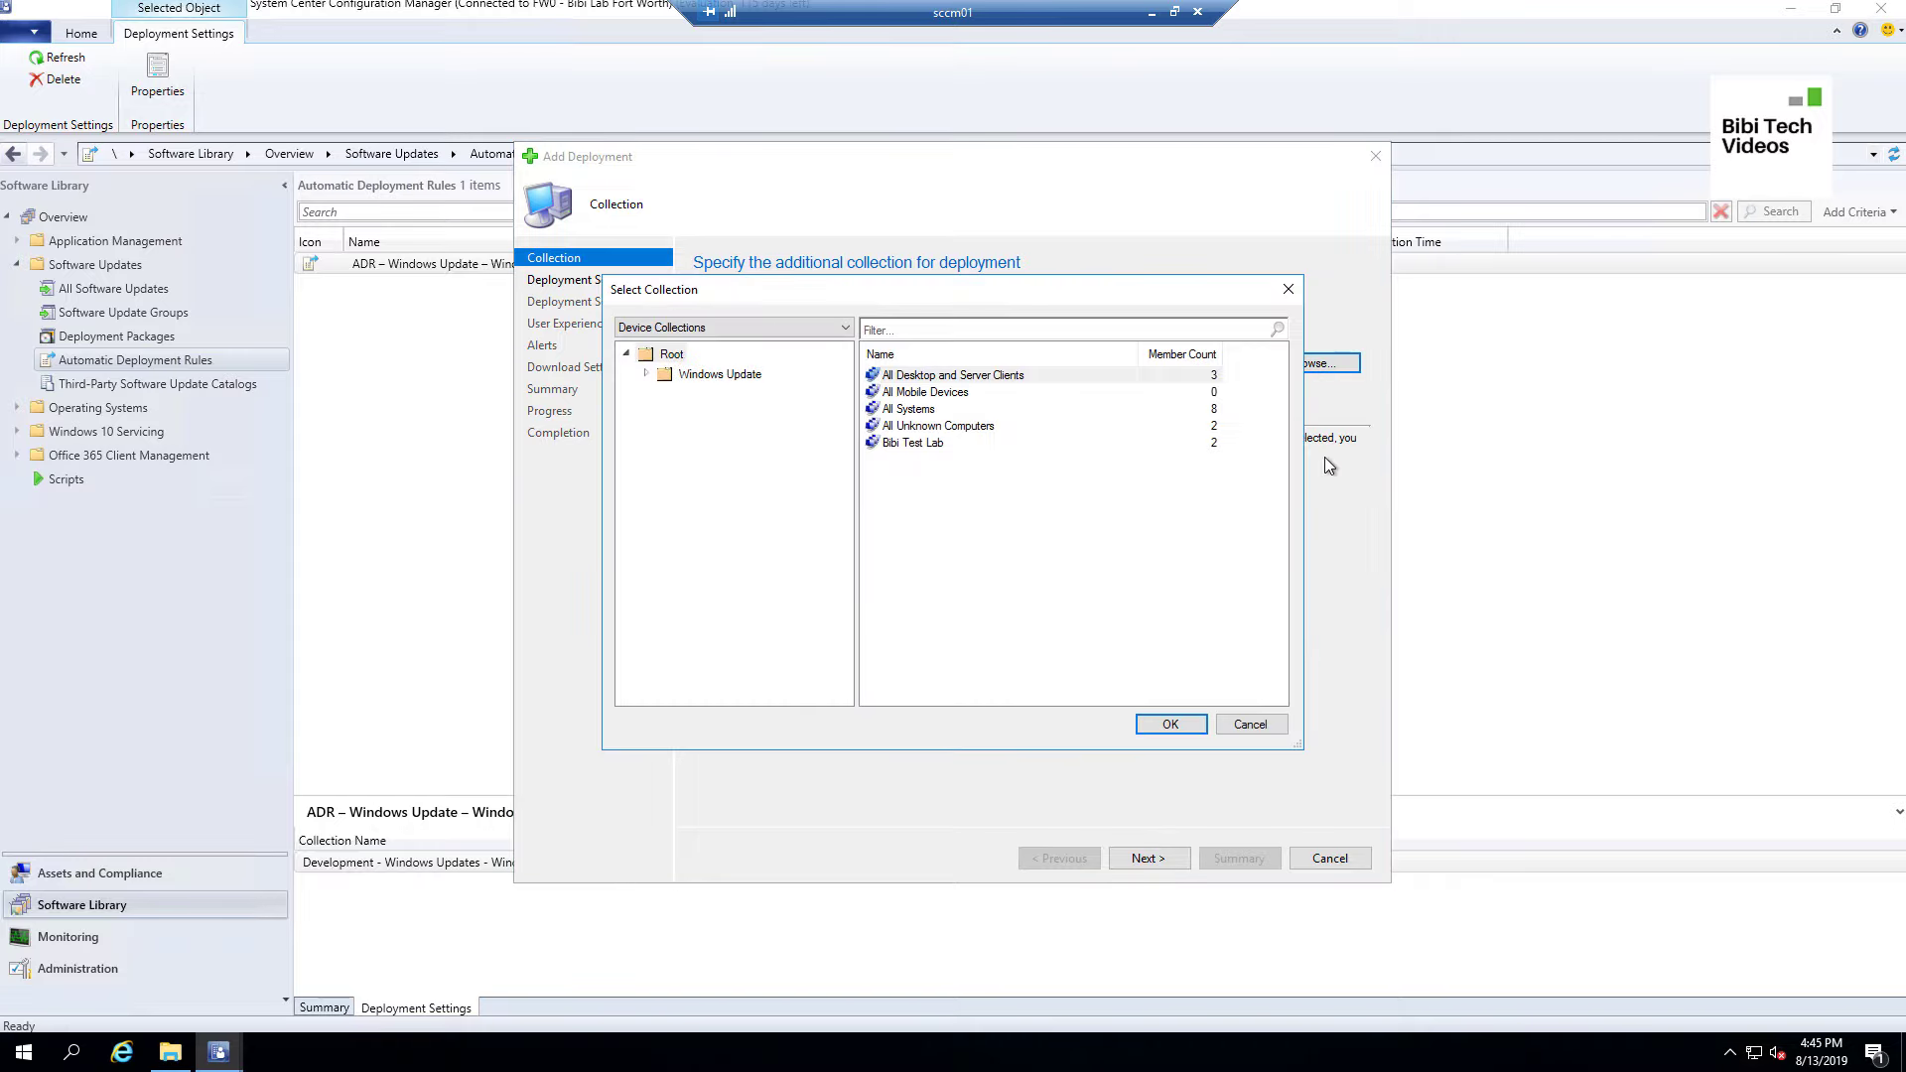
pyautogui.click(647, 373)
pyautogui.click(664, 413)
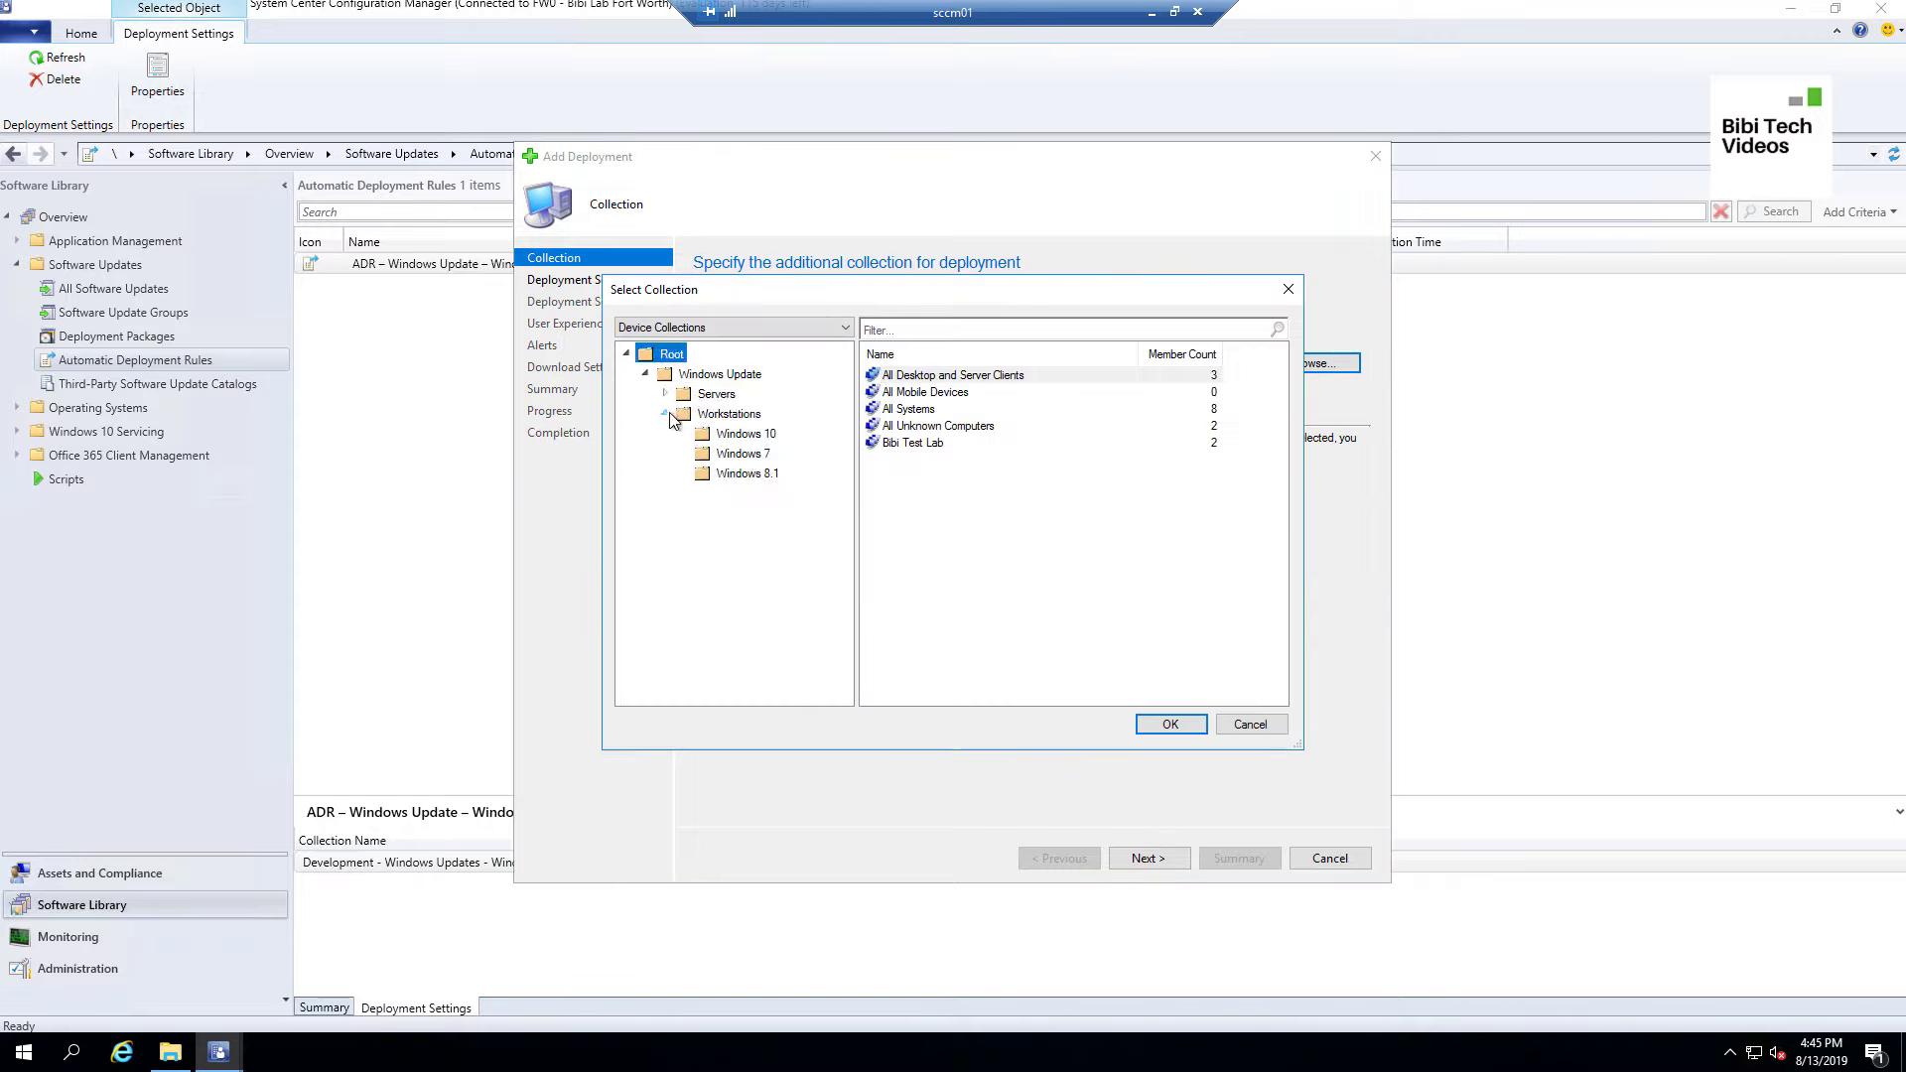
pyautogui.click(747, 434)
pyautogui.click(938, 394)
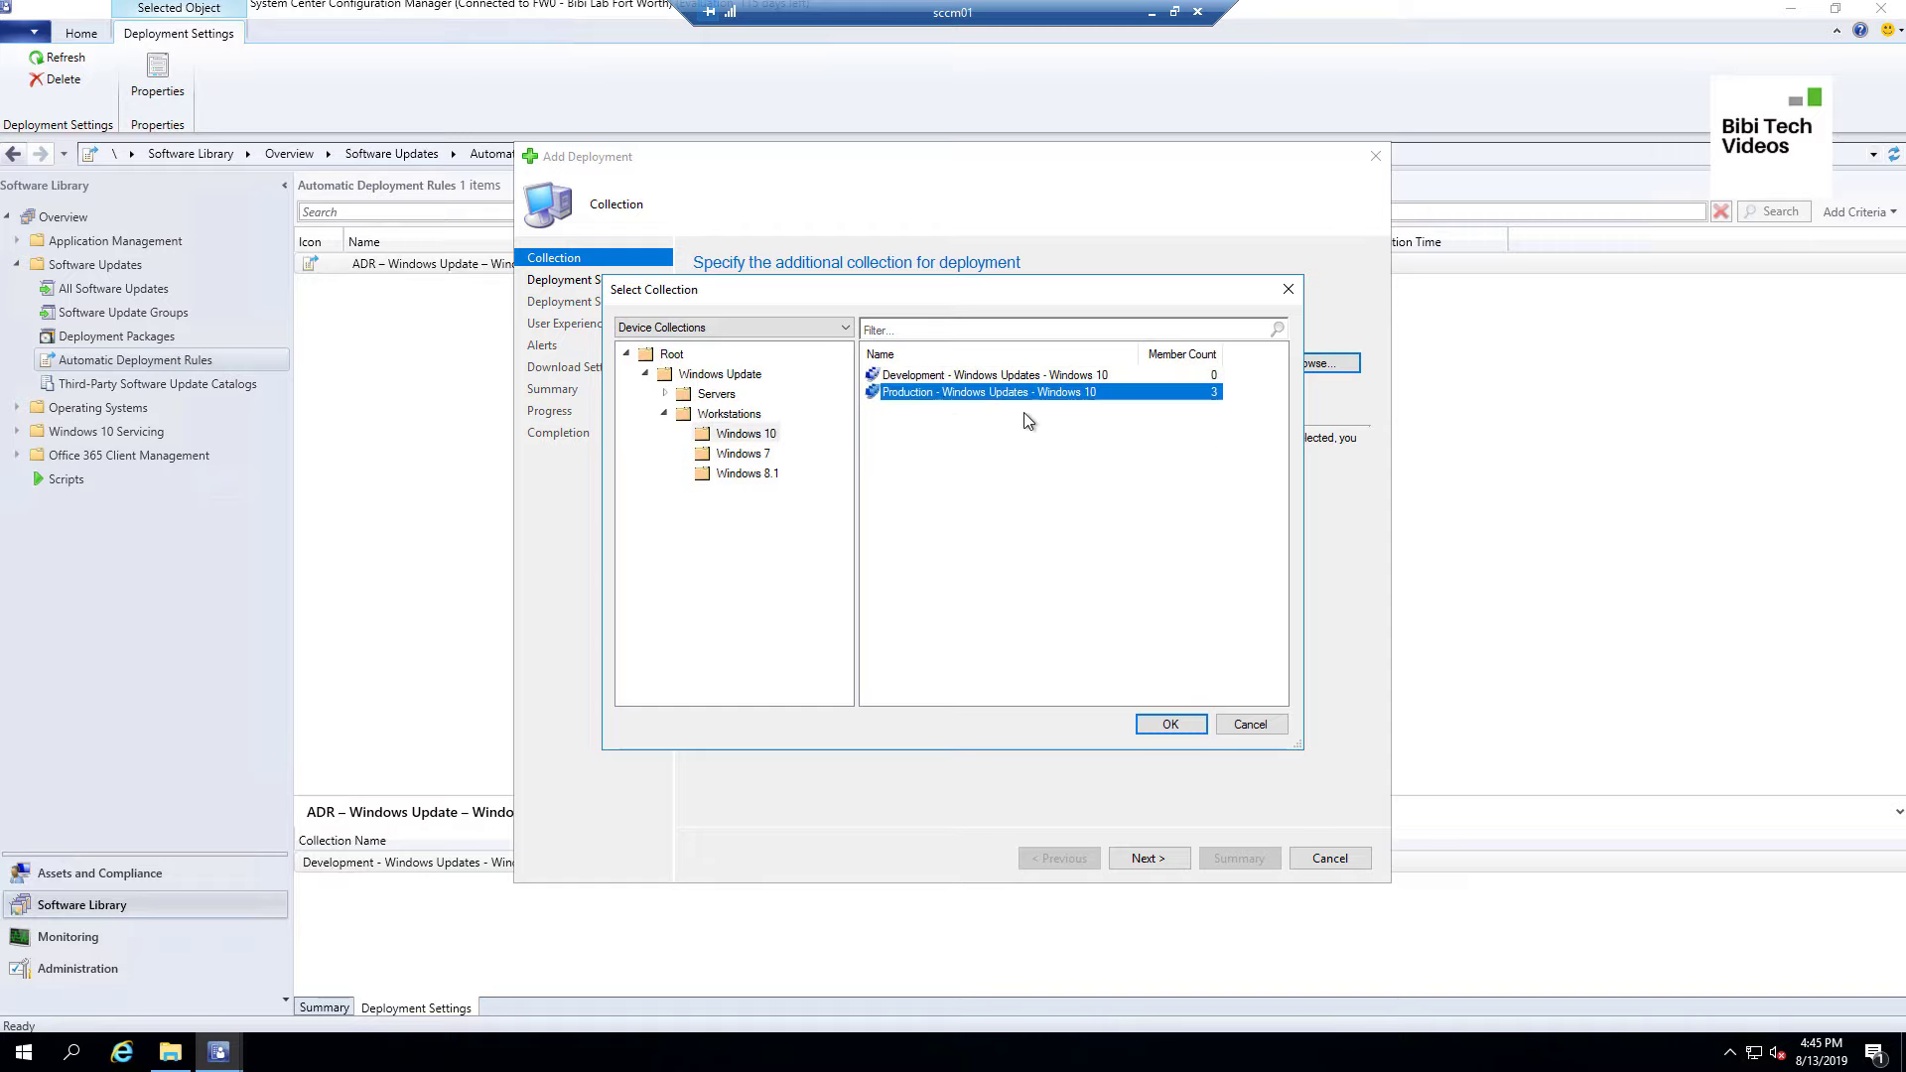
pyautogui.click(1145, 730)
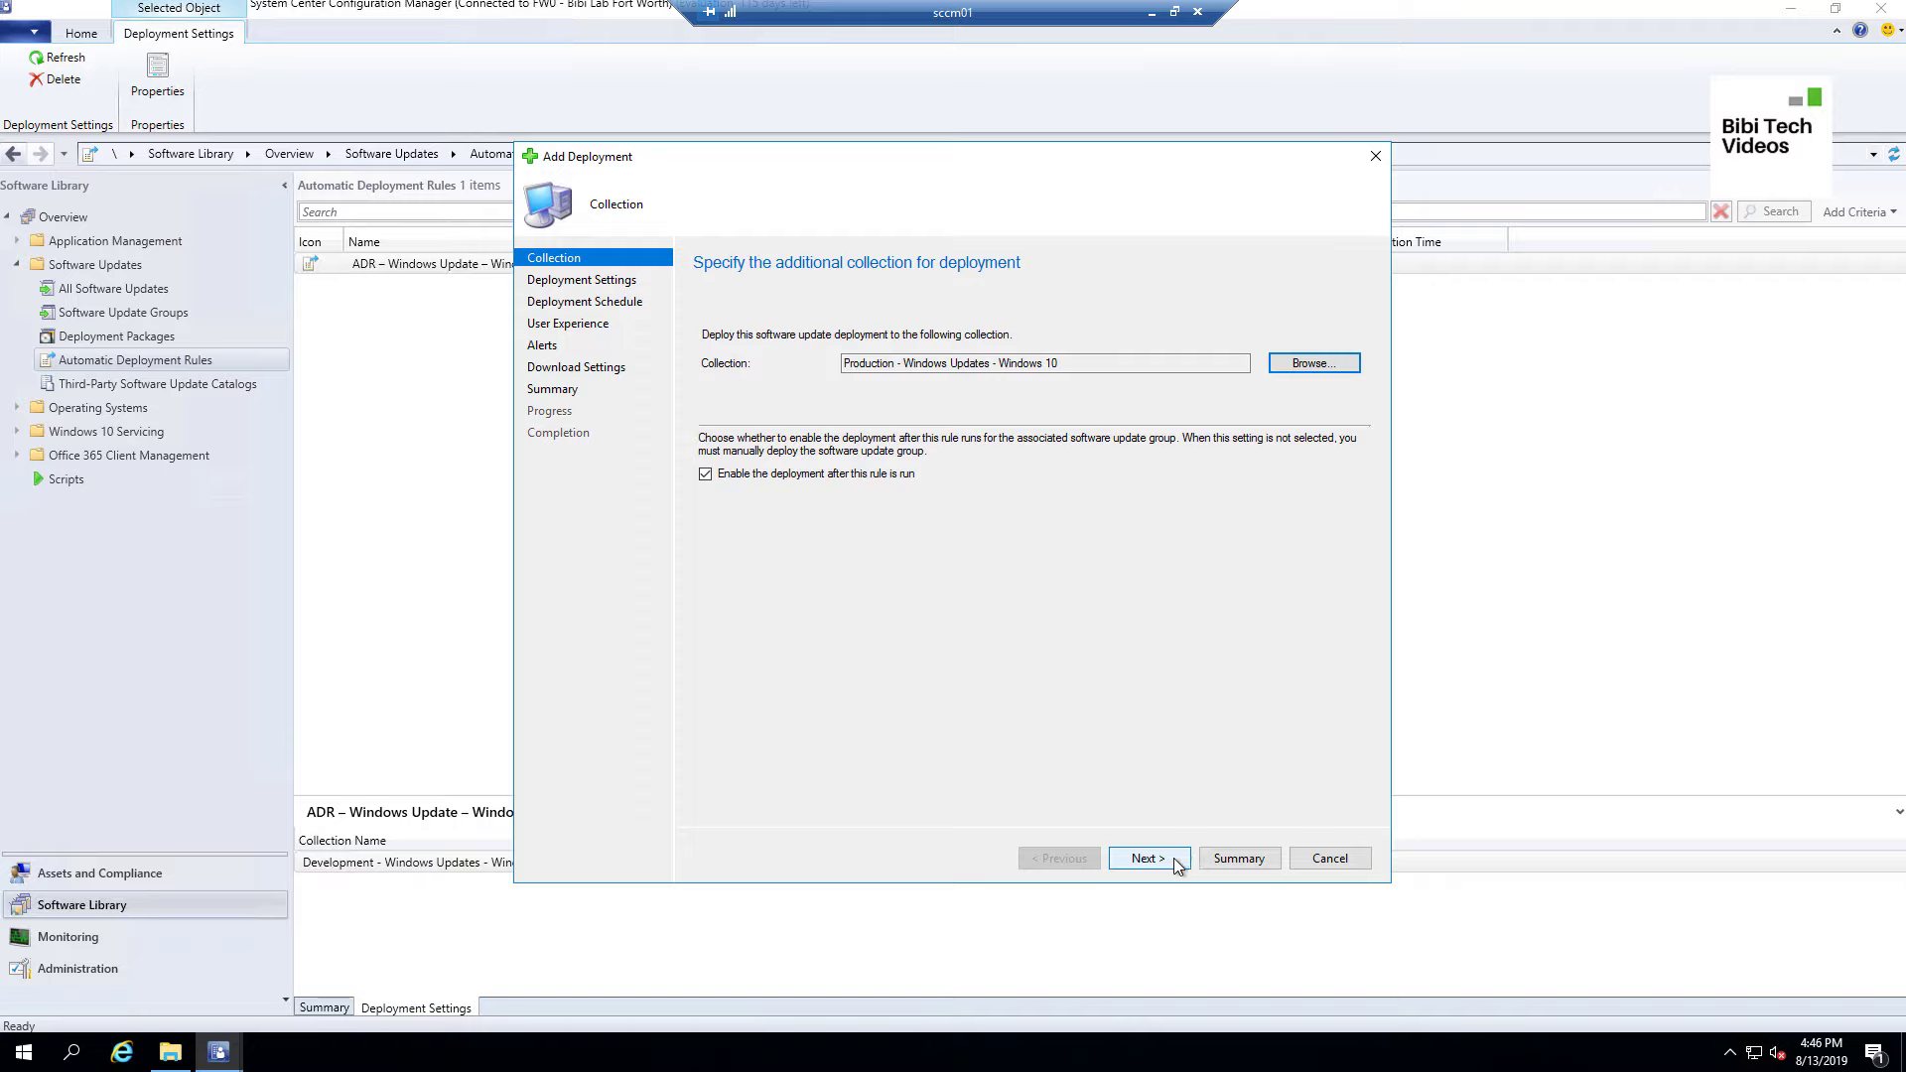
pyautogui.click(1147, 858)
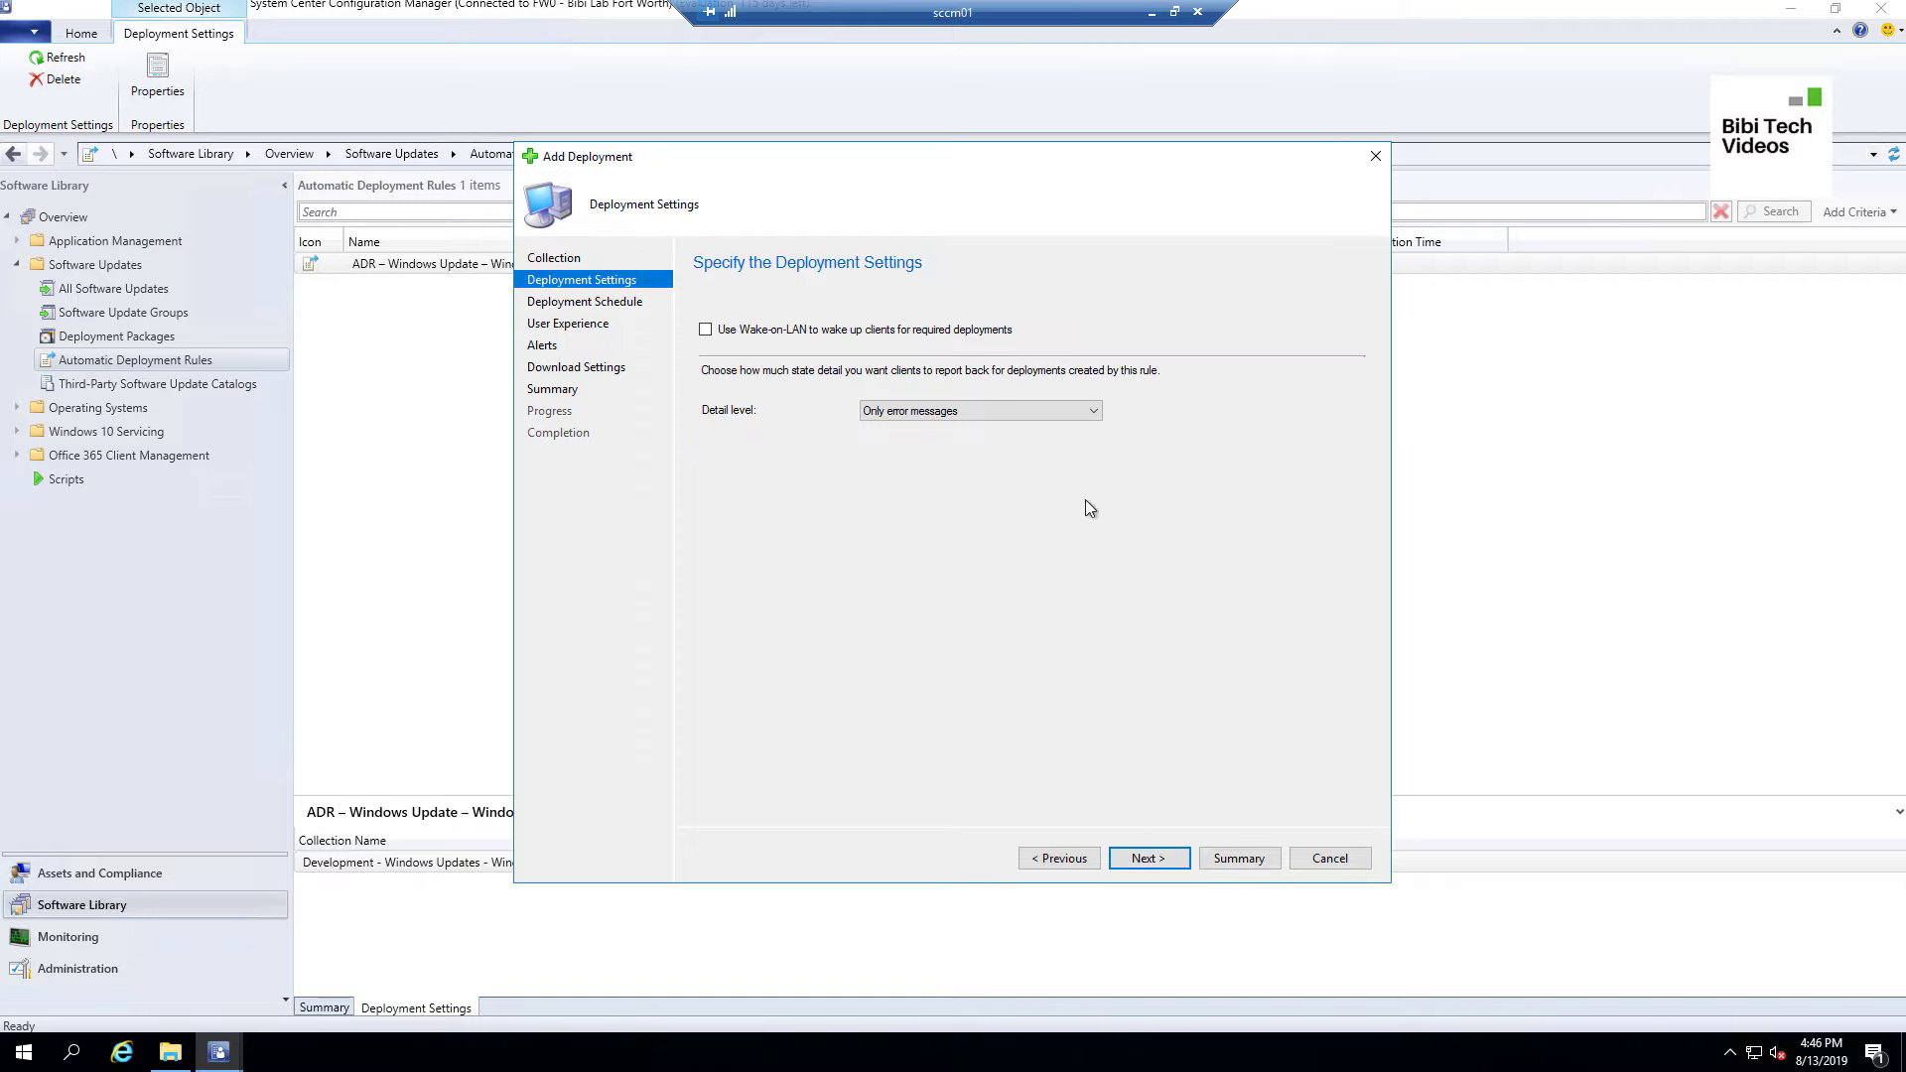
# Keep the default deployment settings and schedule the software available time as a specific time of 7 days.
pyautogui.click(1150, 859)
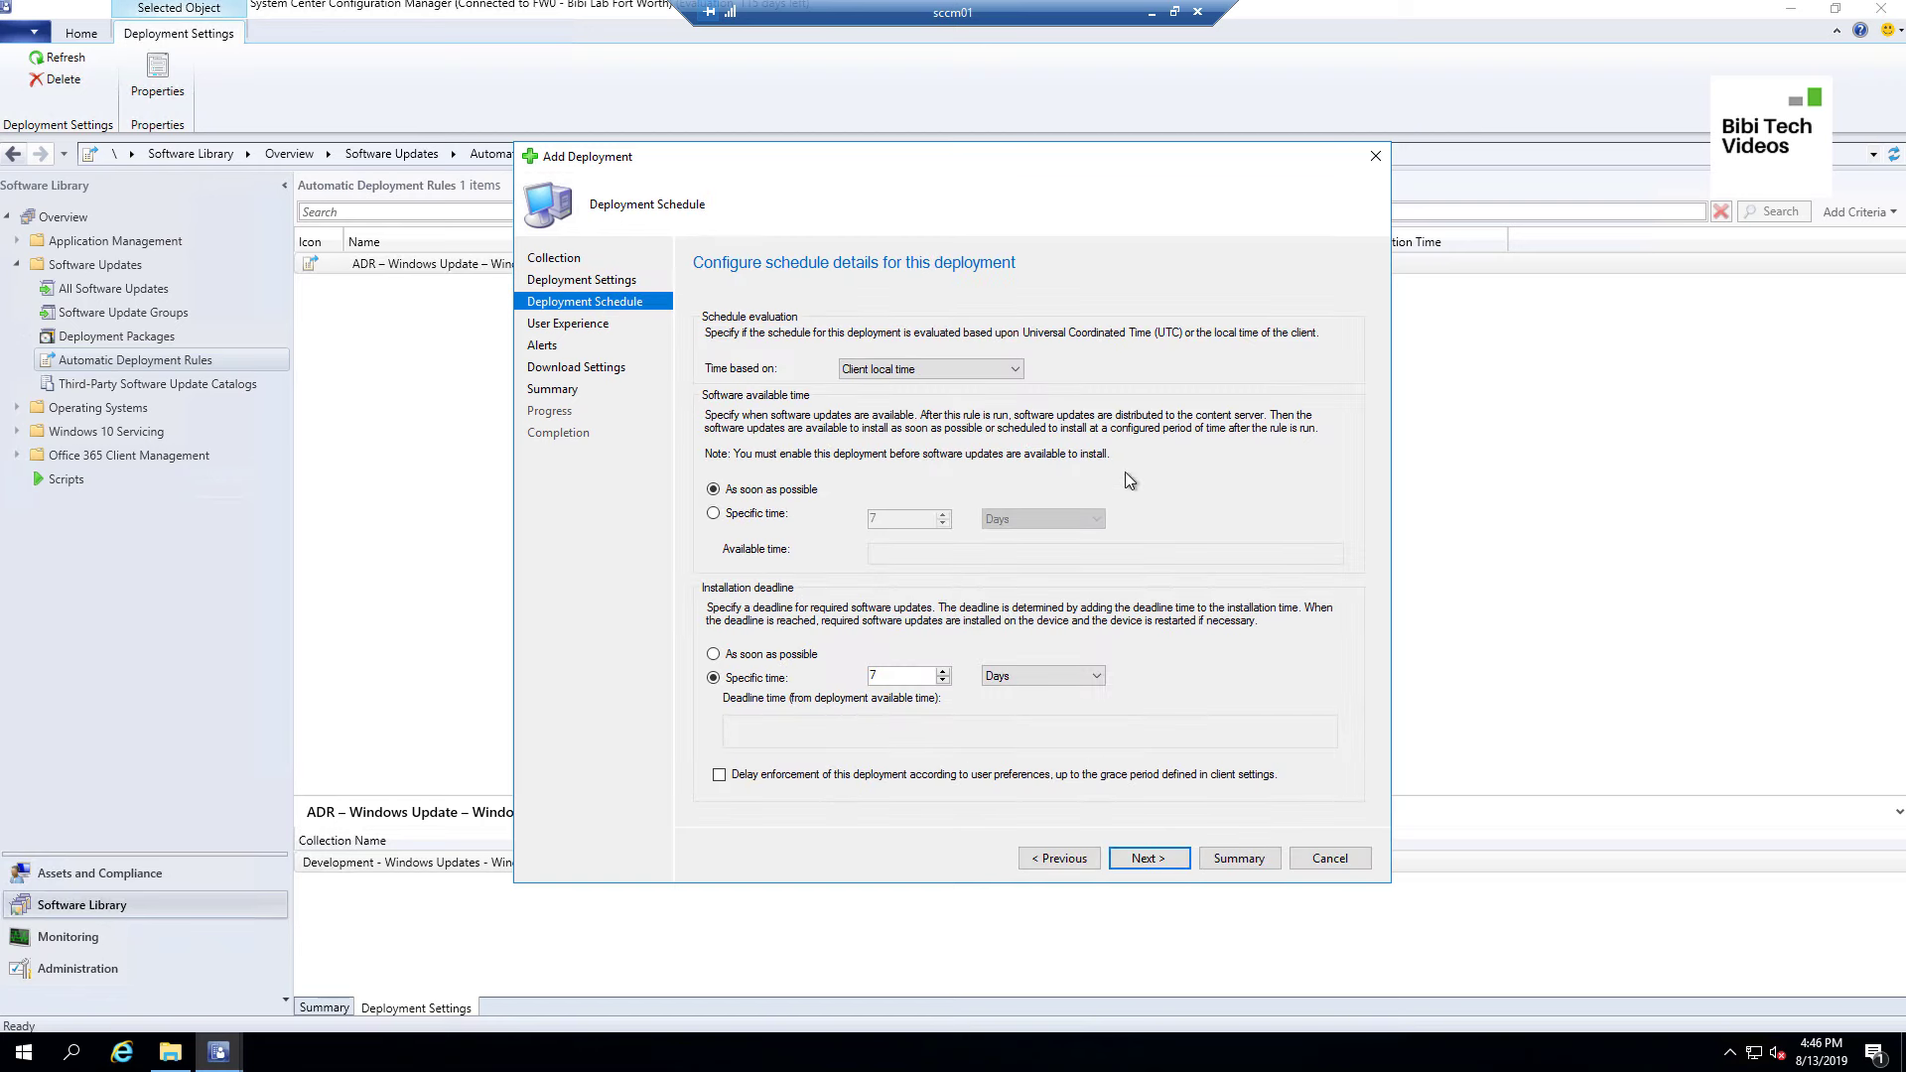
pyautogui.click(739, 515)
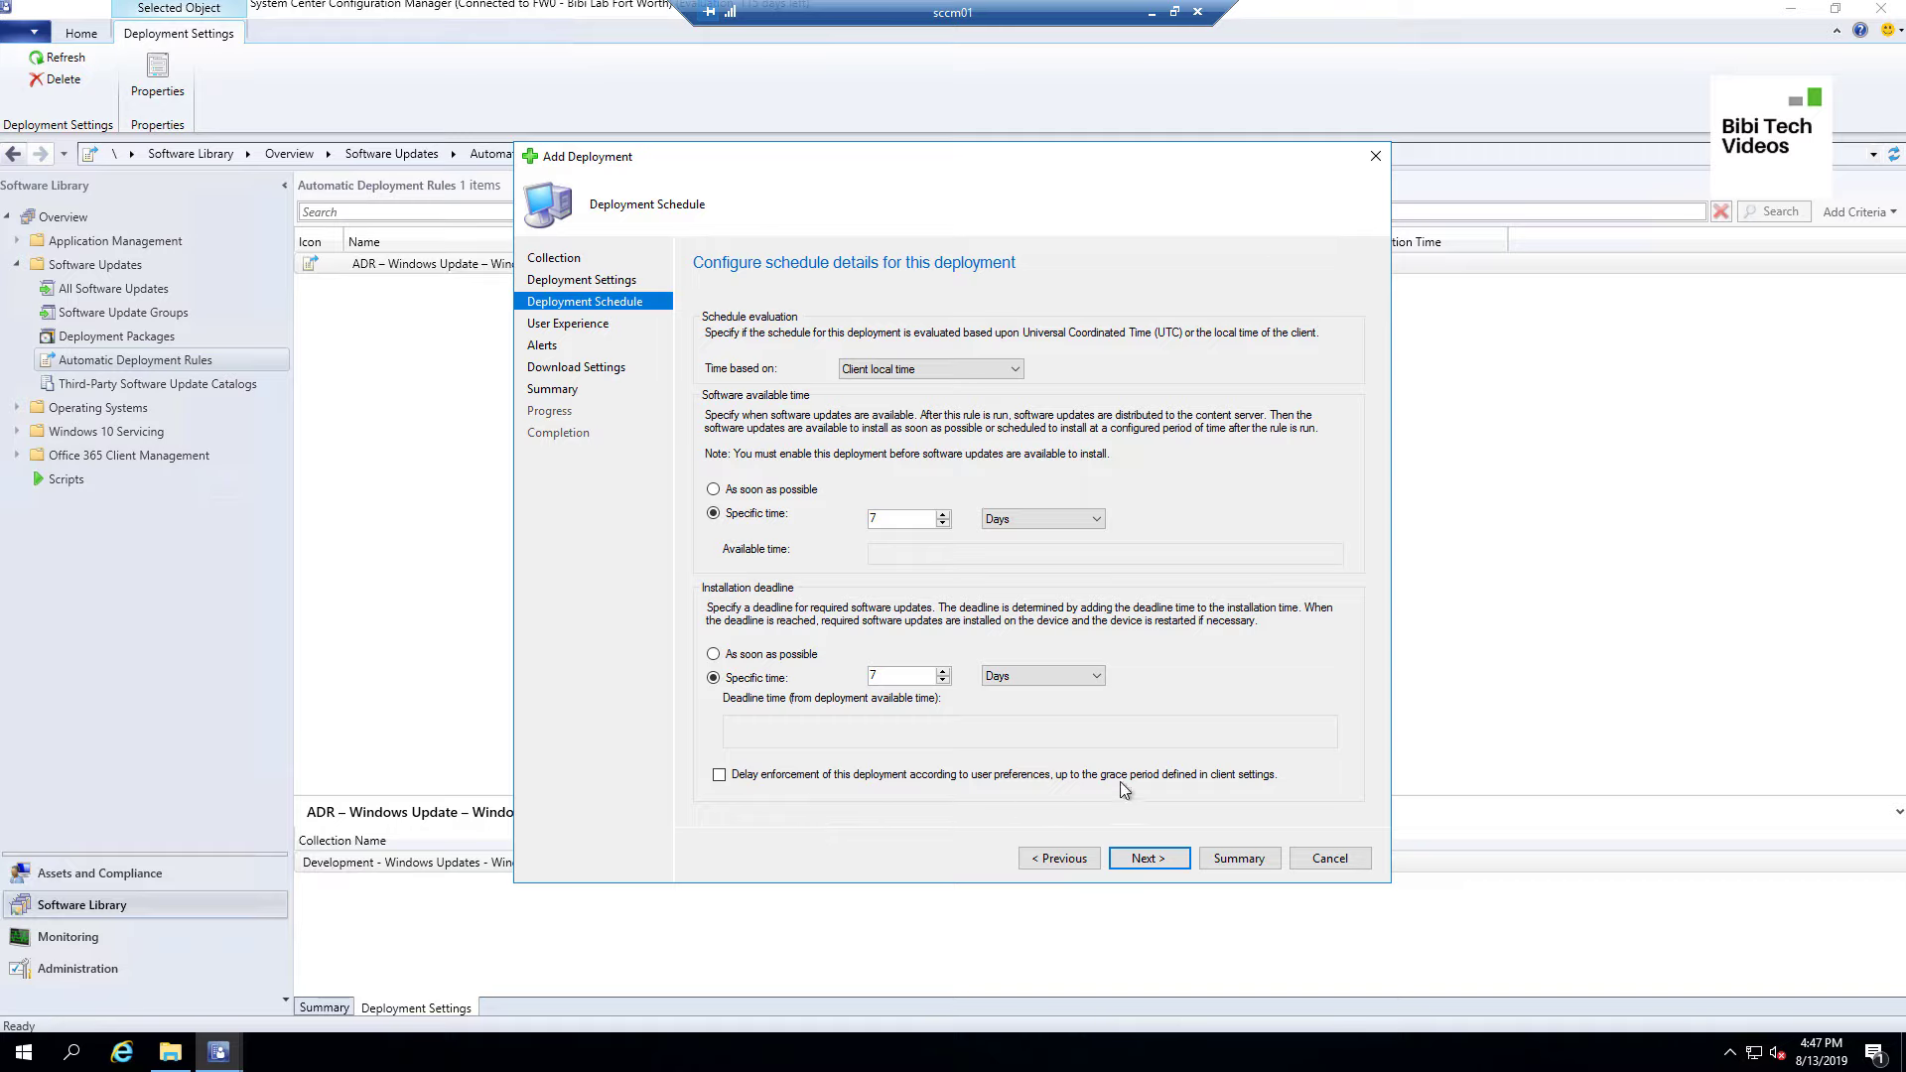
pyautogui.click(1149, 858)
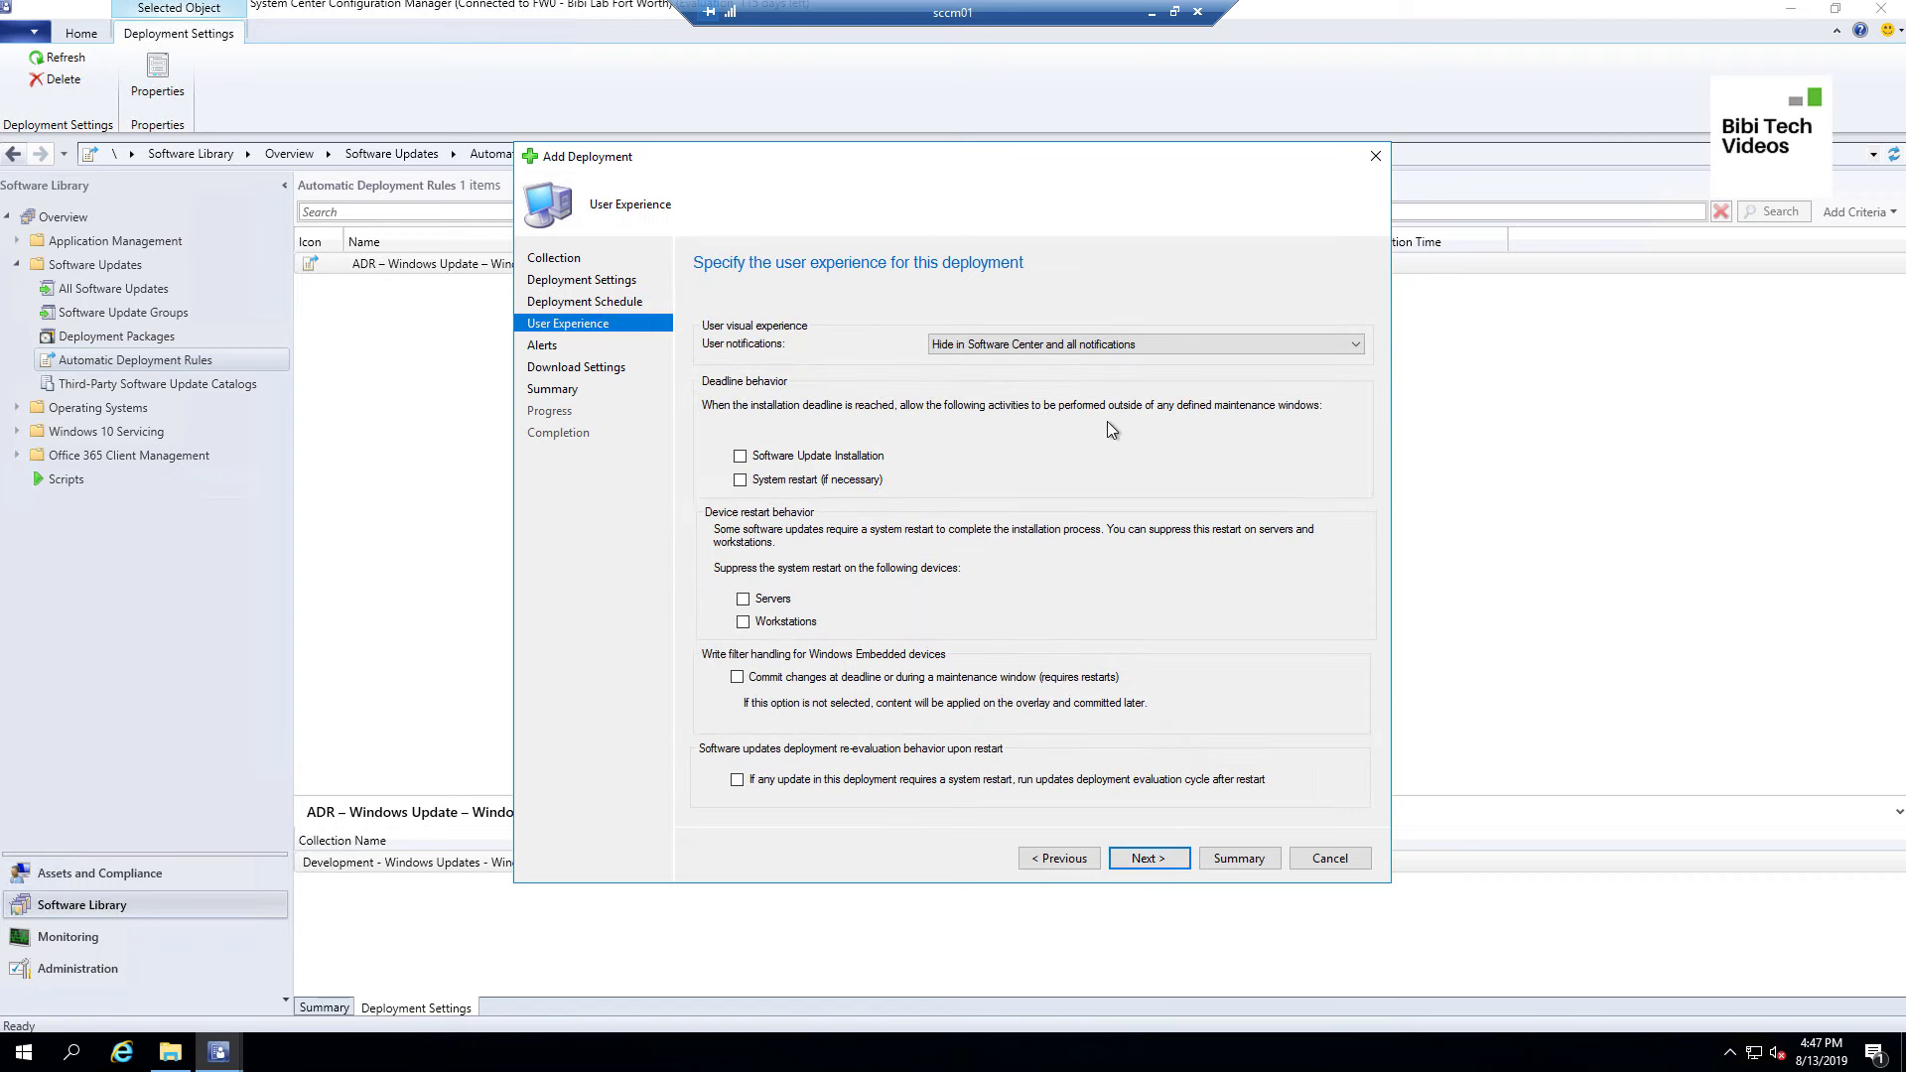
# Display all notifications in Software Center, allow system restart at deadline, suppress server restarts, and run the updates evaluation cycle after restart.
pyautogui.click(1086, 343)
pyautogui.click(1088, 360)
pyautogui.click(739, 456)
pyautogui.click(739, 480)
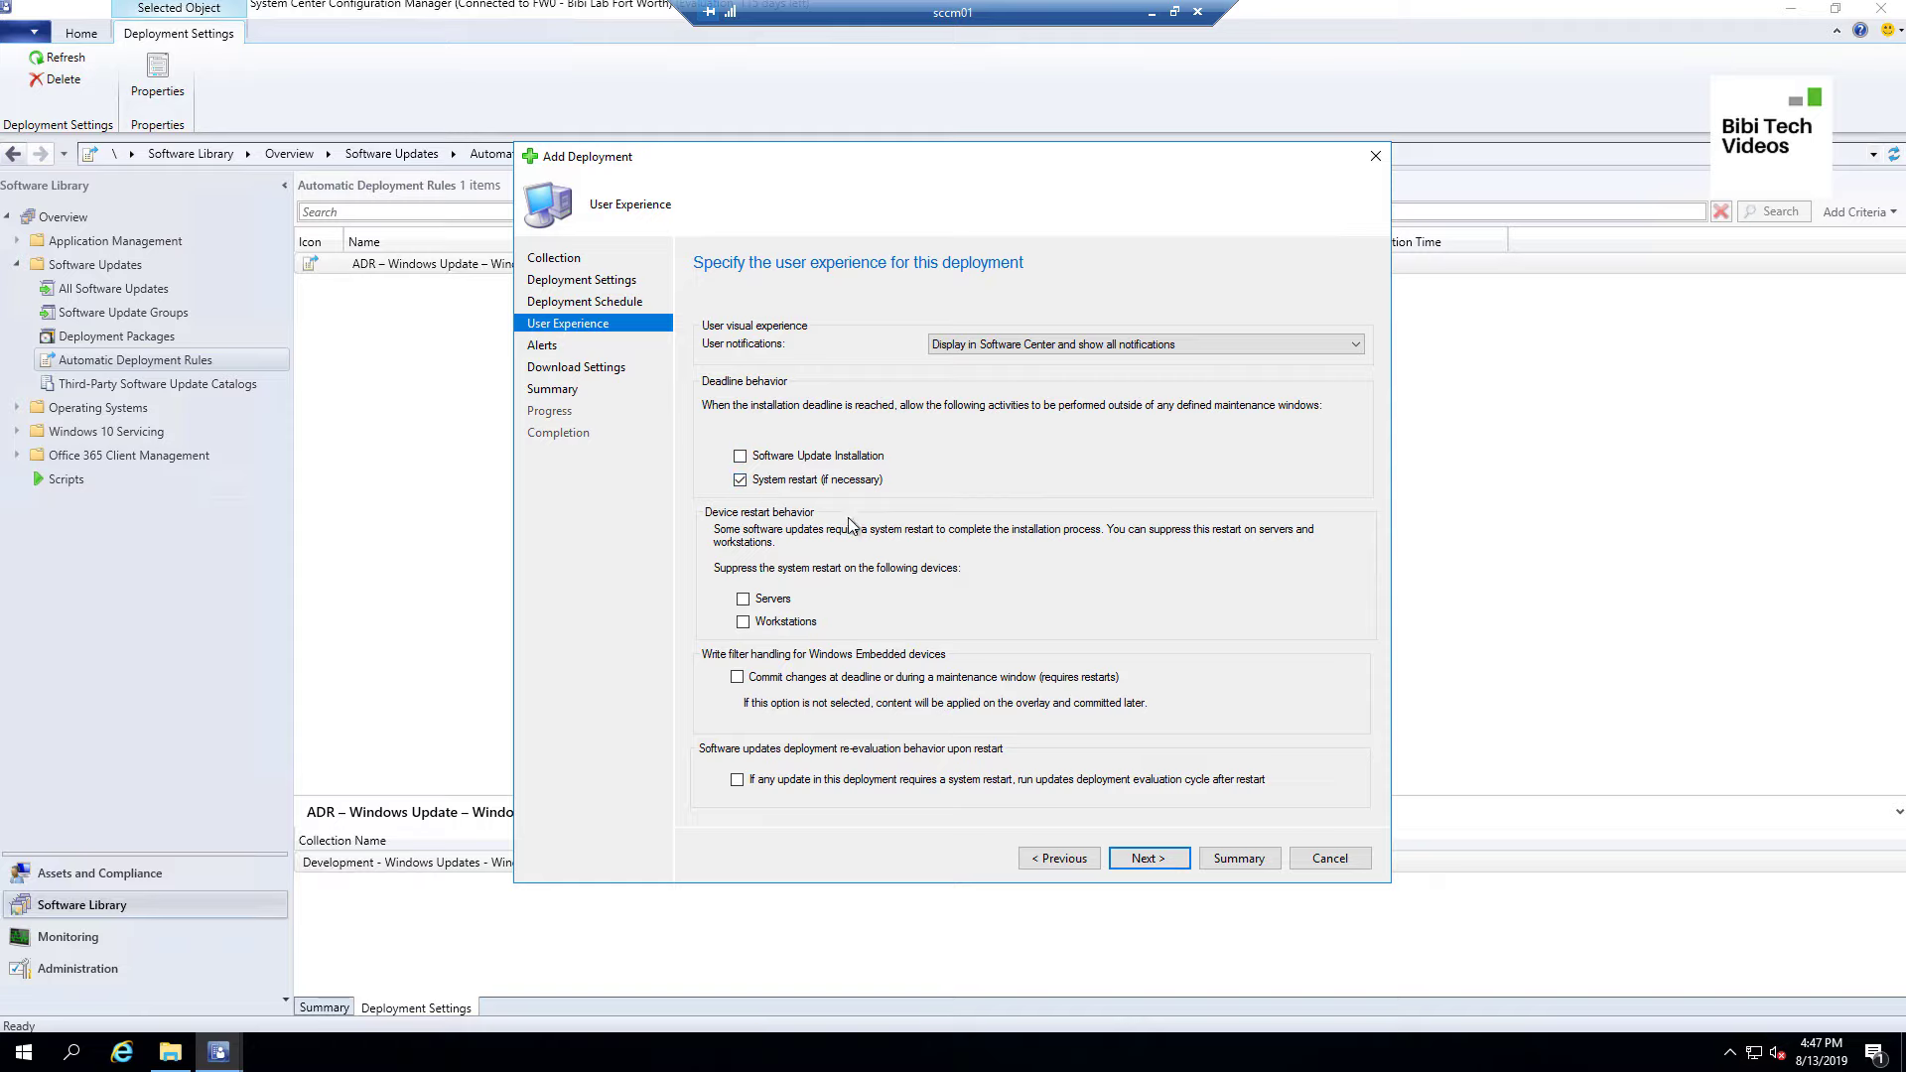
pyautogui.click(780, 599)
pyautogui.click(789, 784)
pyautogui.click(1177, 867)
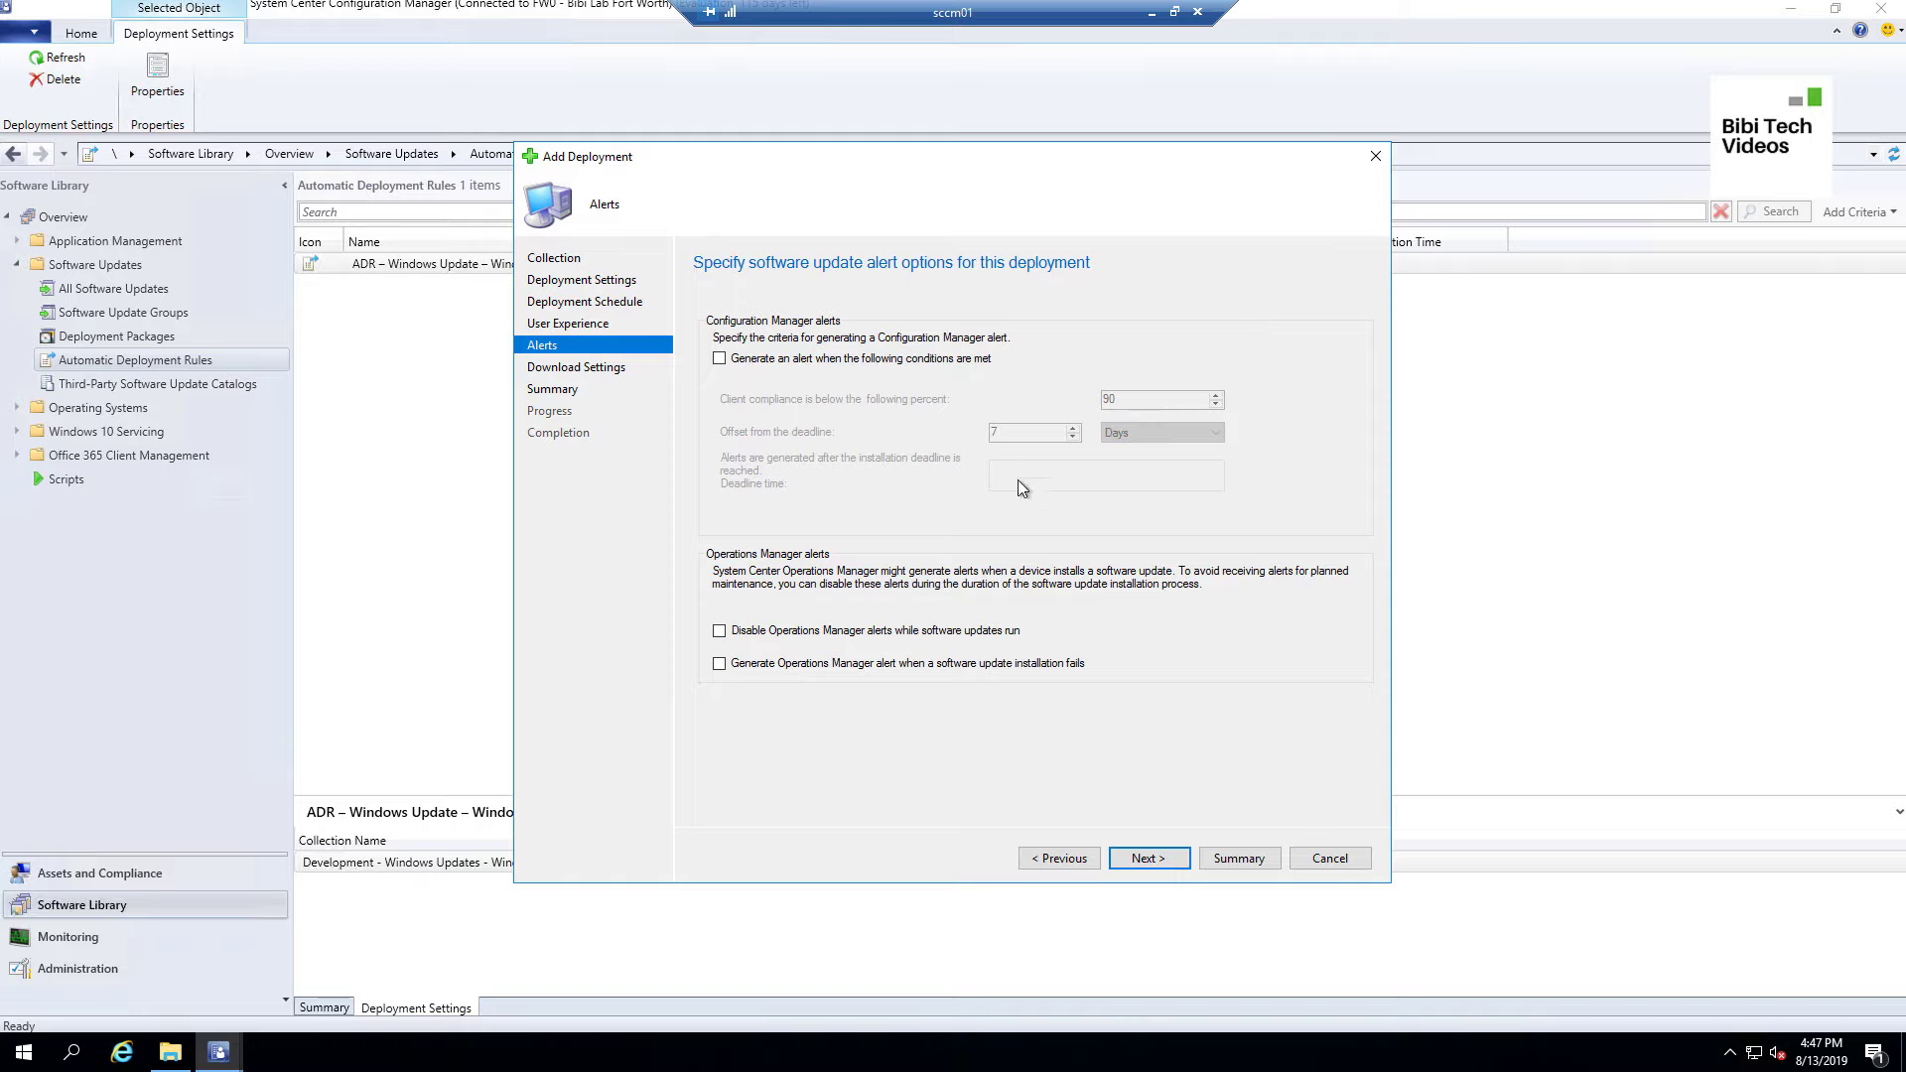
# Leave alerts off, and let clients download updates from neighbor distribution points and install them, falling back to Microsoft Updates.
pyautogui.click(1164, 859)
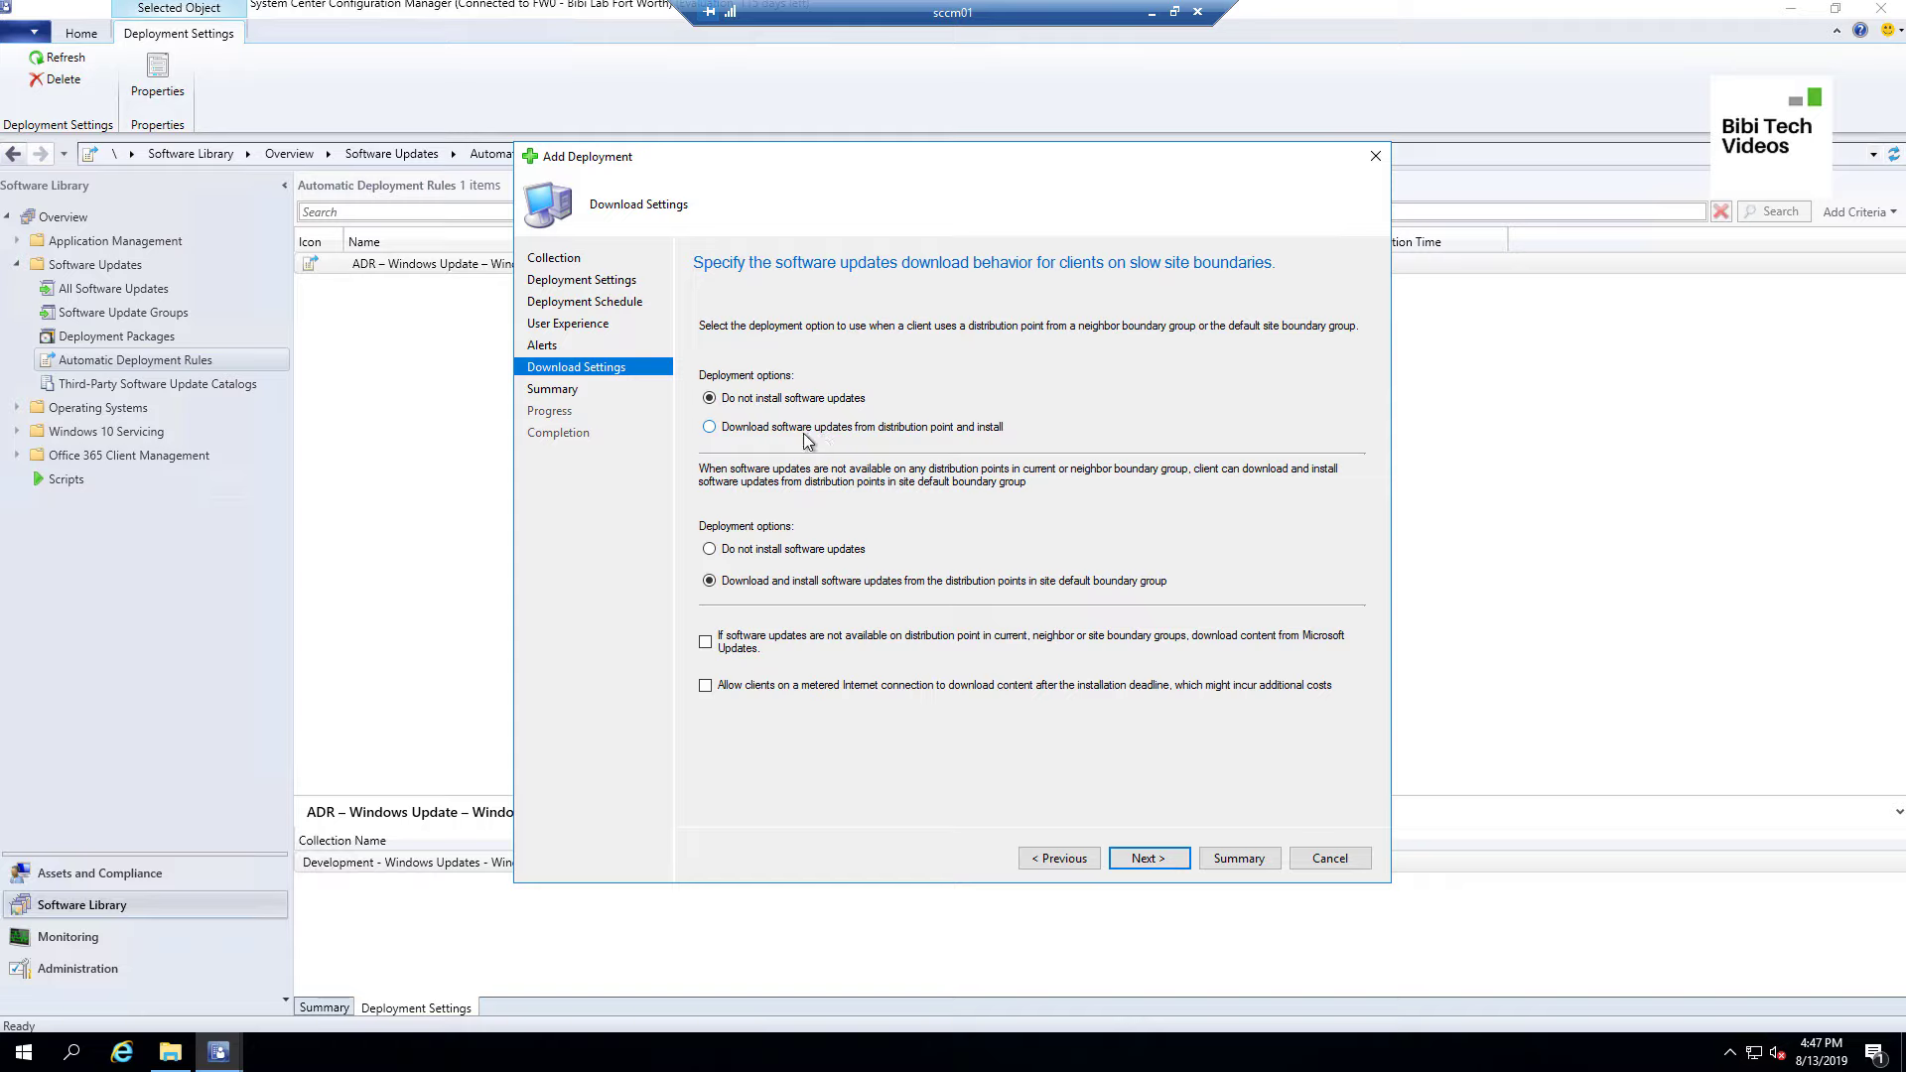
pyautogui.click(855, 430)
pyautogui.click(740, 650)
# Confirm the summarized settings to add the production deployment to the rule, and close the completed wizard.
pyautogui.click(1148, 858)
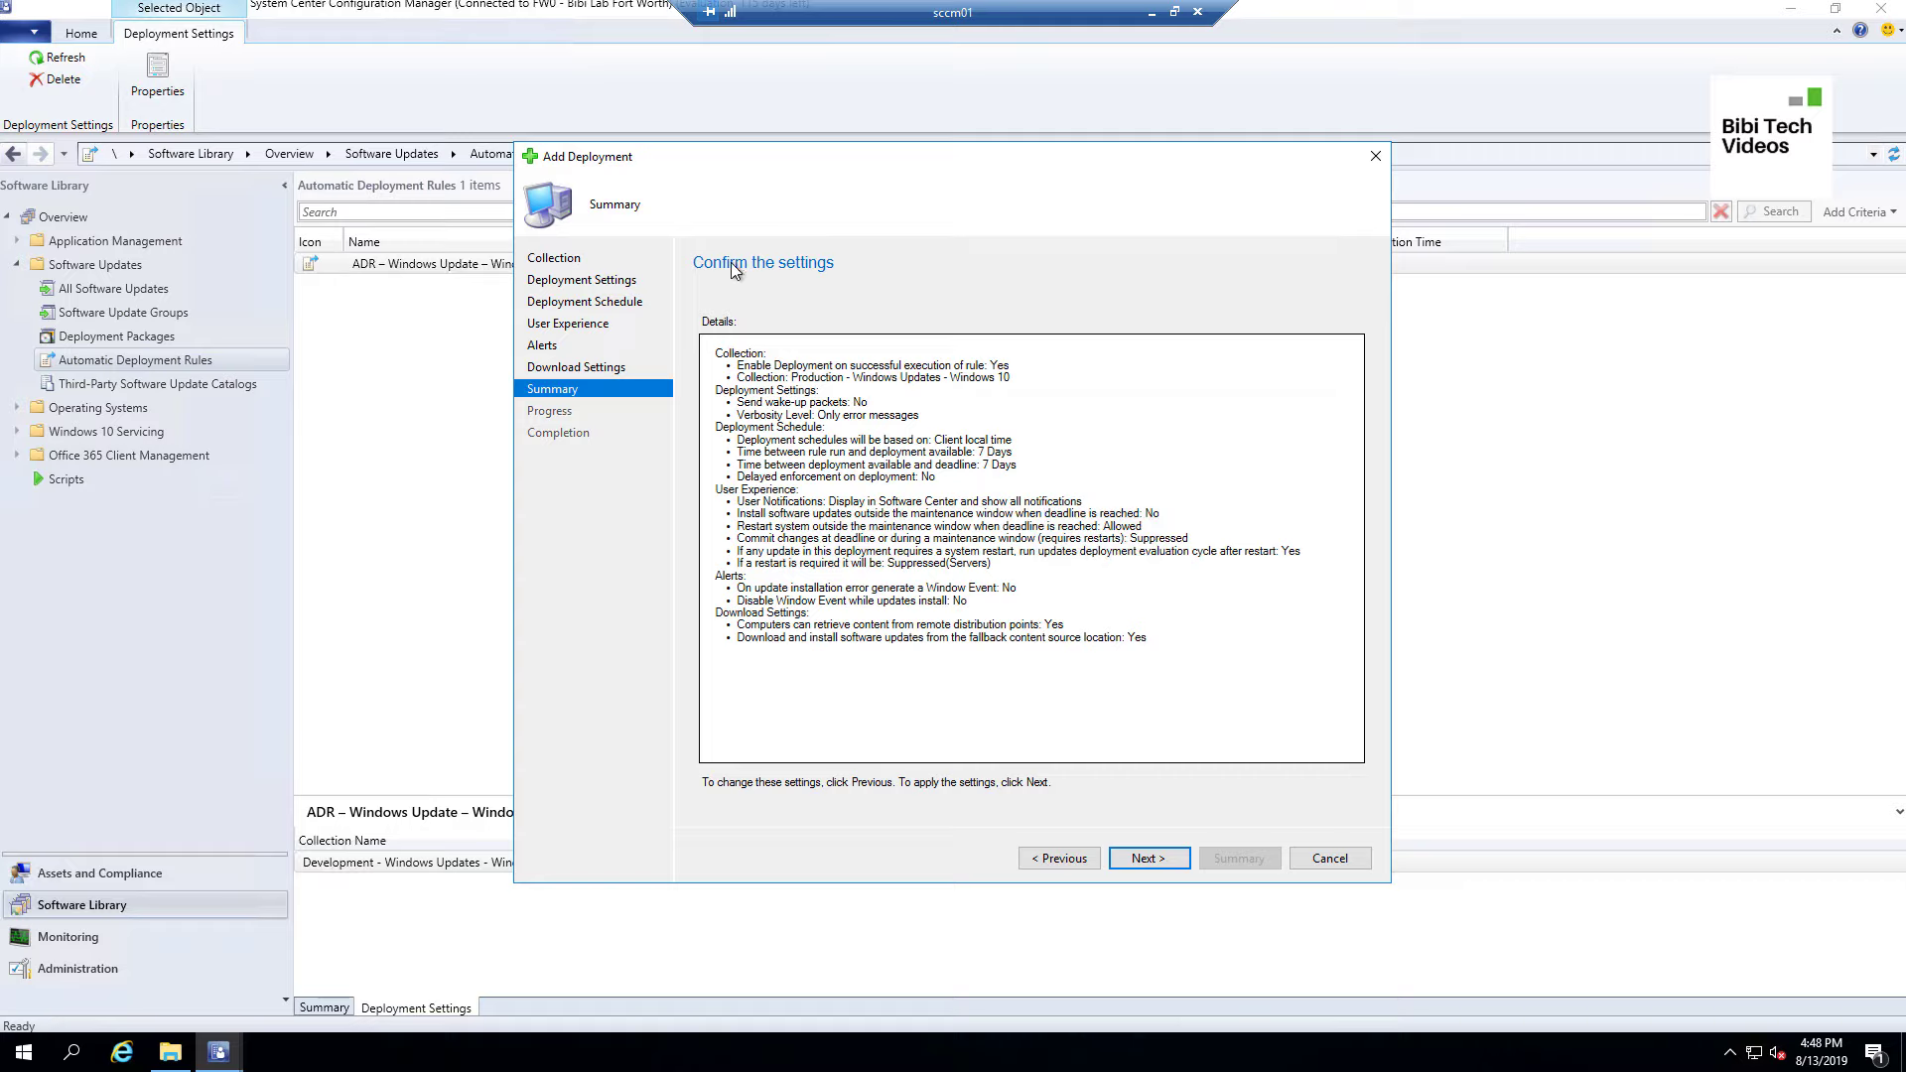
pyautogui.click(1176, 860)
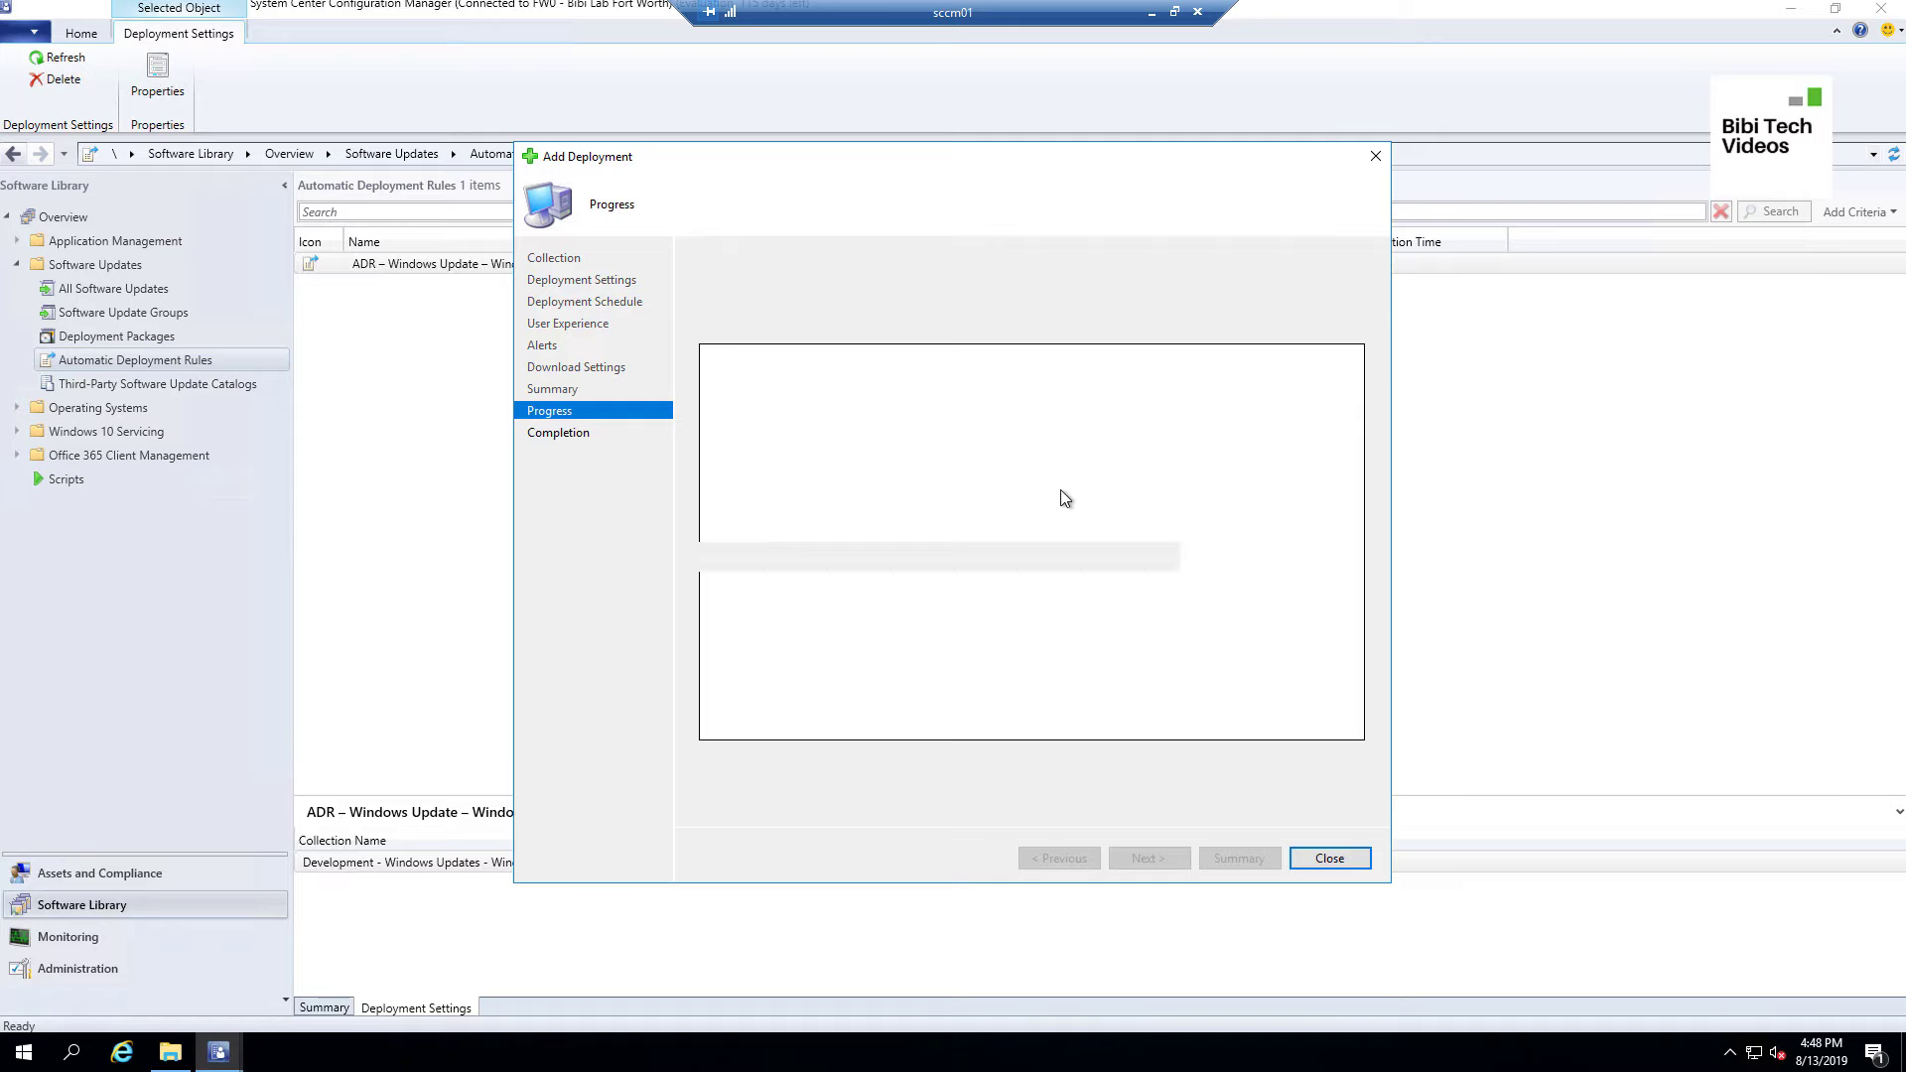
pyautogui.click(1330, 858)
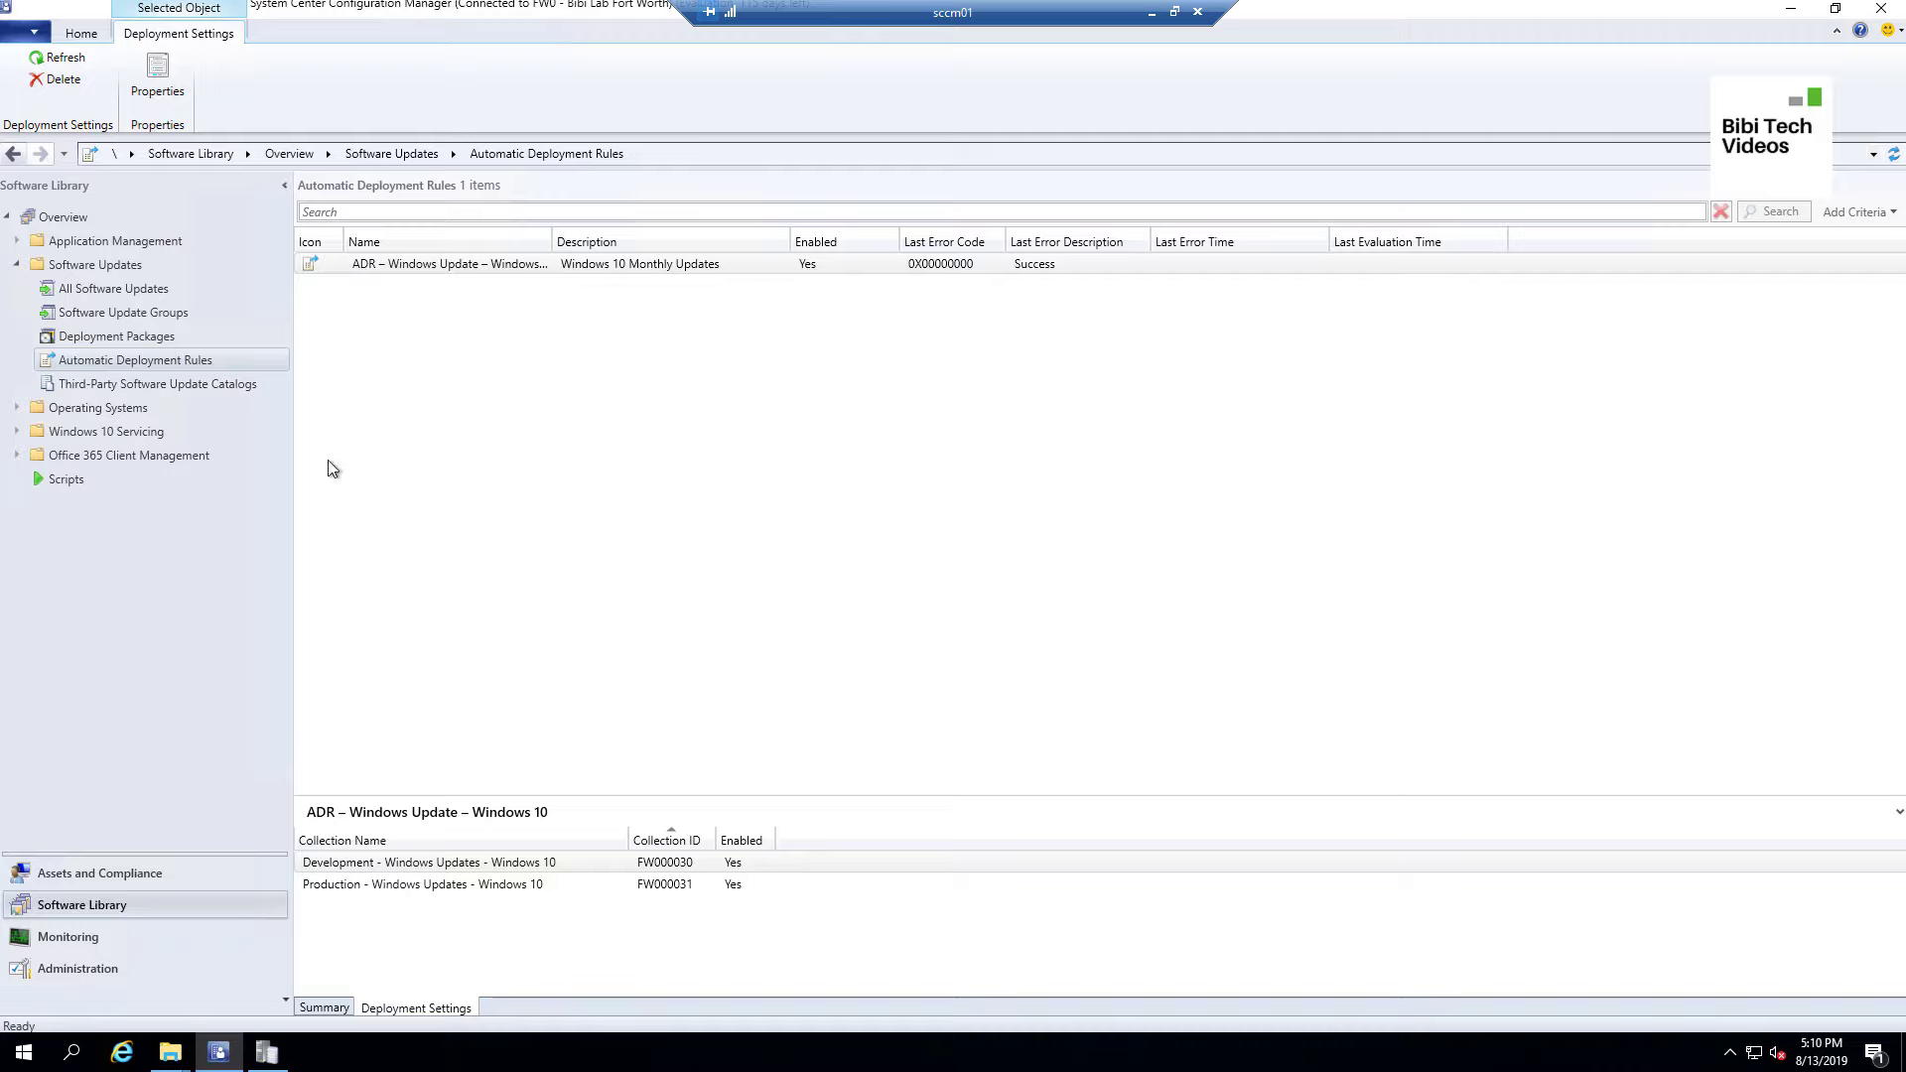
# Check the deployment packages, return to the automatic deployment rules, and run the ADR – Windows Update – Windows 10 rule immediately.
pyautogui.click(151, 339)
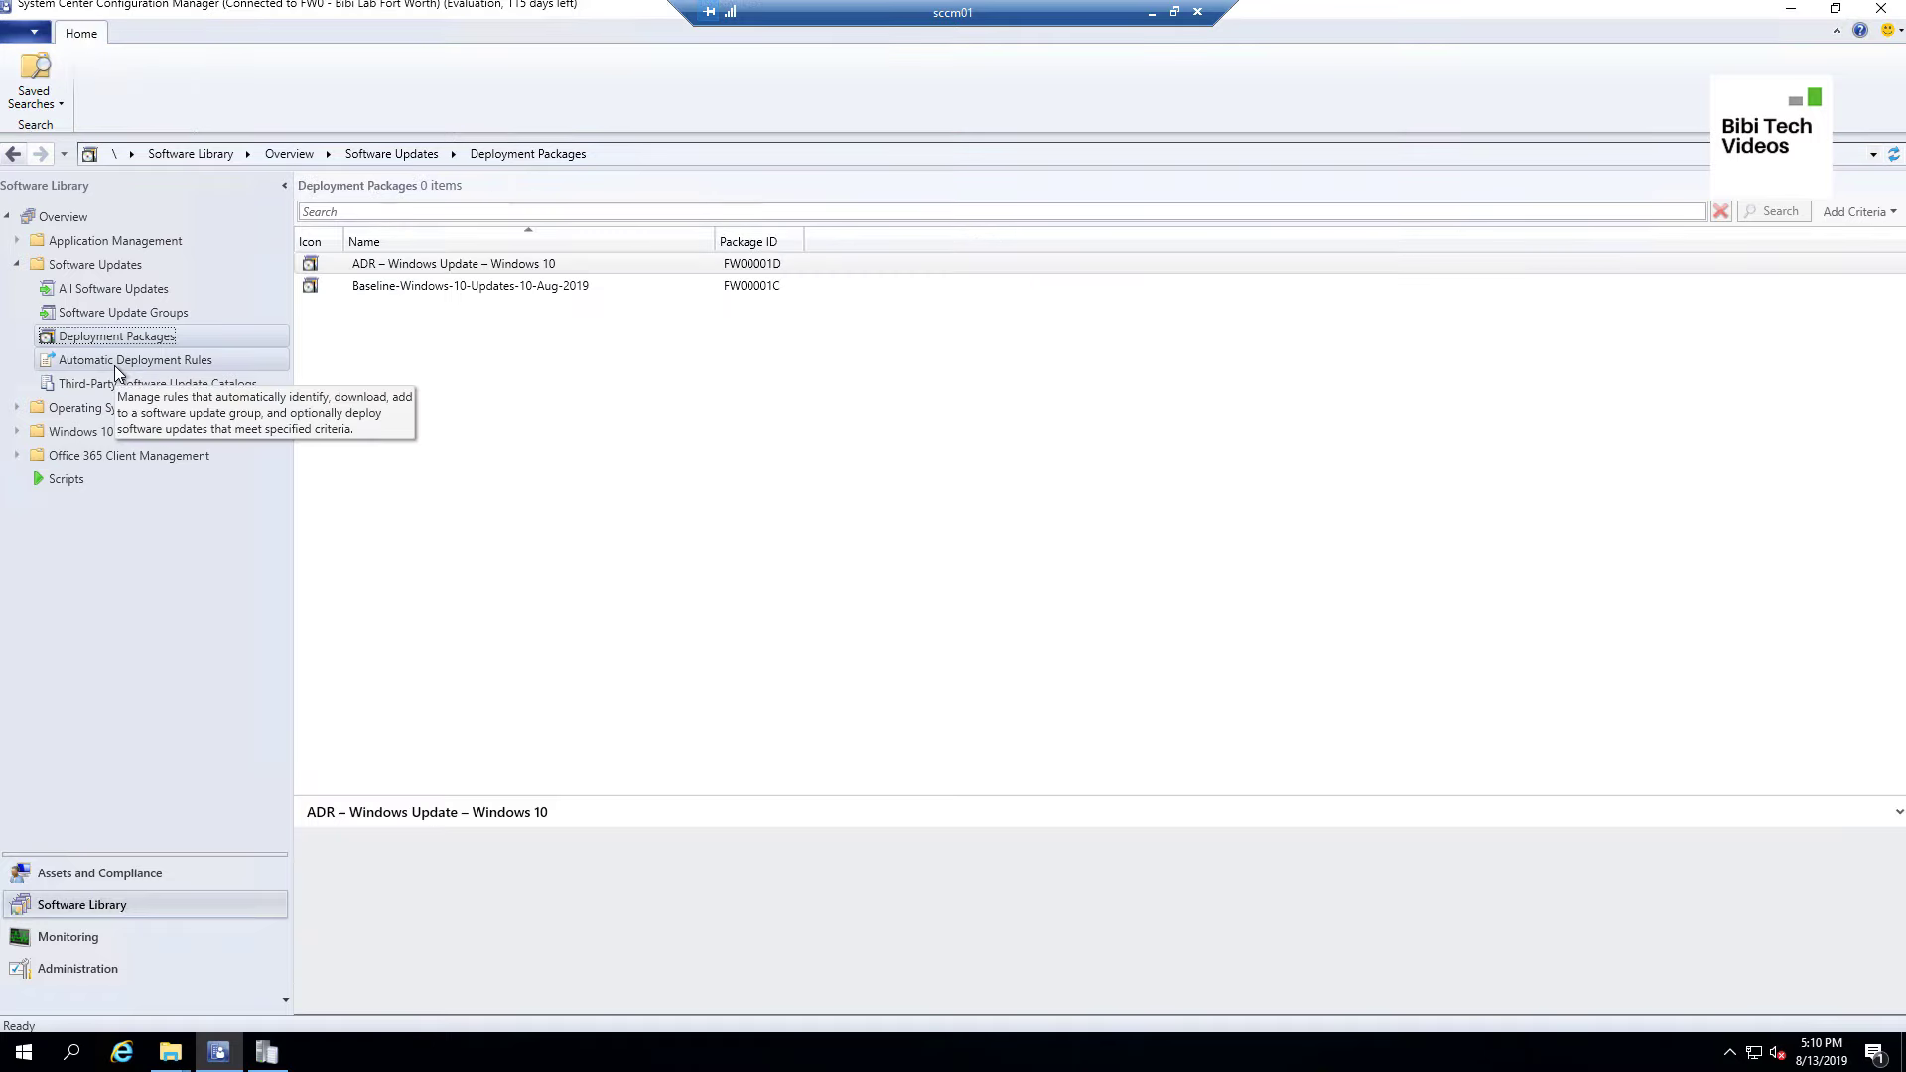
pyautogui.click(115, 366)
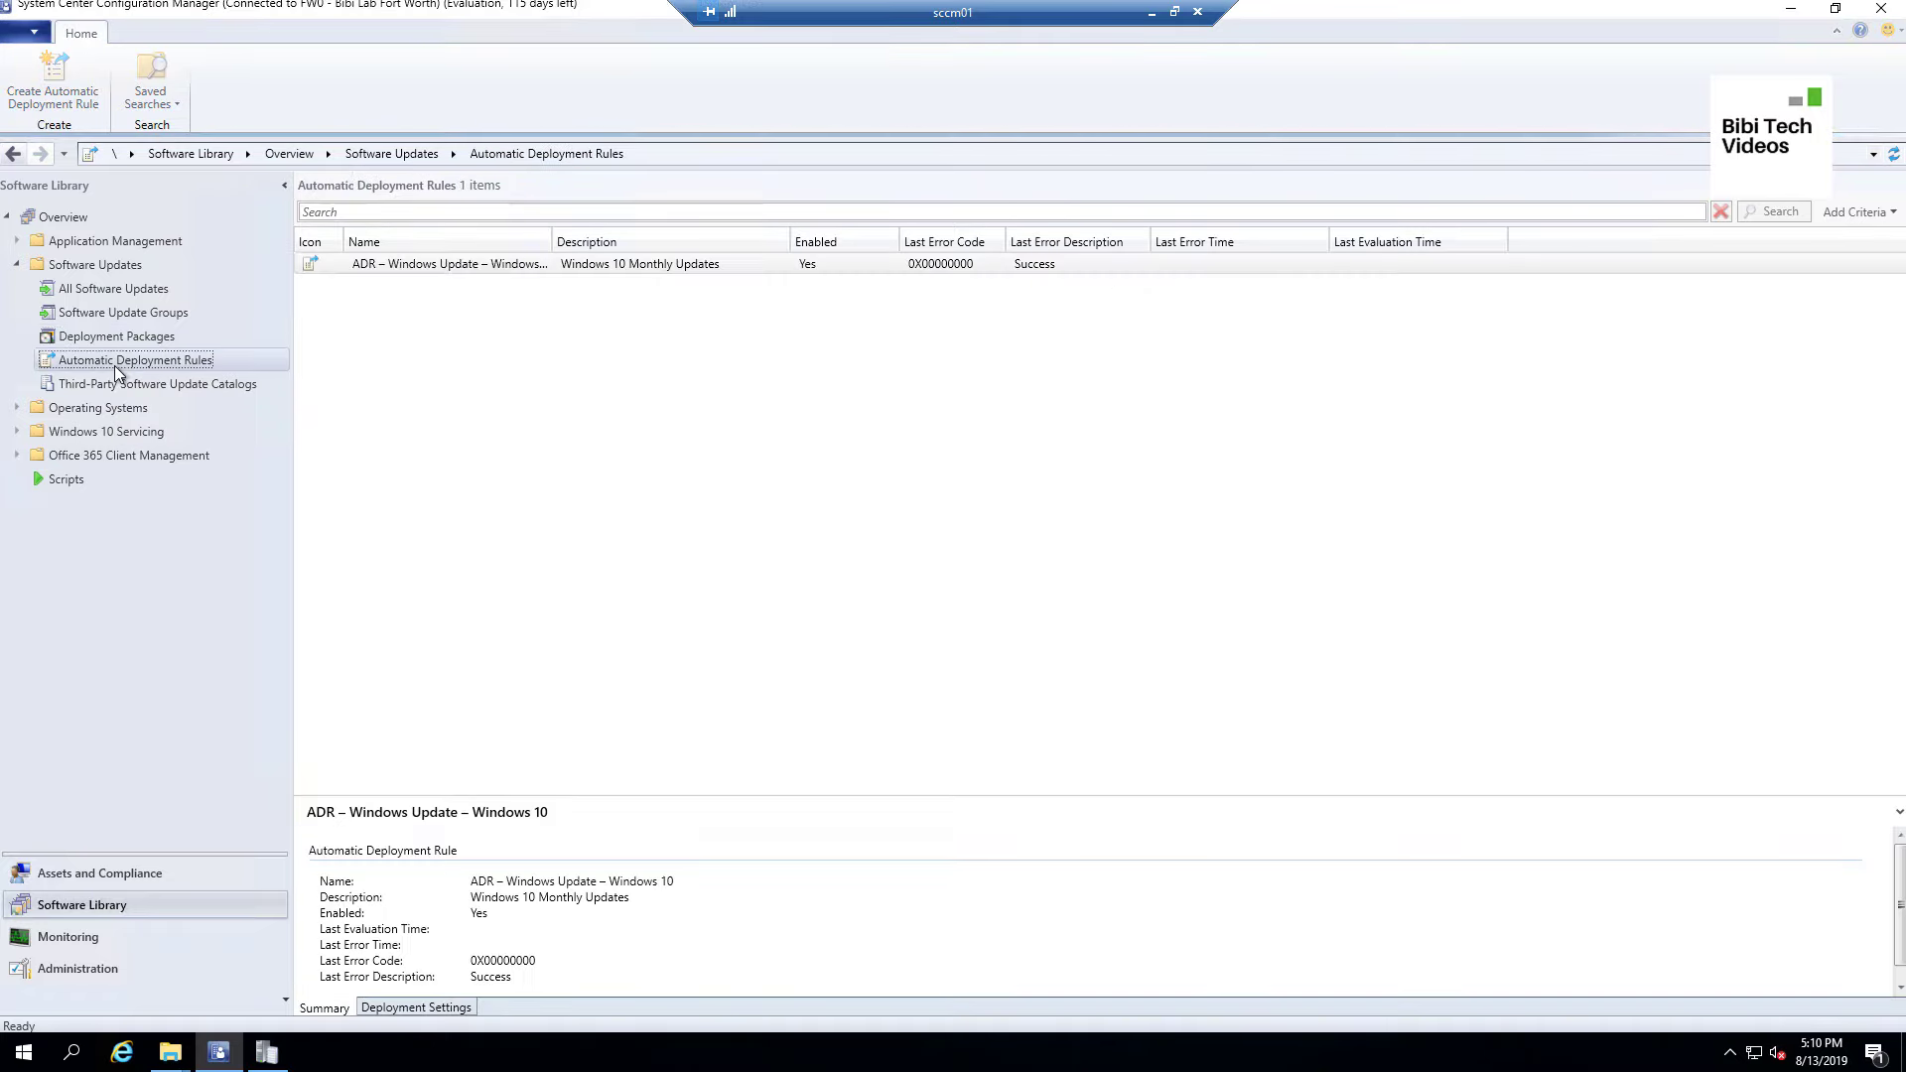
pyautogui.click(361, 266)
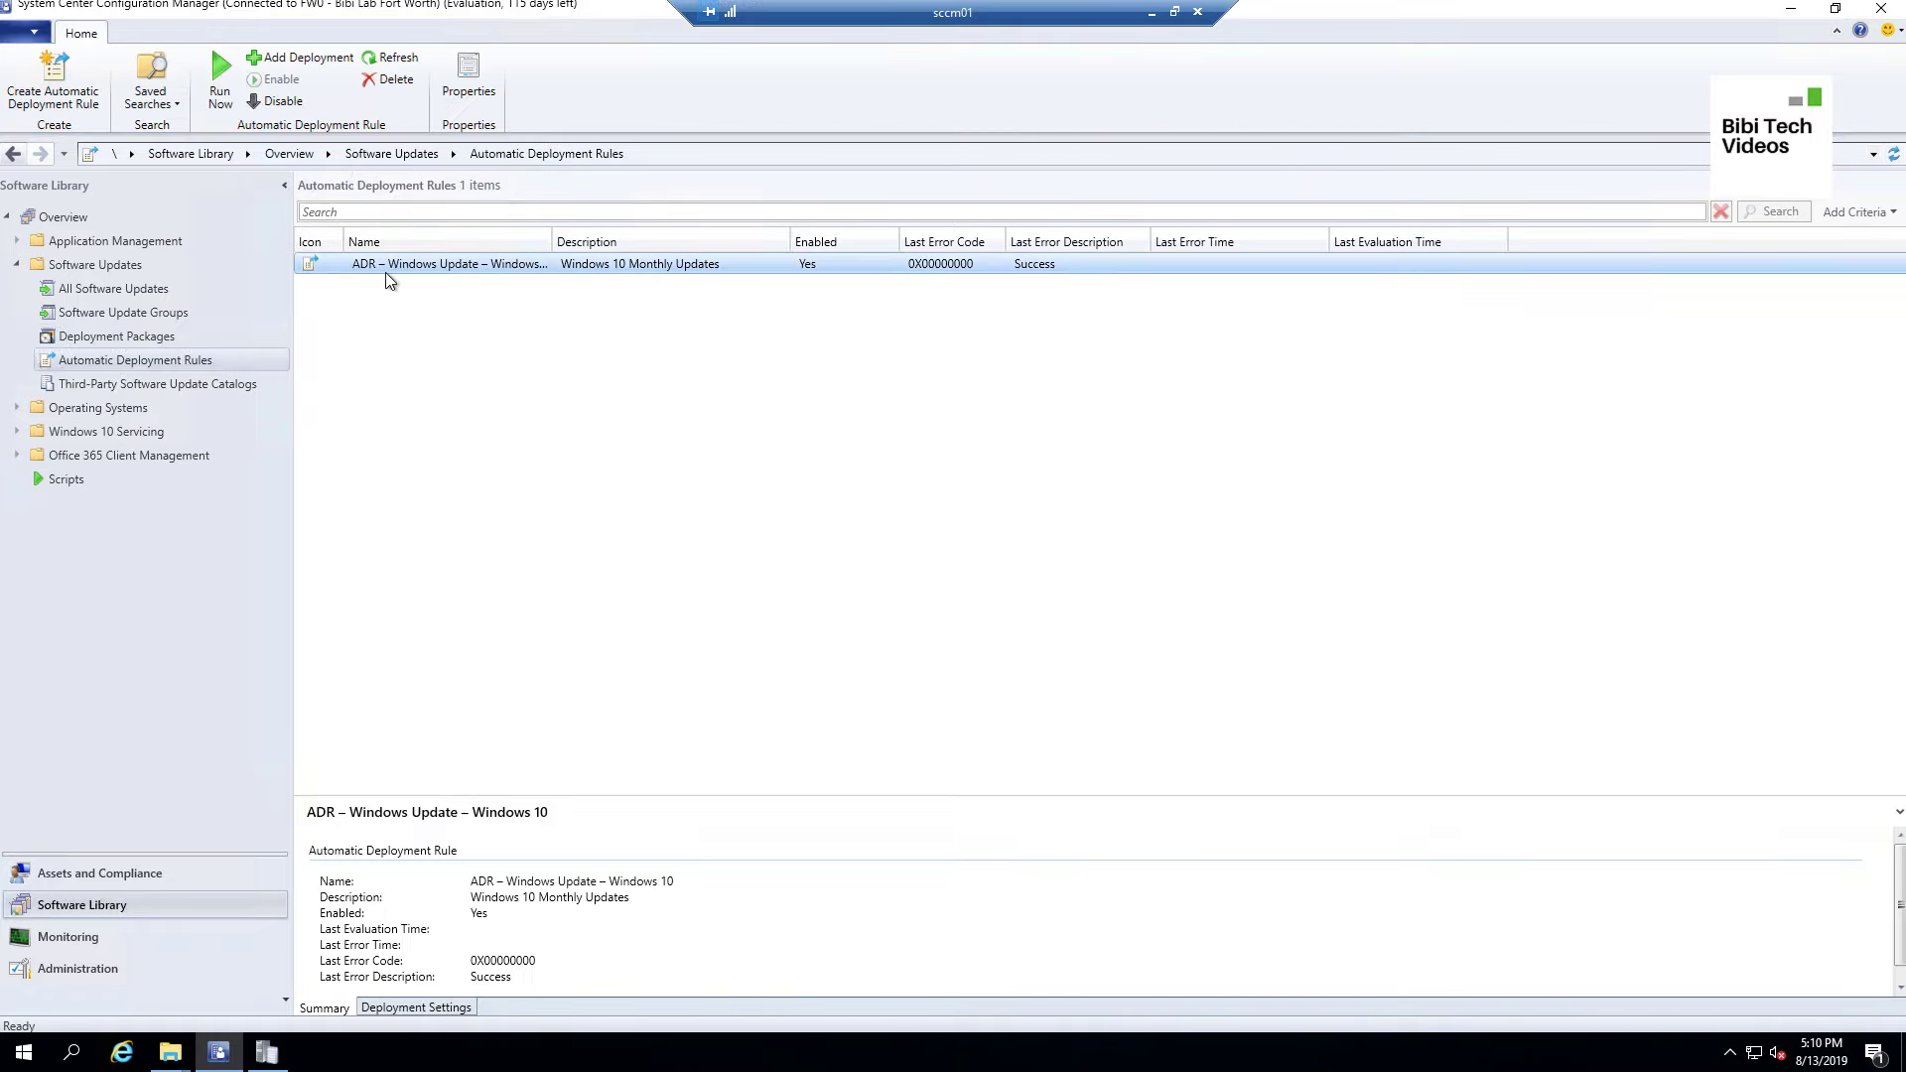
pyautogui.click(217, 94)
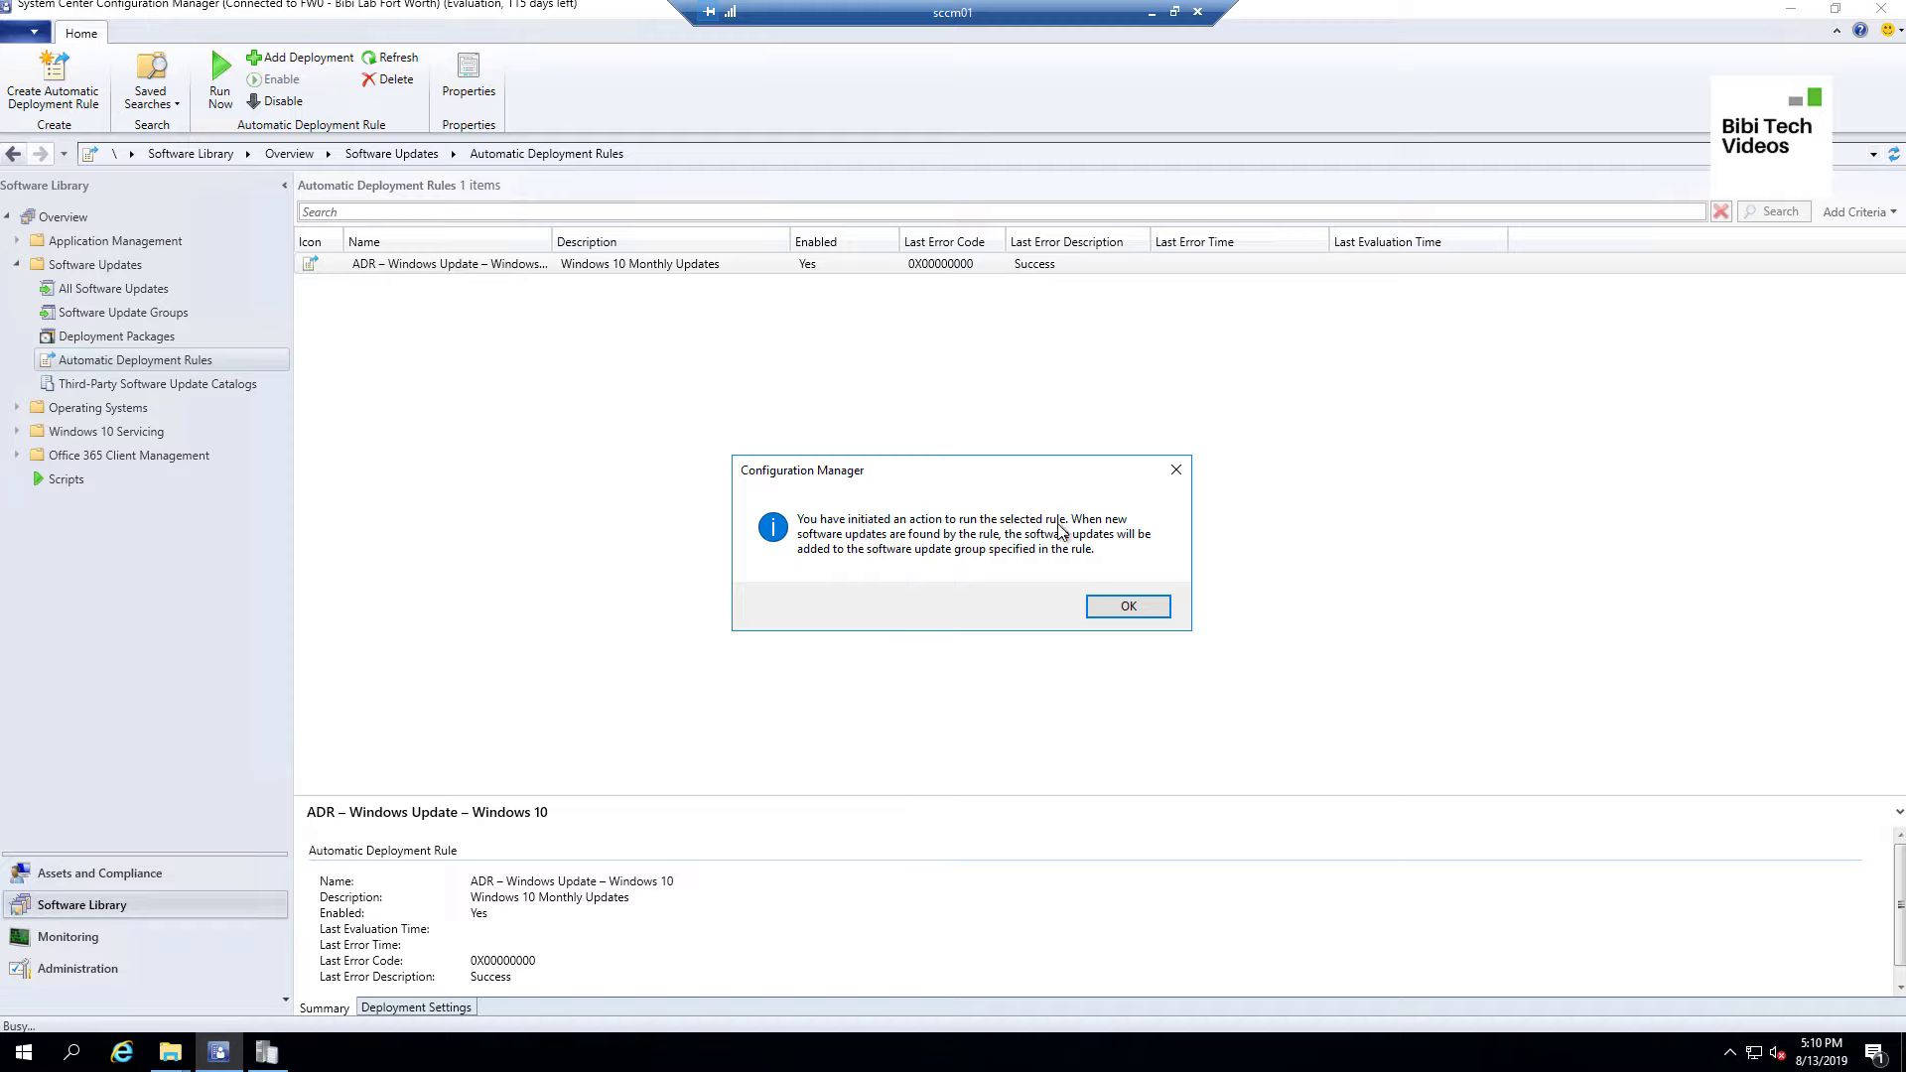
pyautogui.click(1128, 606)
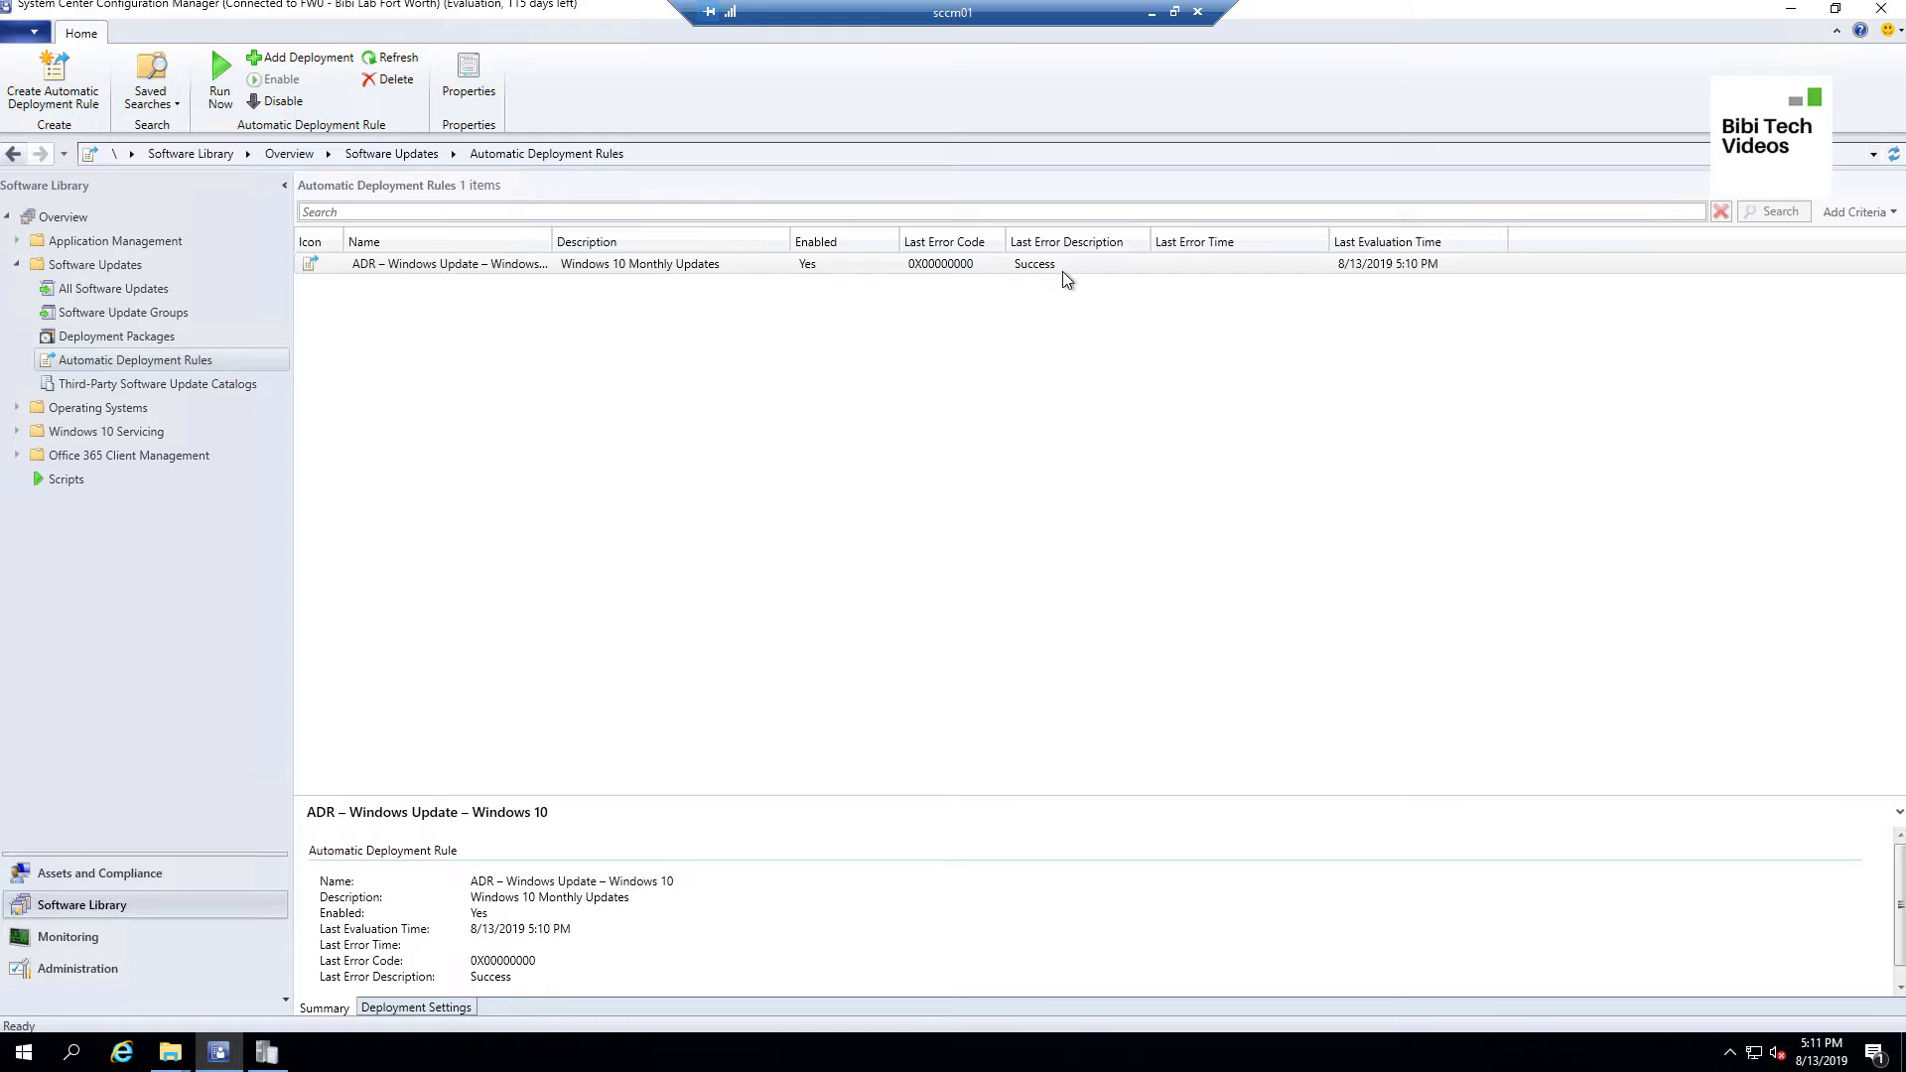
# Examine the production and development deployments of ADR – Windows Update – Windows 10 in the monitoring deployments list, with full creation dates readable.
pyautogui.click(69, 939)
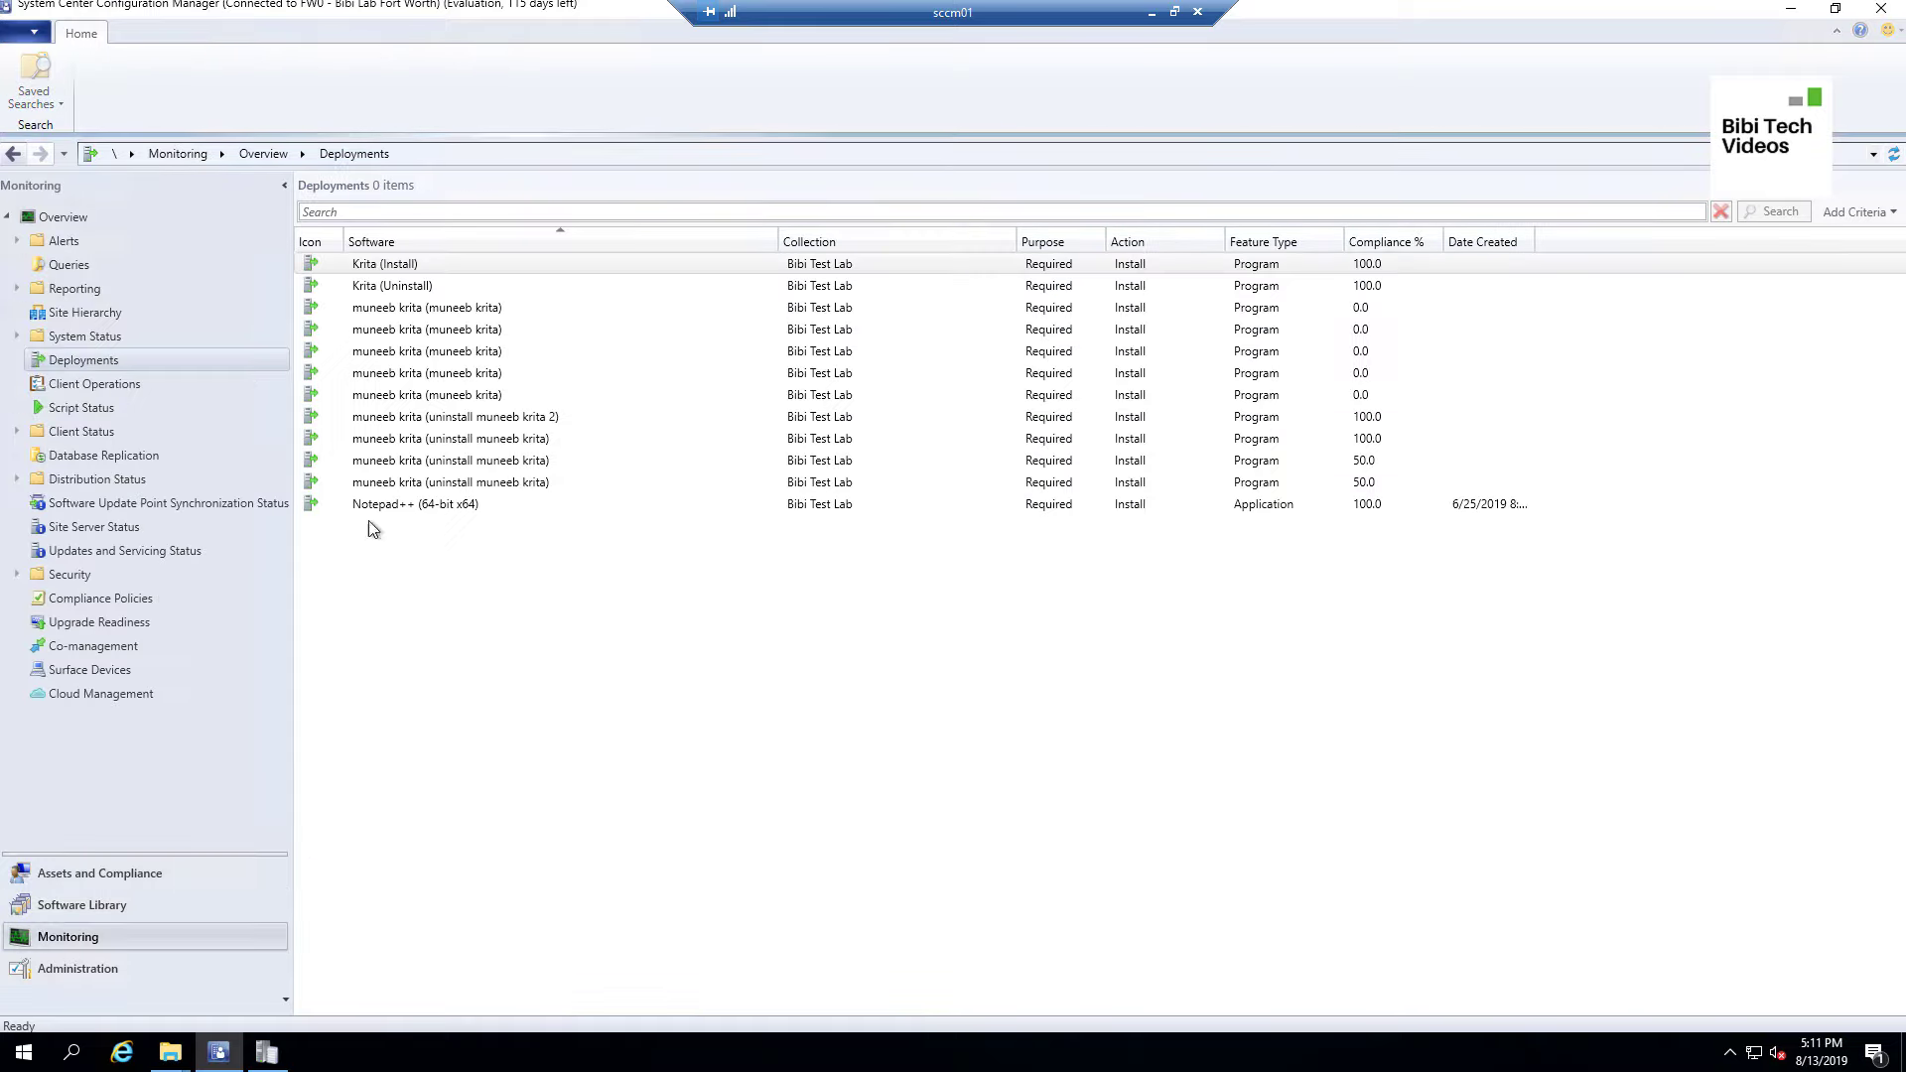
pyautogui.click(83, 365)
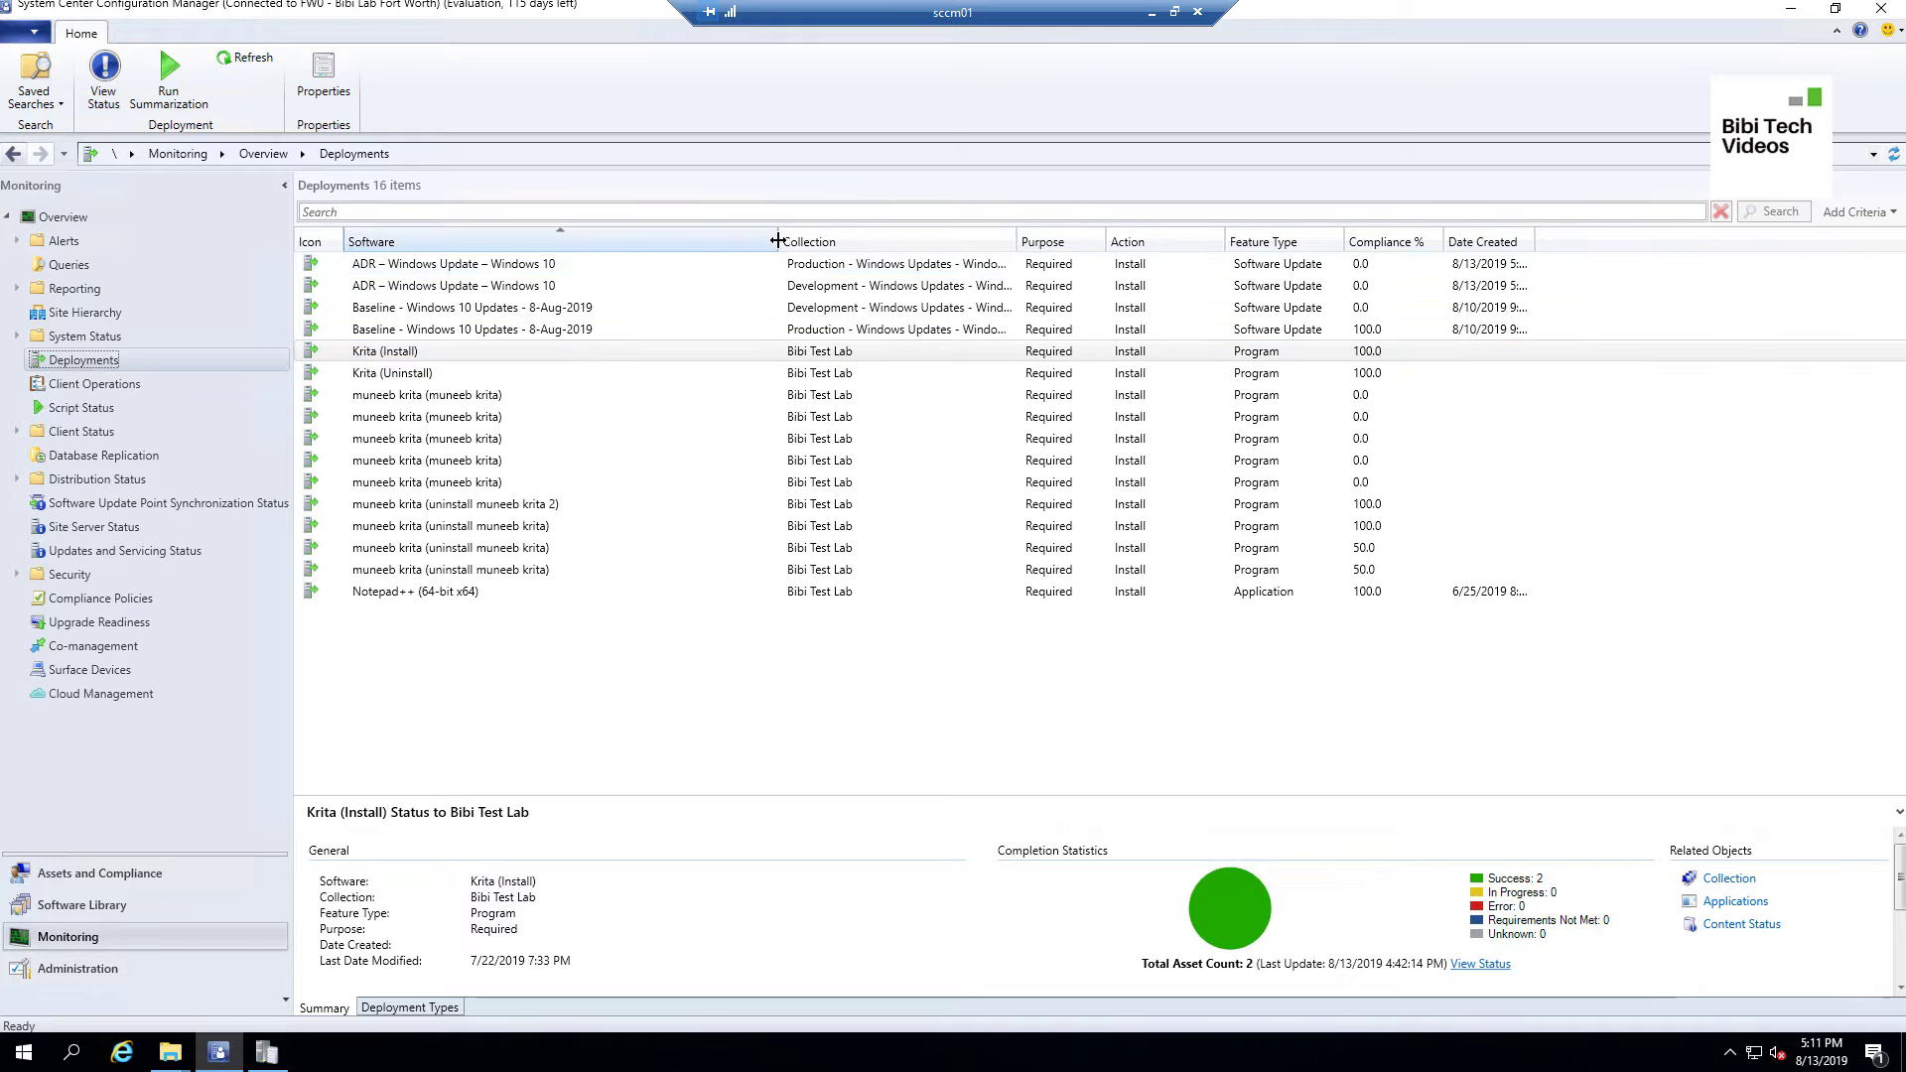
pyautogui.moveTo(778, 241); pyautogui.dragTo(803, 242)
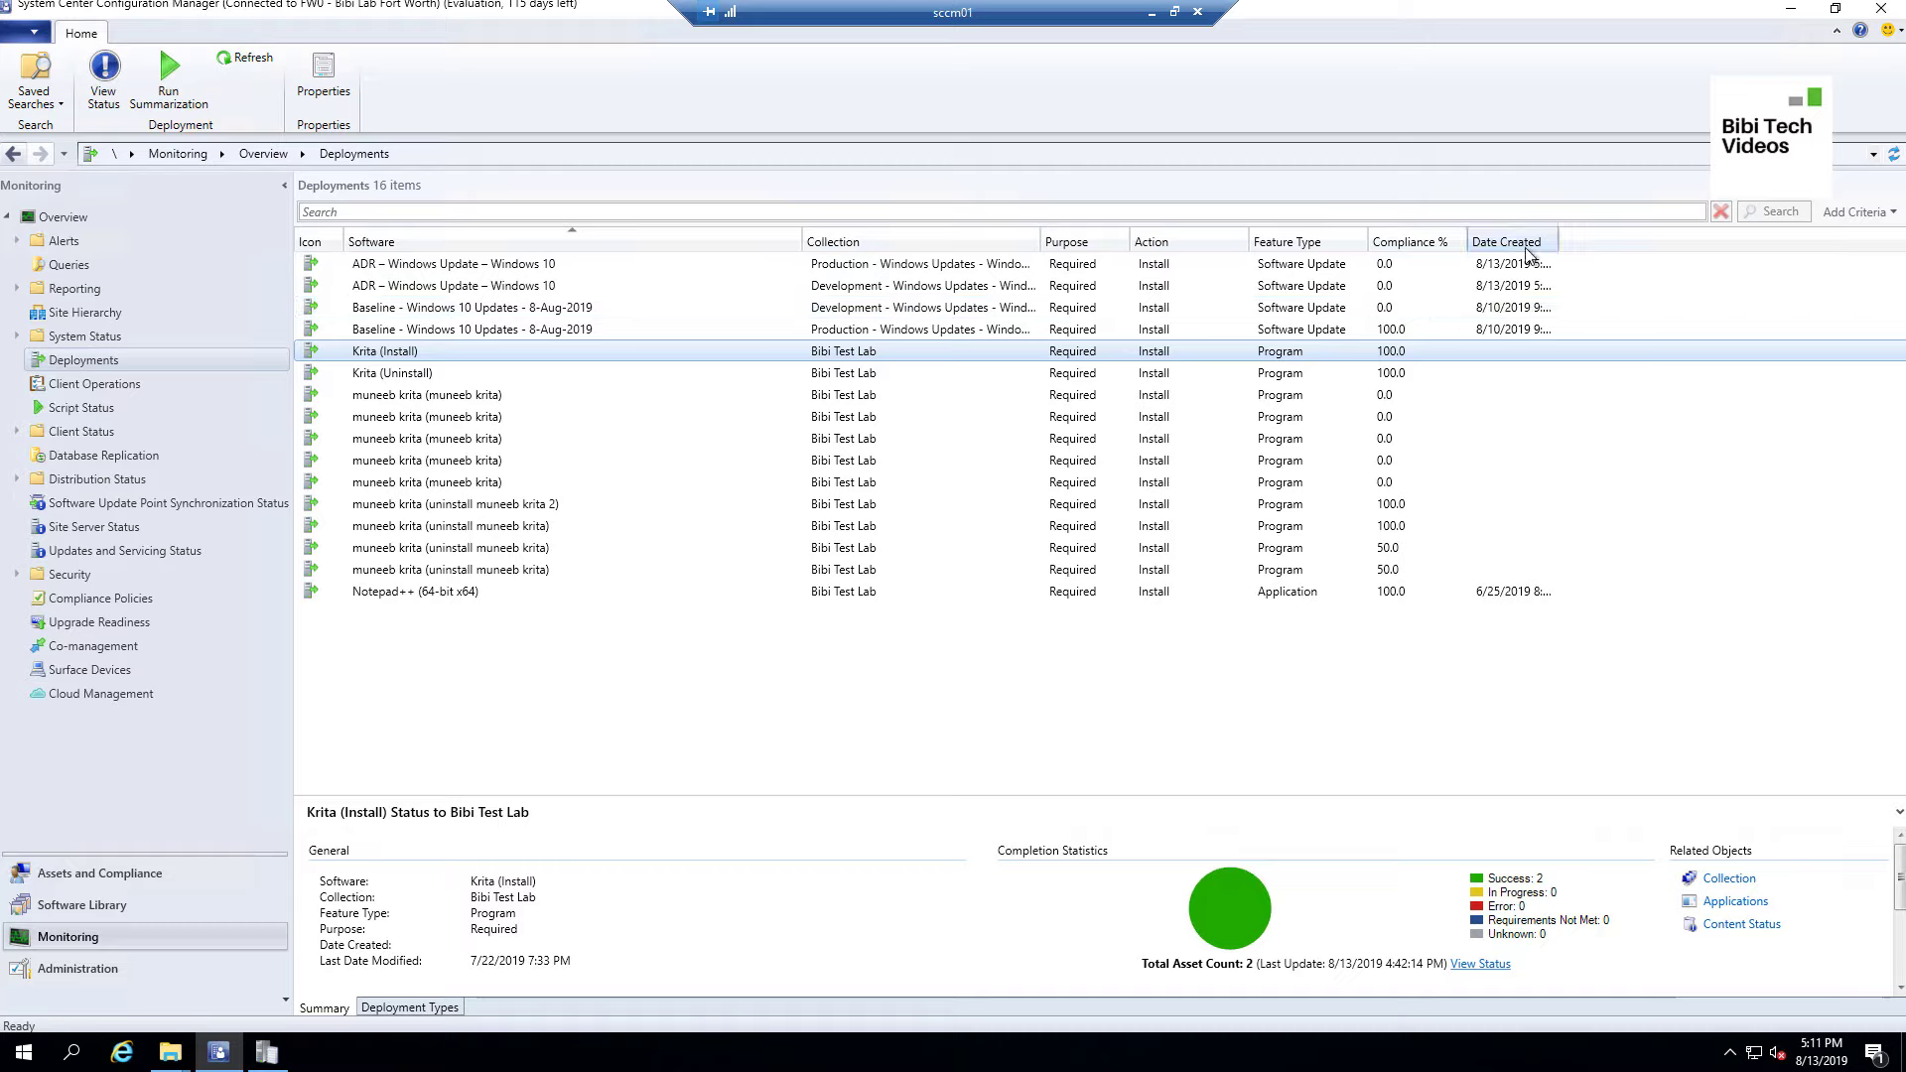
pyautogui.moveTo(1560, 241); pyautogui.dragTo(1646, 241)
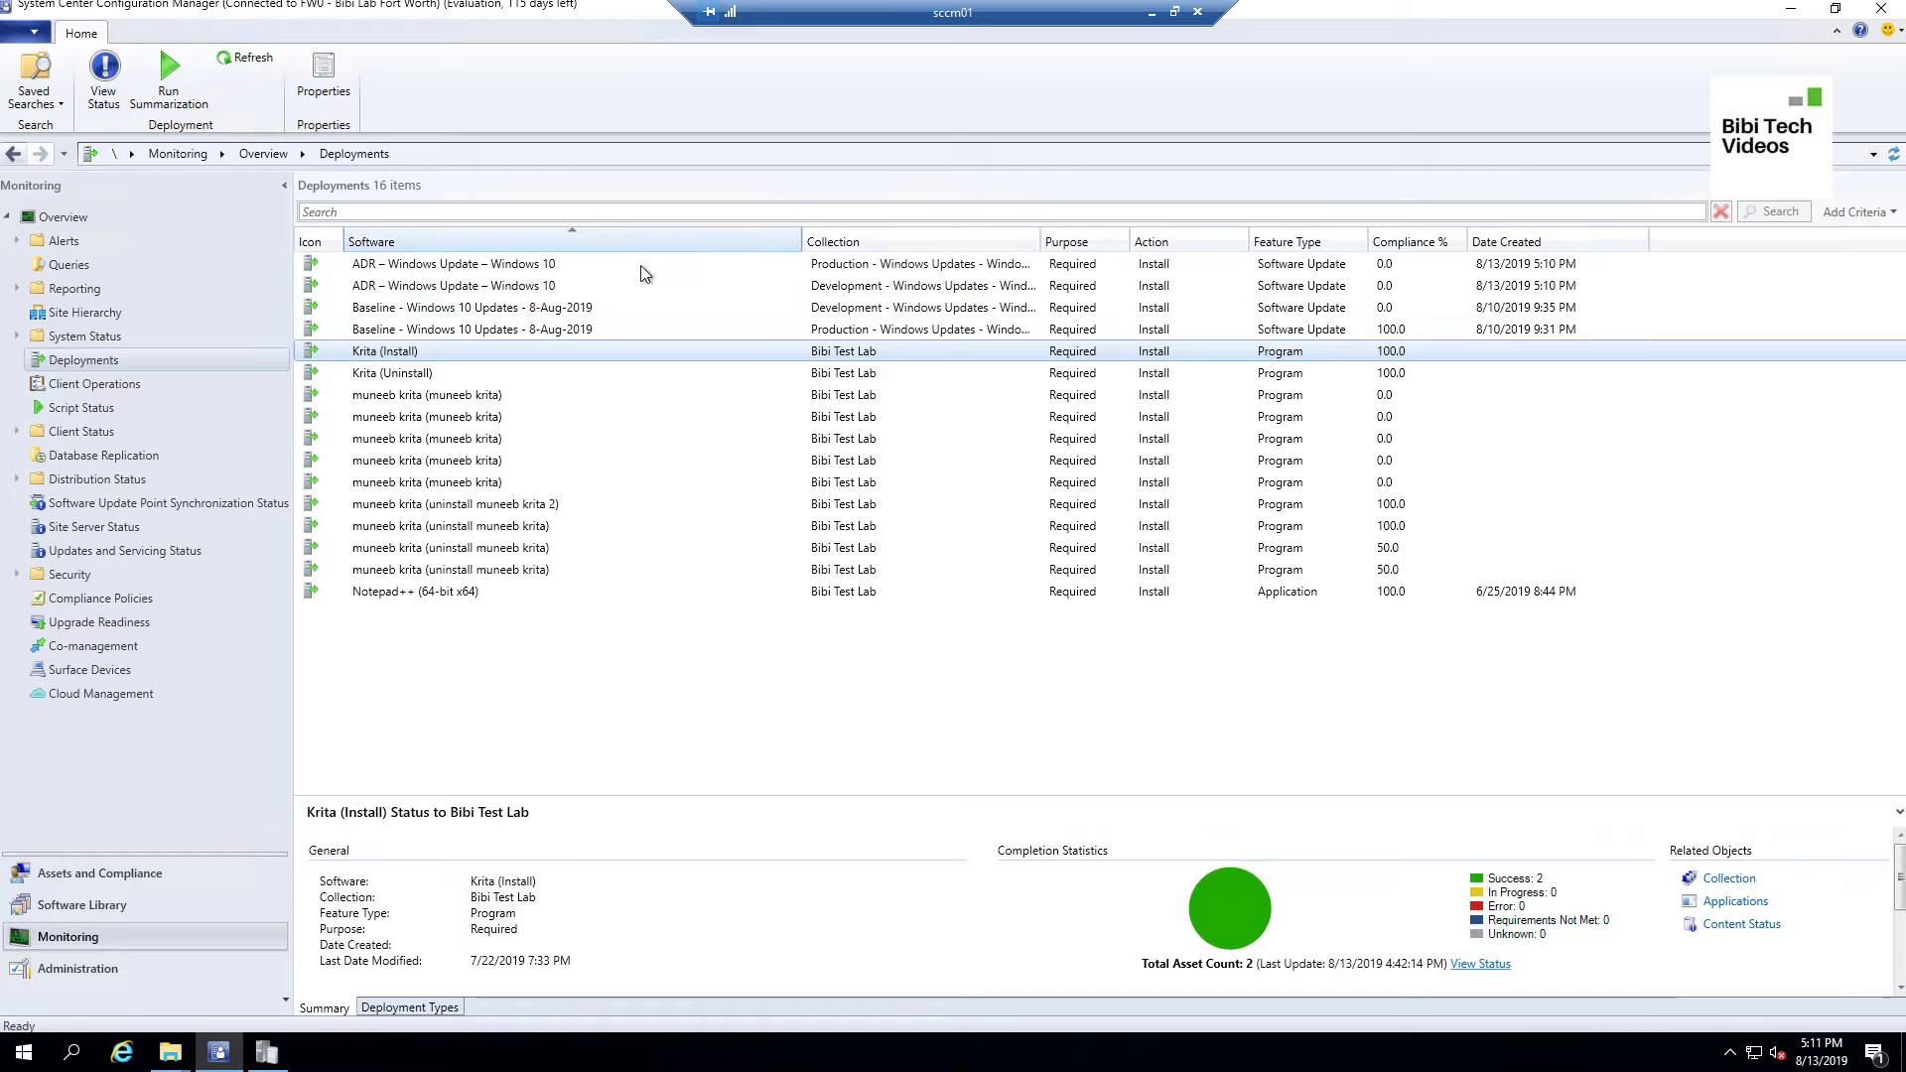
pyautogui.click(533, 265)
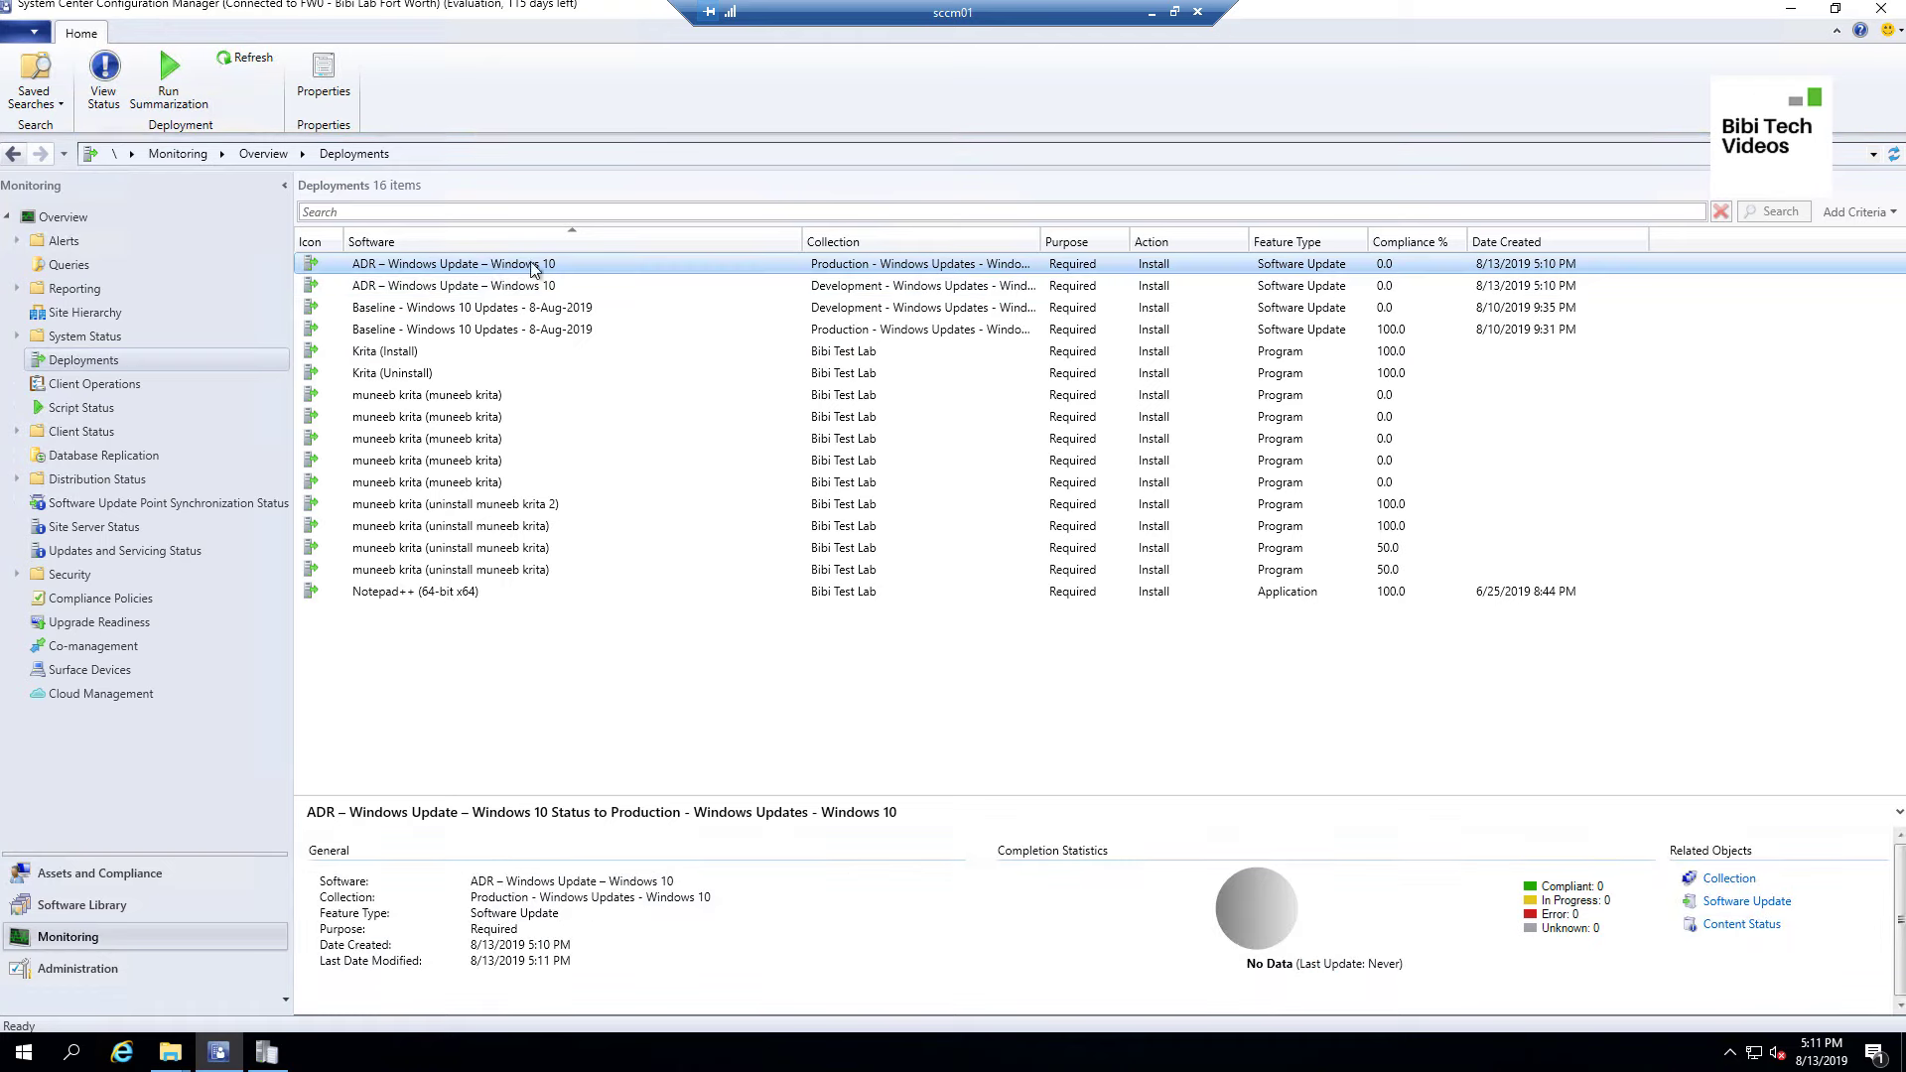
pyautogui.click(593, 286)
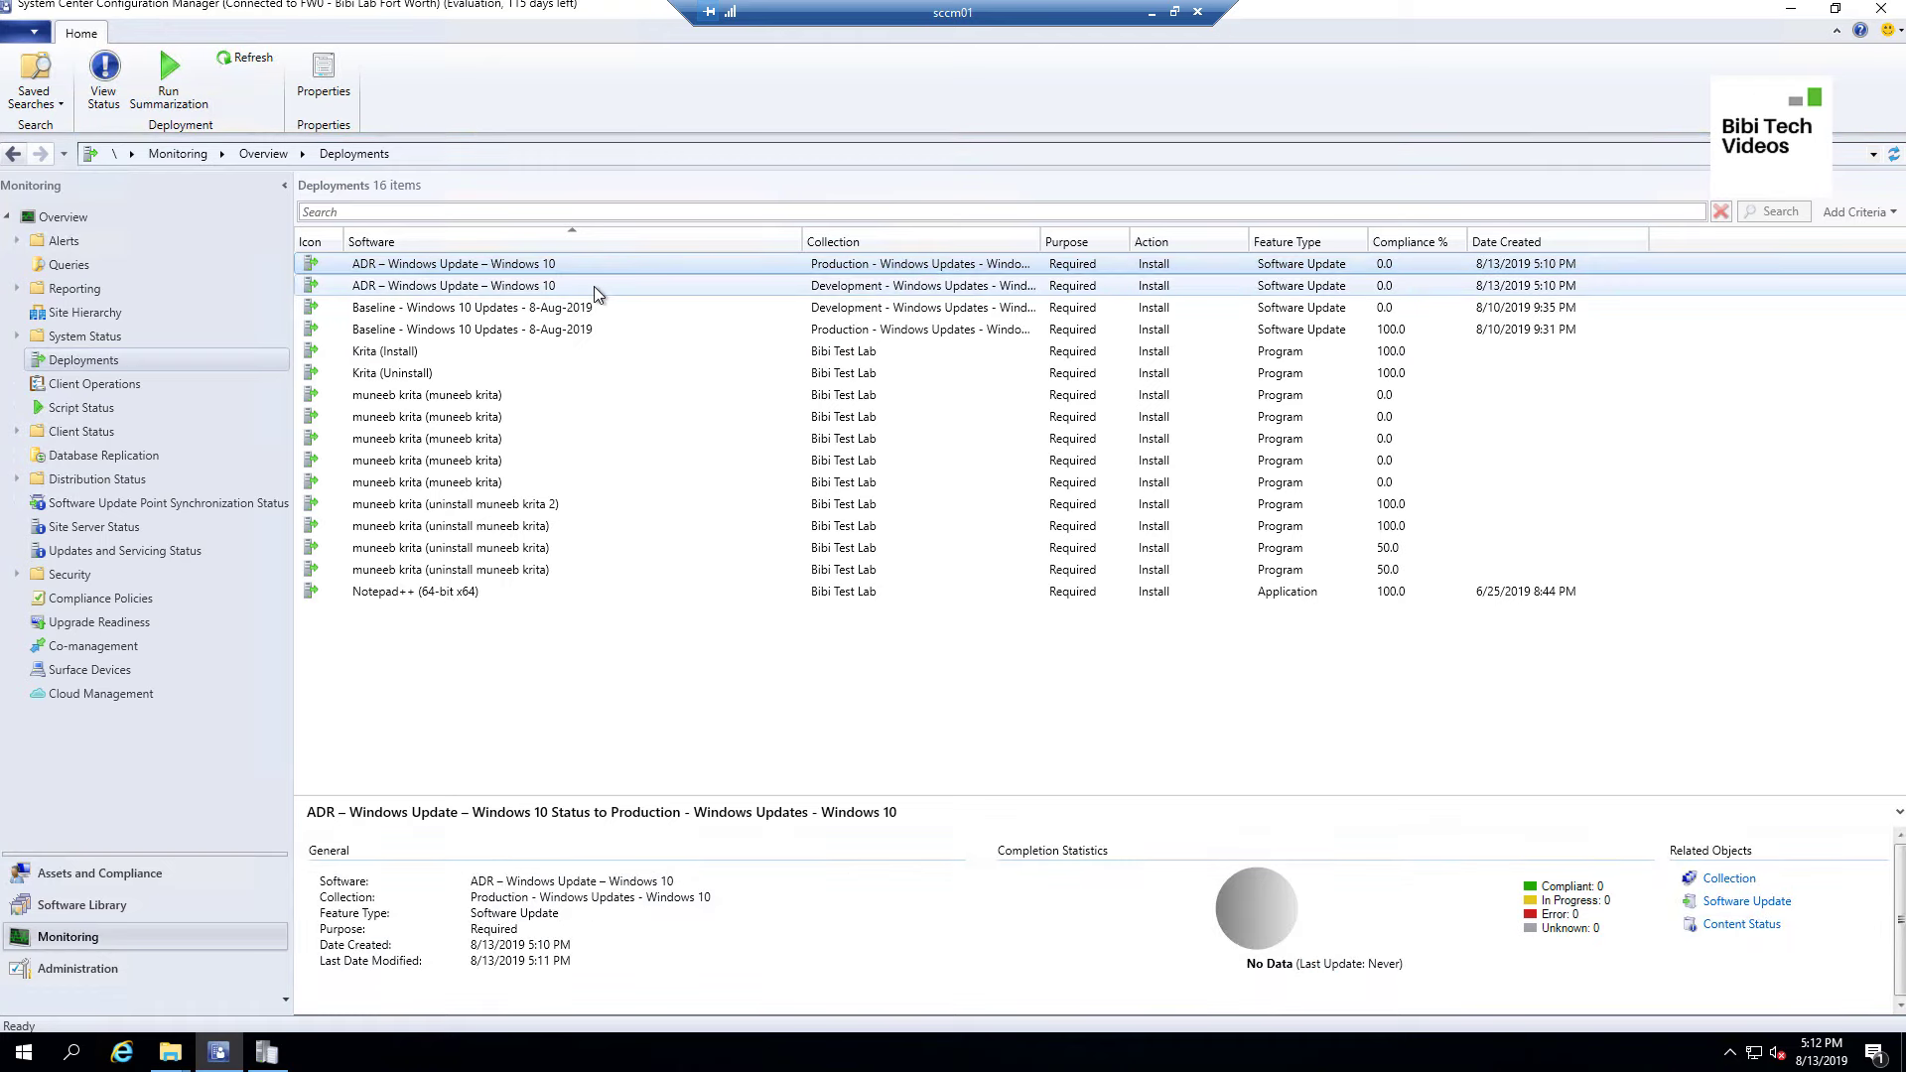